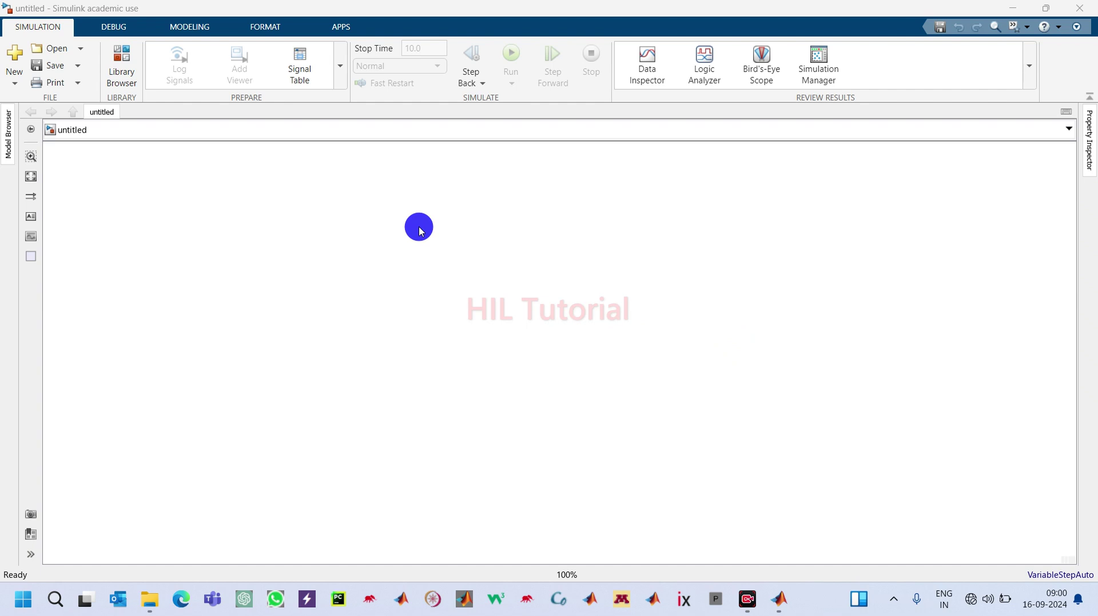
Step: Insert a powergui block via quick search and move it near the top
double_click(415, 223)
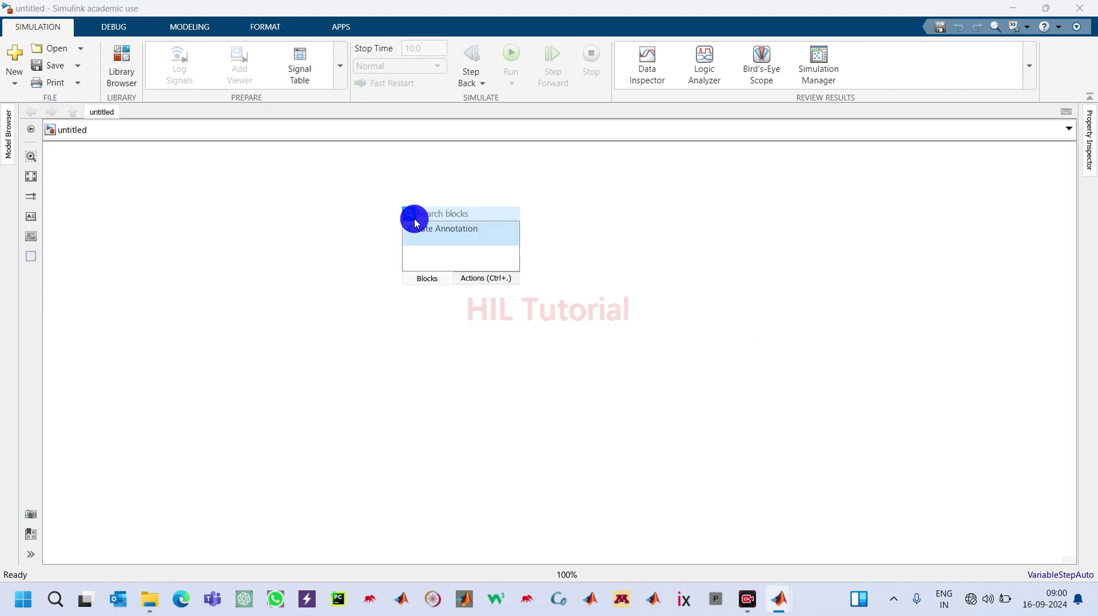
type("powergui")
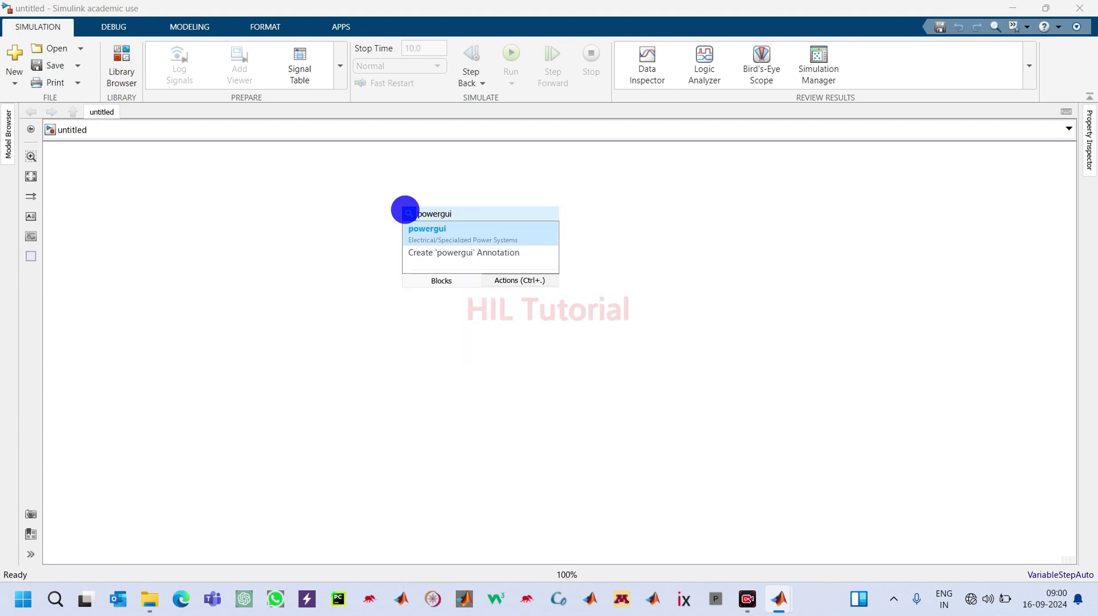
key("Return")
left_click_drag(416, 223, 507, 183)
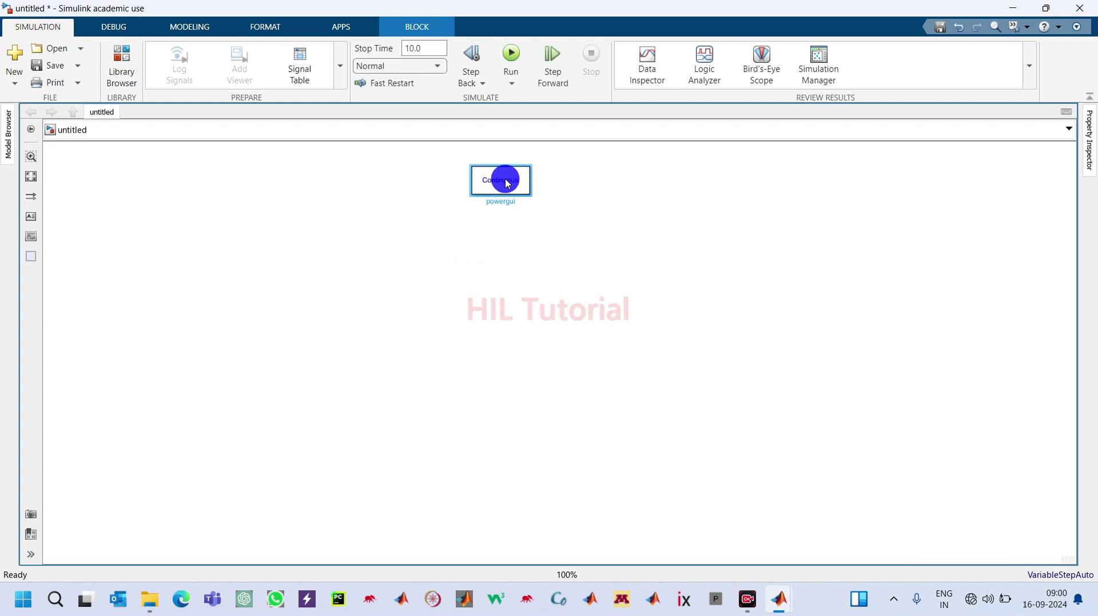
Step: Set powergui to Discrete simulation with a 50e-6 s sample time
double_click(507, 183)
left_click(655, 90)
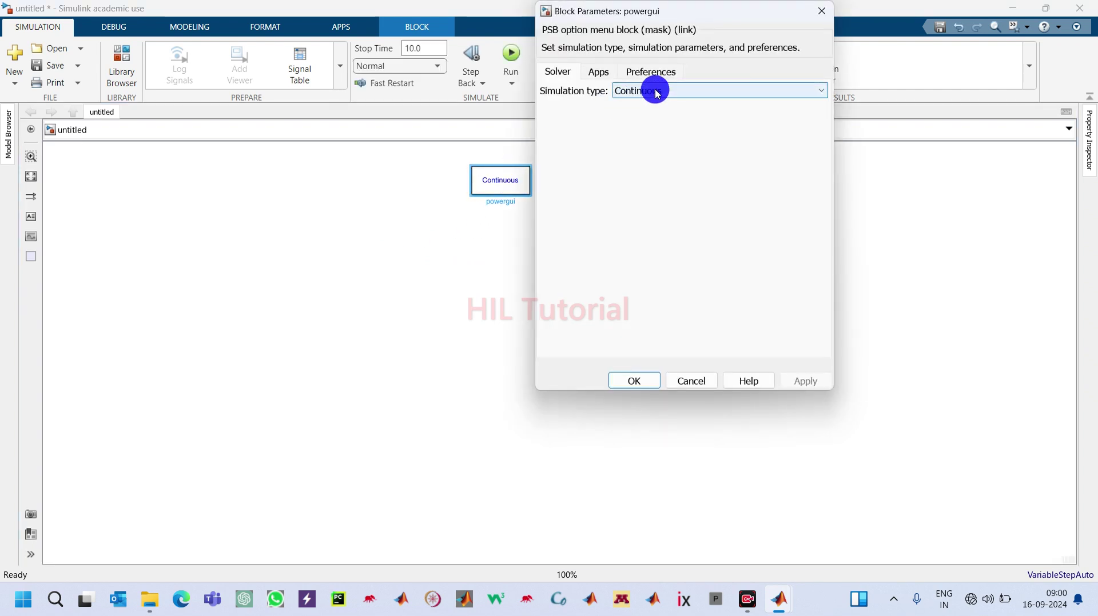
left_click(647, 116)
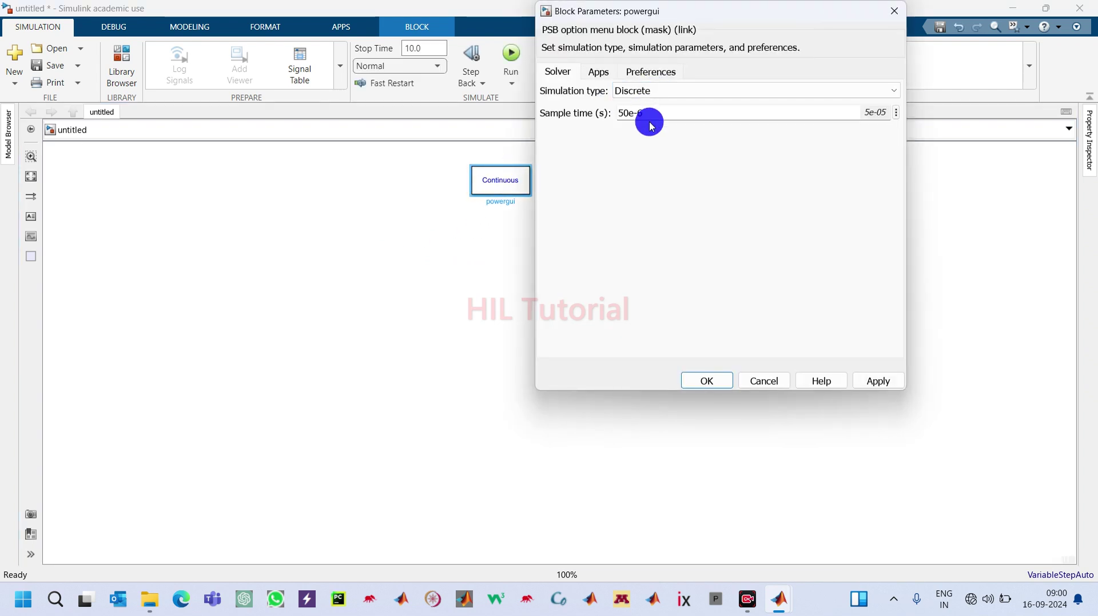
double_click(632, 112)
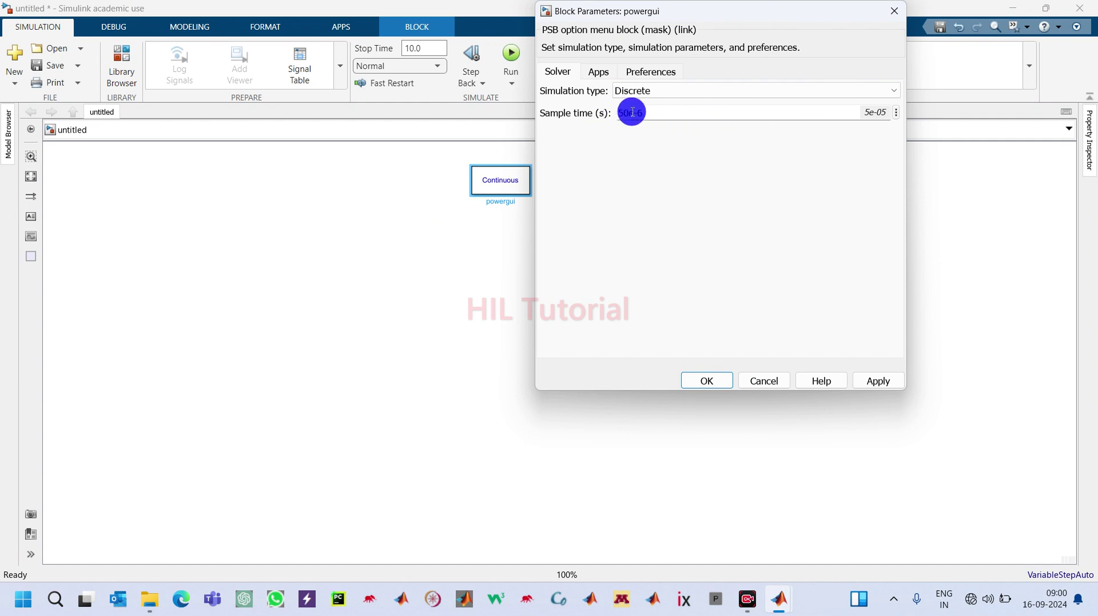
left_click(631, 113)
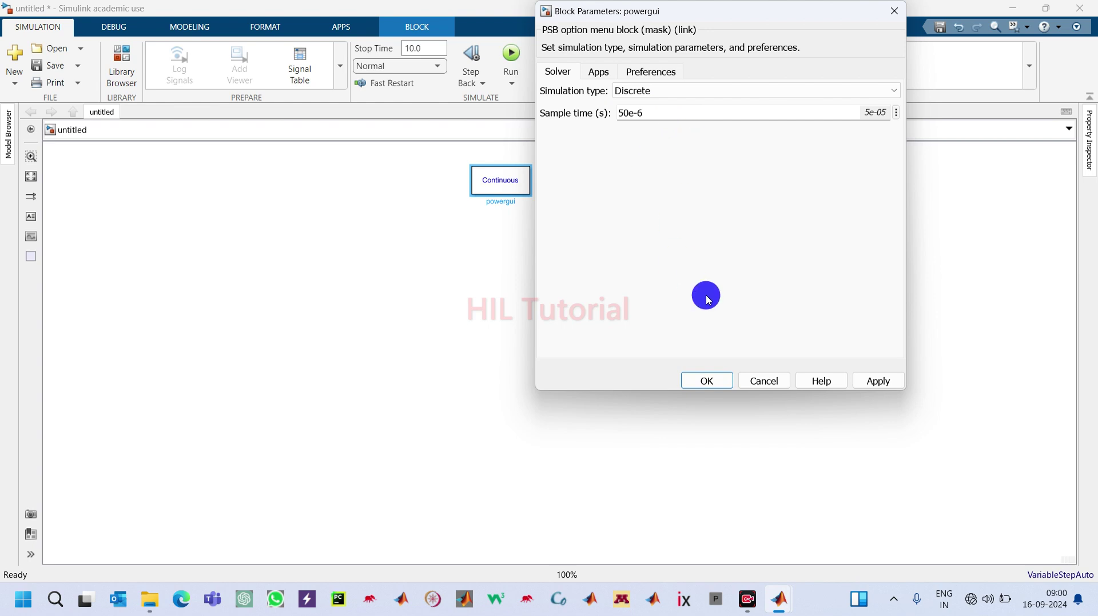
left_click(709, 380)
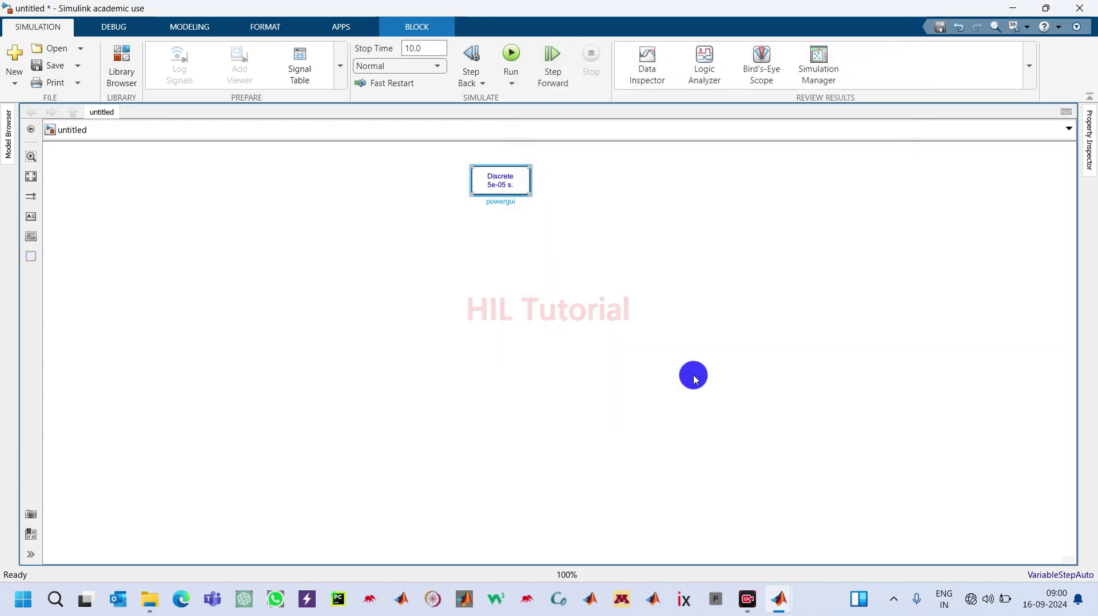
Step: In Model Settings, choose a Fixed-step solver type with the discrete (no continuous states) solver
left_click(184, 30)
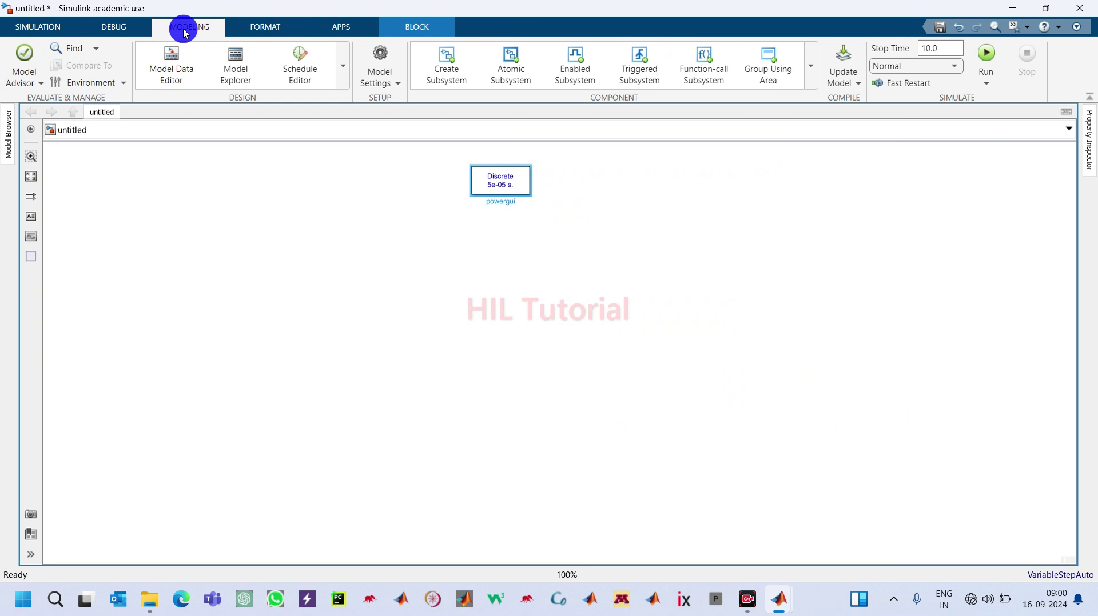
left_click(382, 56)
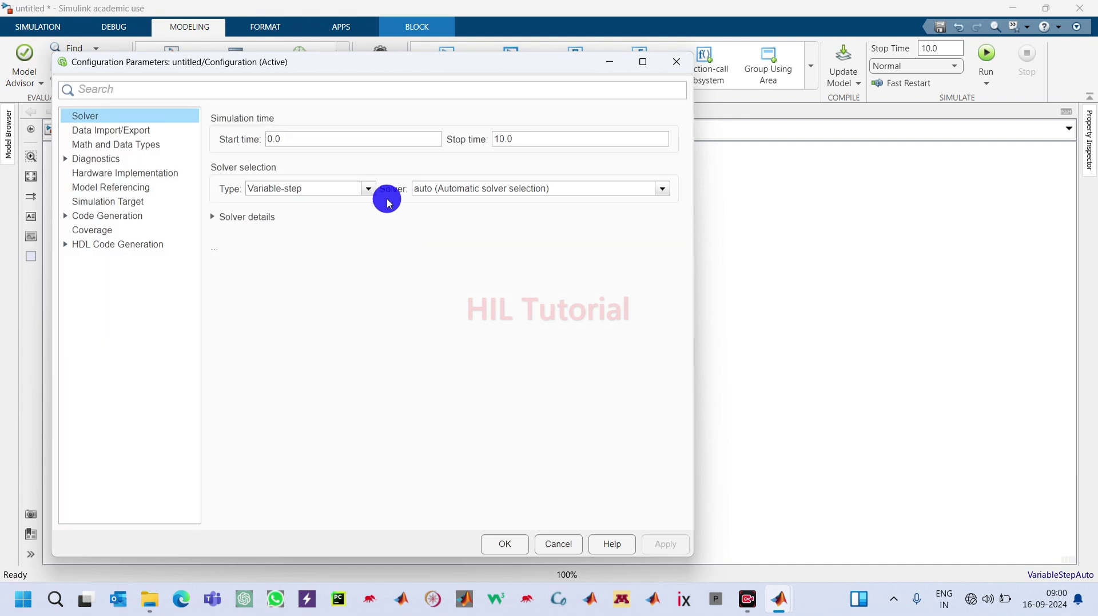
left_click(366, 189)
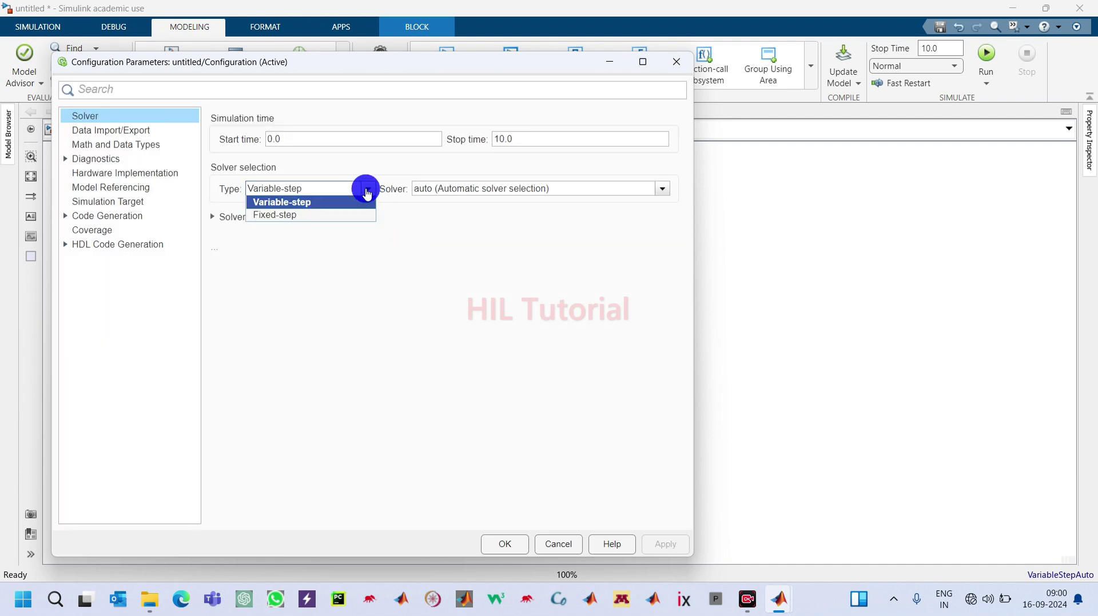
left_click(288, 216)
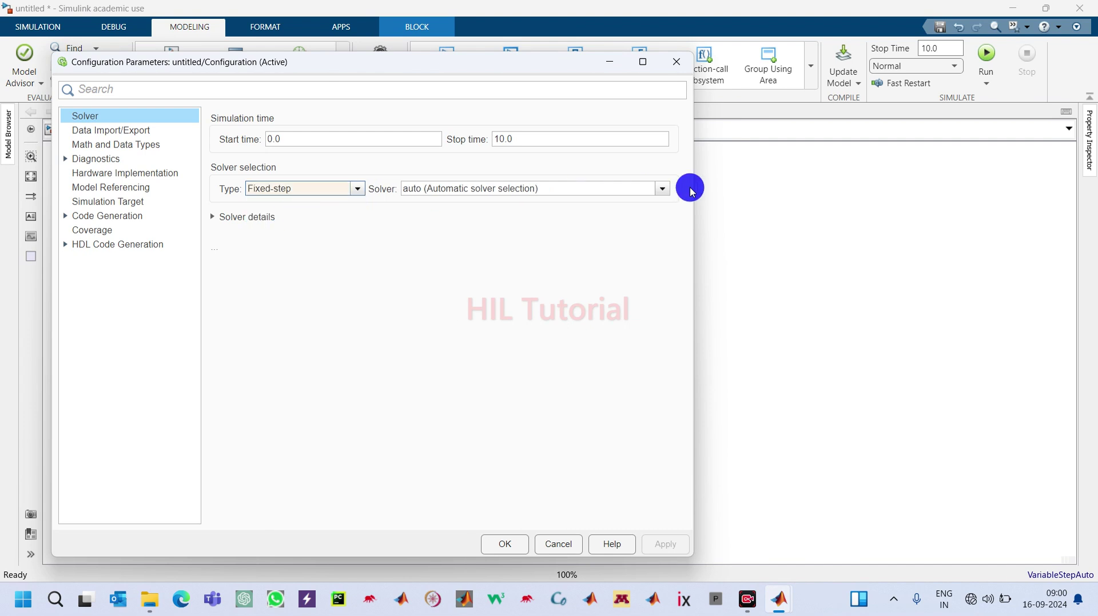
left_click(659, 190)
left_click(659, 191)
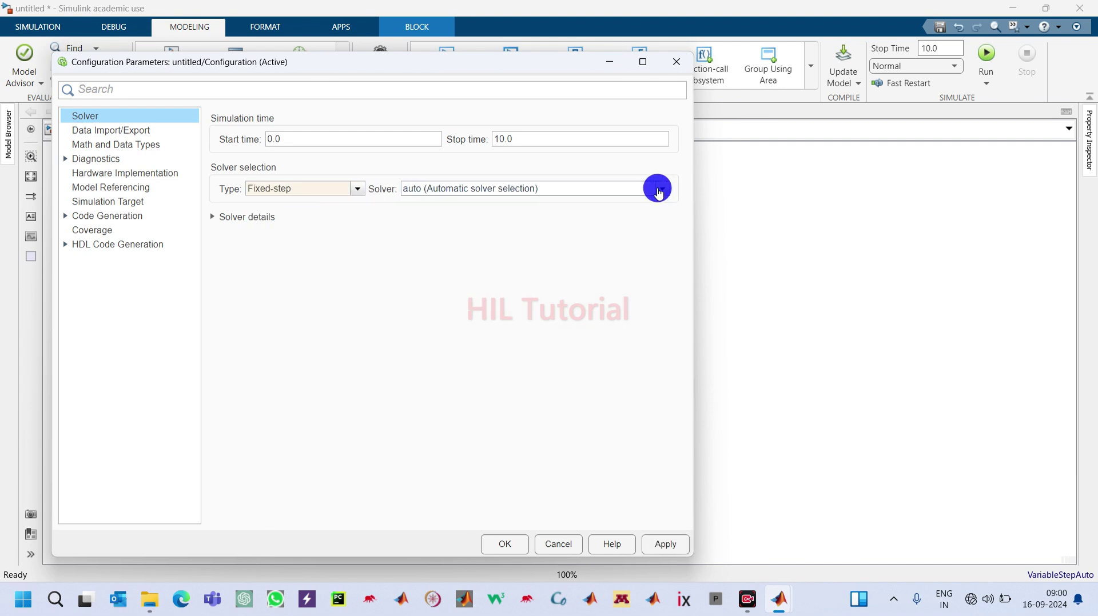
left_click(659, 190)
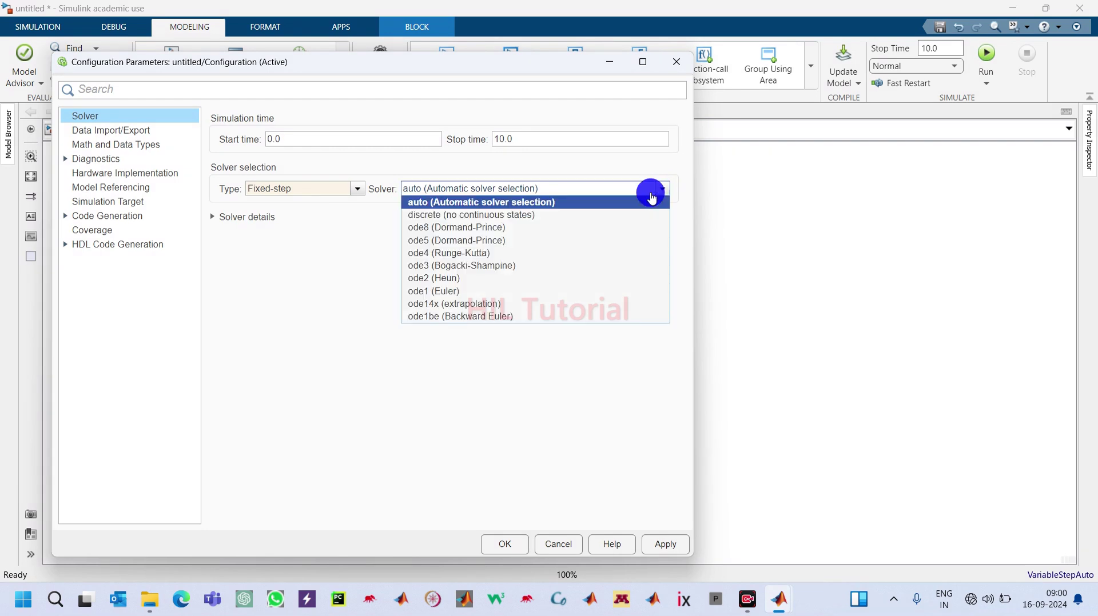
left_click(487, 217)
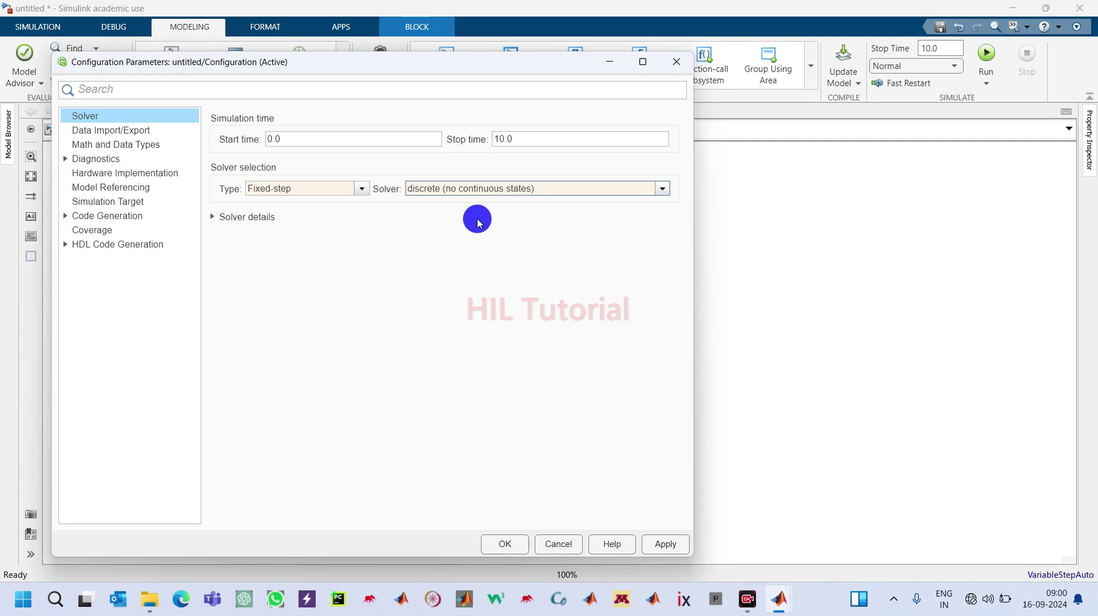
Step: Set the fixed-step size to 1e-6 and apply the configuration
left_click(209, 218)
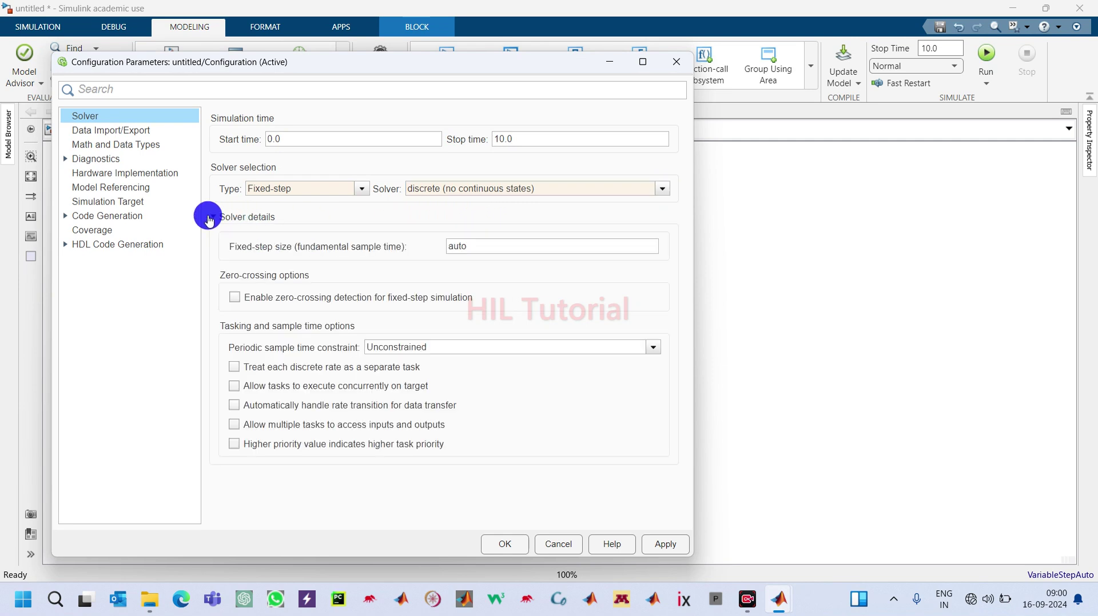
double_click(467, 245)
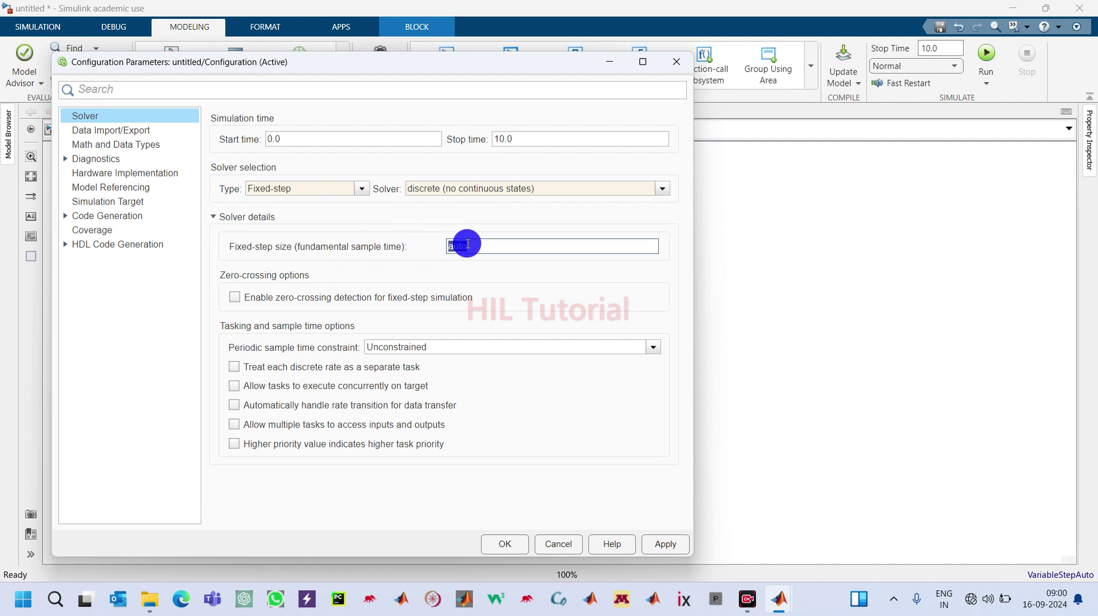
key("BackSpace")
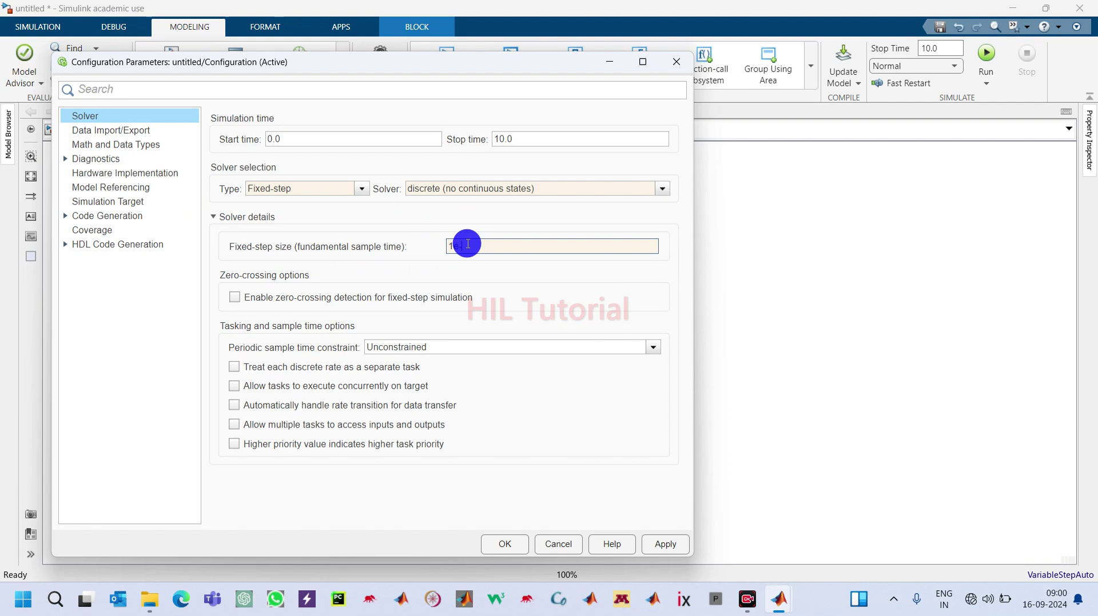
left_click(663, 545)
left_click(509, 545)
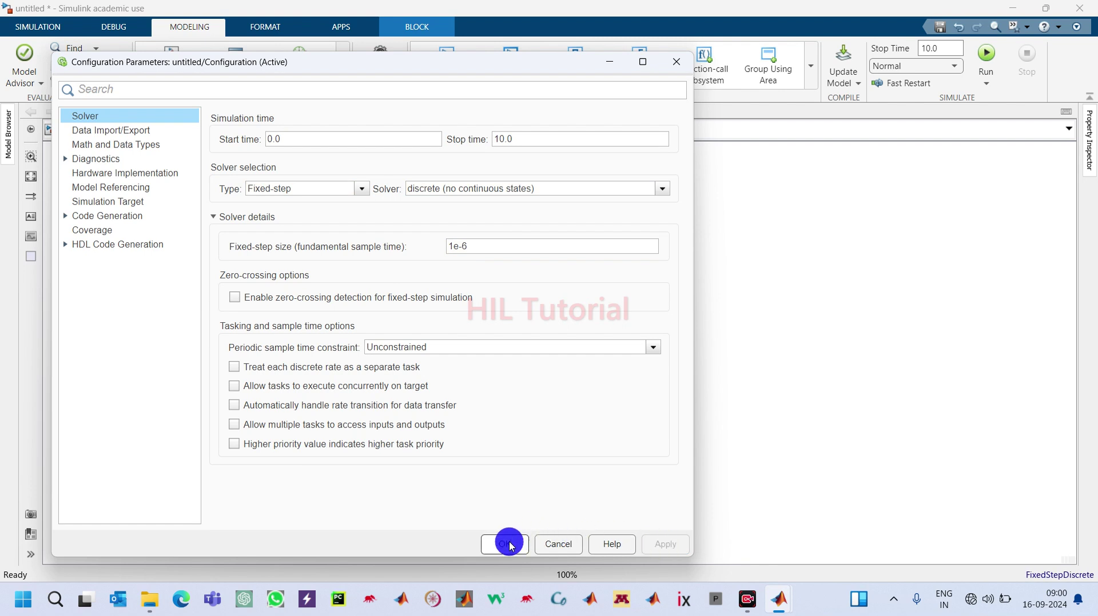
Step: Insert an Asynchronous Machine SI Units block at the lower right of the canvas
left_click(464, 350)
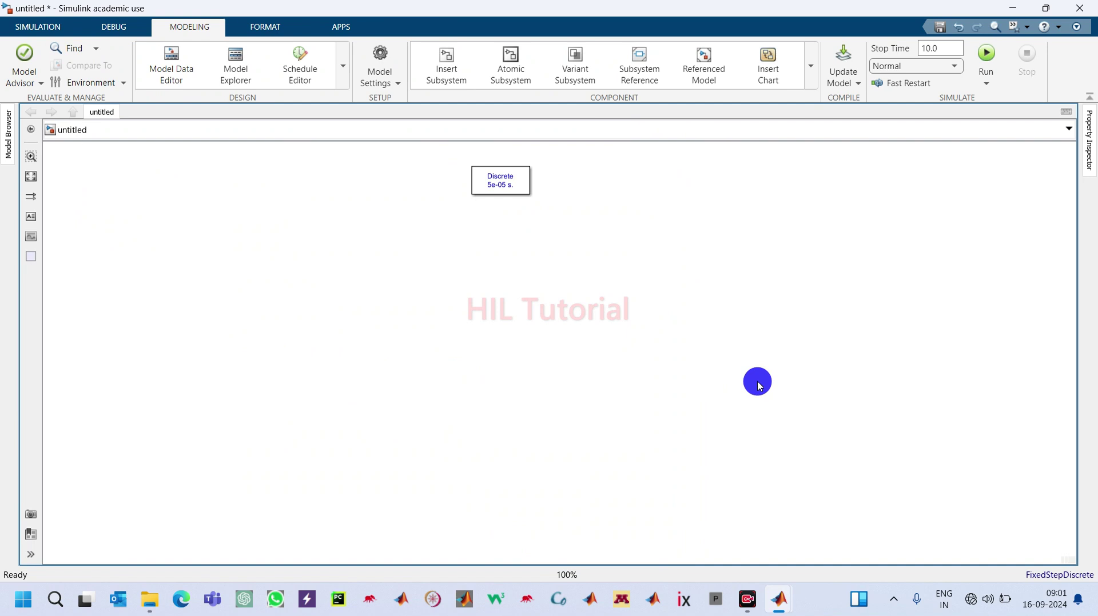
double_click(693, 353)
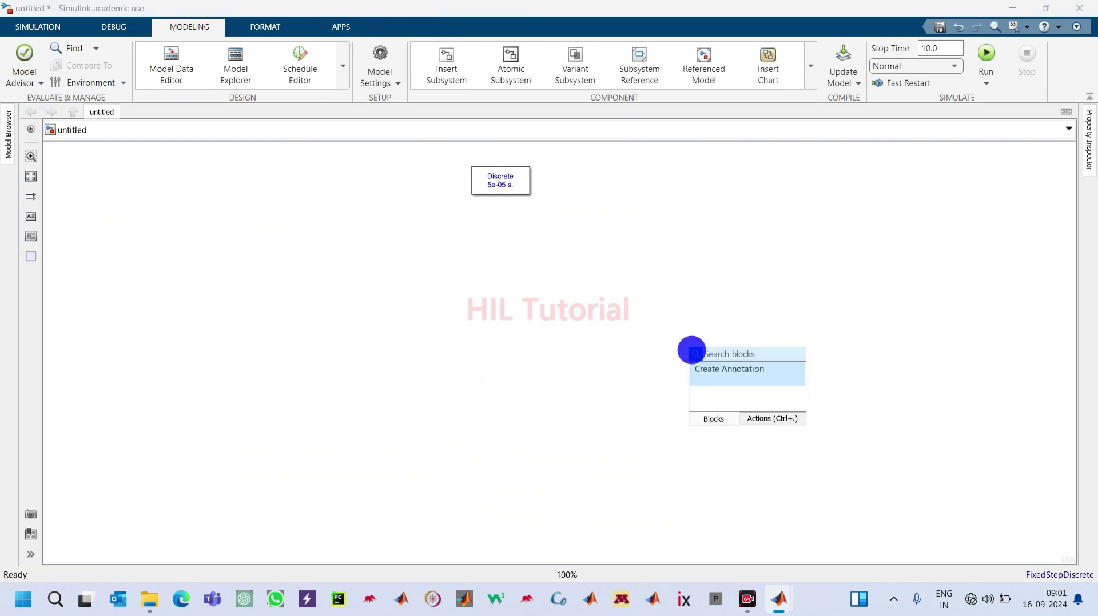
type("asyn")
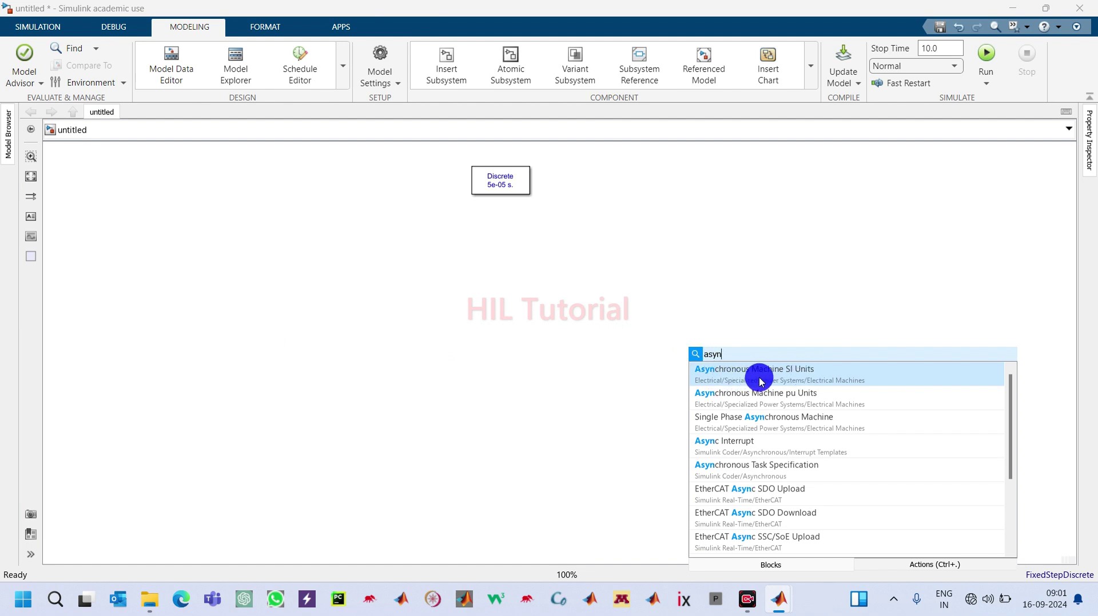
left_click(815, 375)
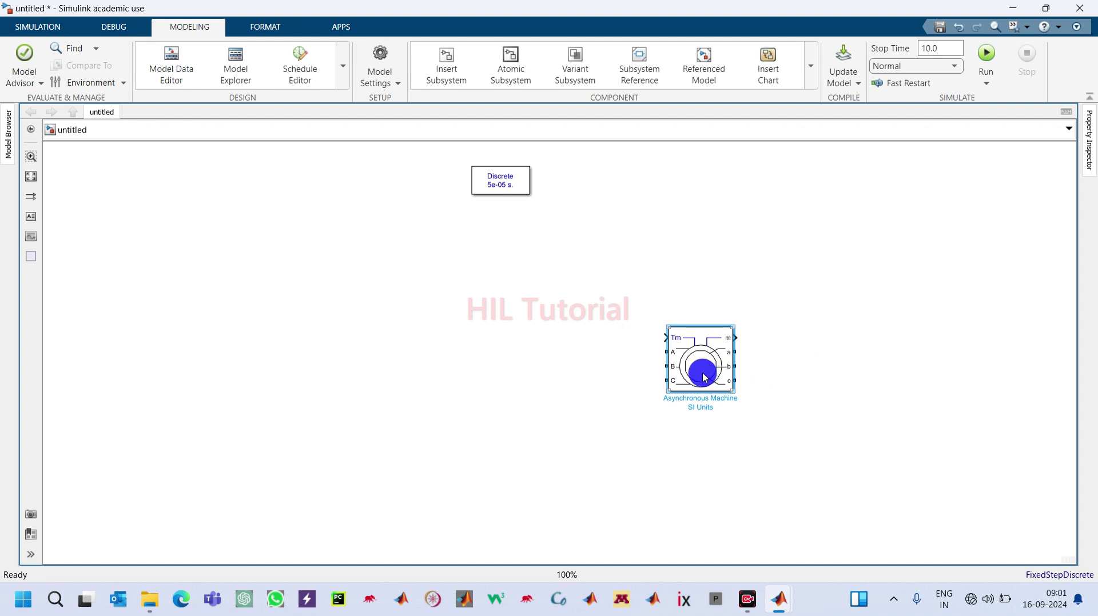
left_click_drag(704, 377, 921, 501)
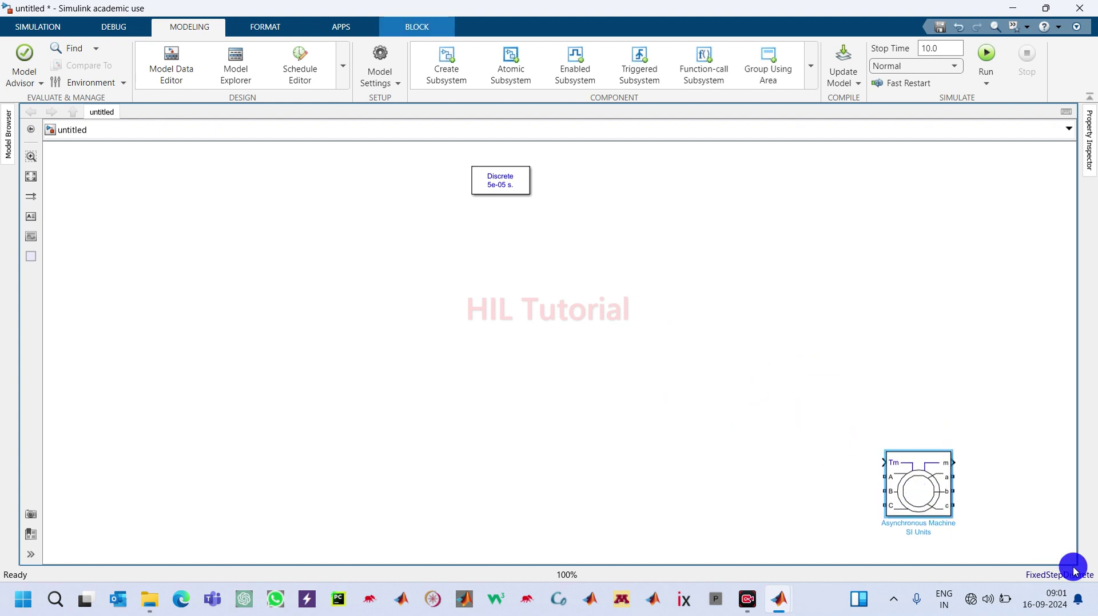
Step: Set the machine to squirrel-cage with the 5.4 HP (4KW) 400 V 50Hz 1430 RPM preset
double_click(926, 498)
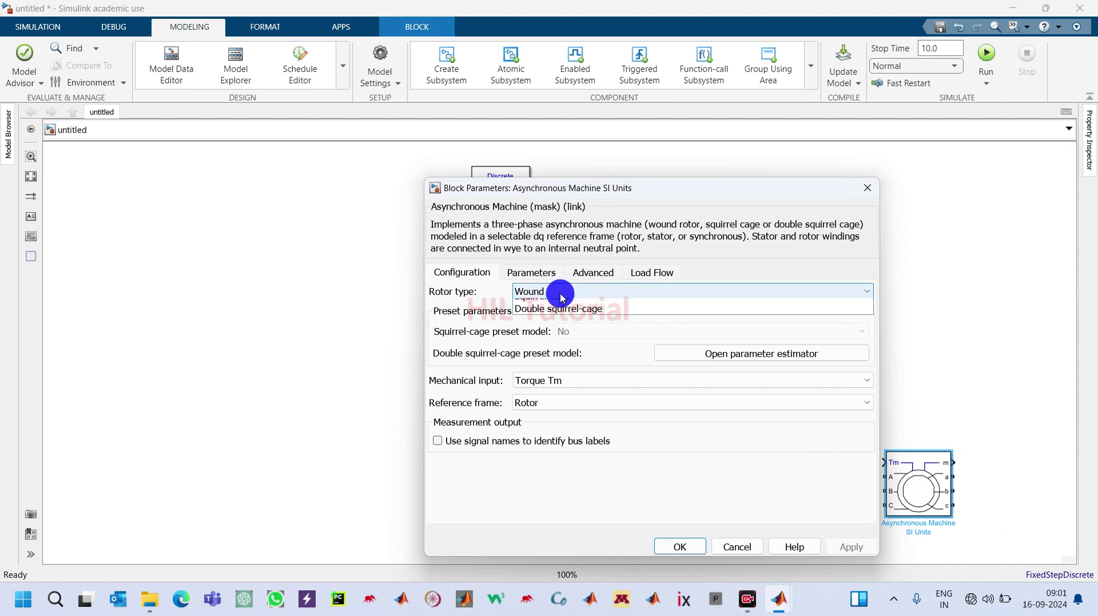
left_click(561, 296)
left_click(561, 319)
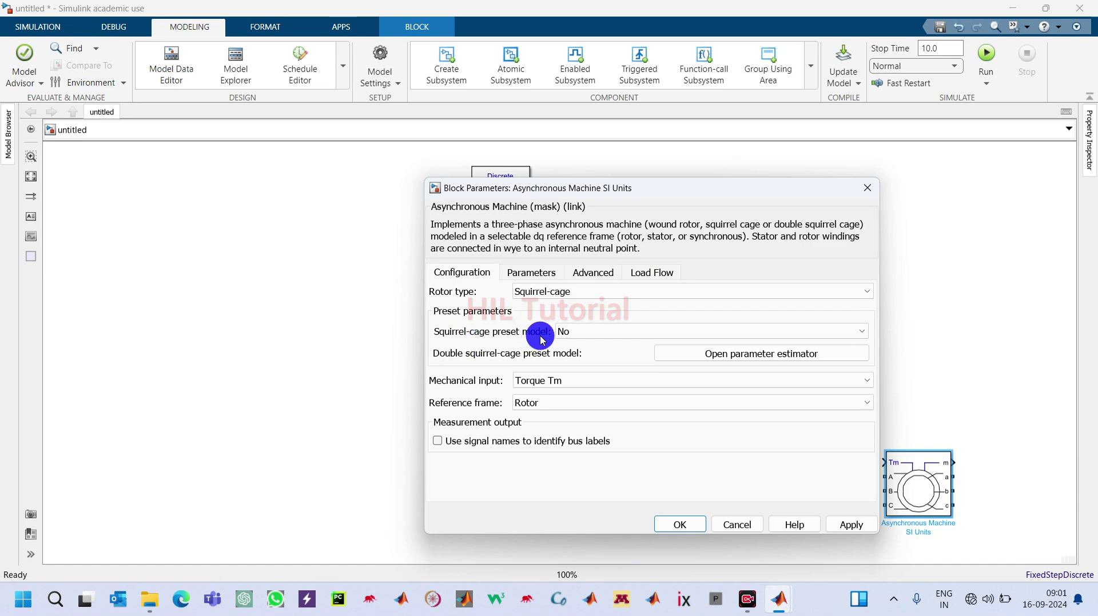
left_click(612, 335)
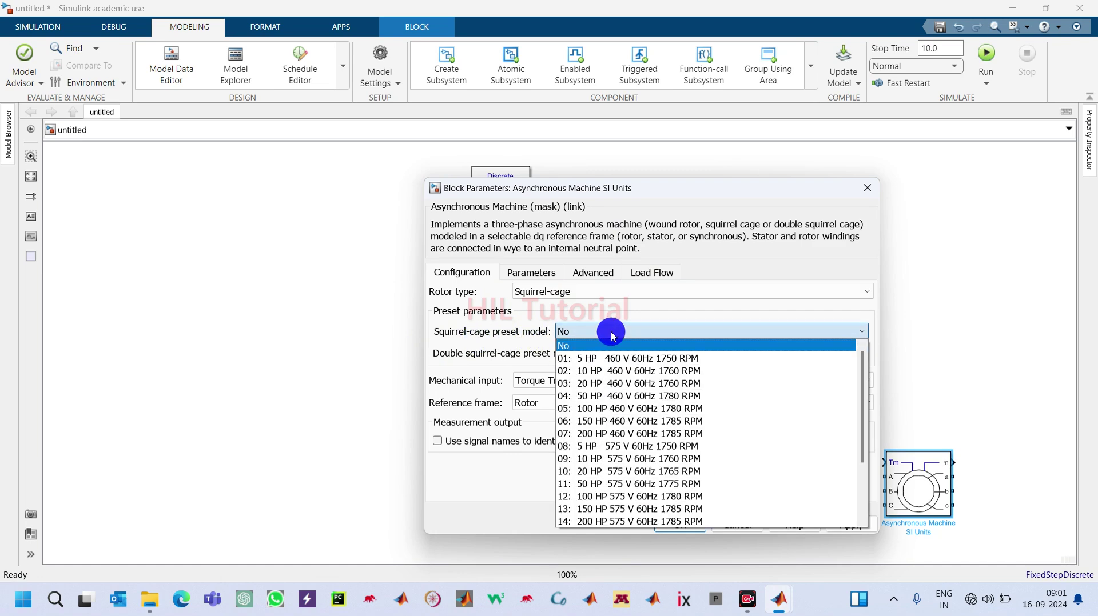
scroll(625, 468, "down", 3)
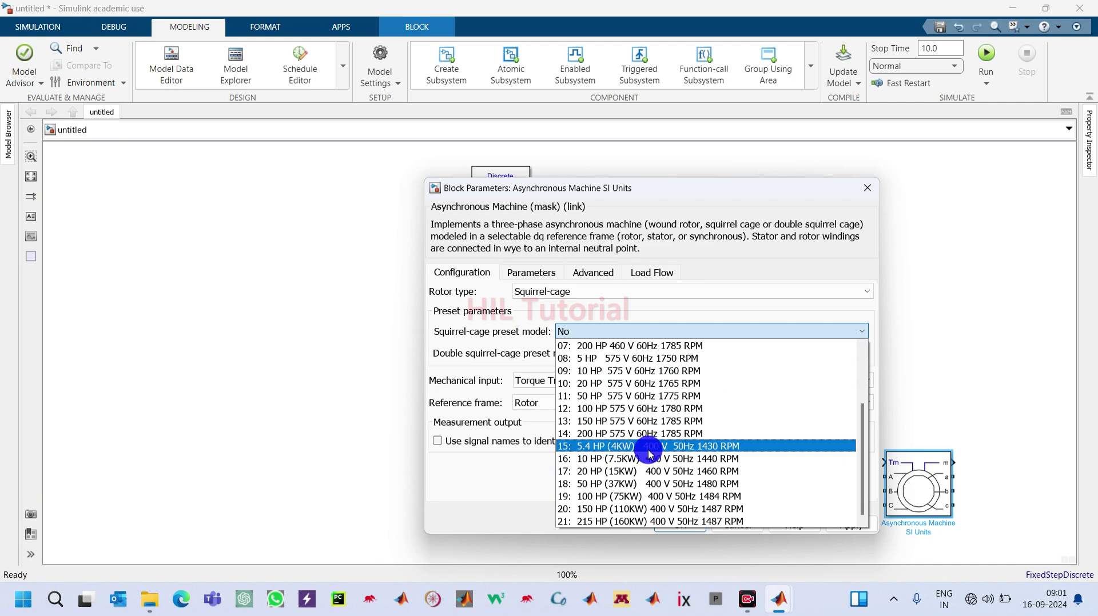
left_click(714, 448)
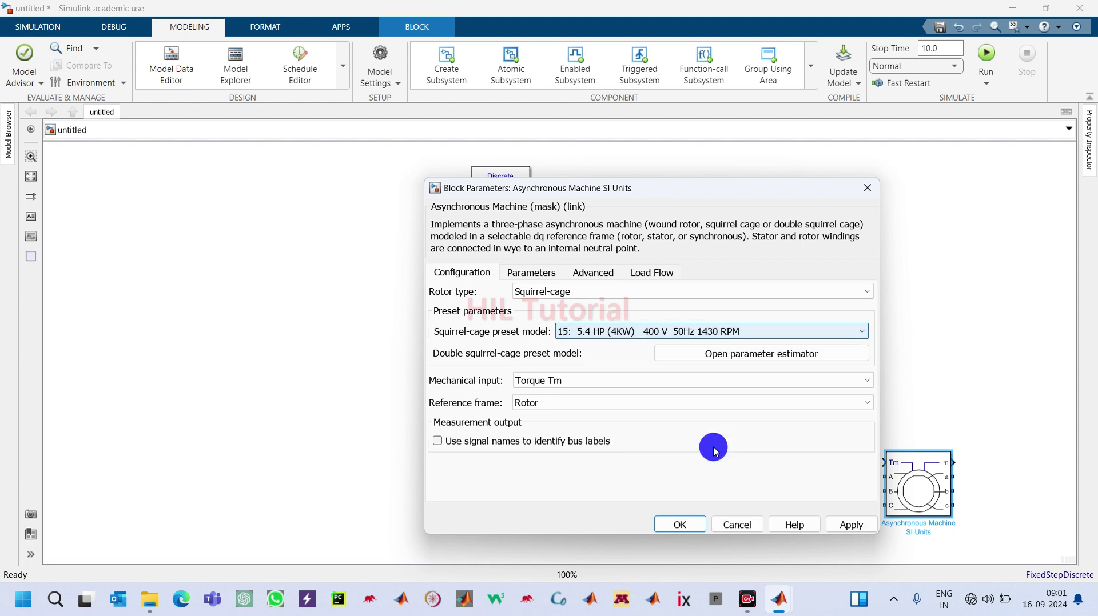
left_click(852, 525)
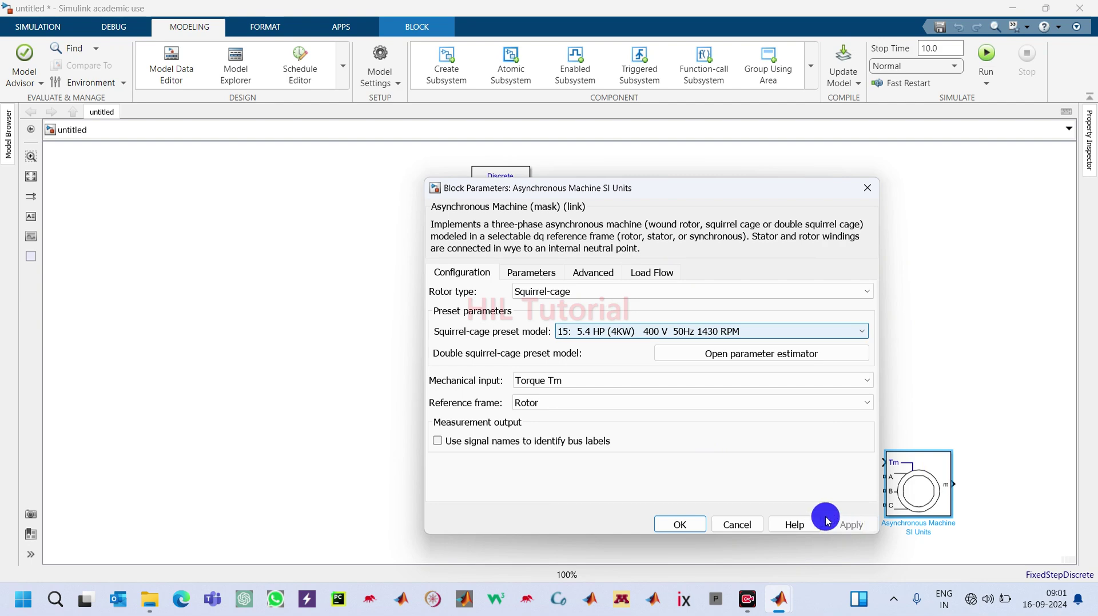
left_click(674, 525)
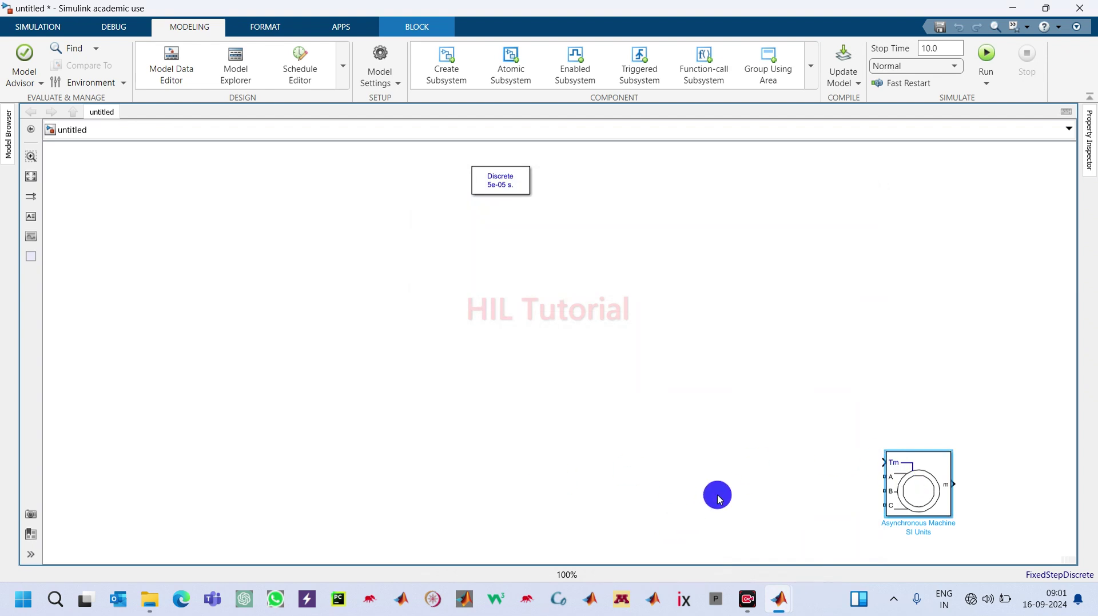
Step: Insert a Universal Bridge block and line it up with the machine
left_click(897, 476)
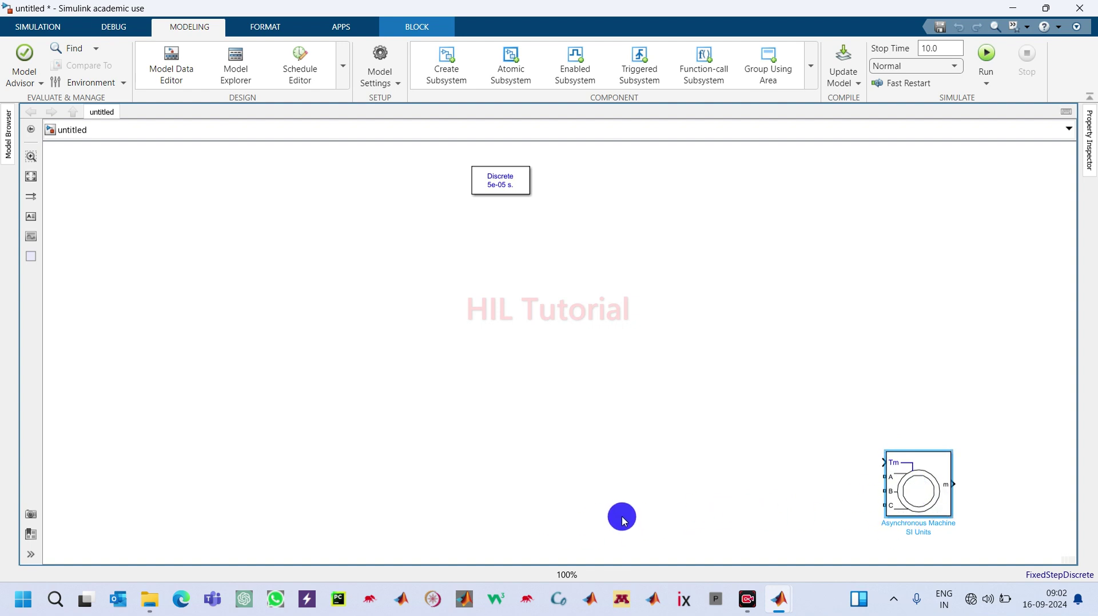
double_click(501, 422)
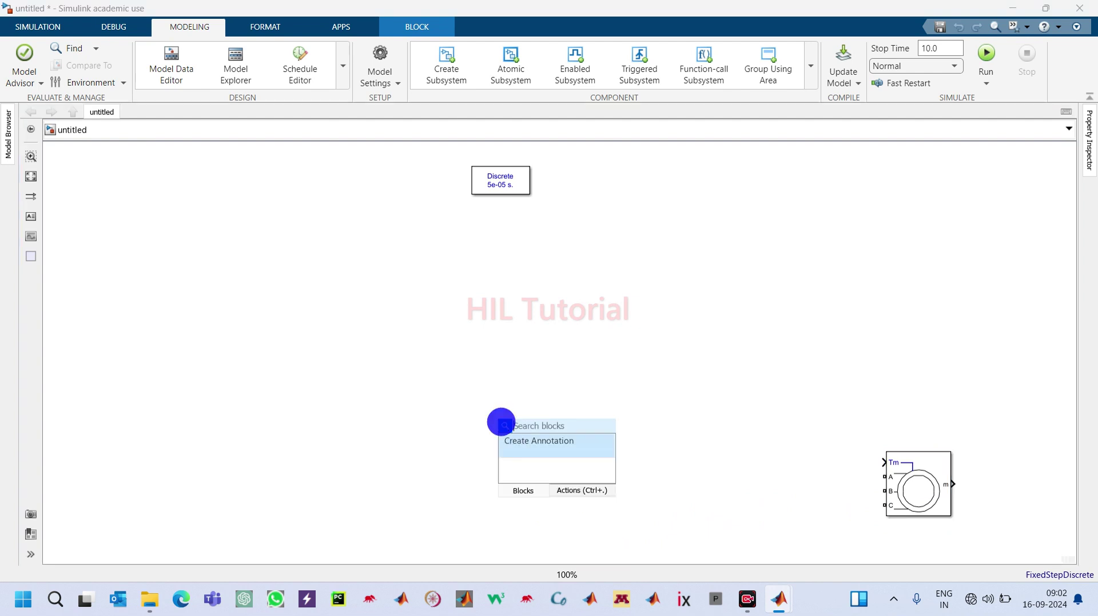
type("uni")
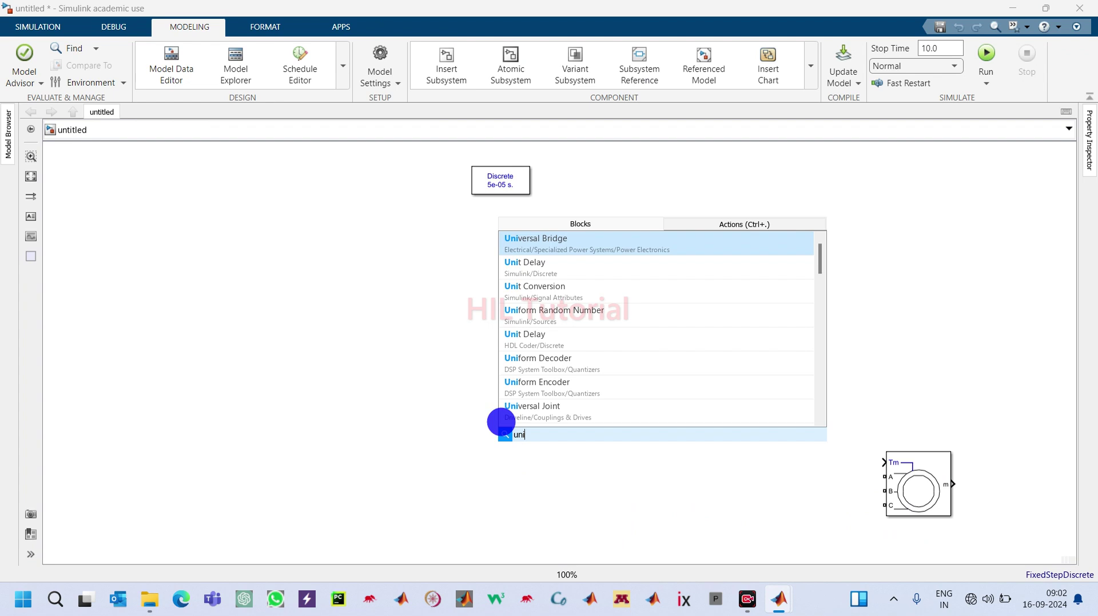
key("Return")
left_click_drag(513, 436, 491, 461)
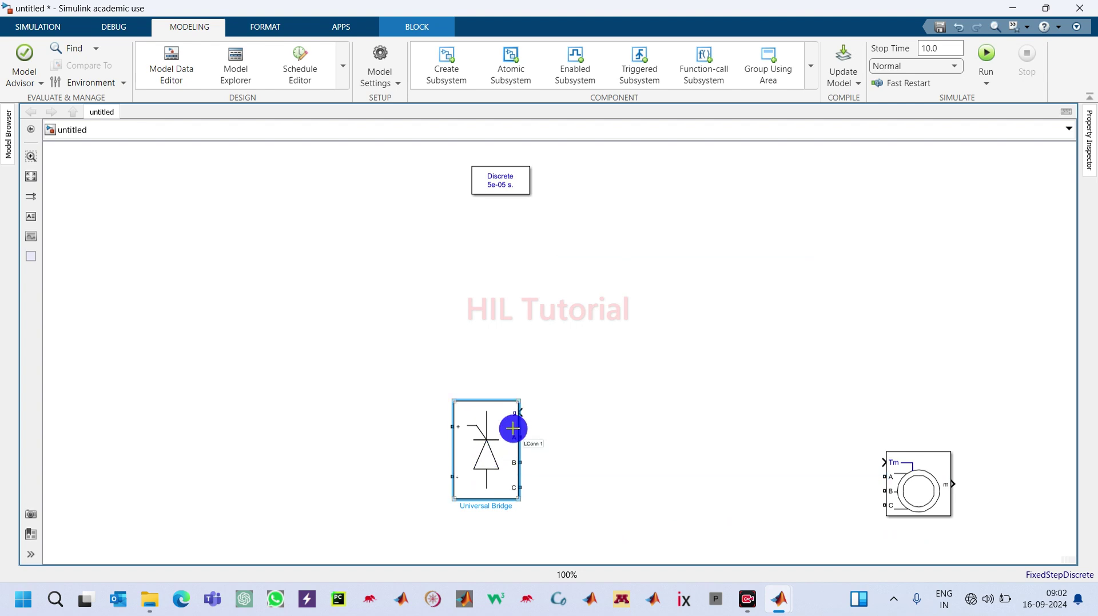
Step: Wire the bridge's A, B, C phases to the machine's A, B, C inputs
left_click_drag(521, 437, 873, 460)
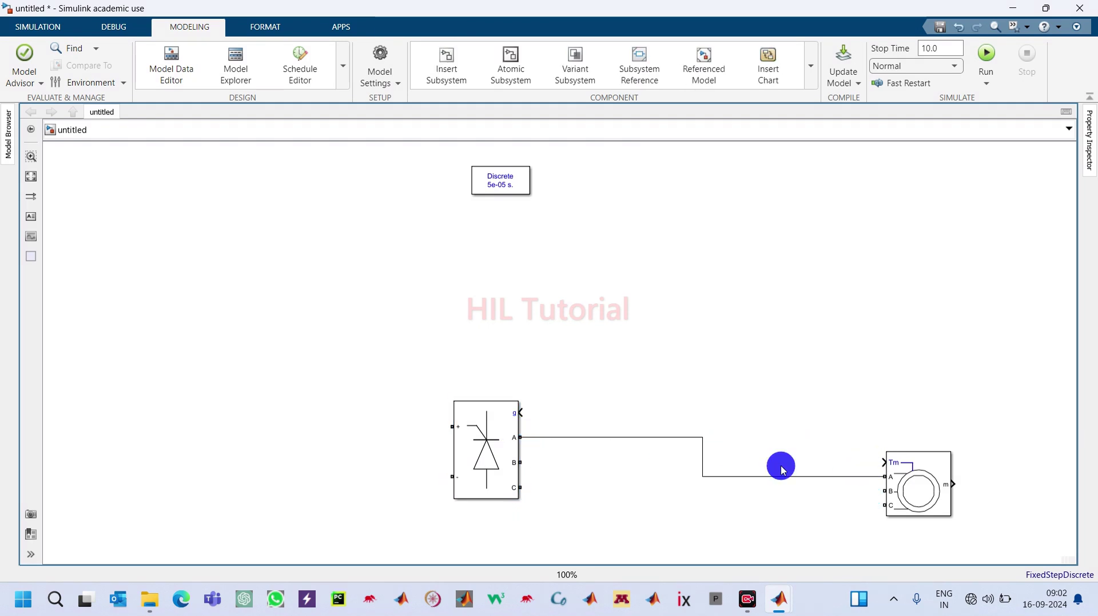
left_click_drag(519, 461, 870, 476)
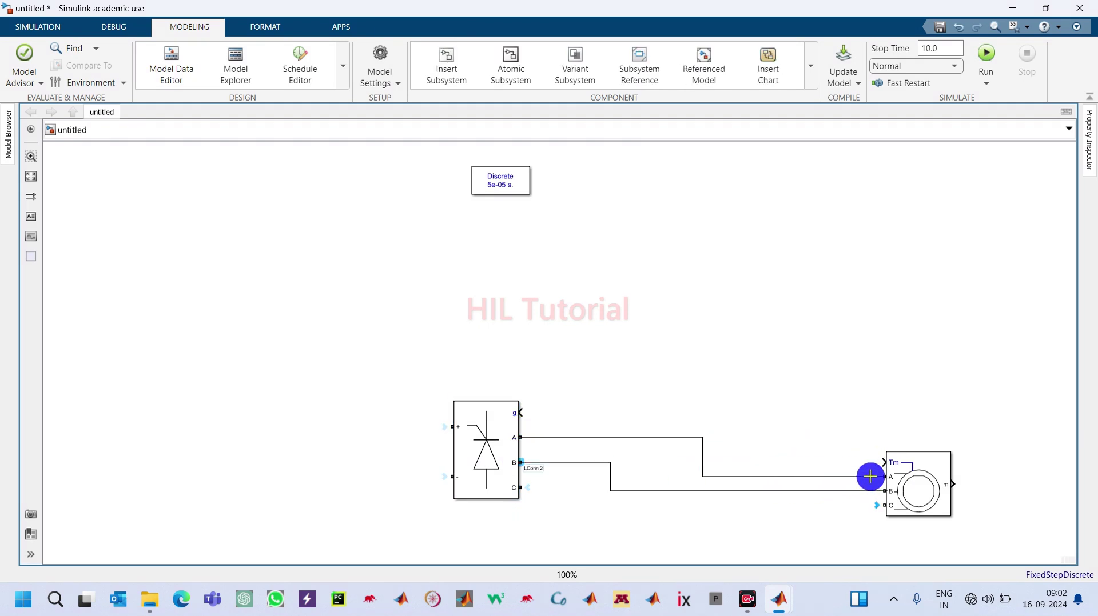
left_click_drag(520, 488, 889, 491)
left_click_drag(493, 452, 482, 480)
Step: Set the bridge's power electronic device to IGBT / Diodes
double_click(483, 479)
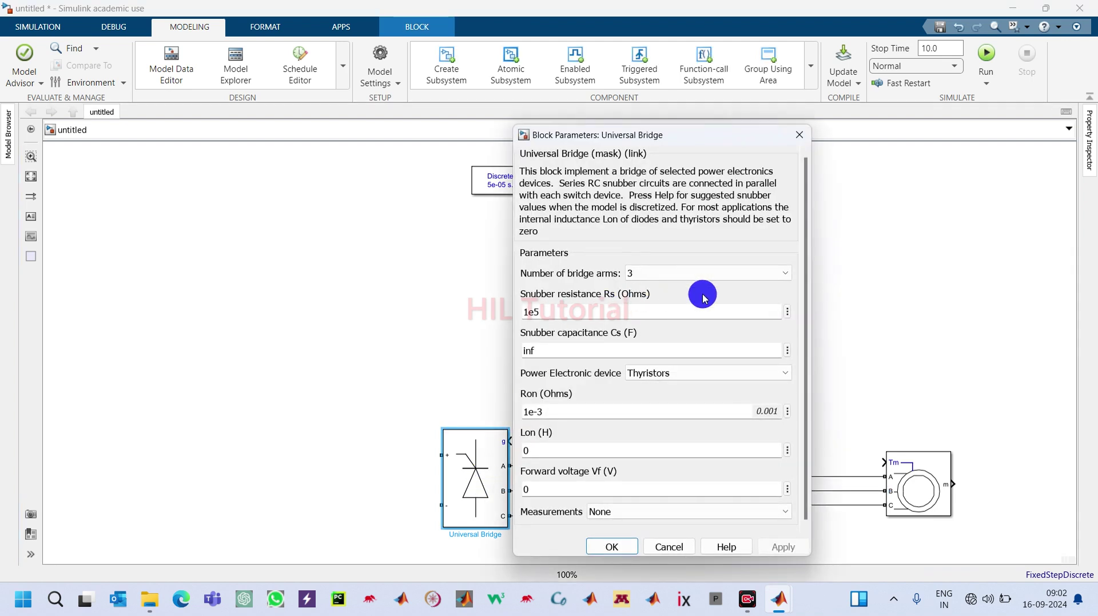
left_click(675, 372)
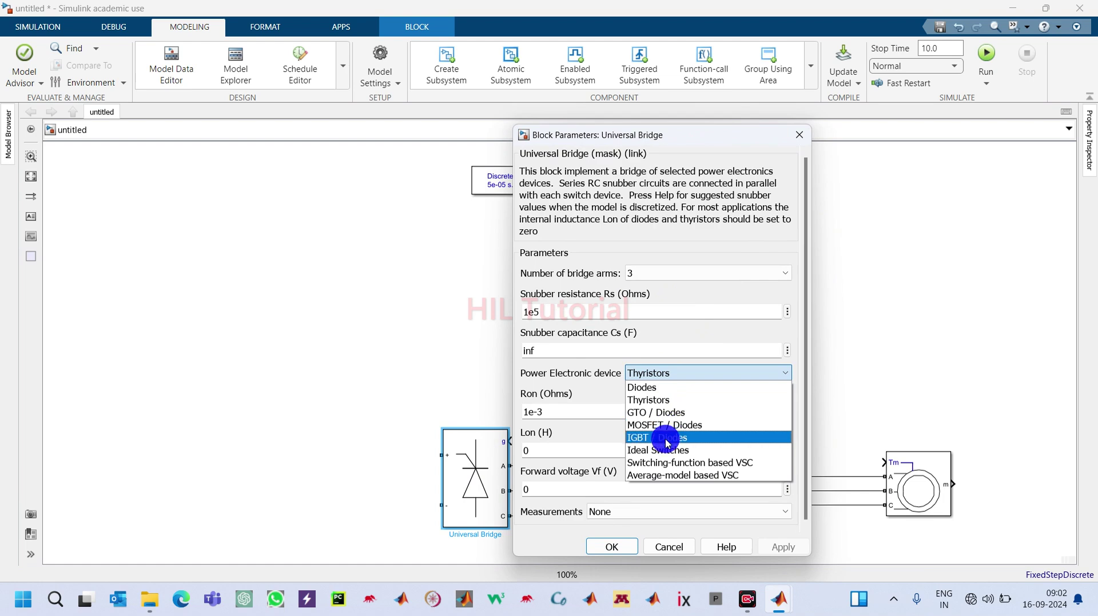
left_click(668, 438)
left_click(779, 510)
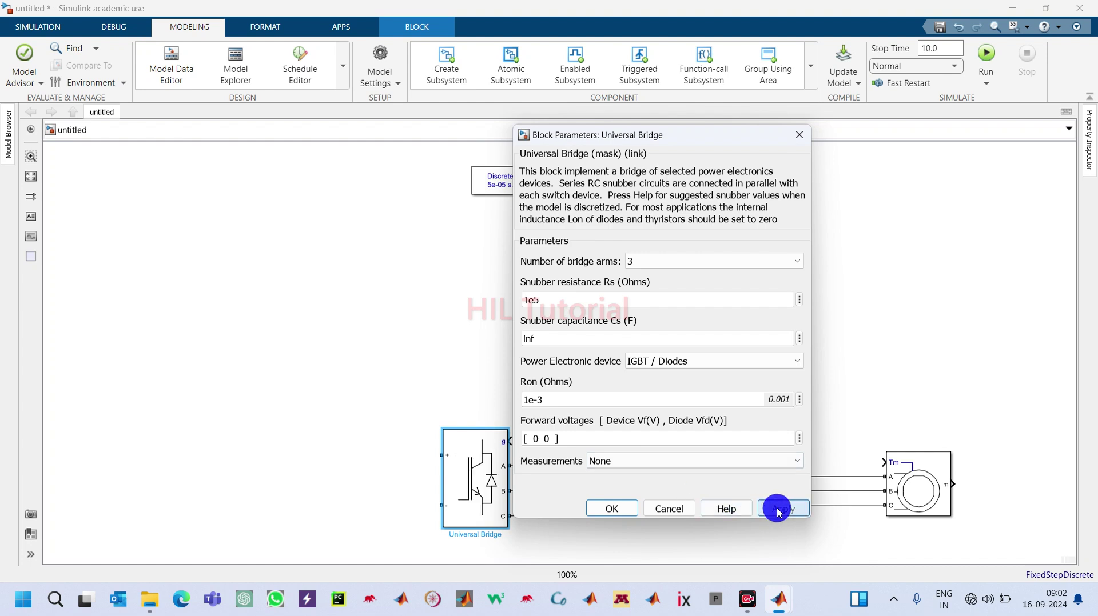
left_click(616, 513)
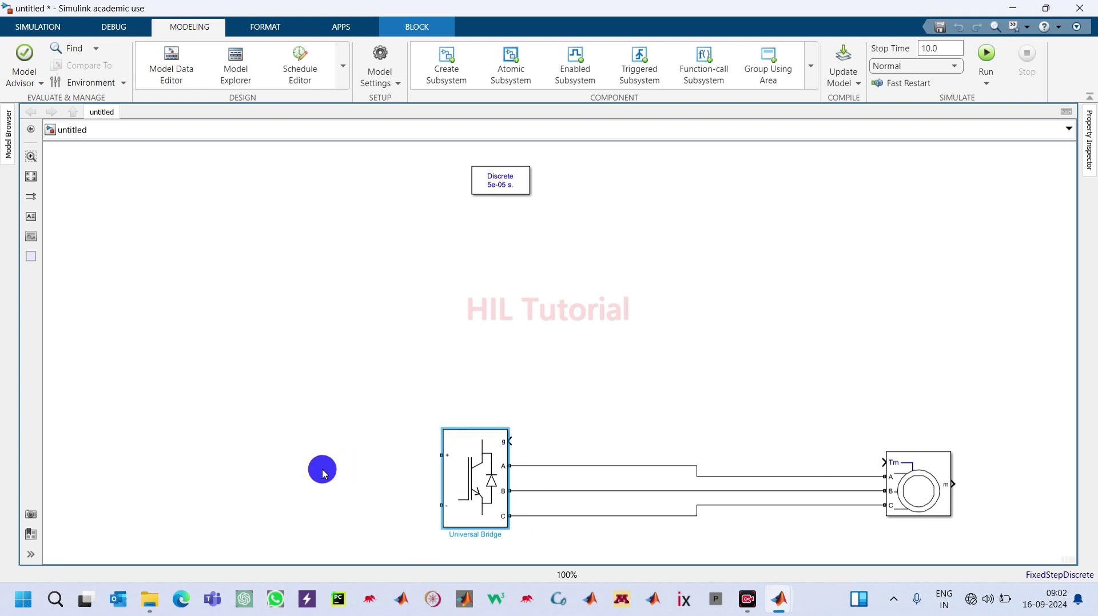
Step: Insert a DC Voltage Source and wire its + and − terminals to the bridge's + and − inputs
double_click(311, 458)
type("dc")
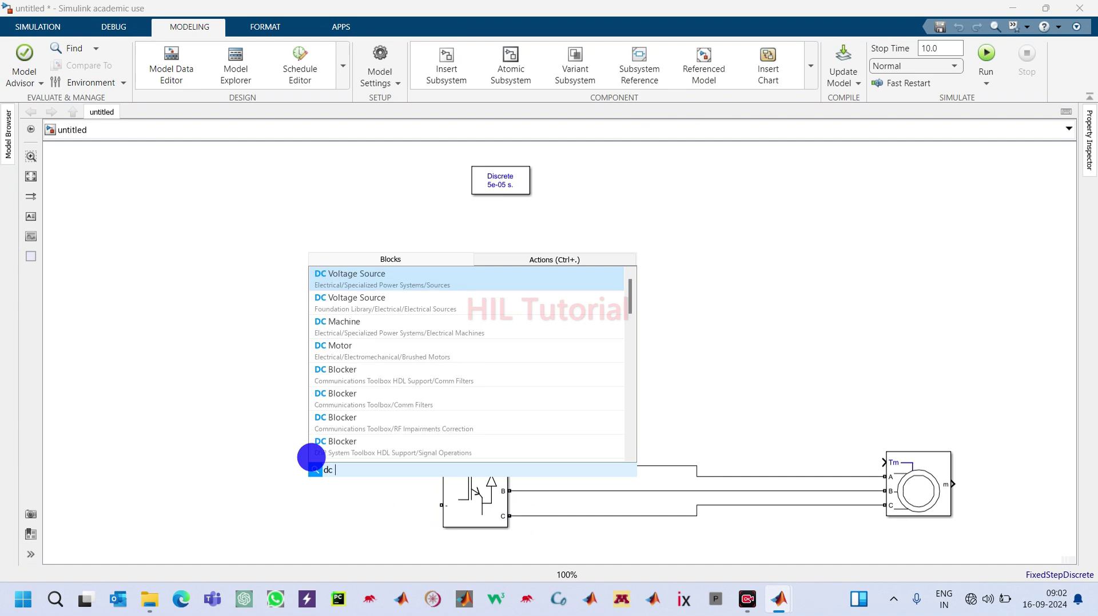
left_click(353, 284)
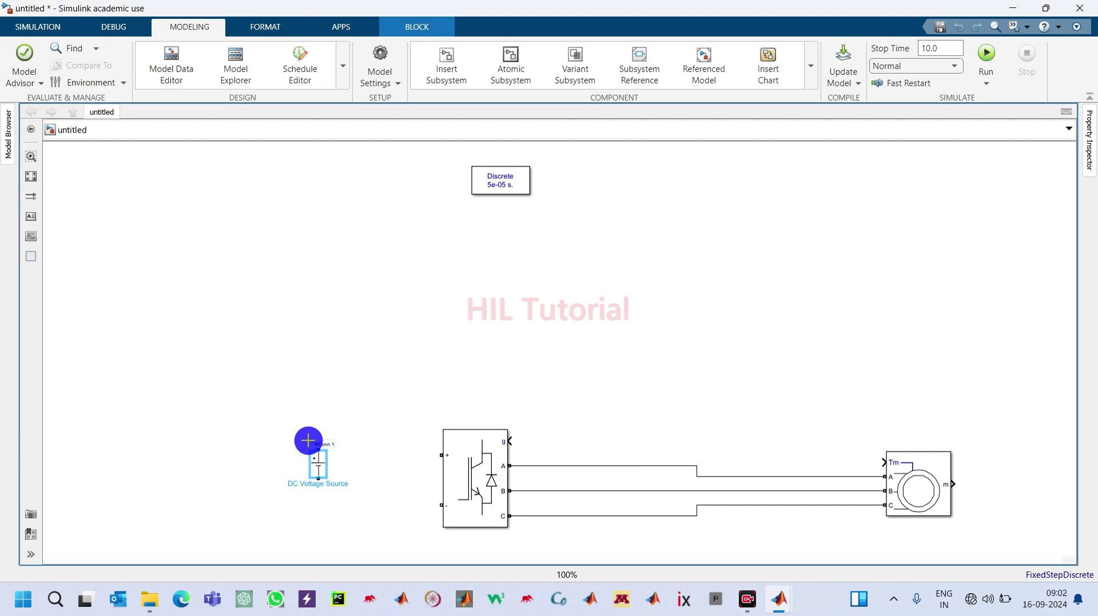
mouse_move(308, 441)
left_mouse_down()
mouse_move(402, 424)
mouse_move(441, 455)
left_mouse_up()
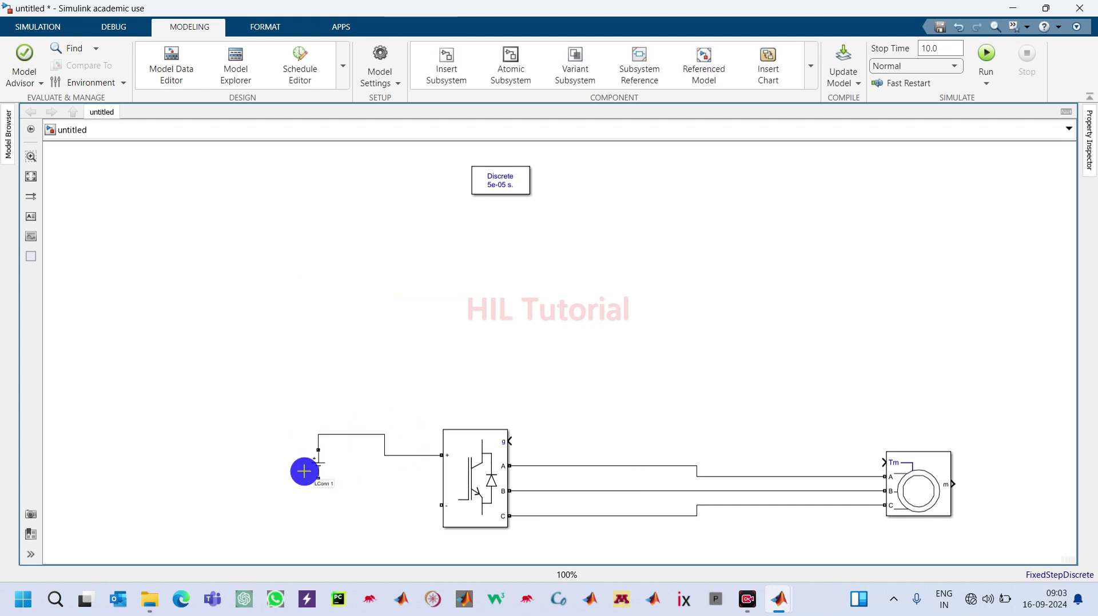
left_click_drag(308, 471, 442, 505)
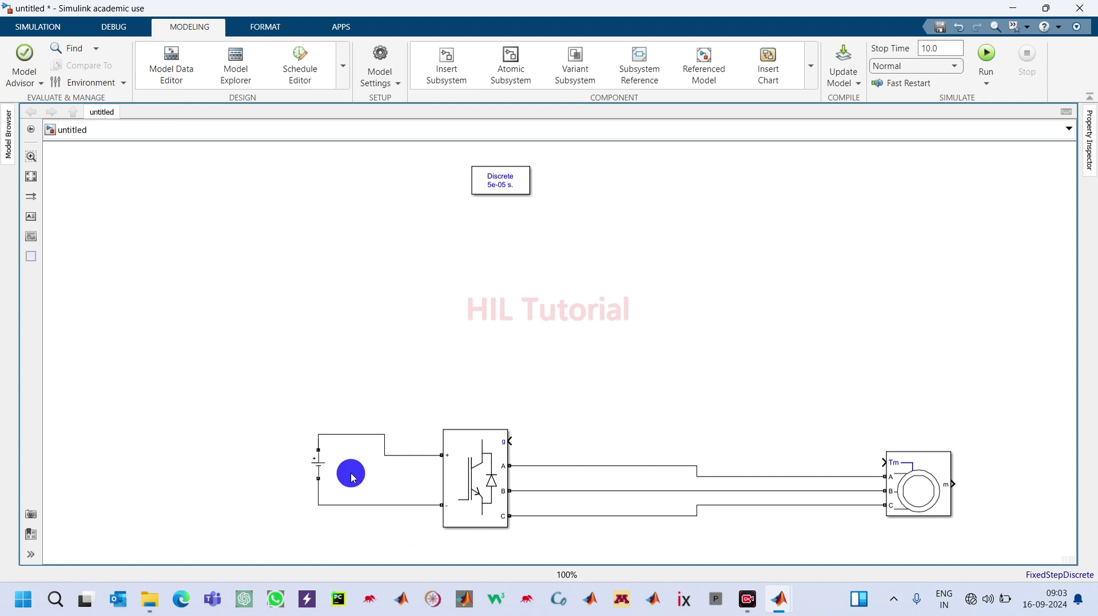
left_click_drag(321, 469, 316, 487)
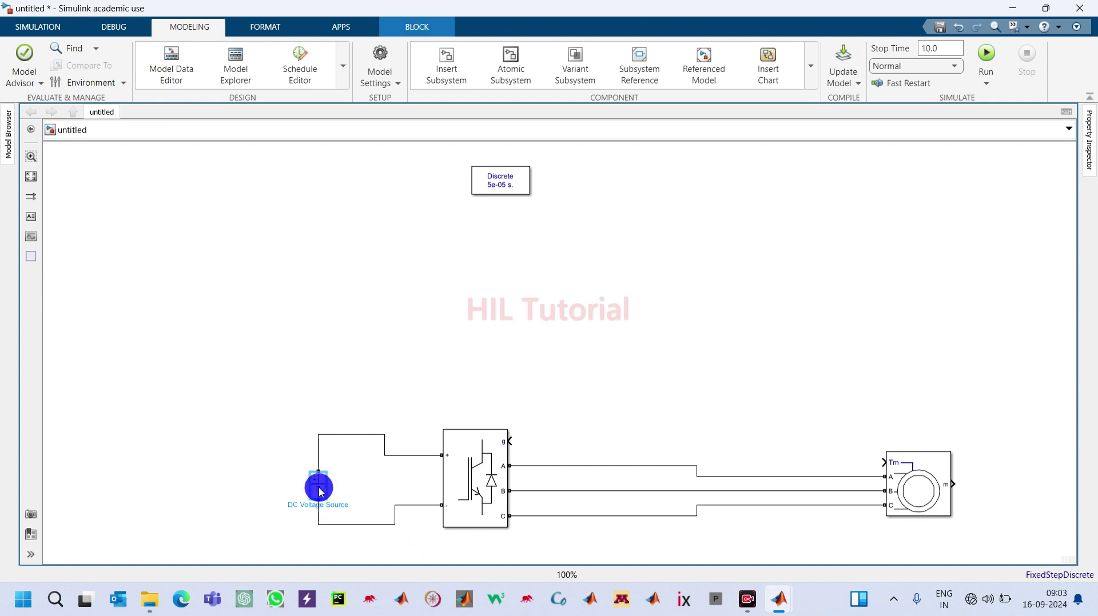
left_click_drag(385, 447, 395, 446)
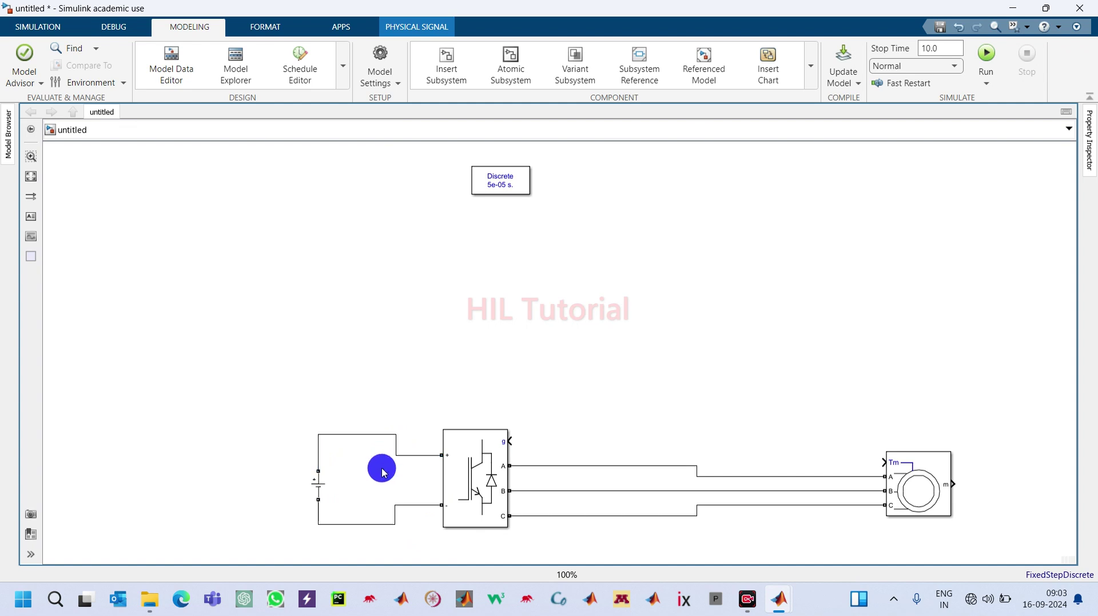
left_click(903, 463)
double_click(919, 488)
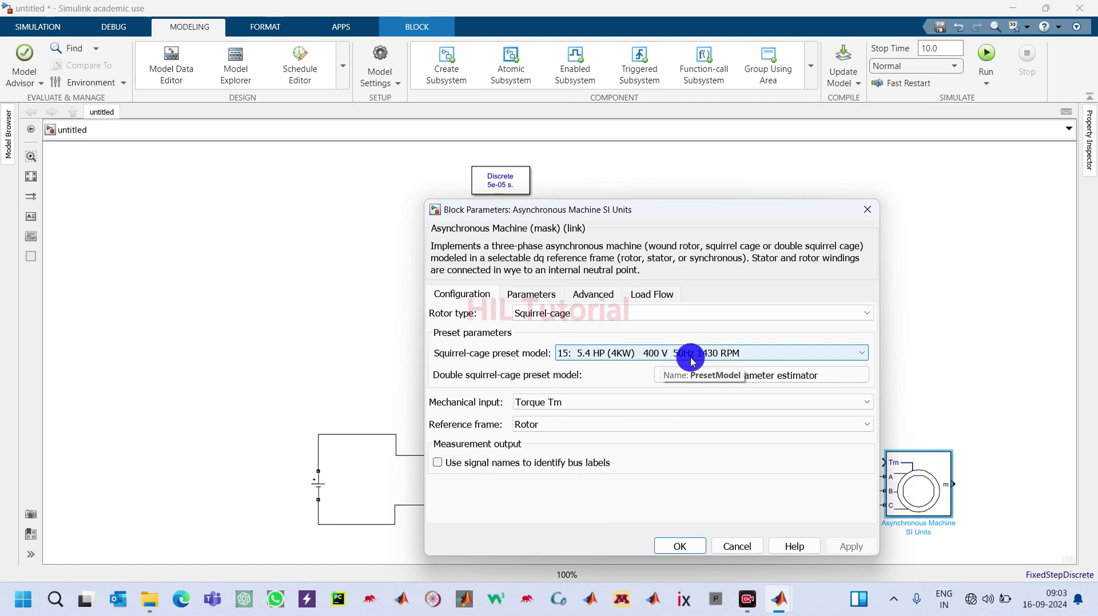
left_click(681, 548)
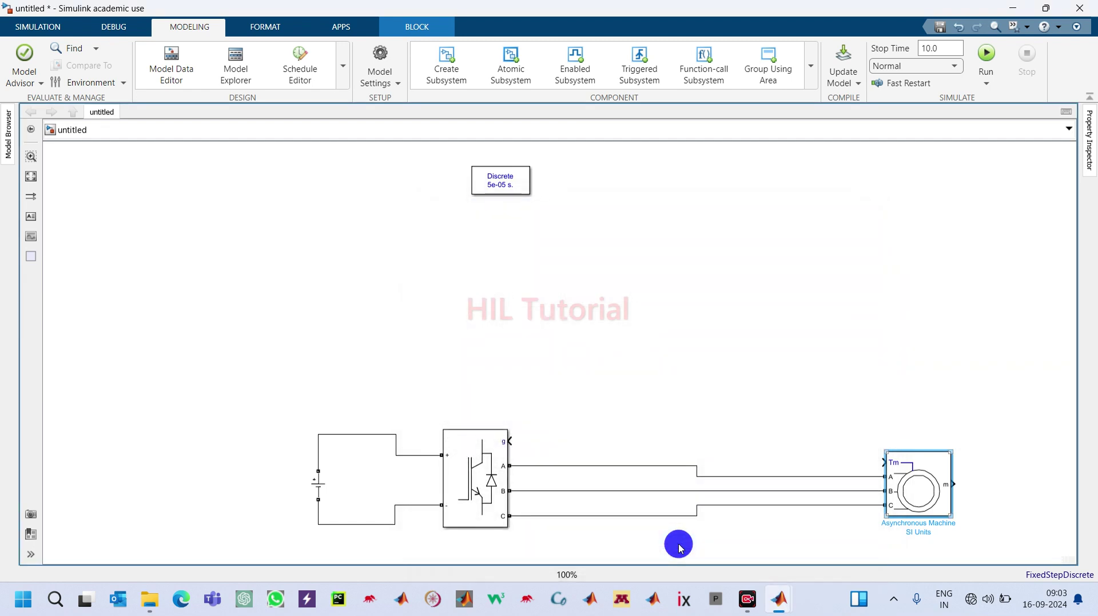
left_click(319, 490)
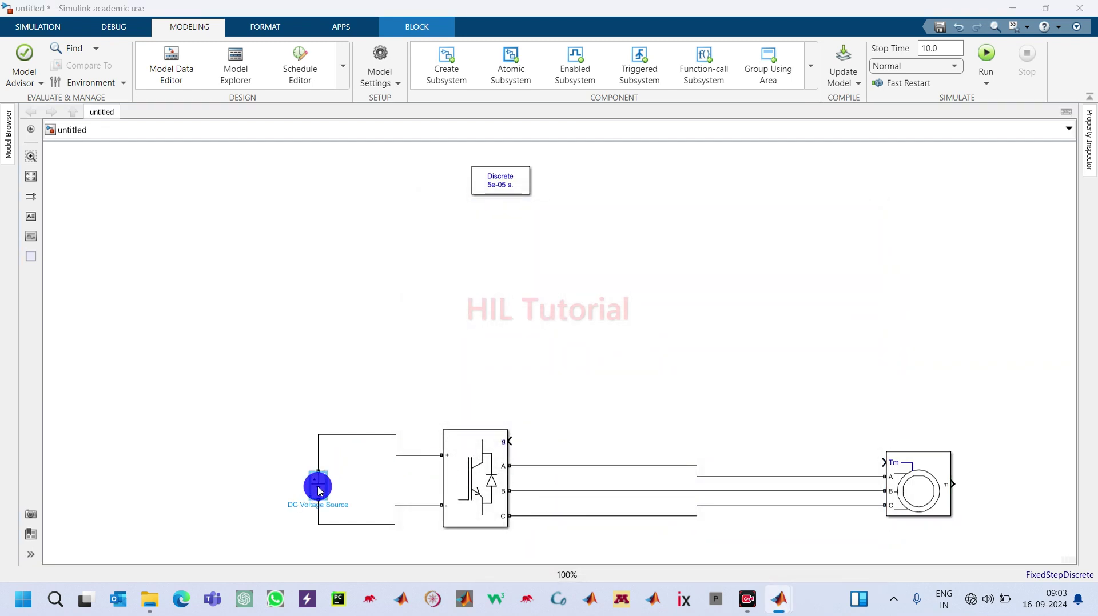
Step: Replace the DC source amplitude 100 with (400*sqrt(2)/sqrt(3))*2 and apply
double_click(320, 490)
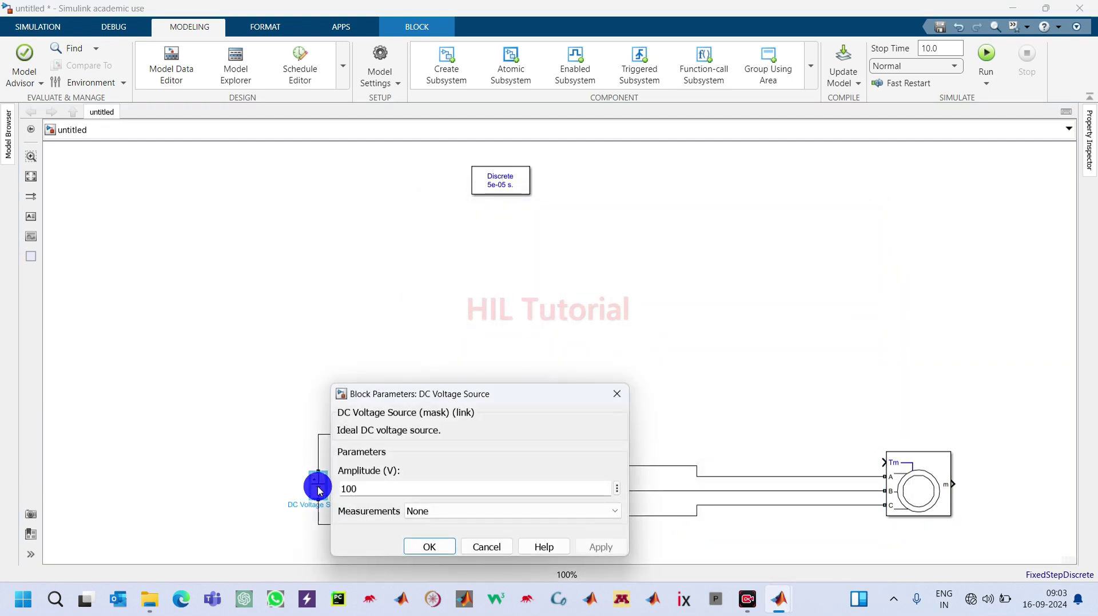
double_click(370, 487)
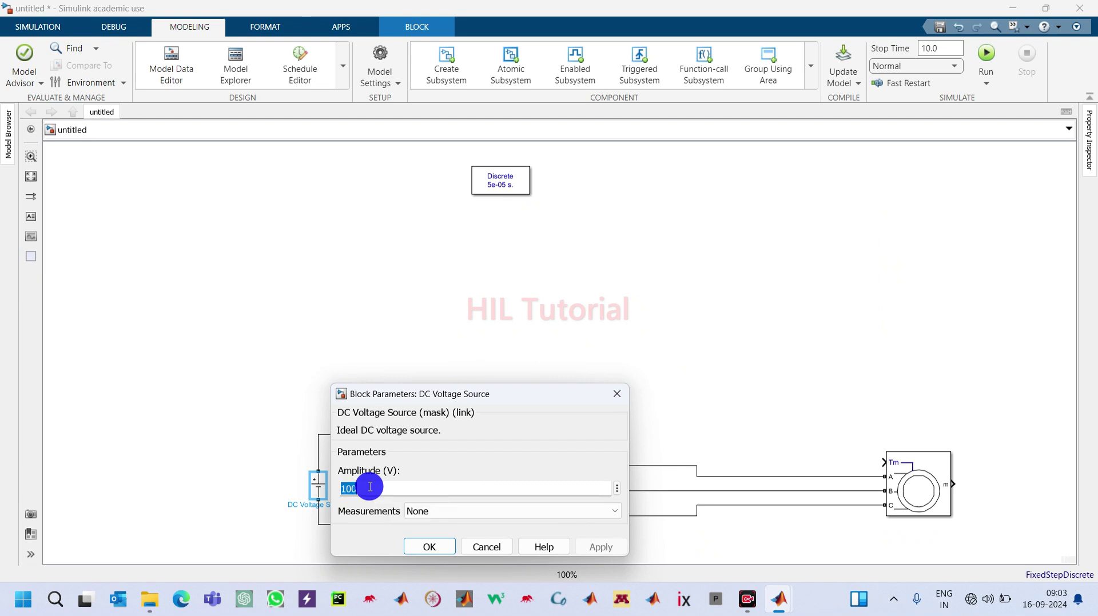
type("4")
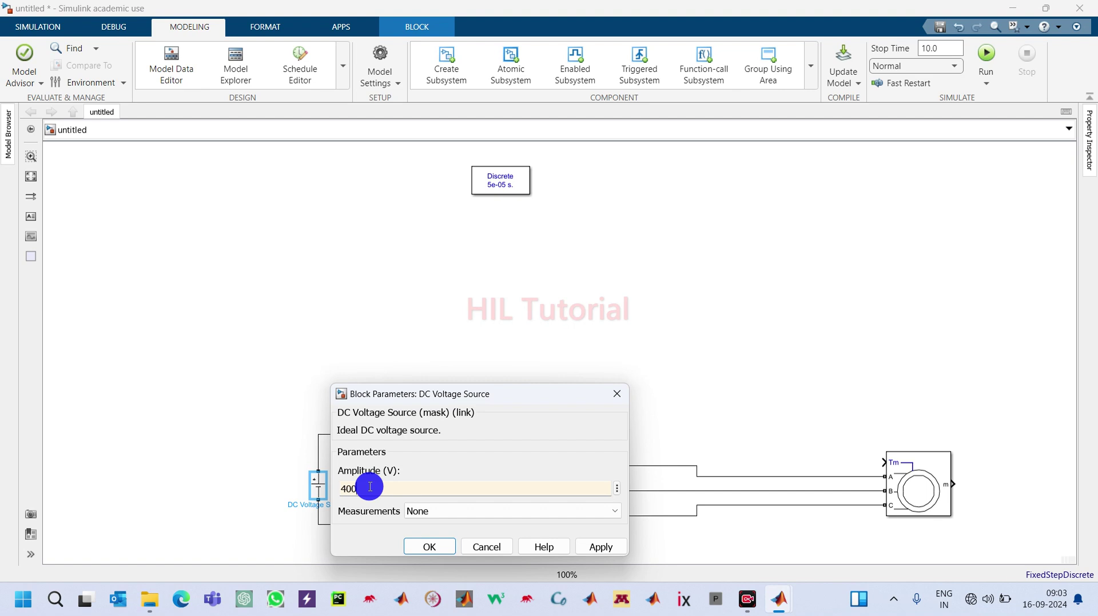
type("00*sqrt(")
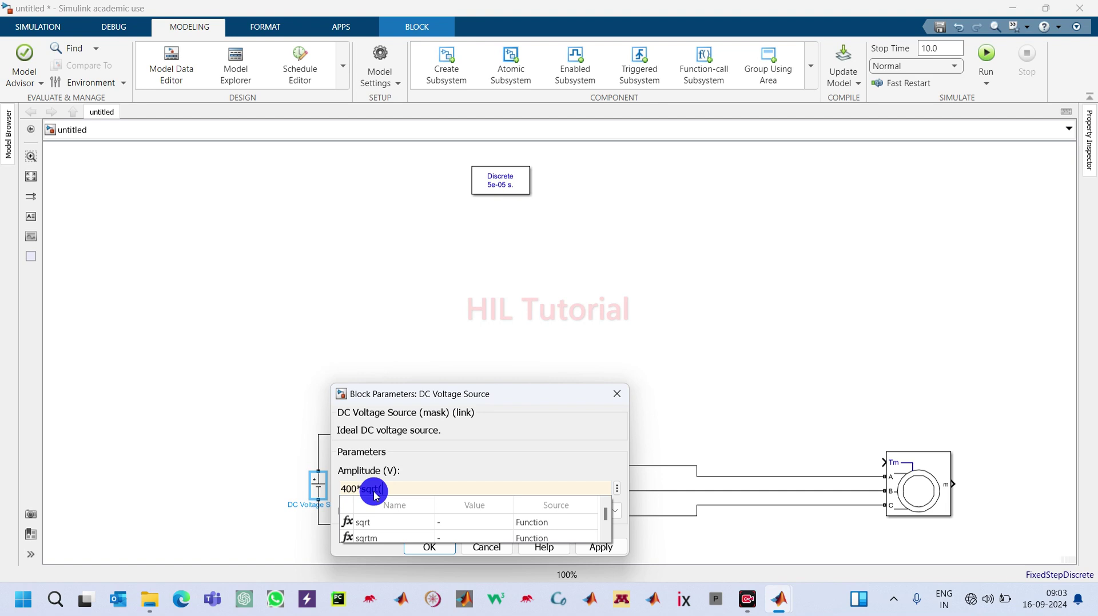
left_click(370, 487)
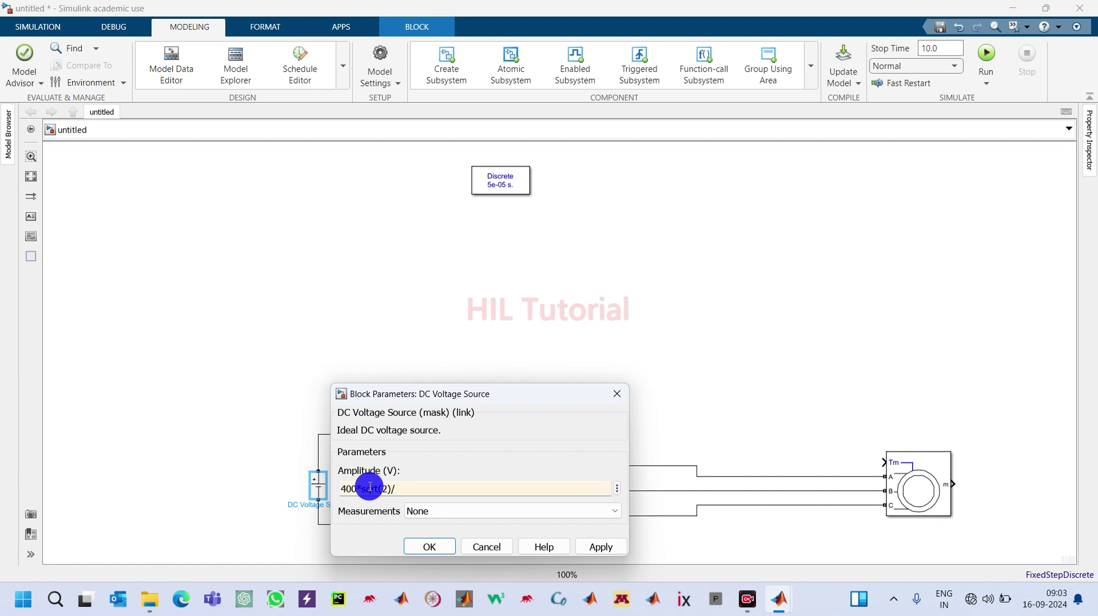
type("2)/sqrt")
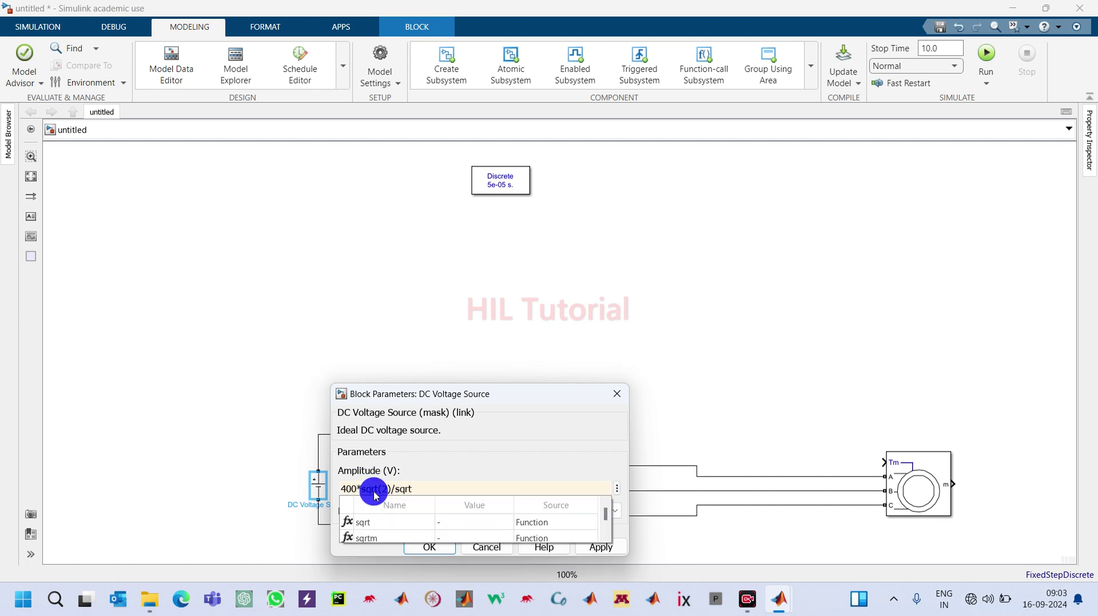
type("(3")
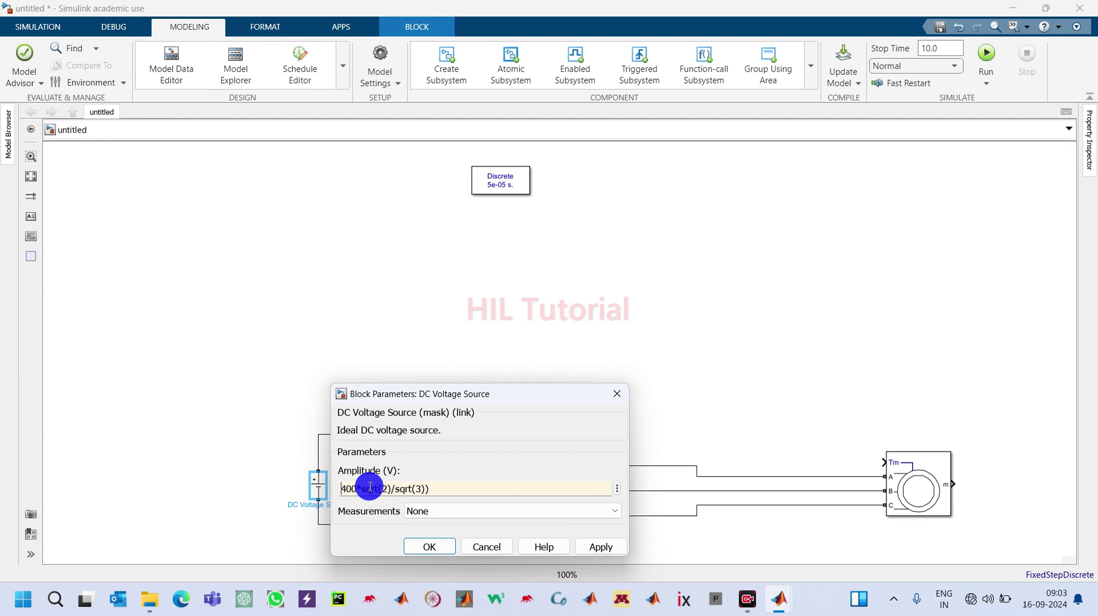
type("(")
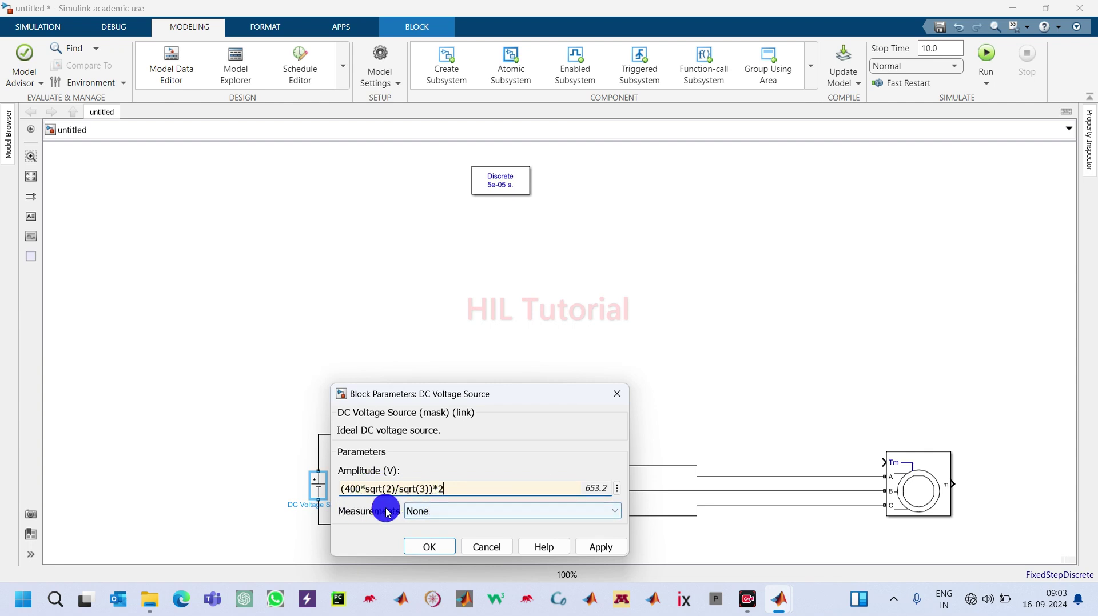
left_click(605, 553)
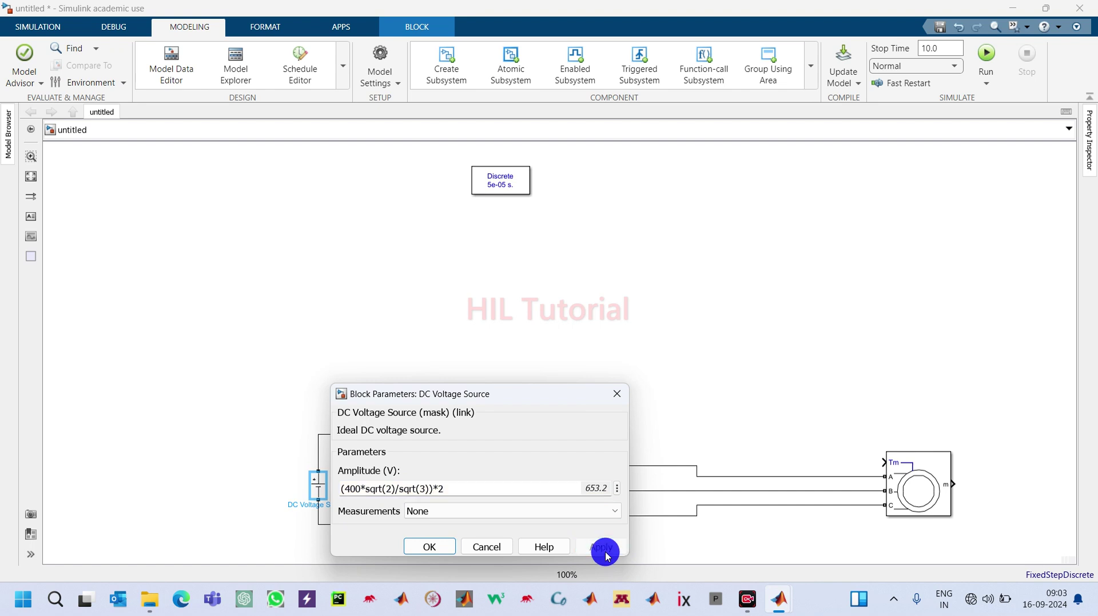
left_click(426, 549)
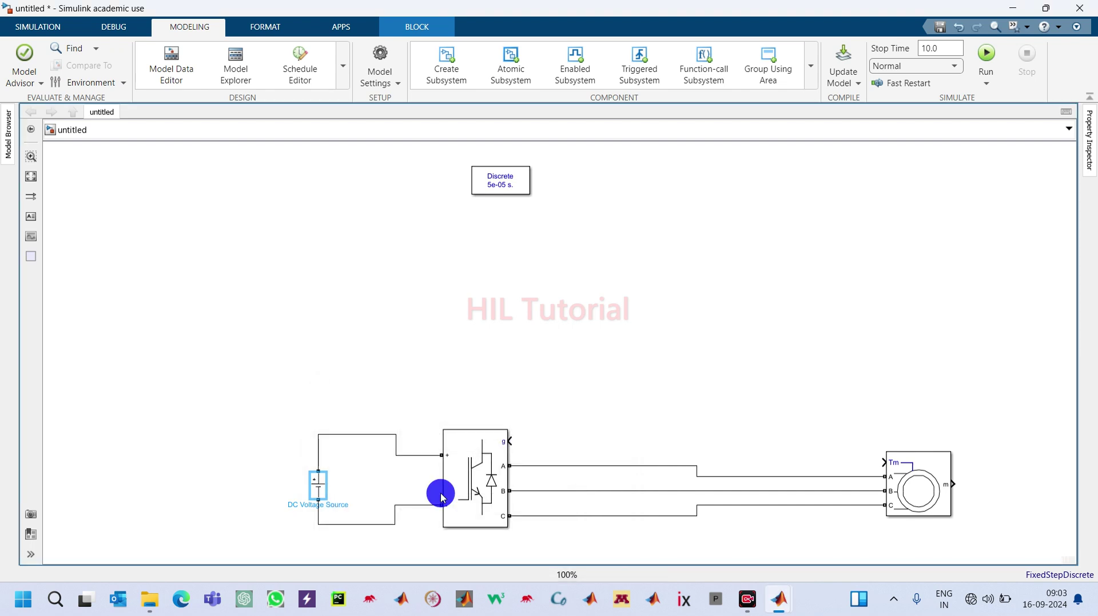
left_click(467, 318)
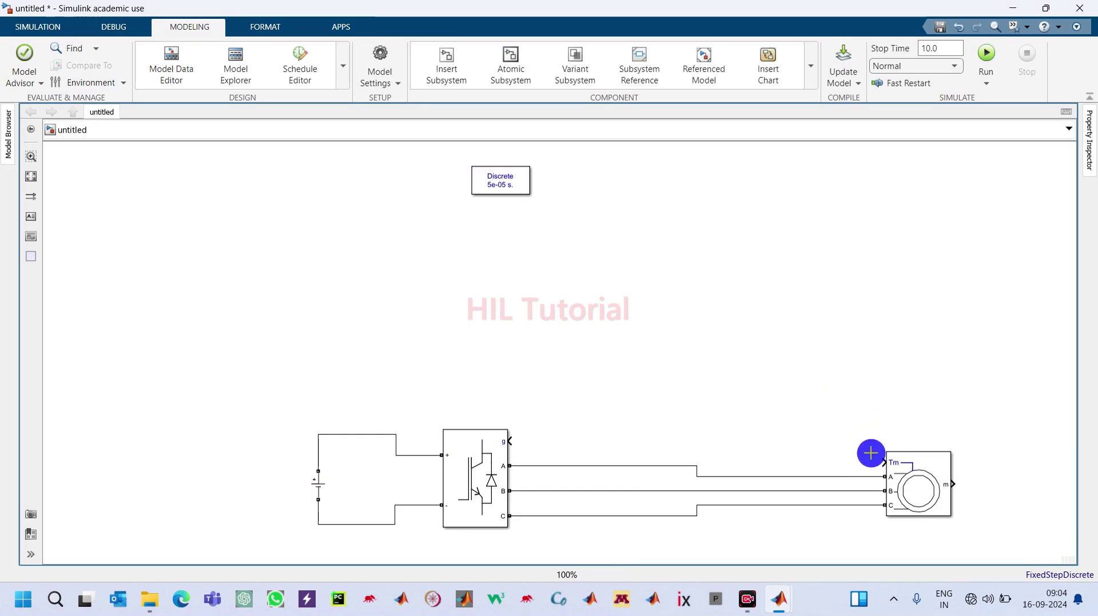
Step: Insert a Constant block above the motor and wire it to the Tm input
double_click(756, 394)
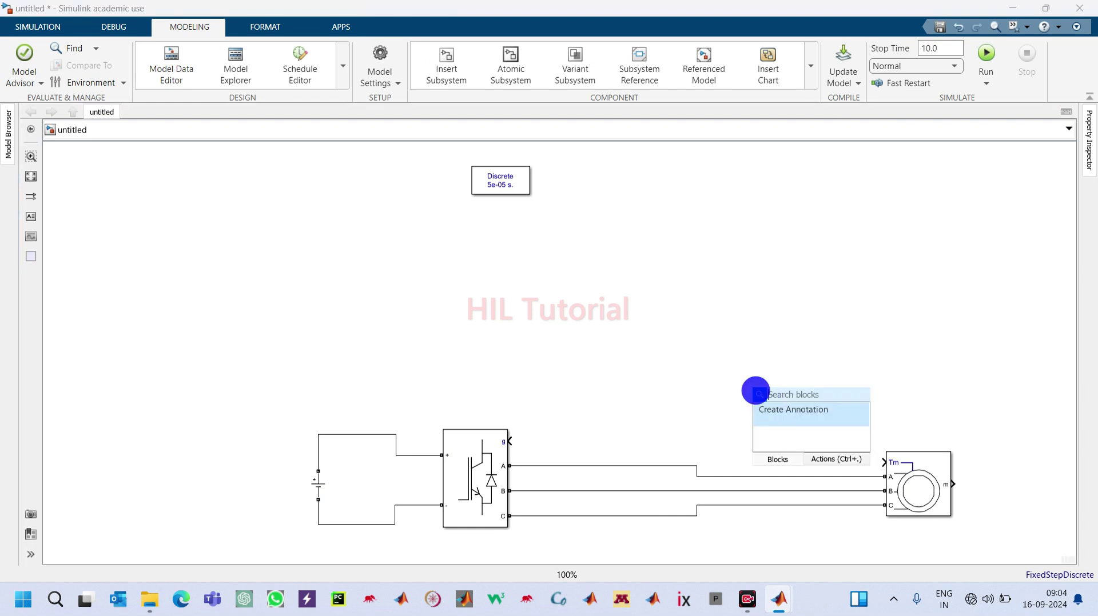
type("con")
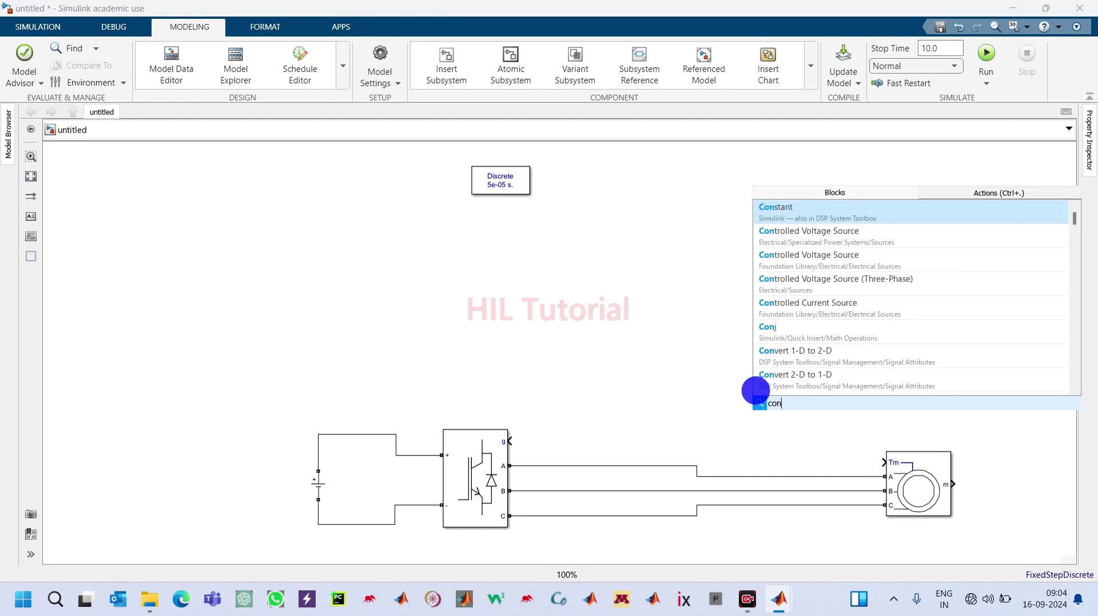
key("Return")
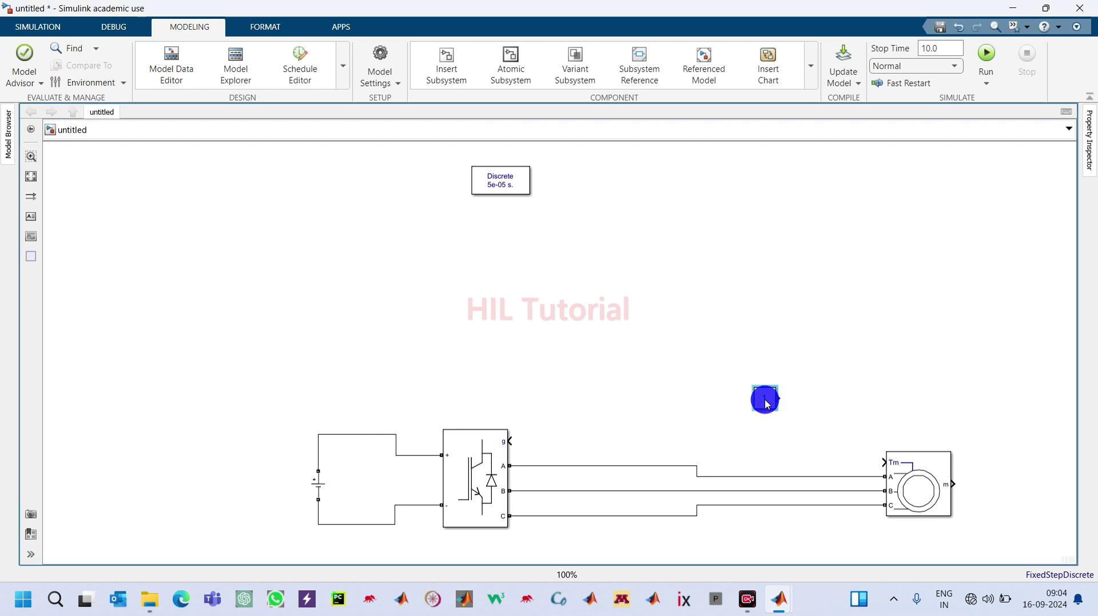
left_click_drag(810, 414, 882, 461)
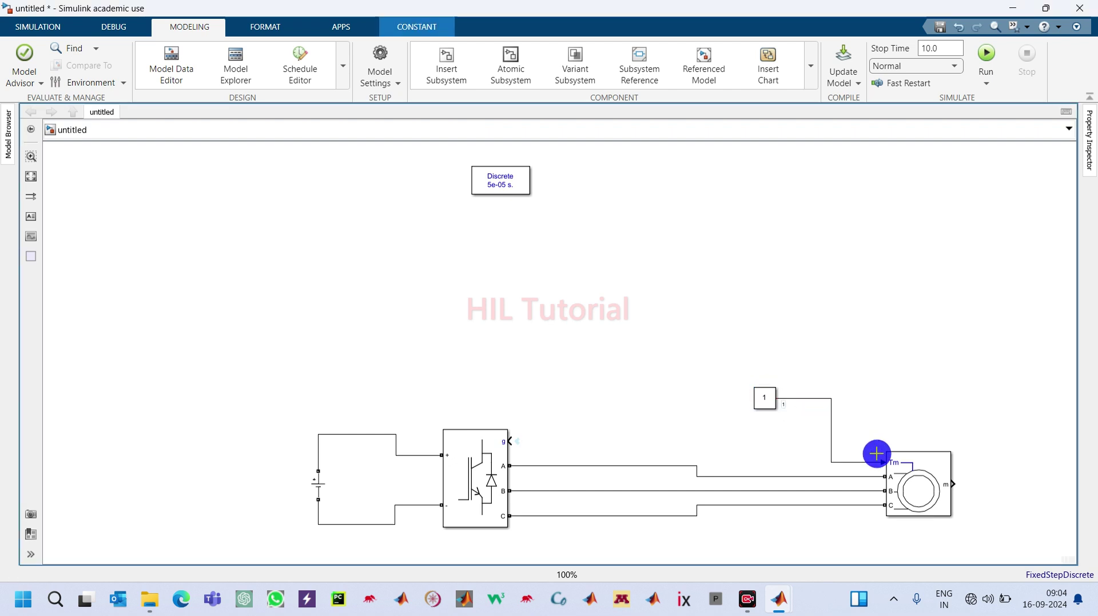
left_click_drag(767, 400, 817, 429)
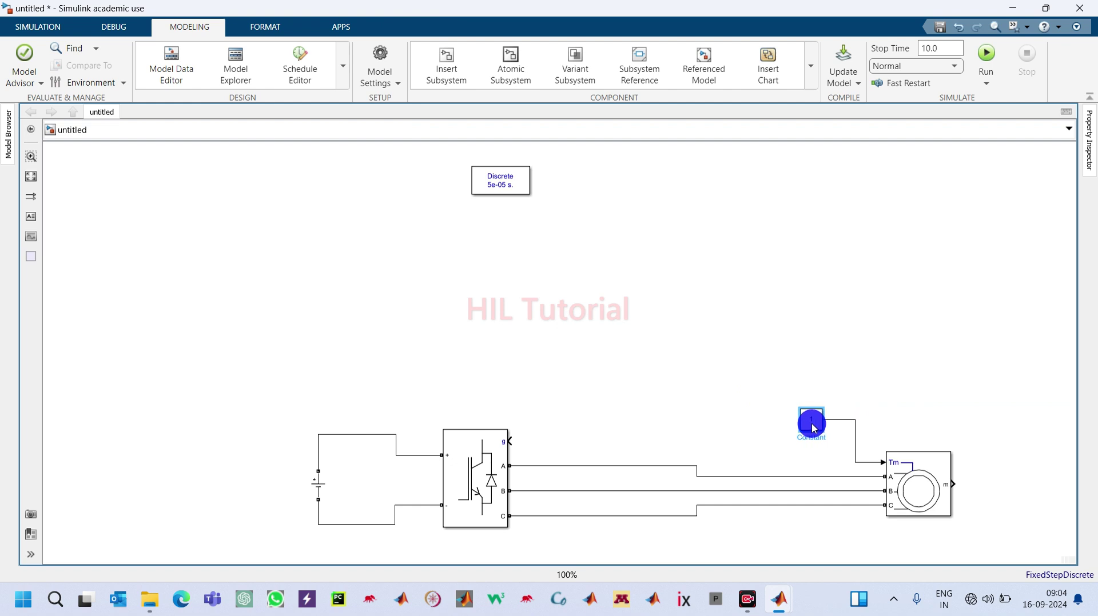
Step: Set the Constant value to 0 with a 5e-05 sample time
double_click(807, 418)
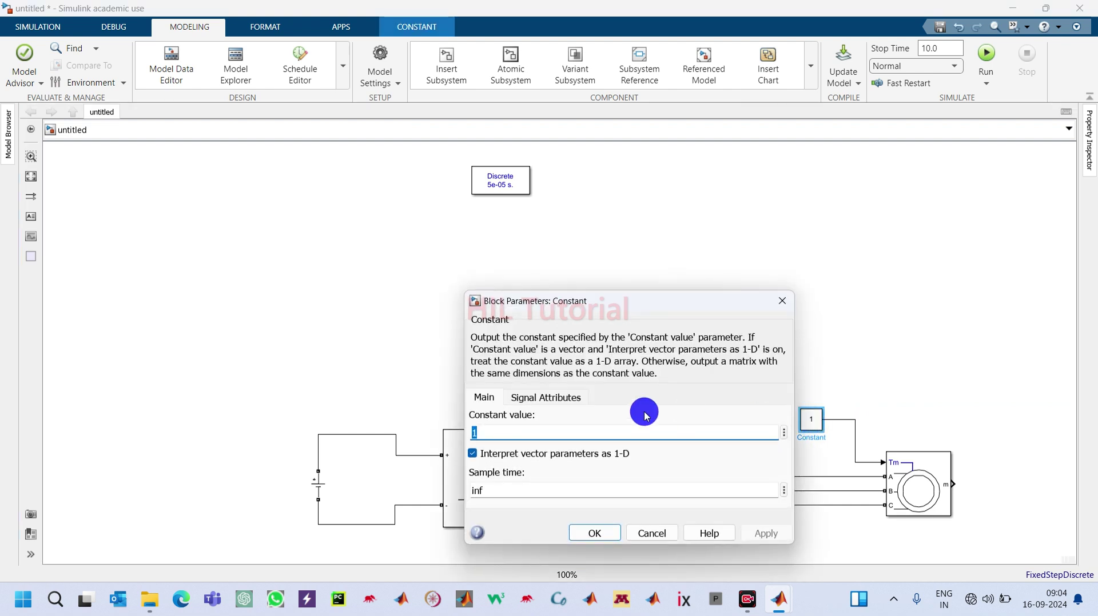
type("0")
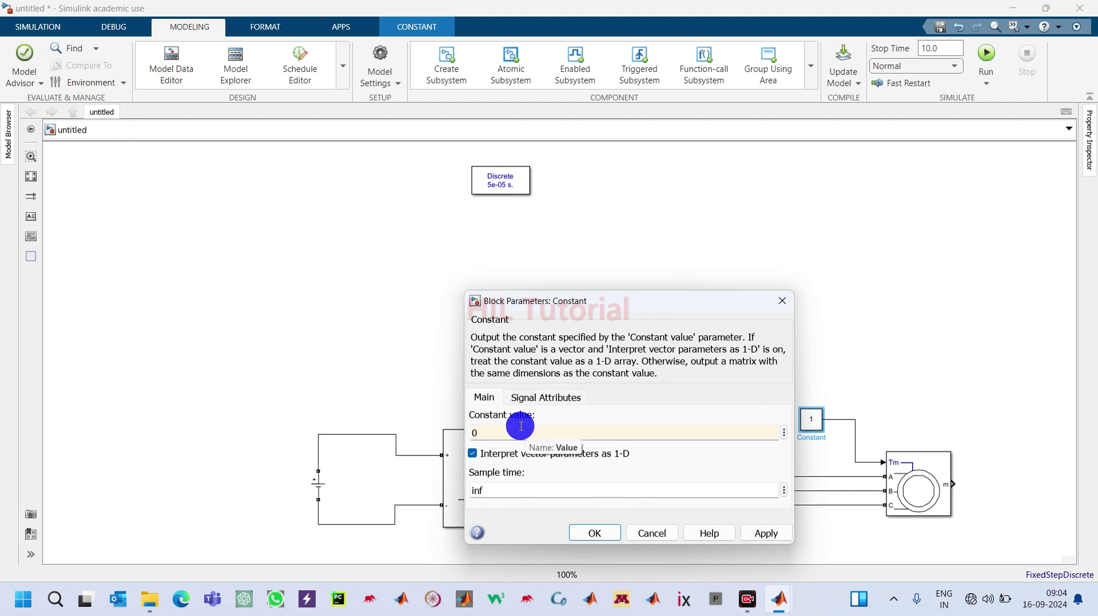
double_click(492, 487)
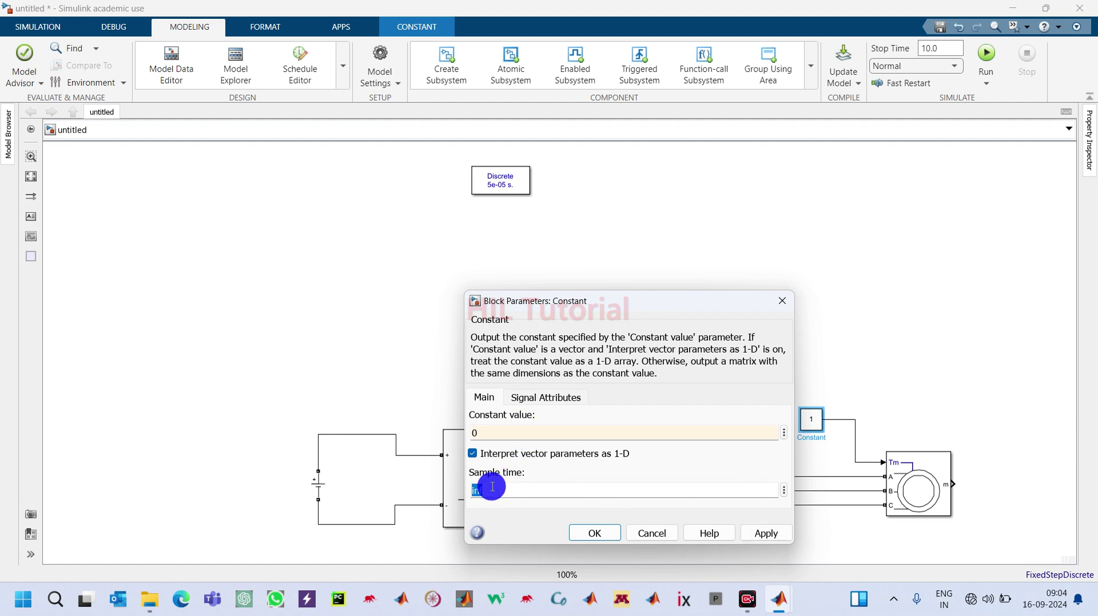
type("50e-6")
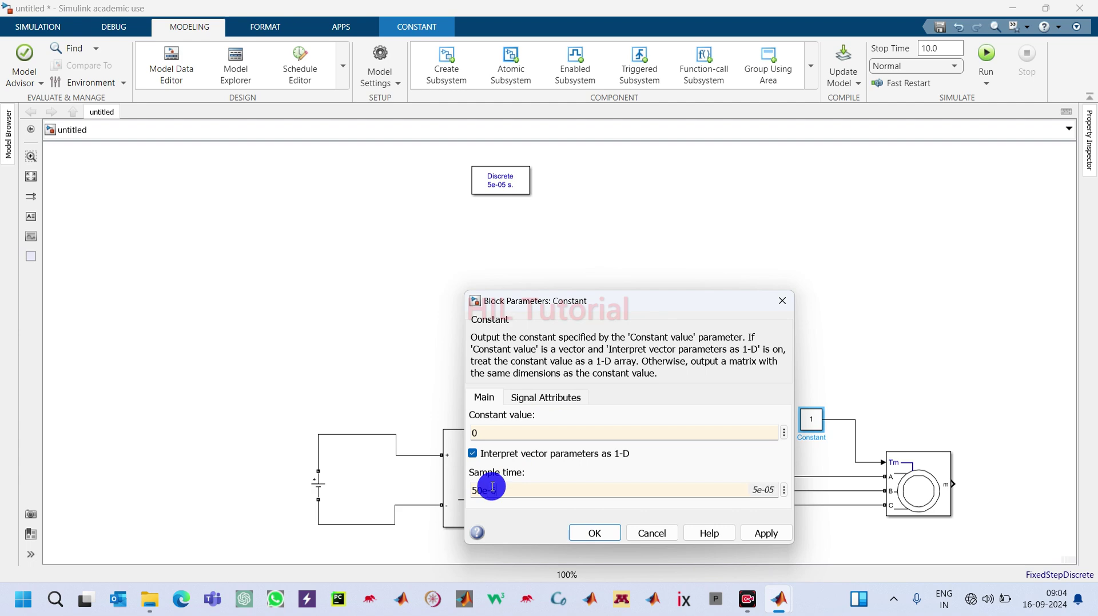
key("Return")
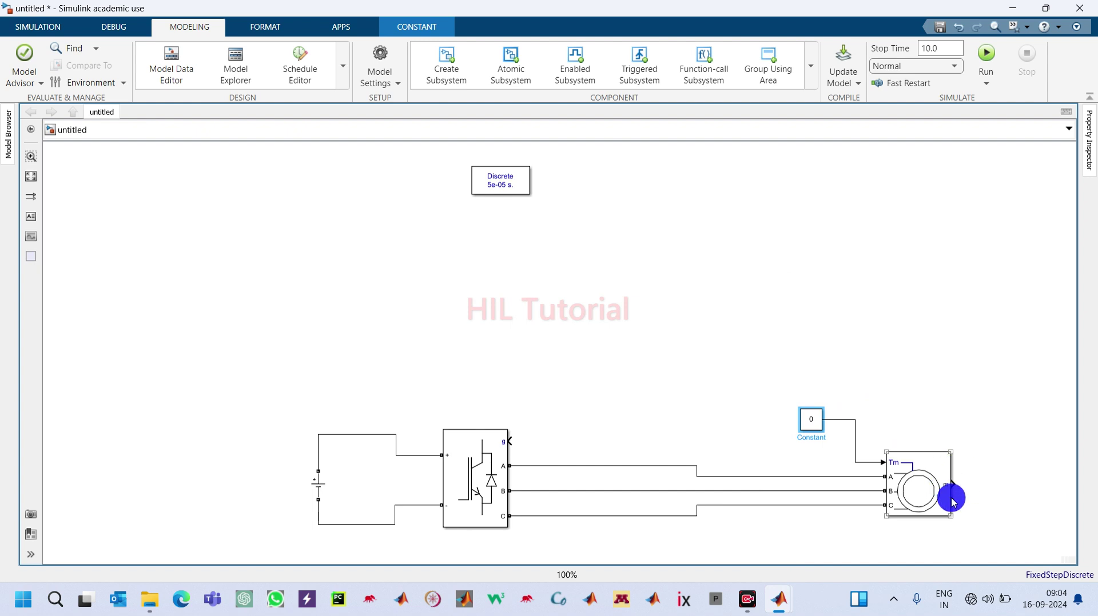
Step: Insert a Bus Selector and connect it to the motor's m output
left_click(960, 480)
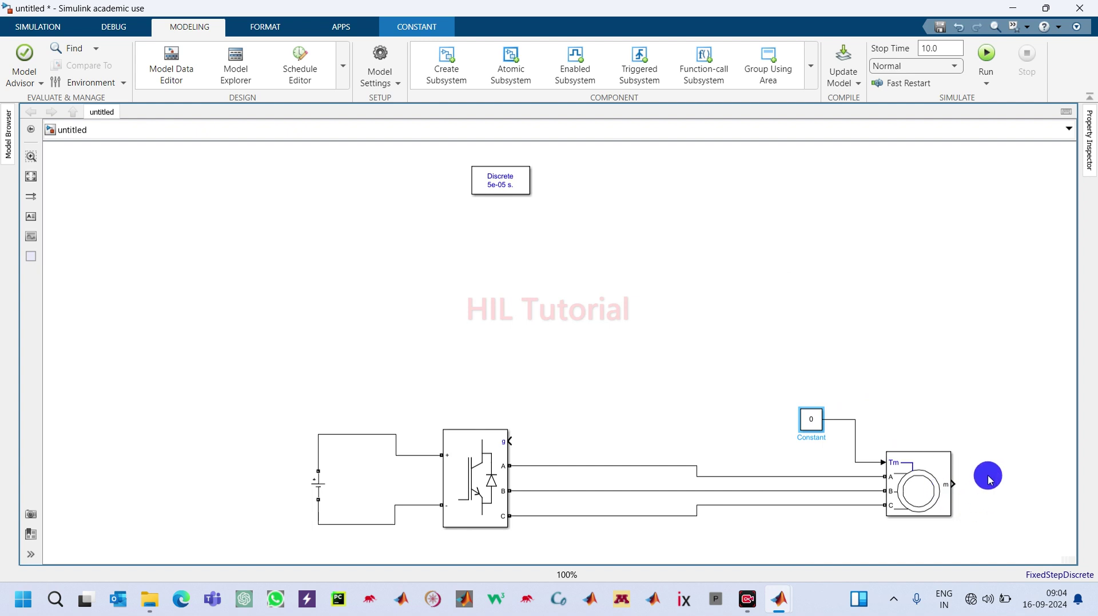
double_click(833, 290)
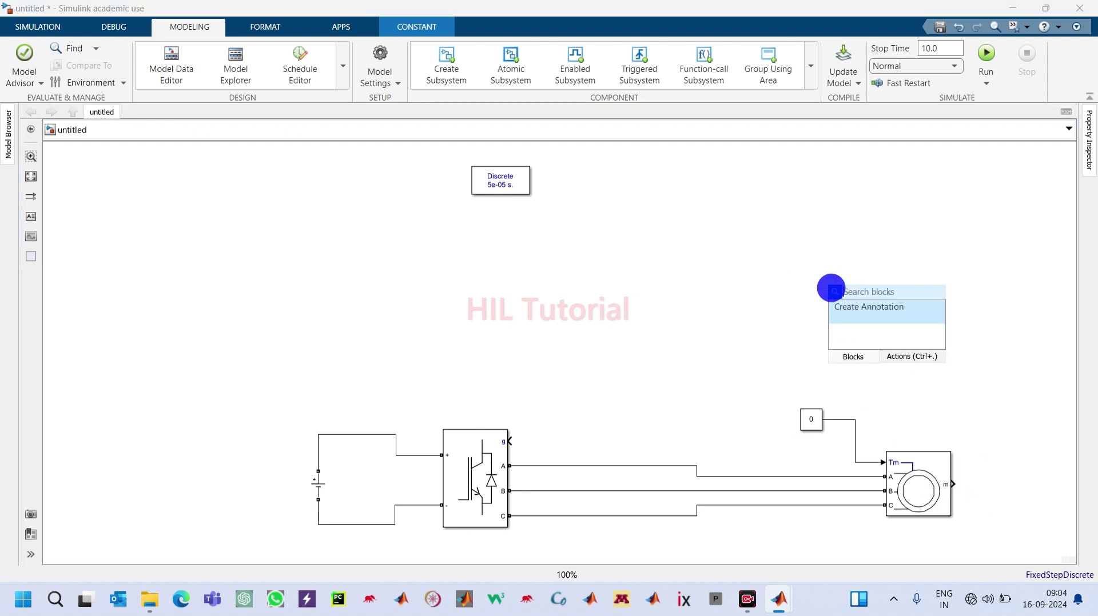
type("bus")
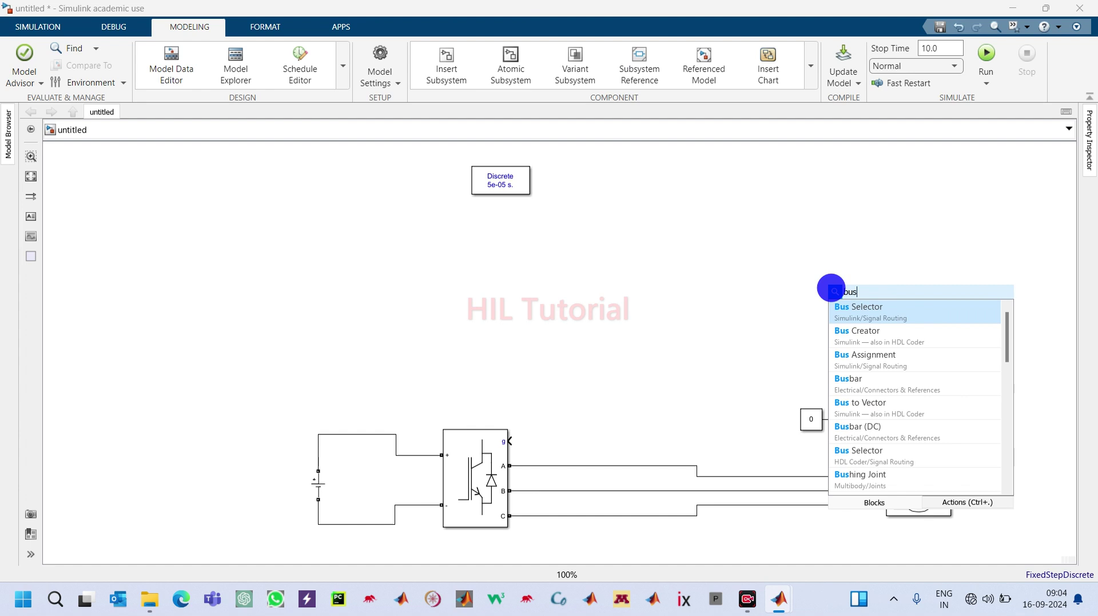
type(" sel")
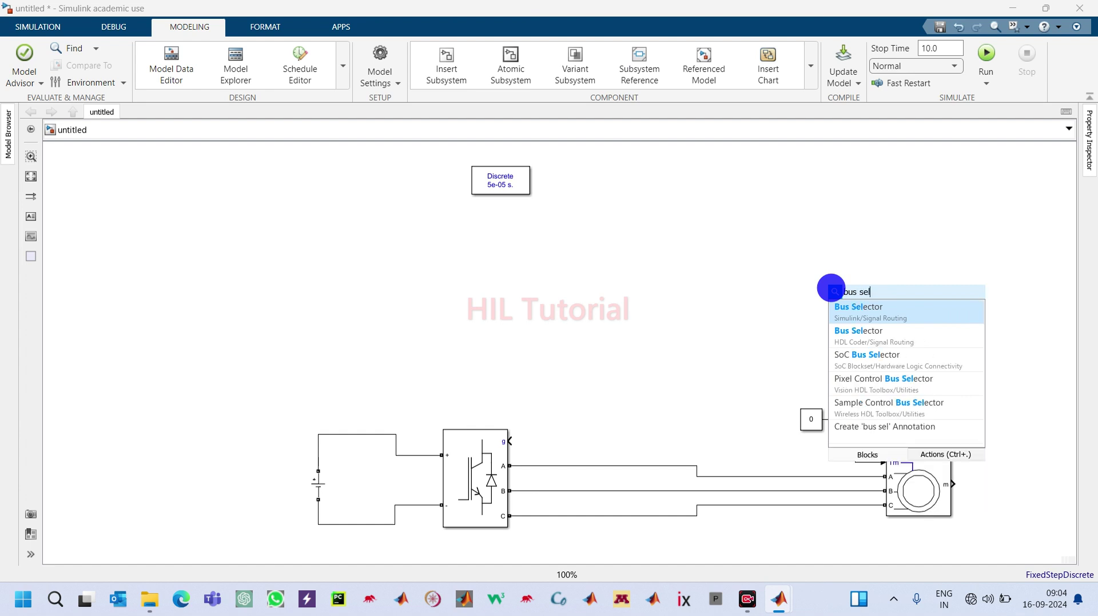
key("Return")
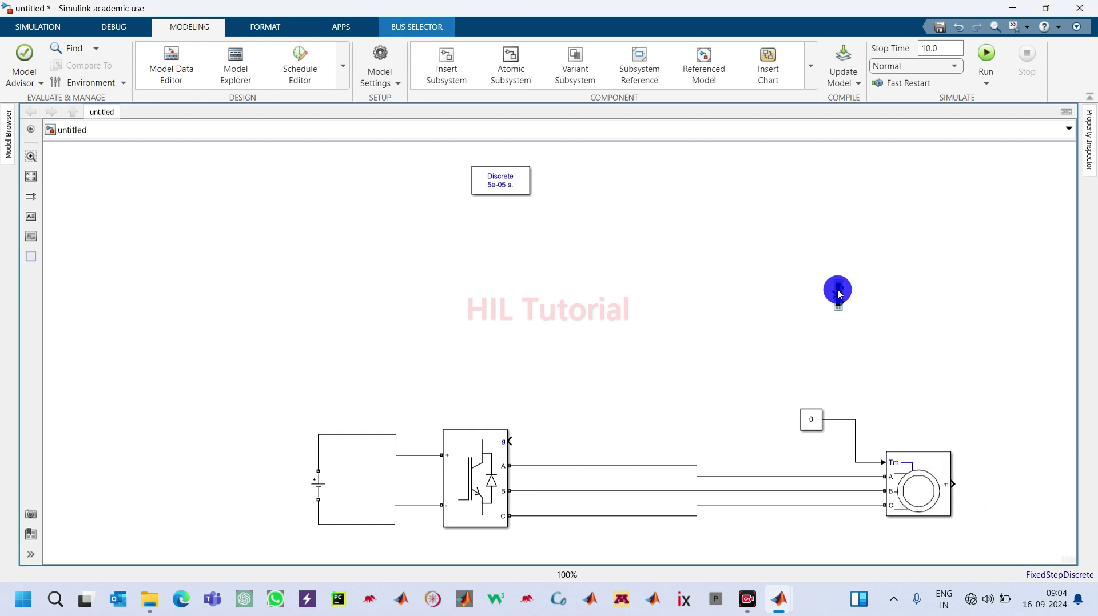
left_click_drag(839, 294, 999, 490)
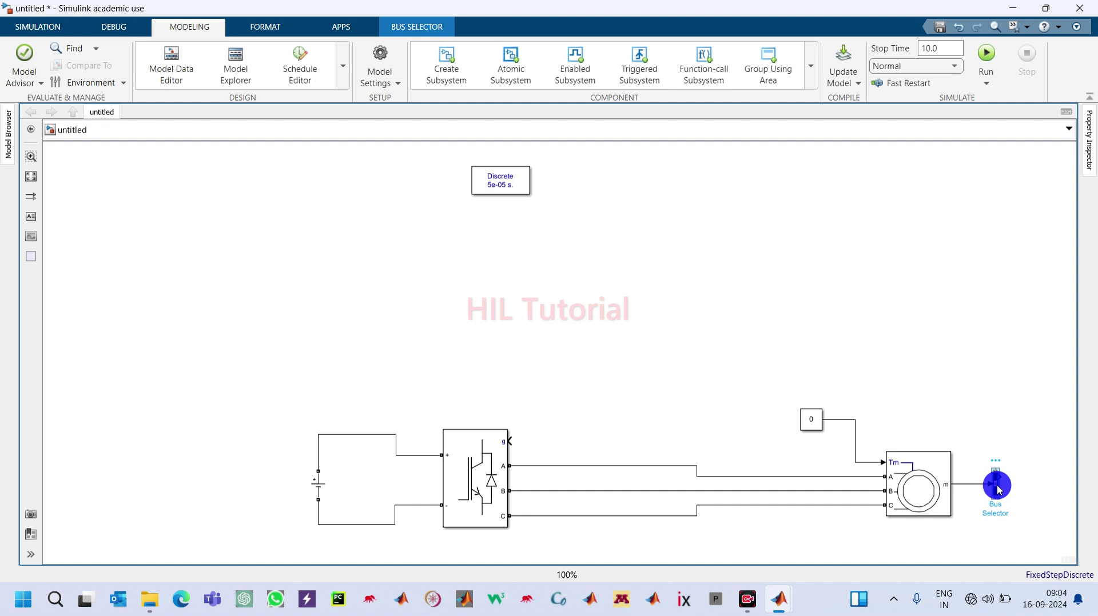
Step: Output only rotor speed (wm) and electromagnetic torque, removing signal1 and signal2
double_click(998, 490)
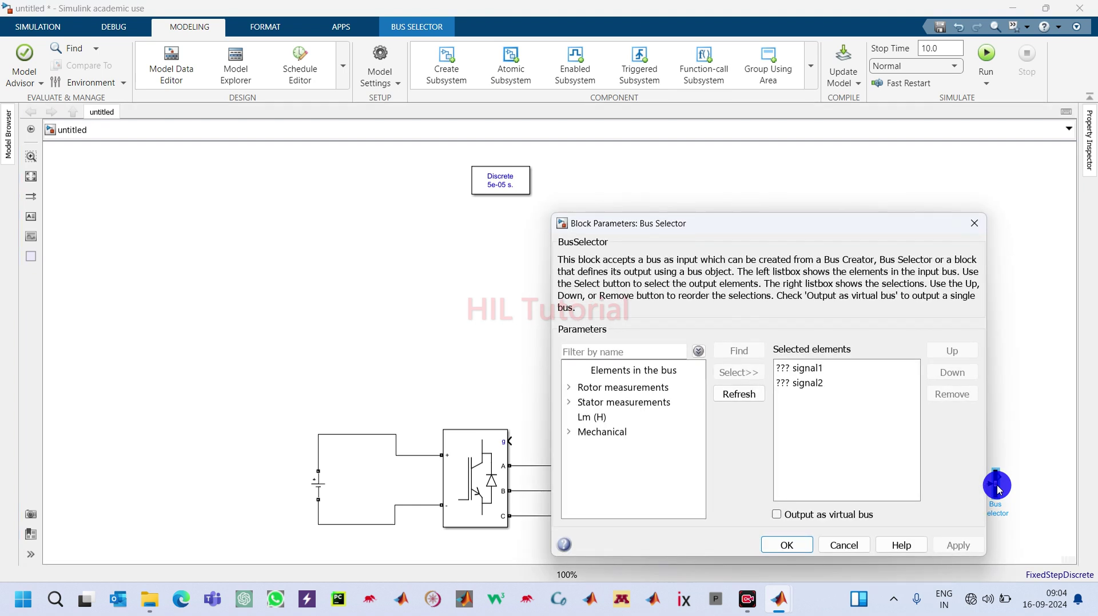
left_click(570, 434)
left_click(629, 448)
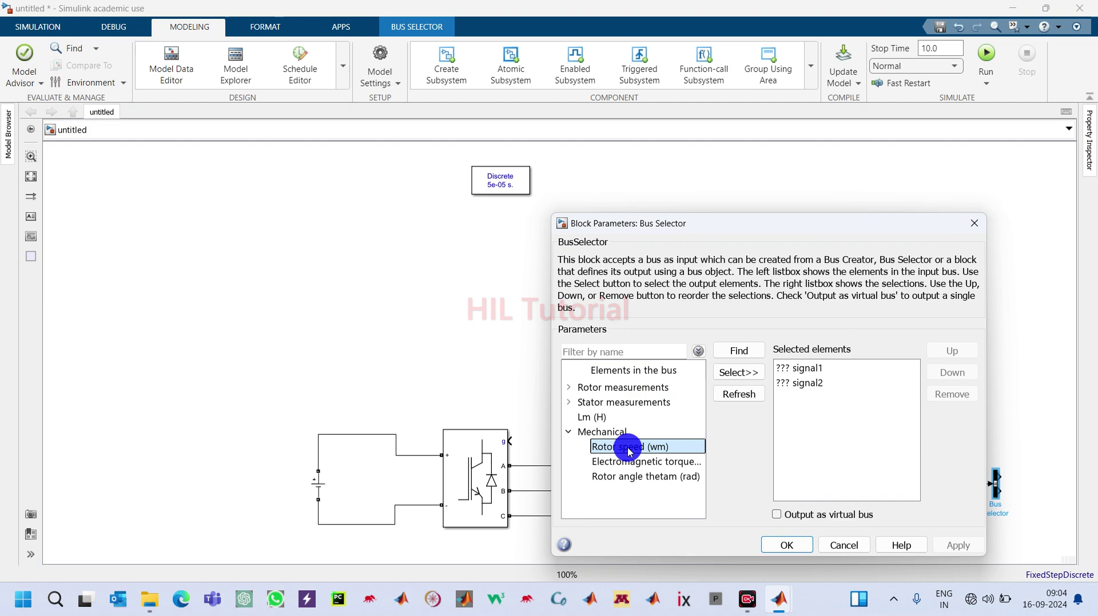
left_click(629, 461, "shift")
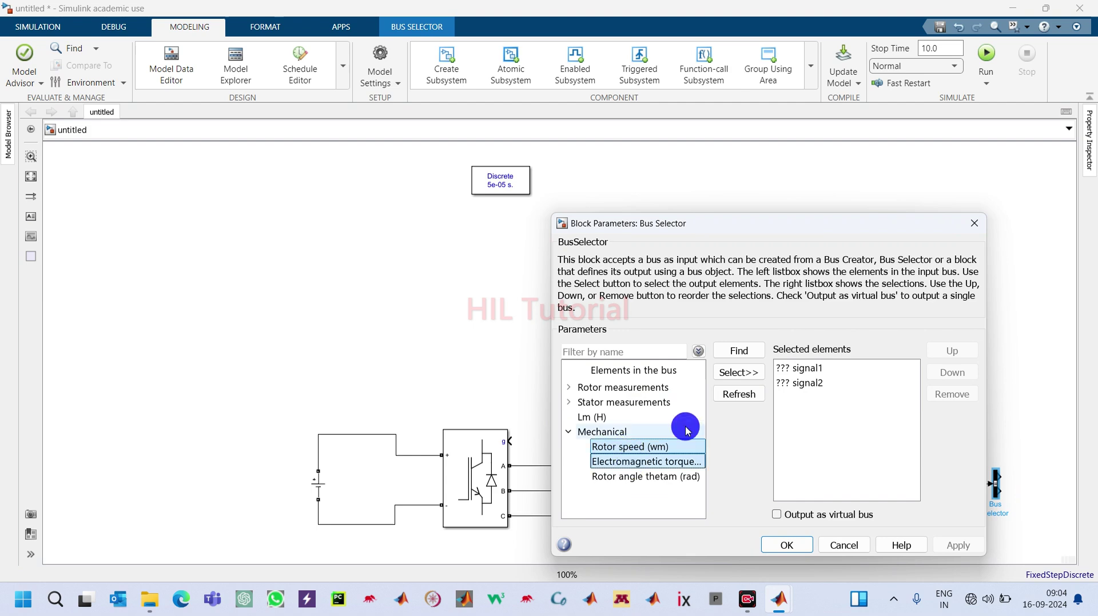
left_click(738, 382)
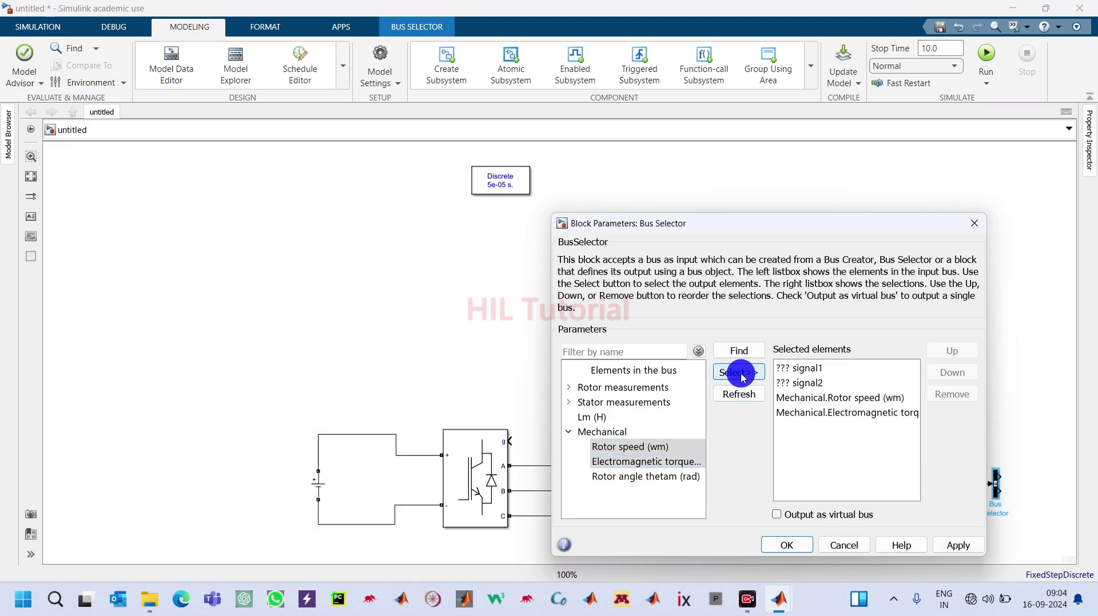
left_click(821, 385)
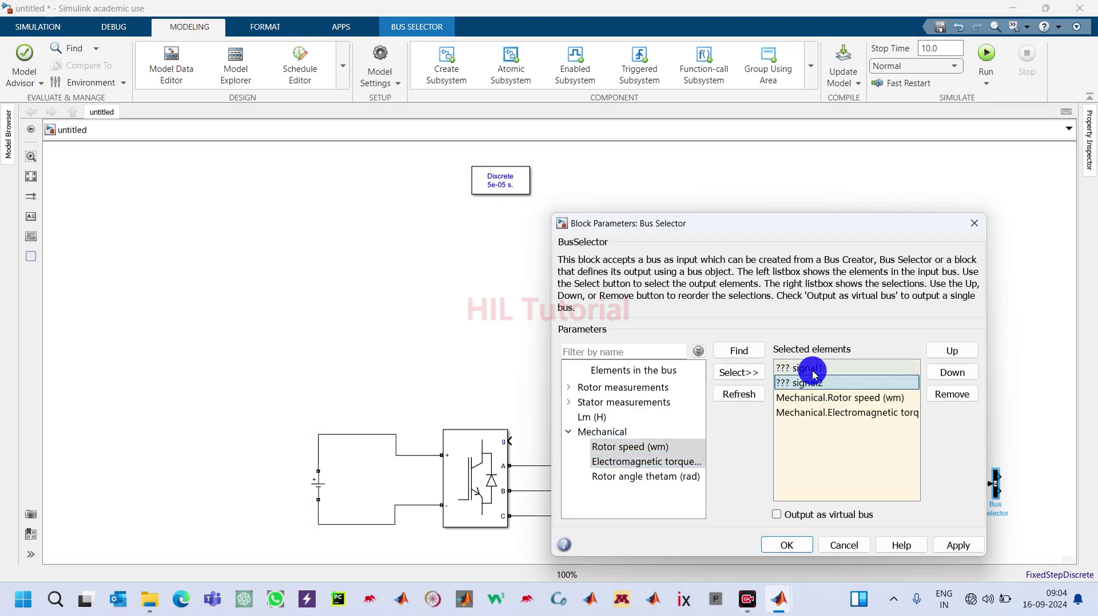
left_click(813, 368, "shift")
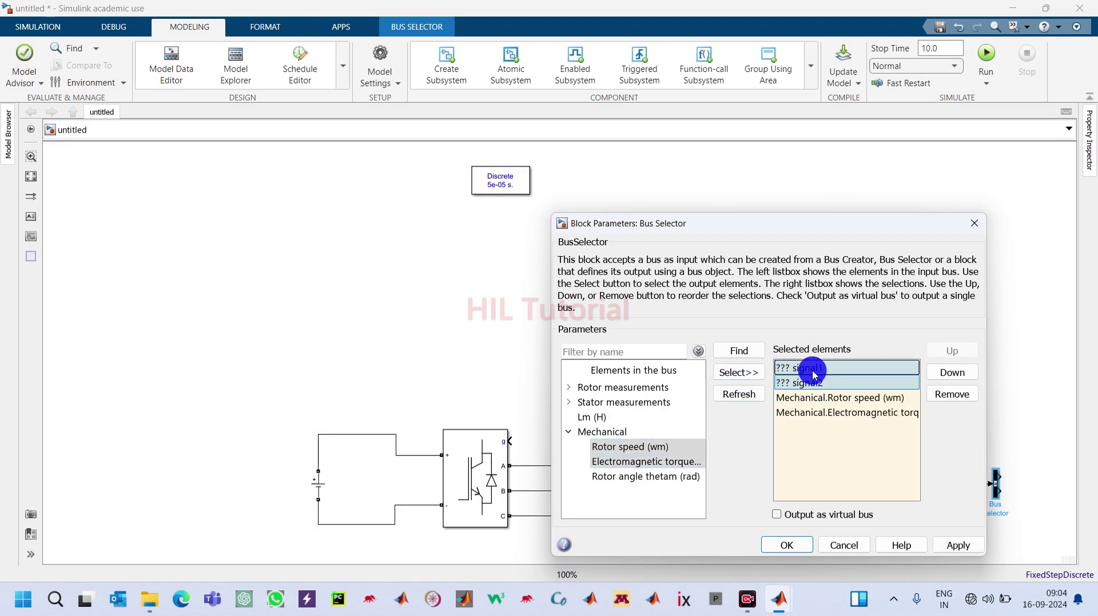
left_click(953, 395)
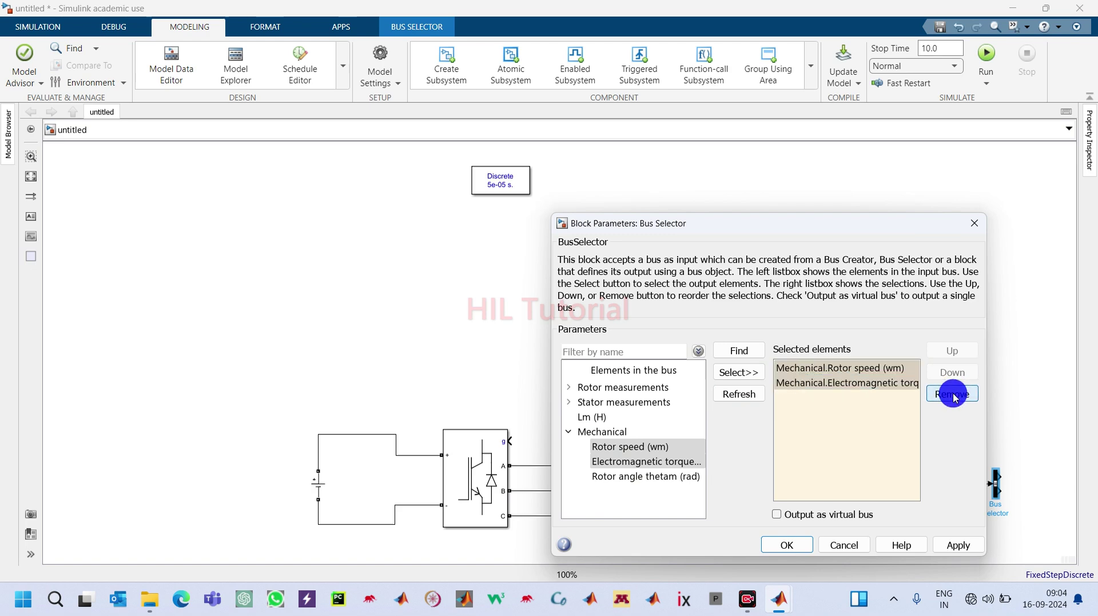
left_click(960, 545)
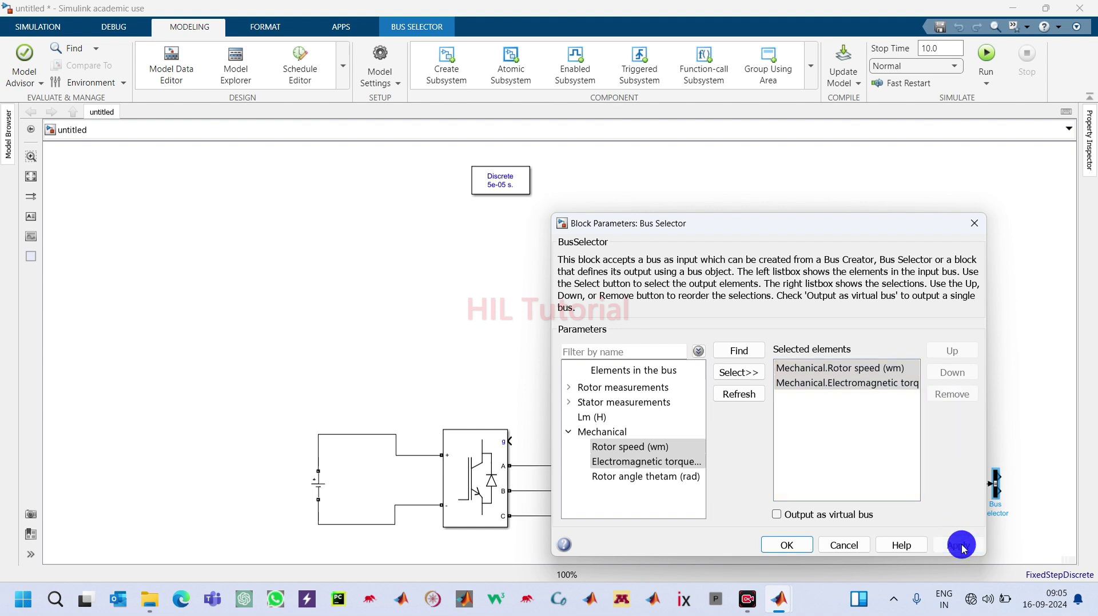
left_click(789, 545)
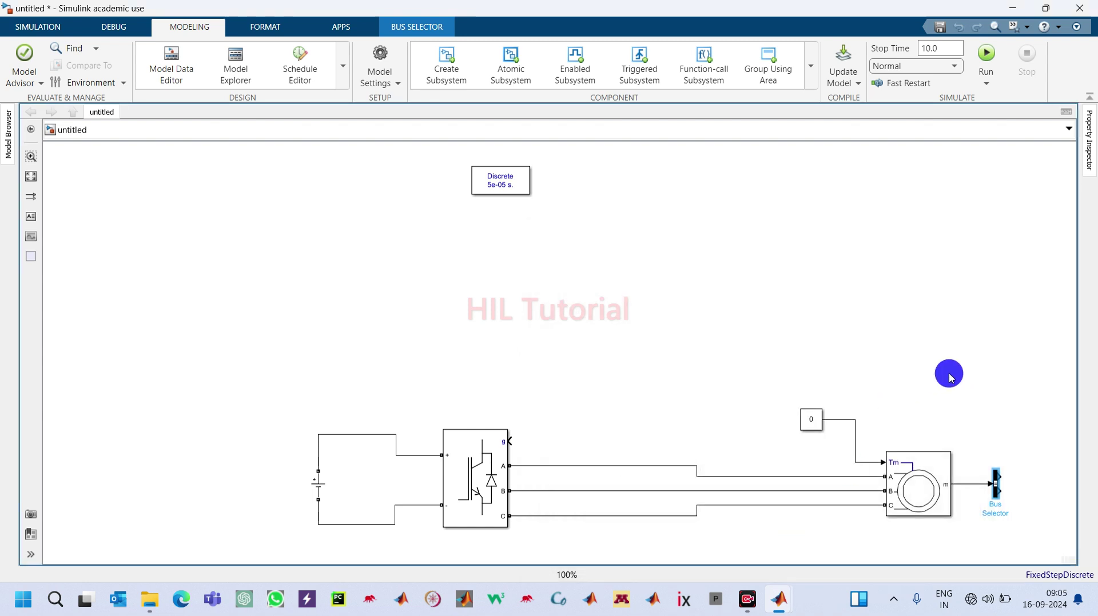
Step: Add a Scope block to the right of the Bus Selector
left_click(952, 376)
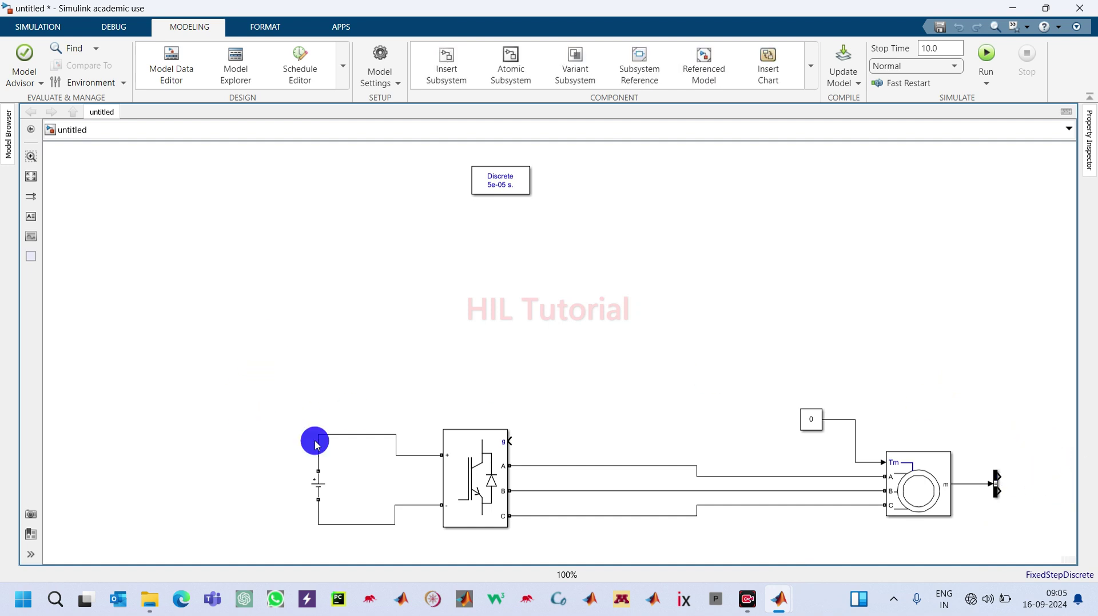
left_click_drag(317, 445, 1062, 508)
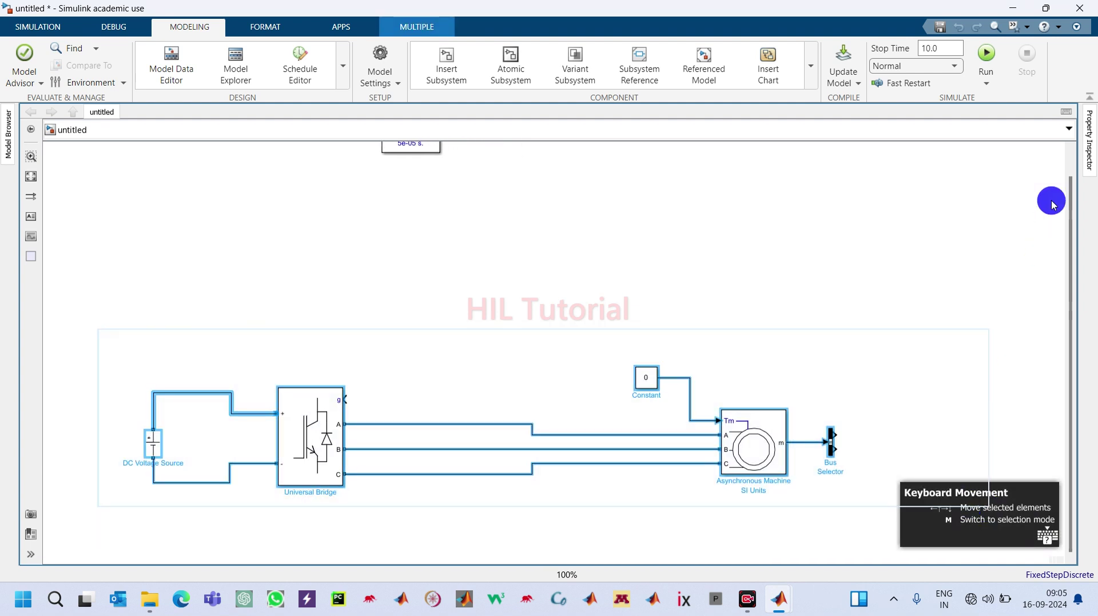
left_click(988, 237)
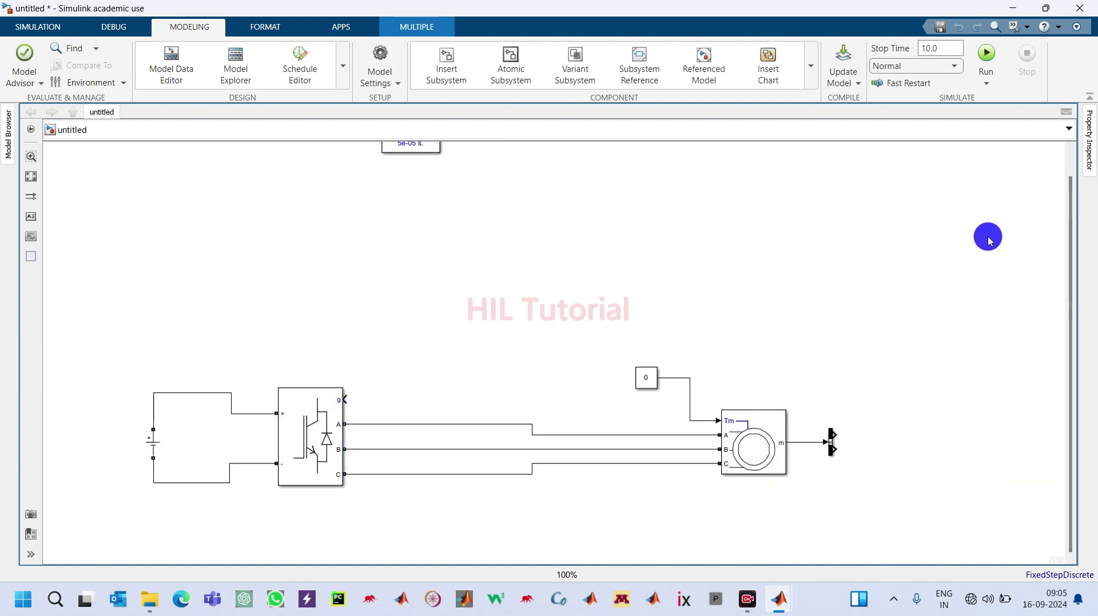
double_click(889, 426)
type("scop")
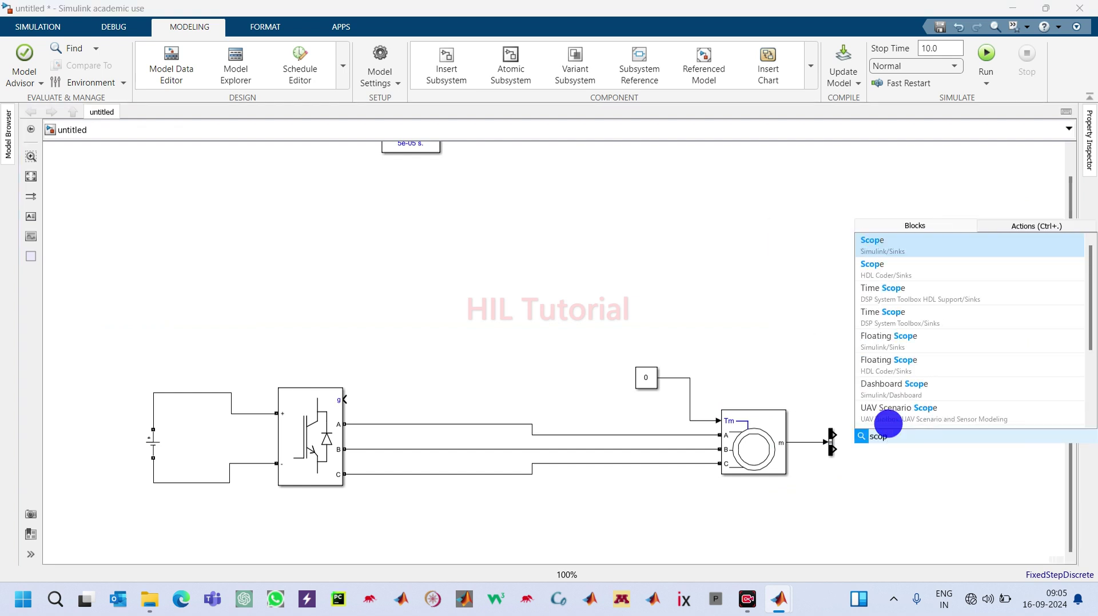
key("Return")
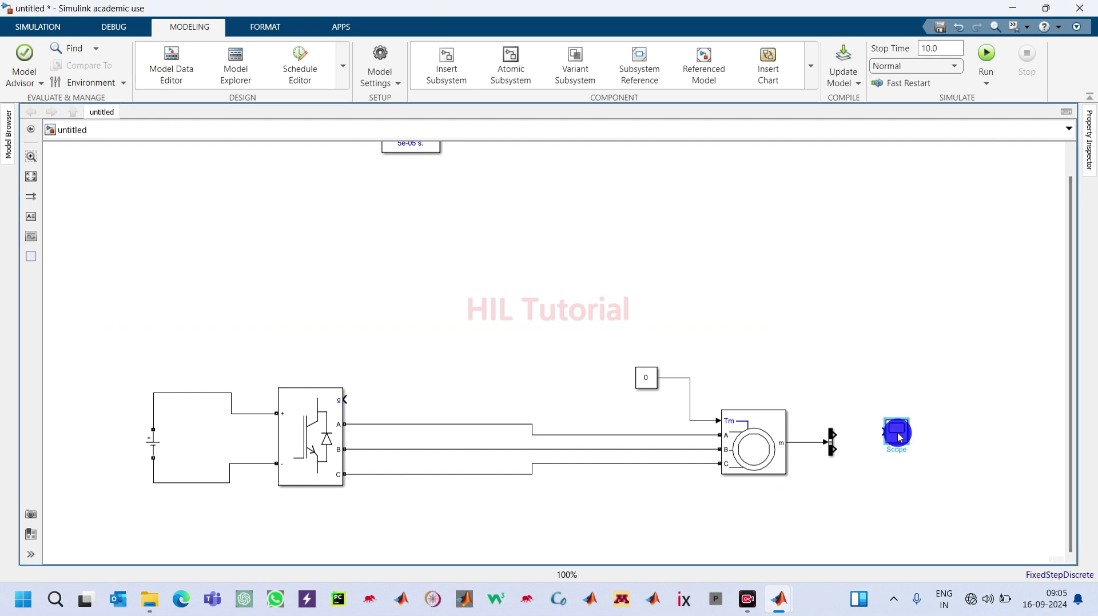
left_click_drag(897, 431, 973, 437)
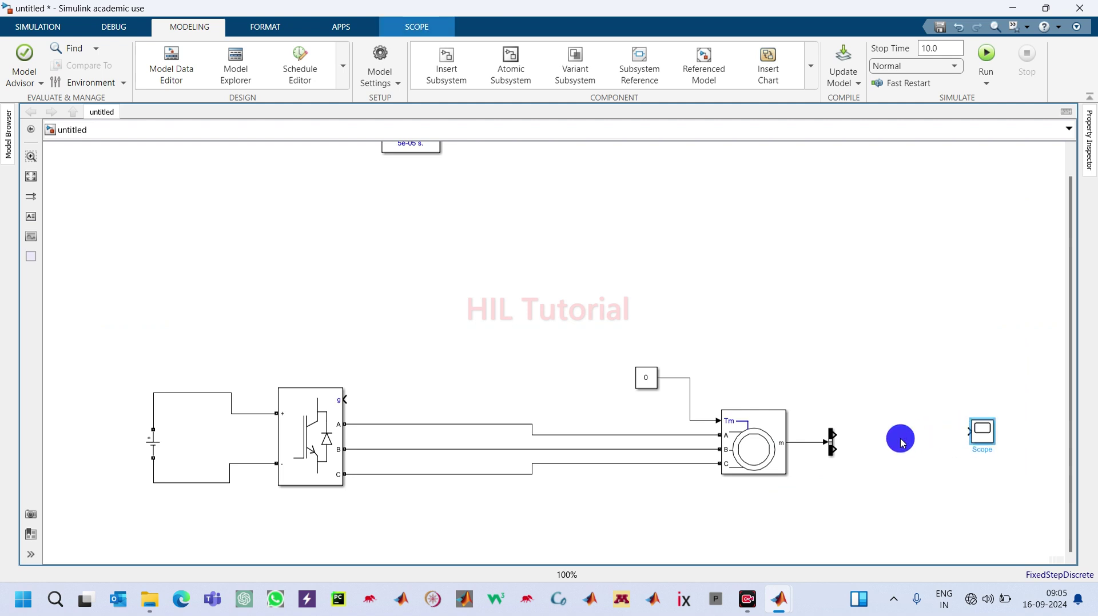
Step: Wire the rotor speed and torque outputs into two Scope inputs
left_click(827, 429)
left_click_drag(825, 428, 967, 431)
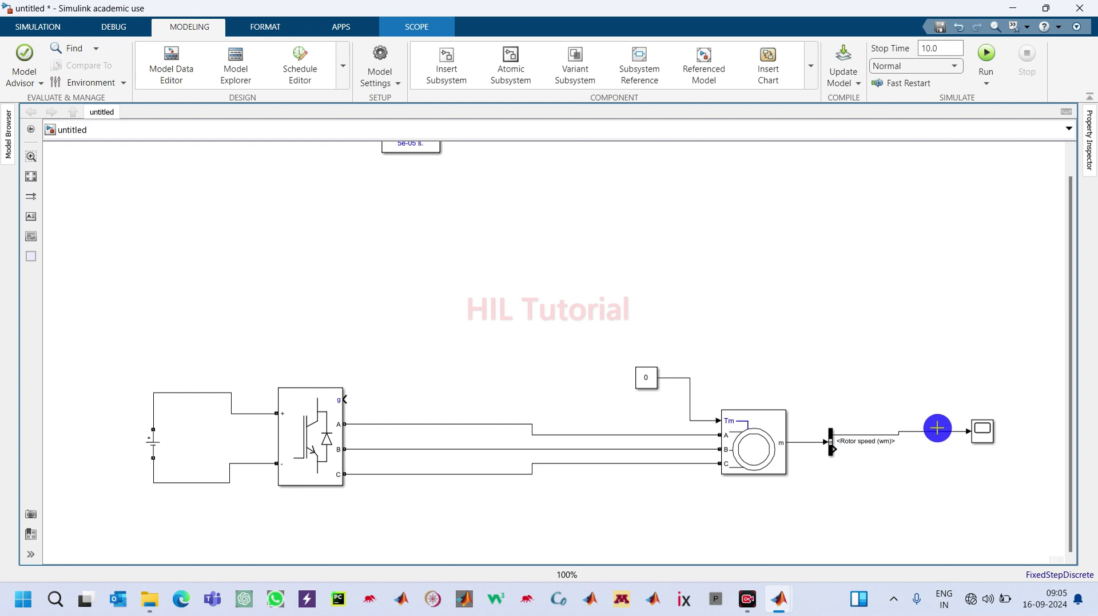
left_click_drag(825, 441, 988, 410)
left_click(975, 414)
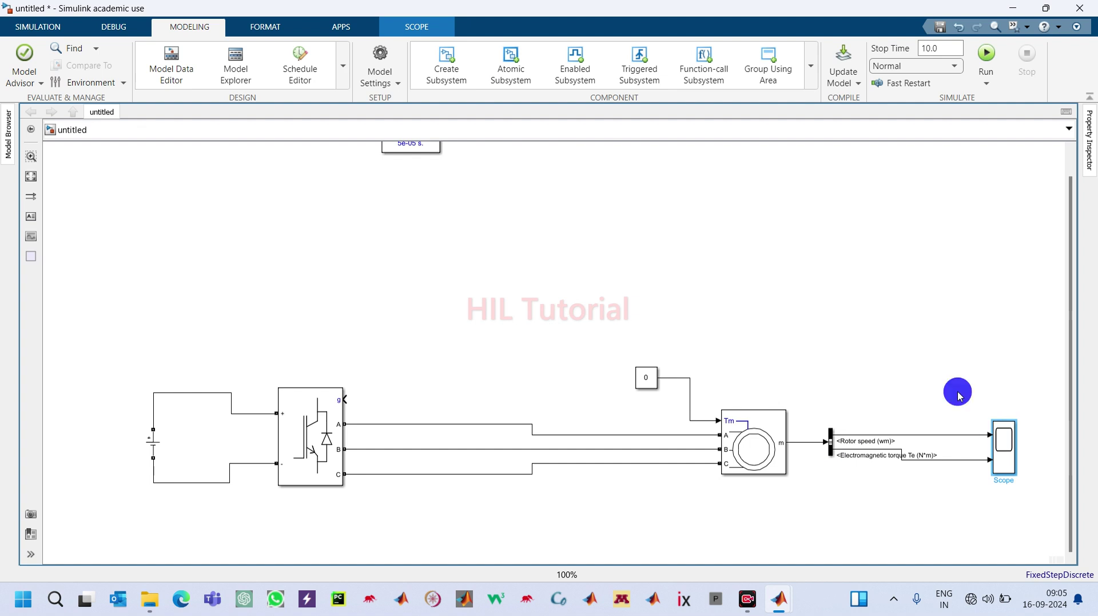
double_click(792, 309)
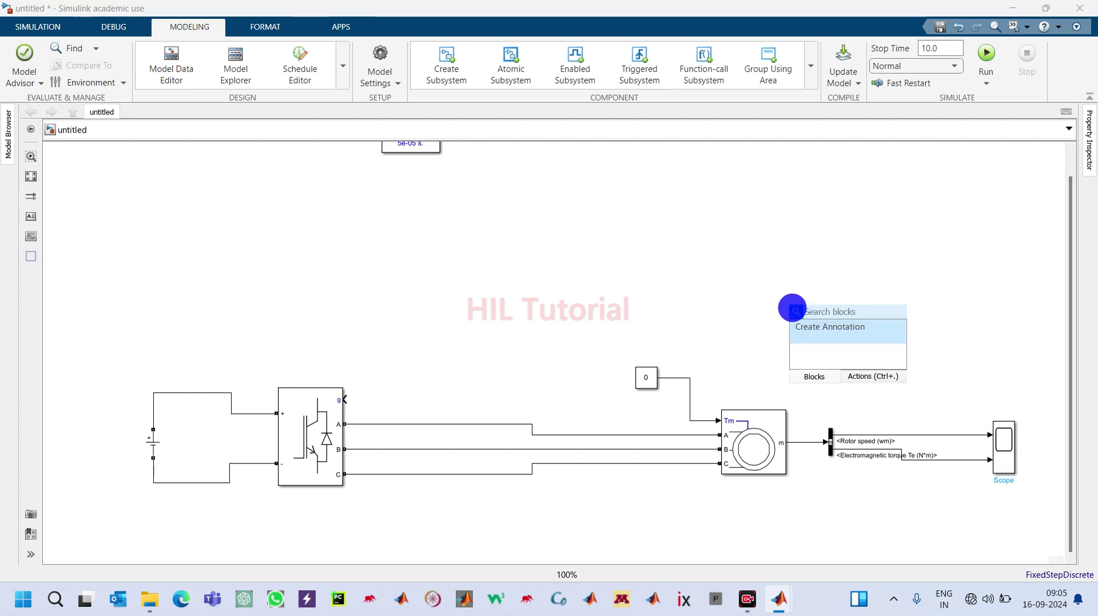
Step: Insert a Gain block into the rotor speed line before the Scope
type("gain")
key("Return")
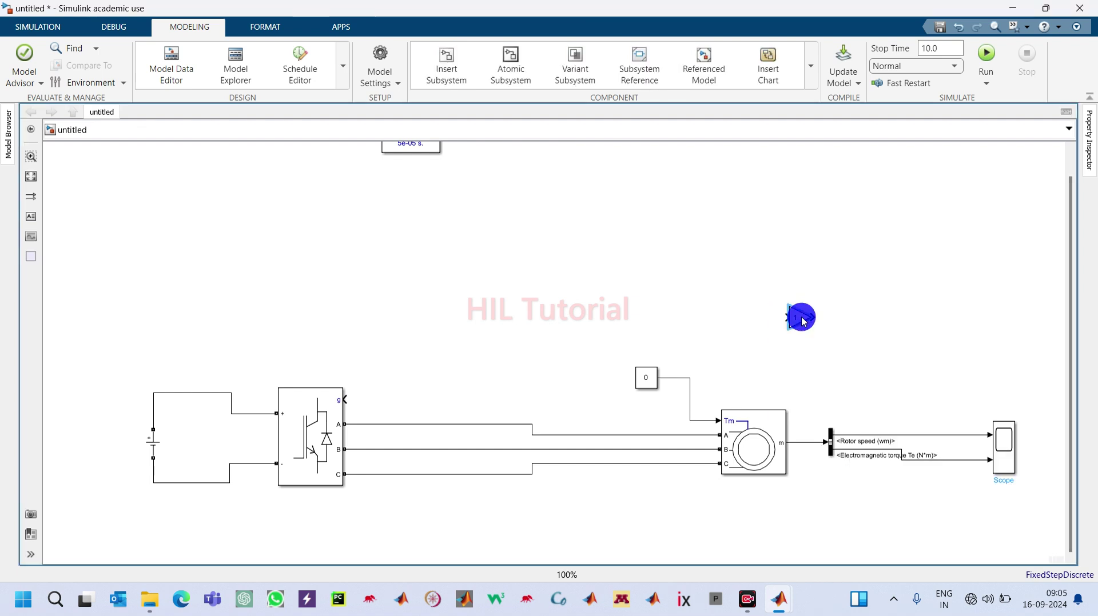
left_click_drag(875, 365, 927, 435)
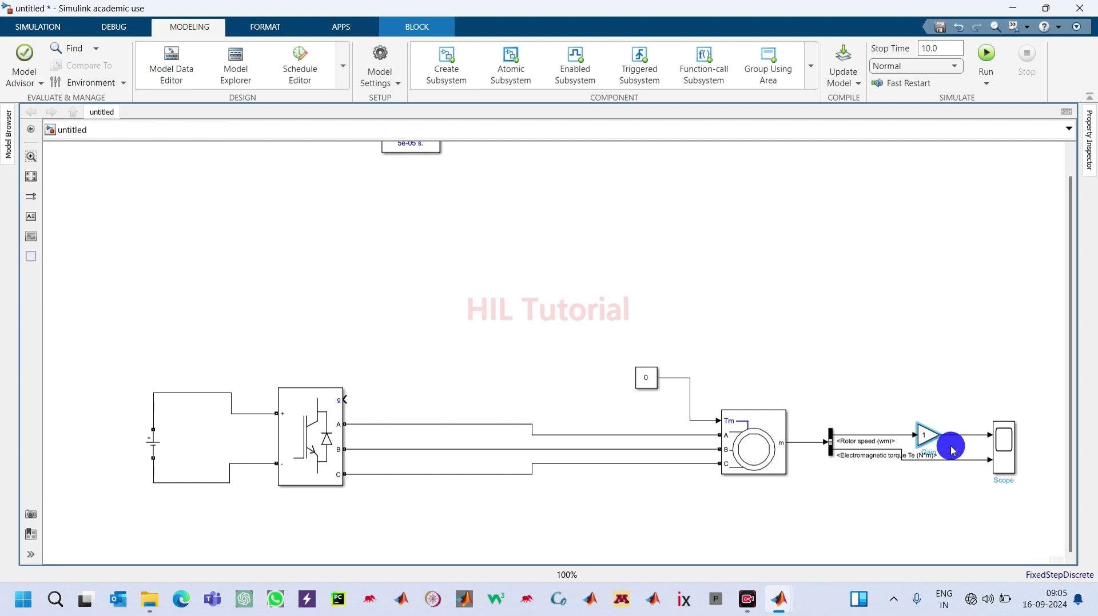
left_click(921, 429)
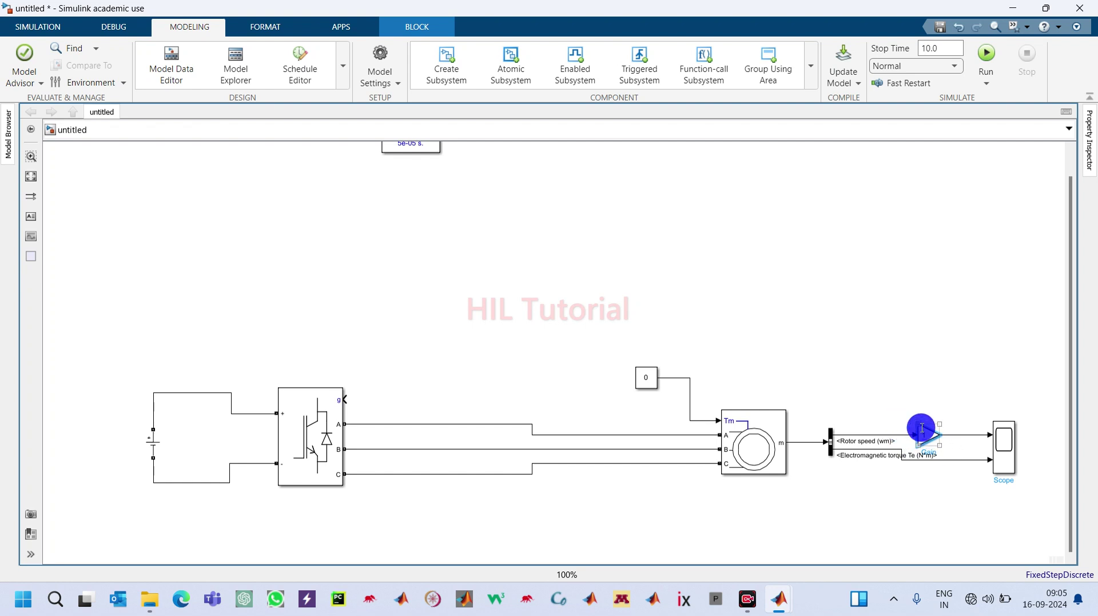
Step: Set the gain to 60/(2*pi) to convert speed to rpm
double_click(921, 428)
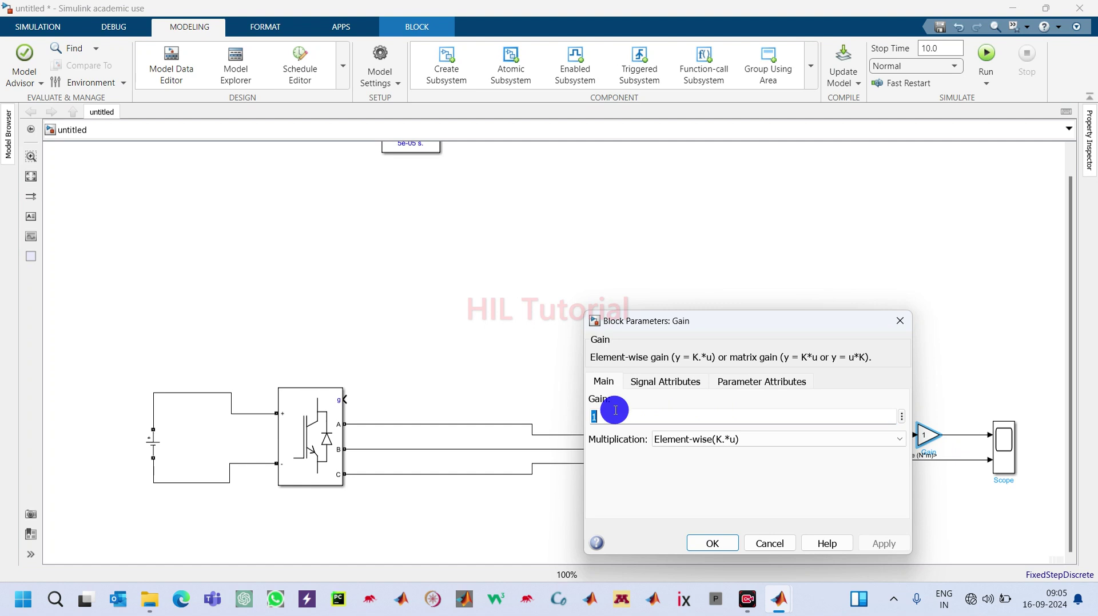
type("60/2*pi")
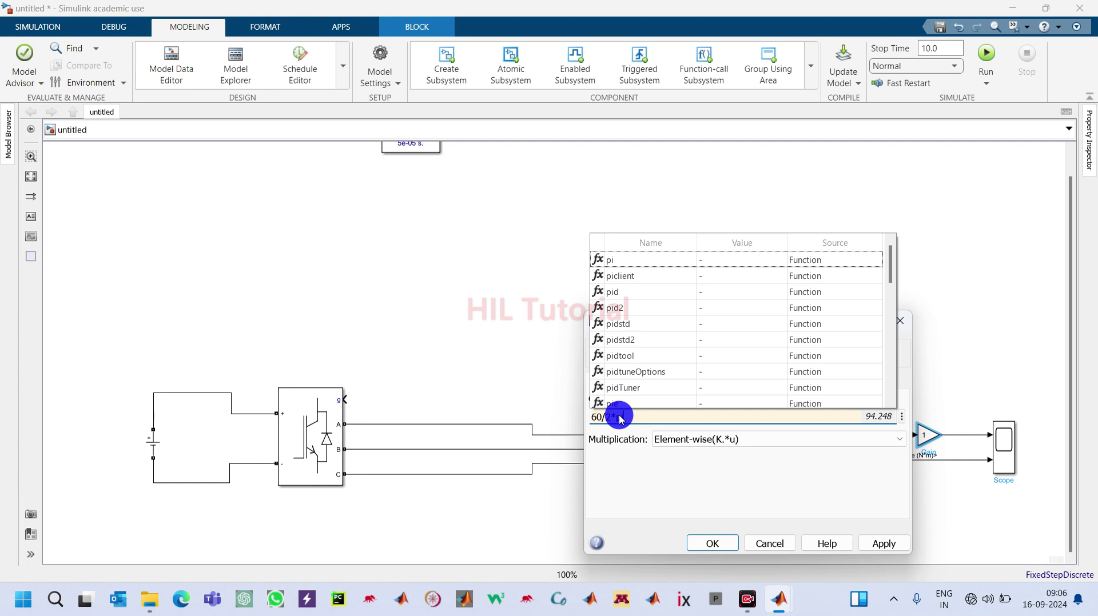
key("BackSpace")
key("BackSpace")
key("BackSpace")
key("BackSpace")
type("(2*pi)")
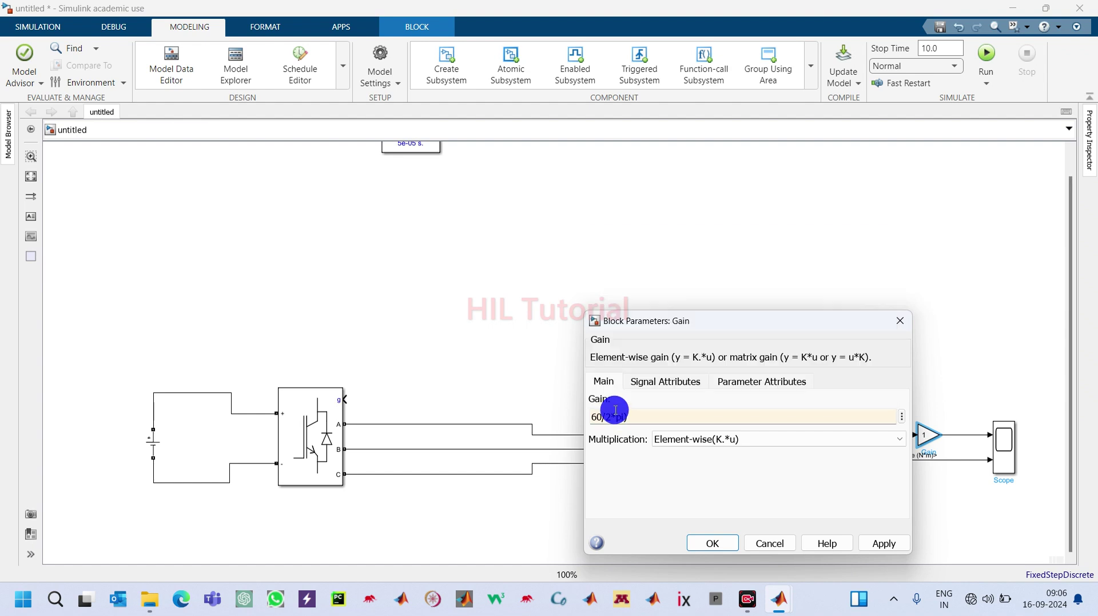
left_click(886, 546)
left_click(714, 543)
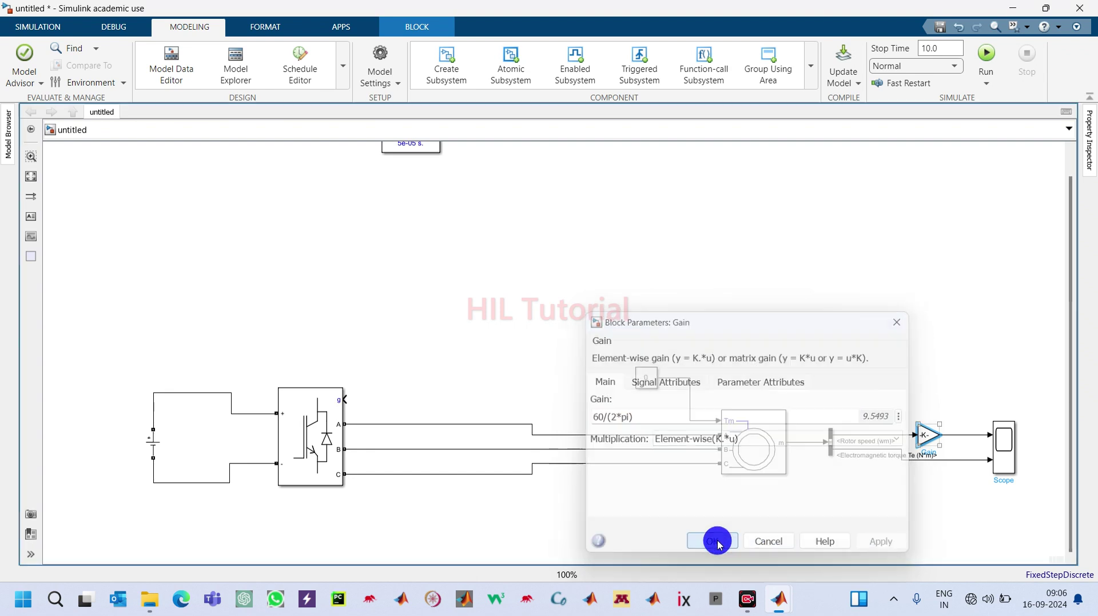
Step: Label the Gain-to-Scope line Nrpm and route it to a new Display block beside the Scope
left_click(970, 437)
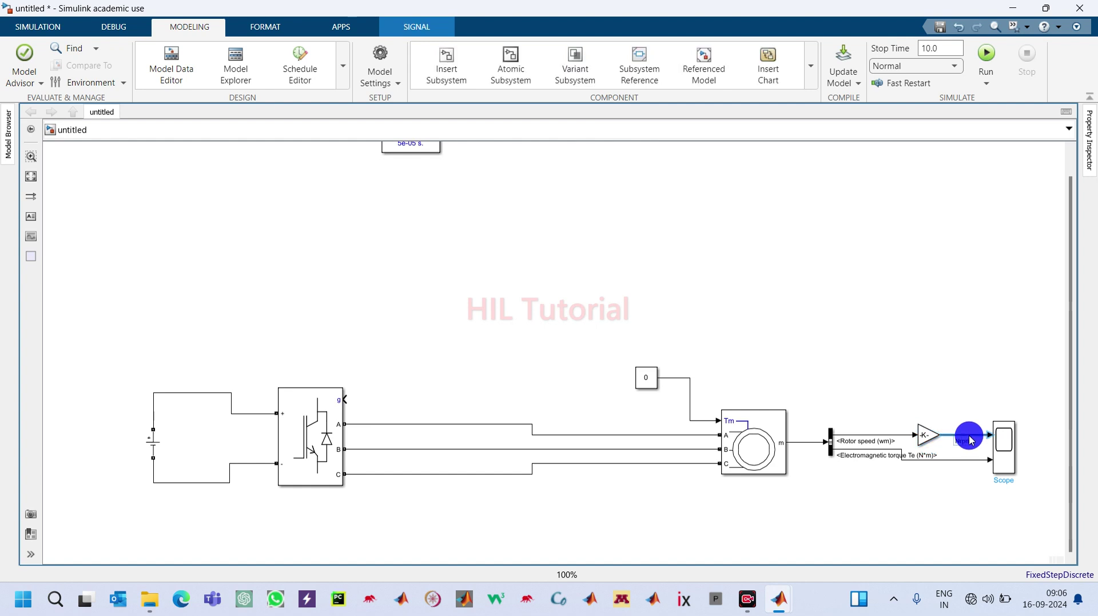
left_click(975, 345)
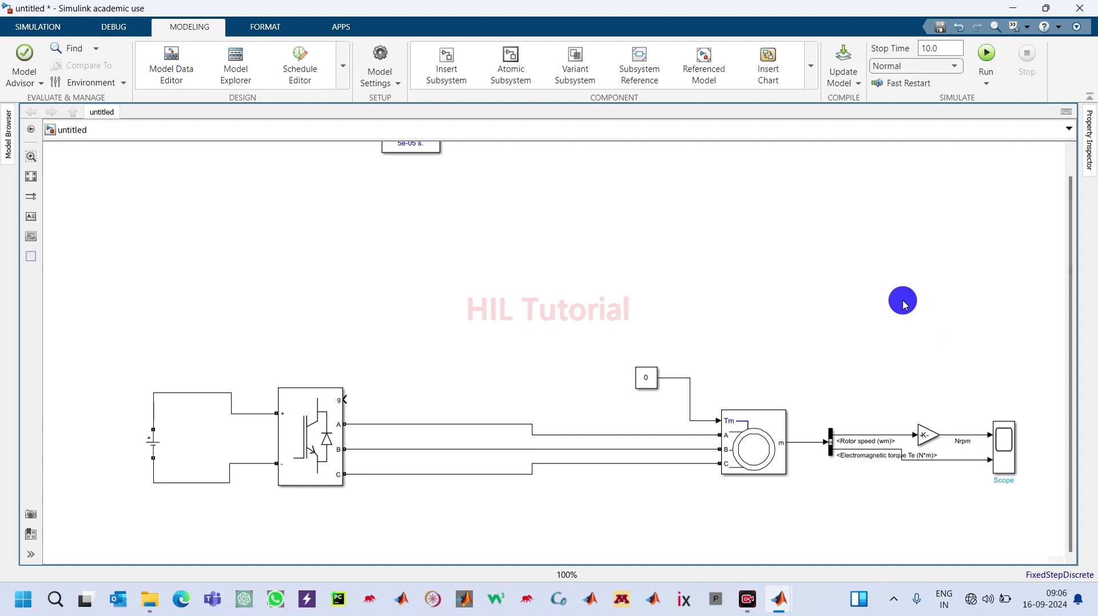
double_click(894, 293)
type("disp")
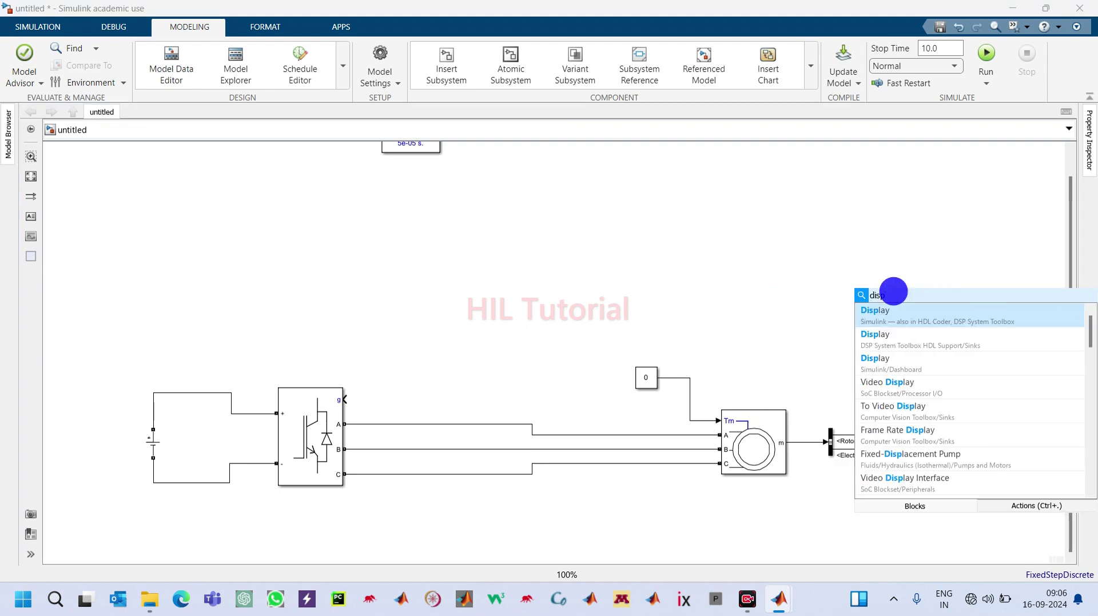
key("Return")
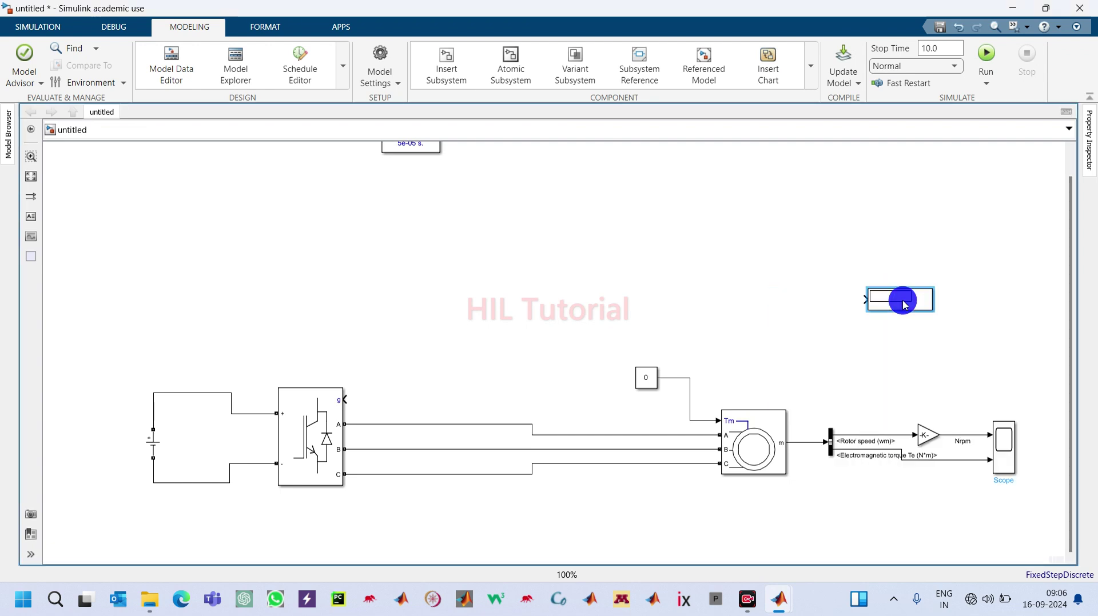
mouse_move(902, 301)
left_mouse_down()
mouse_move(995, 338)
mouse_move(1023, 369)
mouse_move(950, 409)
mouse_move(955, 429)
left_mouse_up()
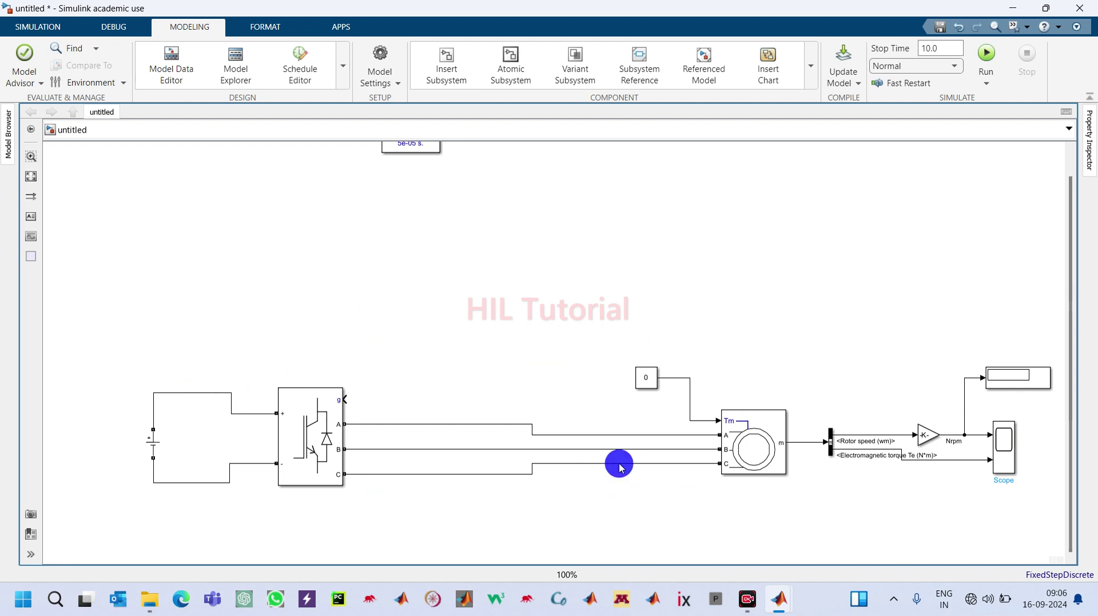
left_click_drag(247, 217, 619, 343)
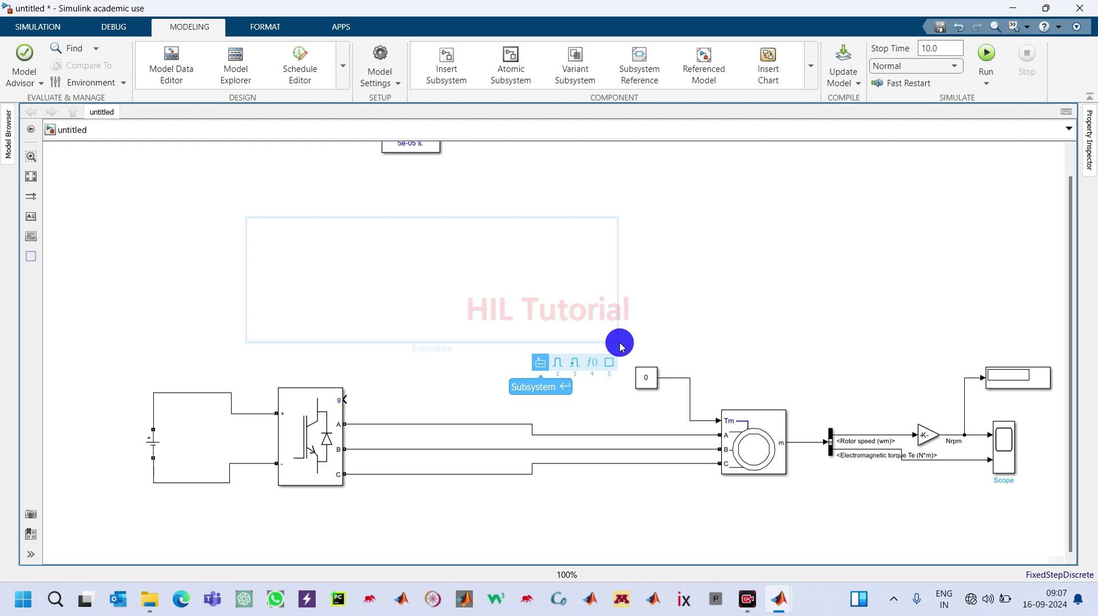
left_click(723, 302)
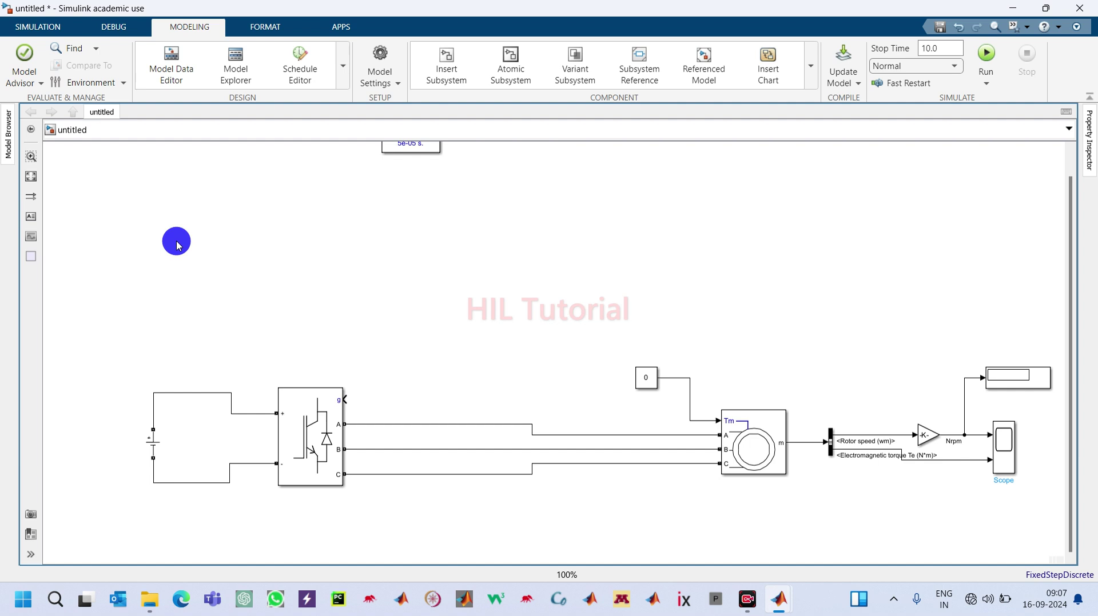
left_click(730, 453)
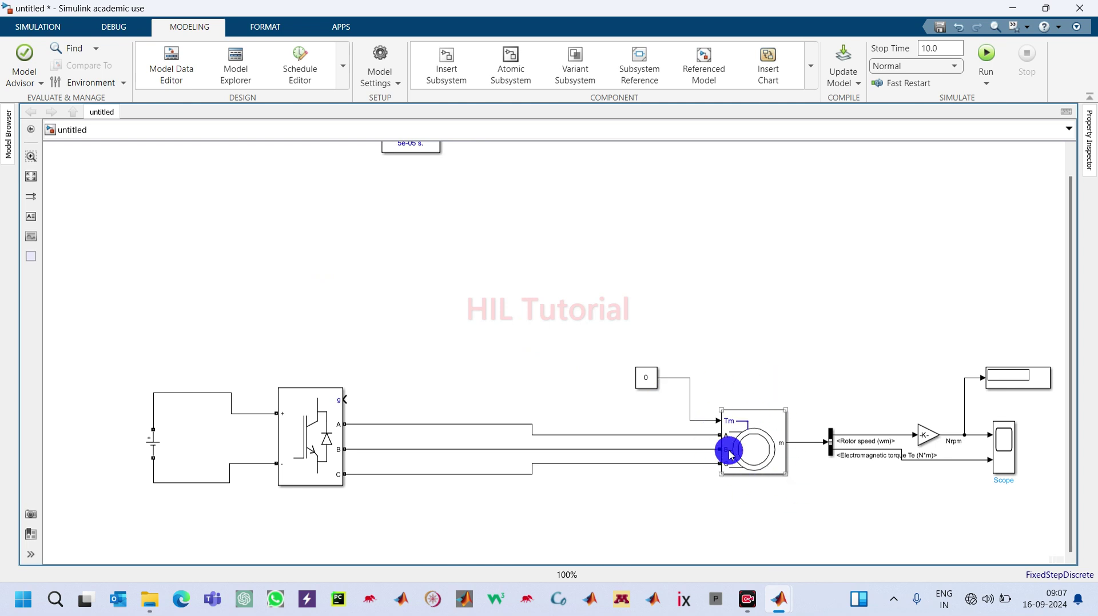
left_click(712, 368)
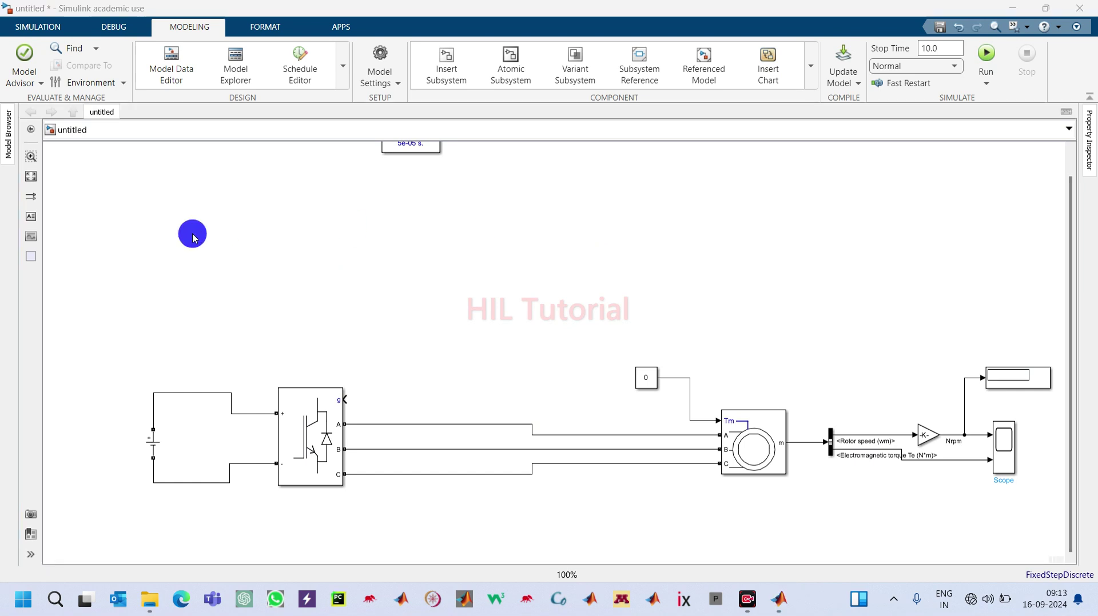
Step: Add a Constant block at the upper left of the diagram
double_click(183, 226)
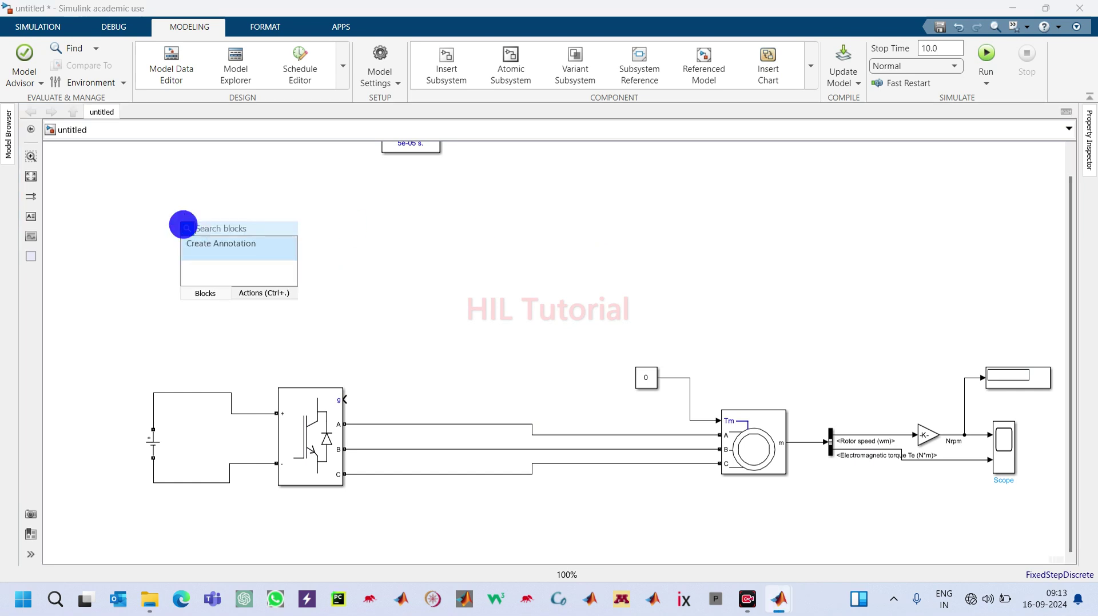
type("const")
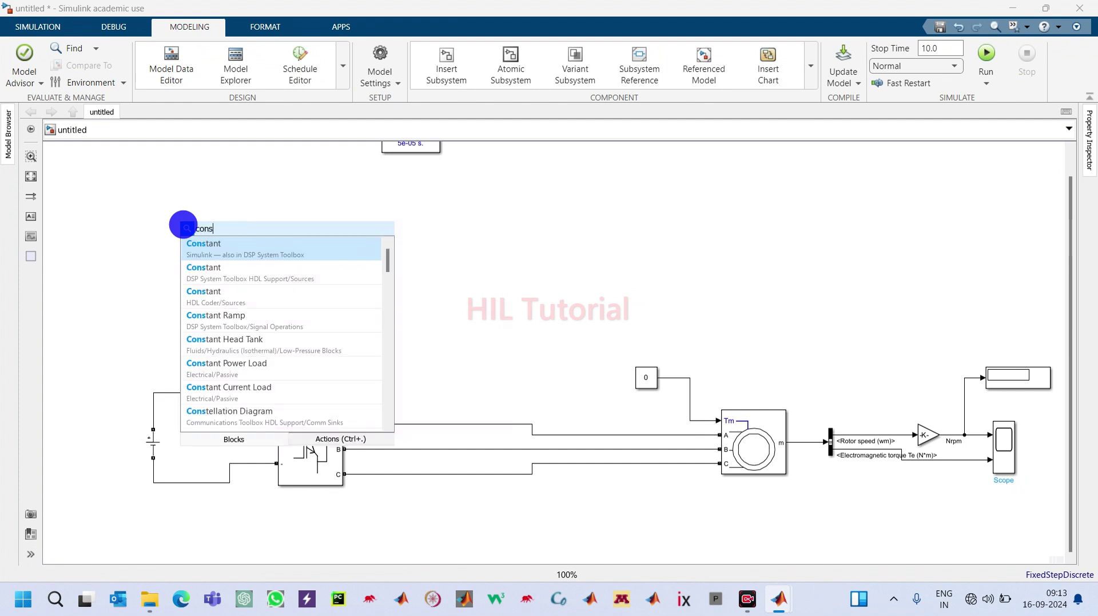
left_click(194, 239)
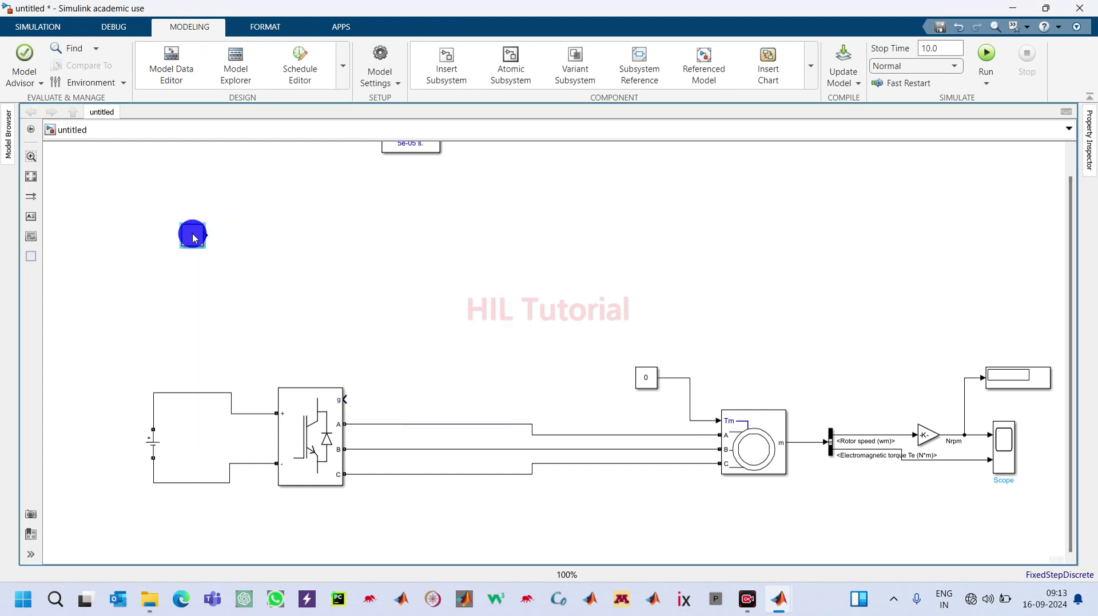
left_click_drag(195, 239, 223, 214)
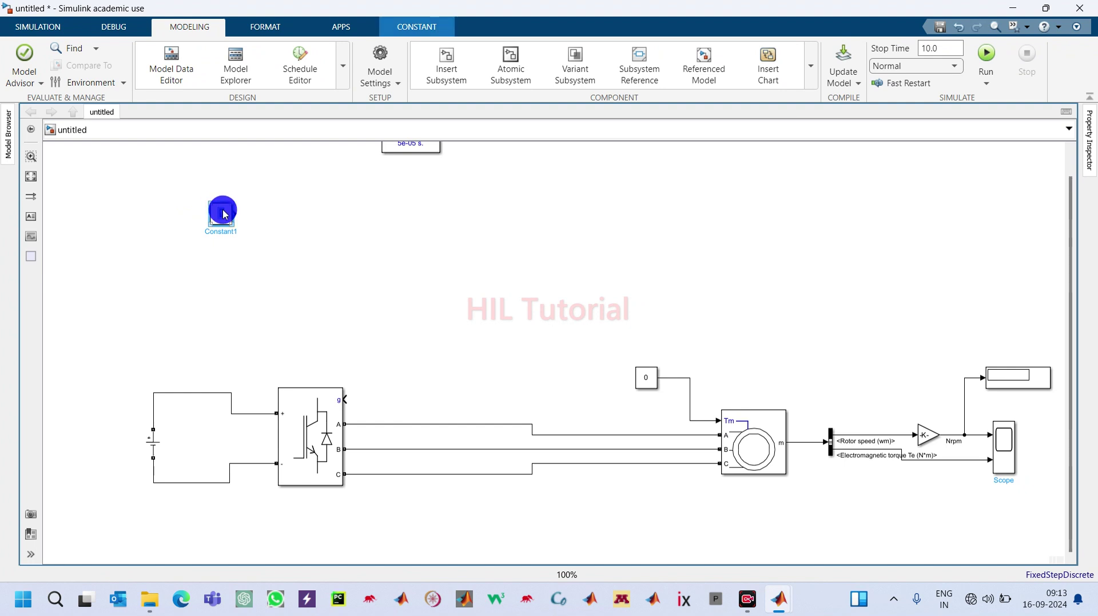
Step: Set the Constant value to 1430 and its sample time to 50e-6
double_click(223, 215)
double_click(271, 227)
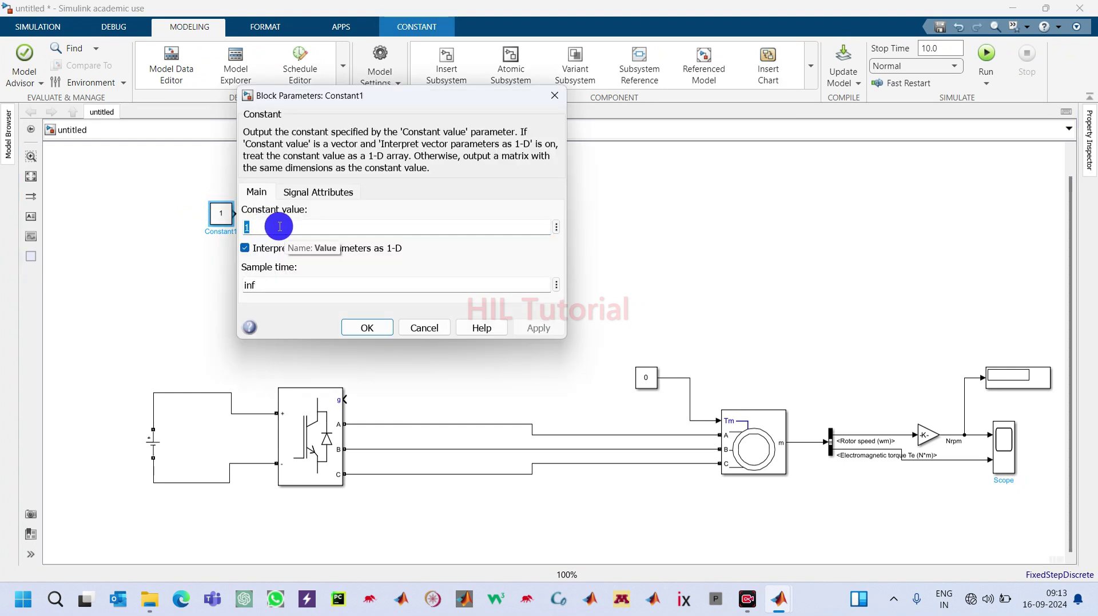
type("1430")
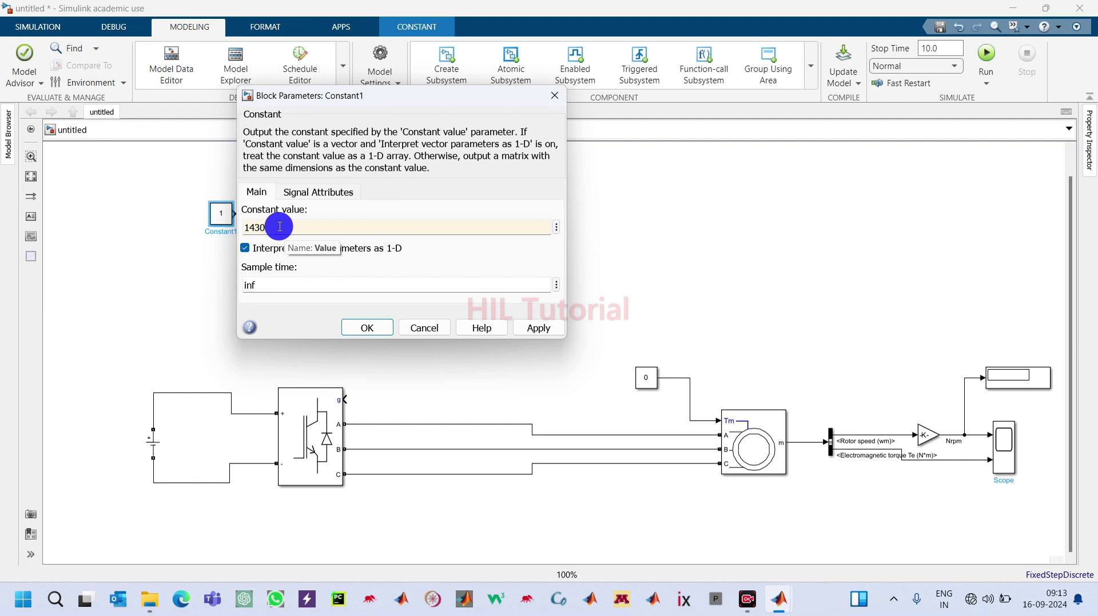
double_click(263, 280)
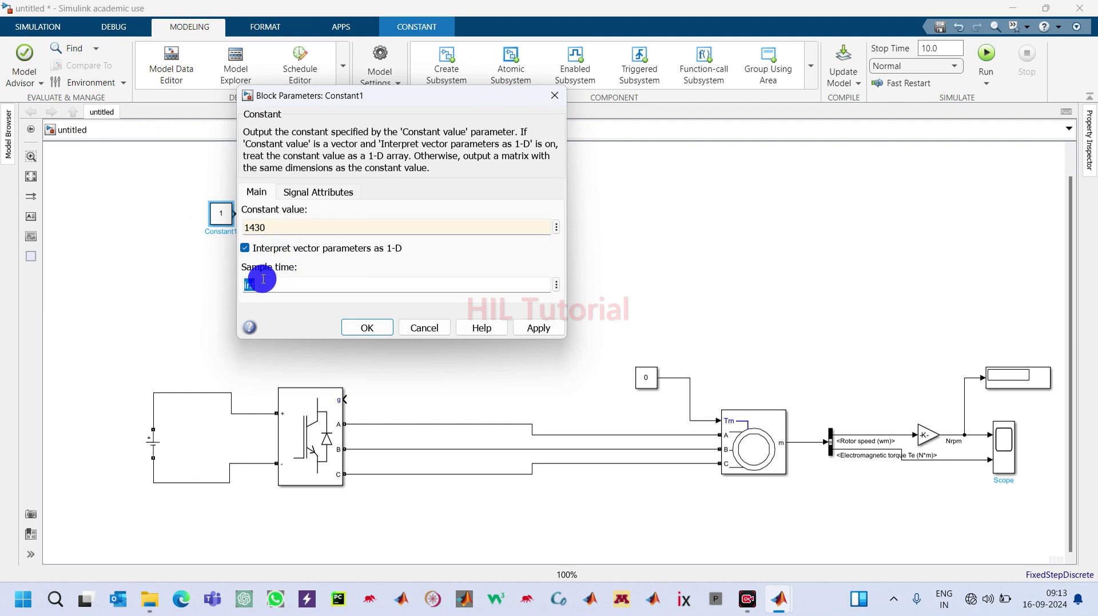
type("50e-")
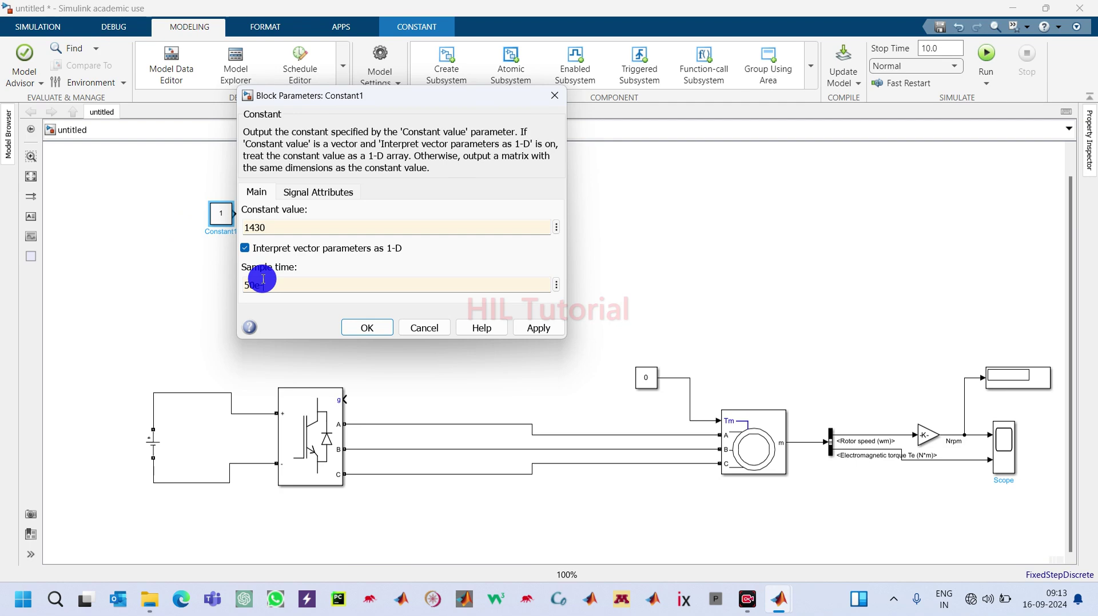
type("6")
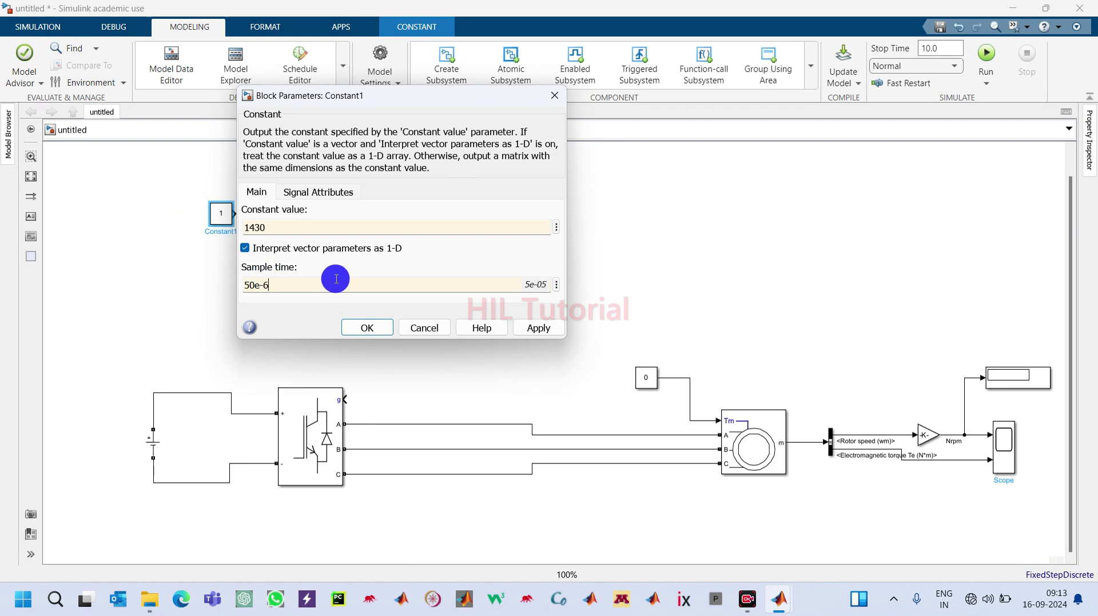
left_click(527, 327)
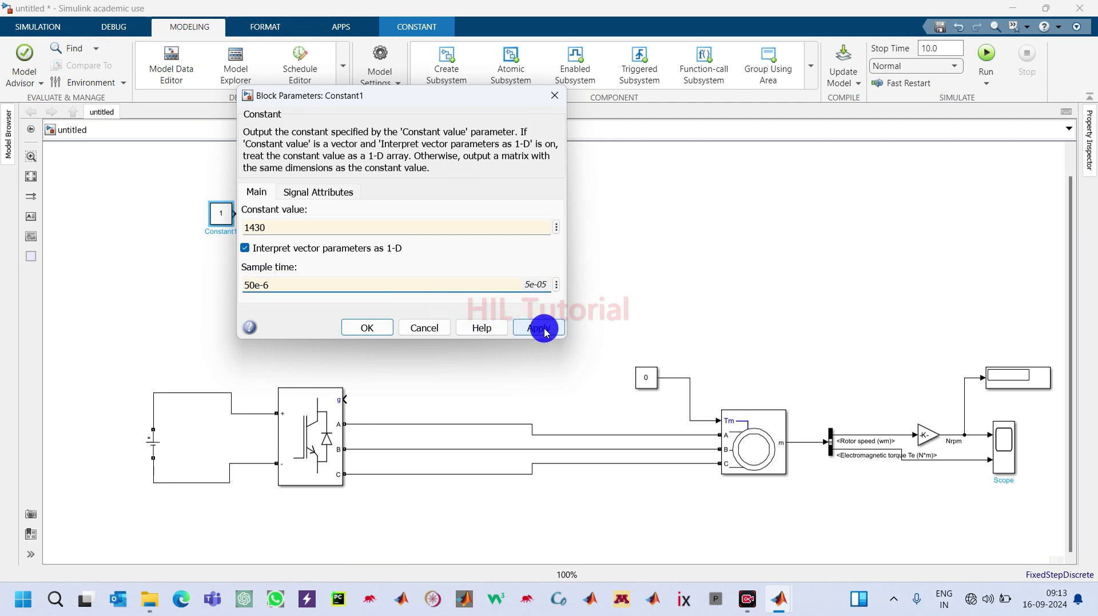
left_click(367, 329)
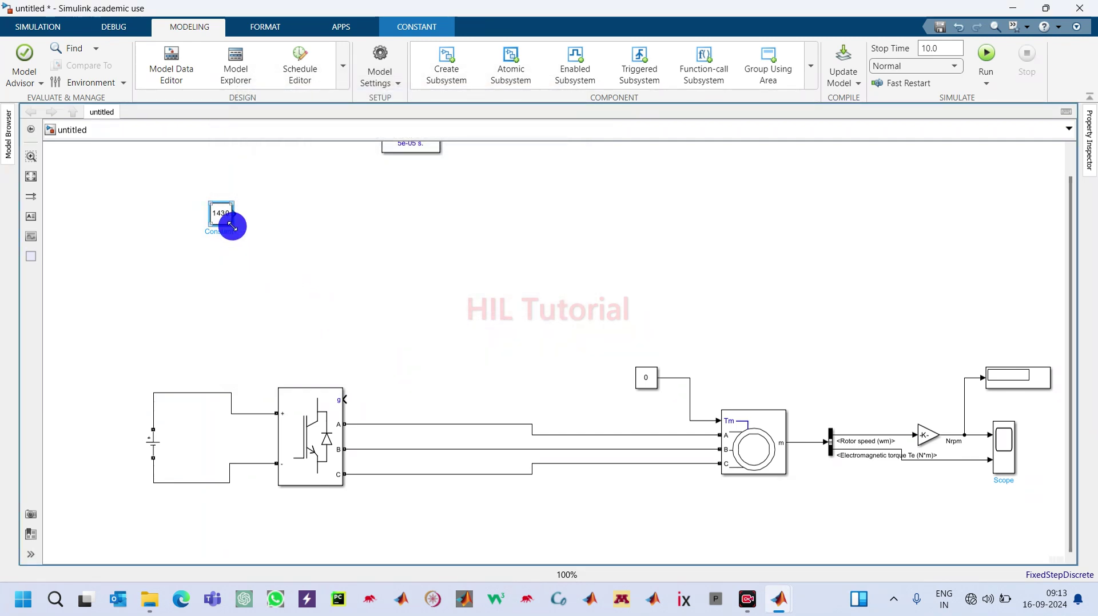
Step: Rename the Constant1 block to Nrpm
left_click(232, 229)
key("BackSpace")
key("BackSpace")
key("BackSpace")
key("BackSpace")
key("BackSpace")
key("BackSpace")
key("BackSpace")
key("BackSpace")
key("BackSpace")
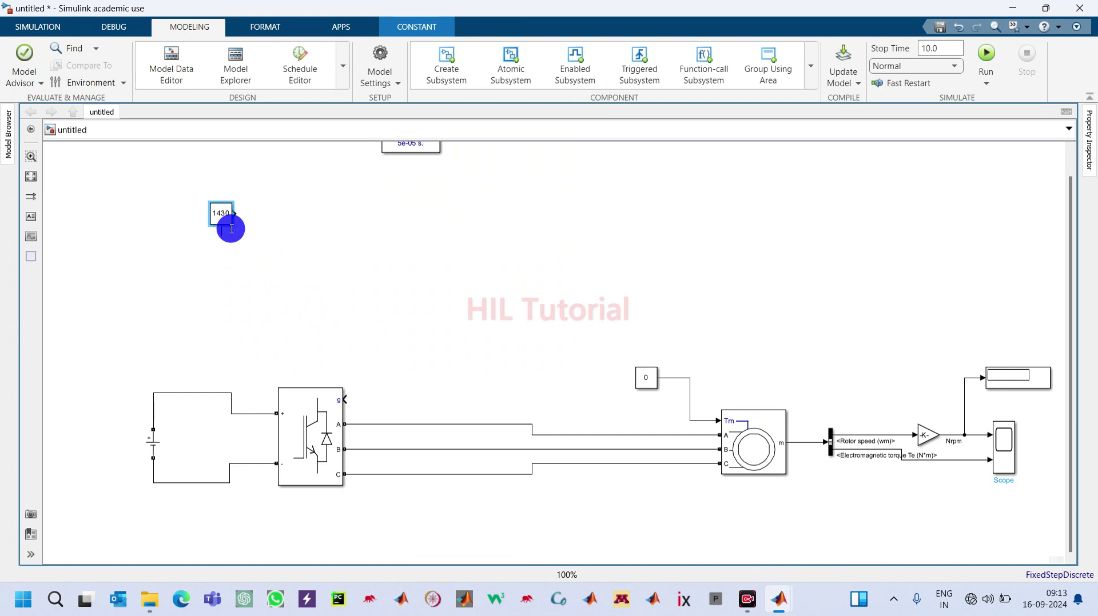
type("Nrpm")
left_click(303, 257)
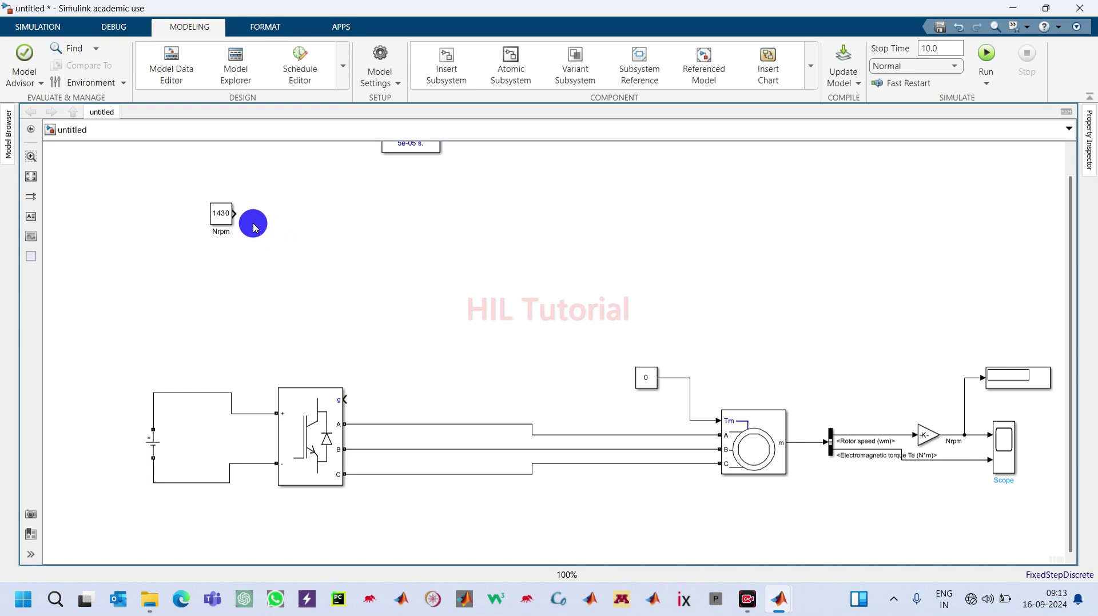
Step: Draw a signal line from the Nrpm constant and insert a Gain block onto it
left_click_drag(234, 213, 391, 207)
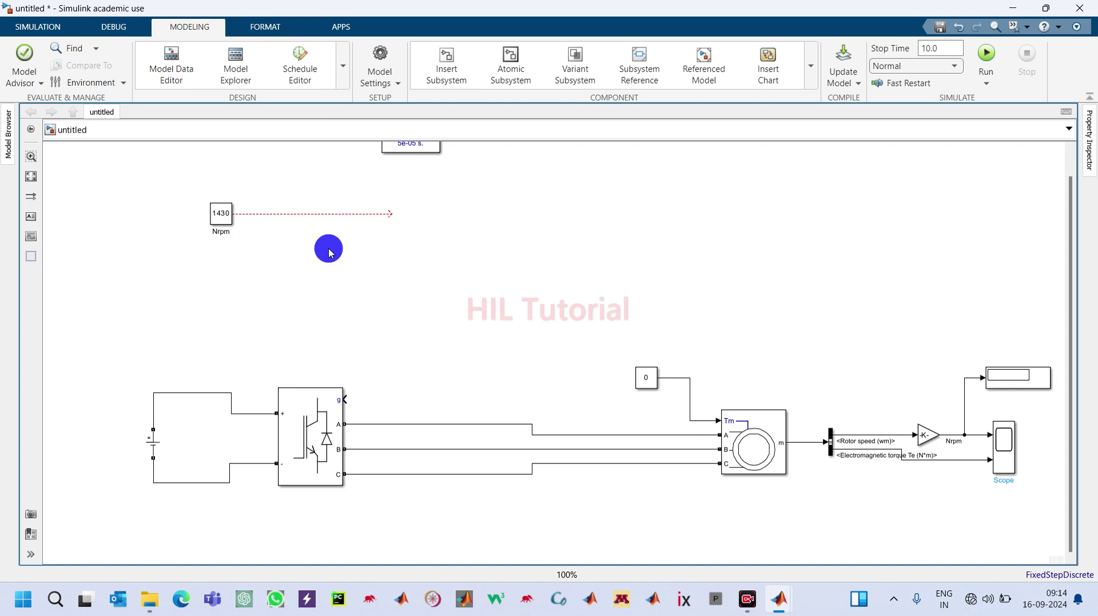
double_click(317, 239)
type("gain")
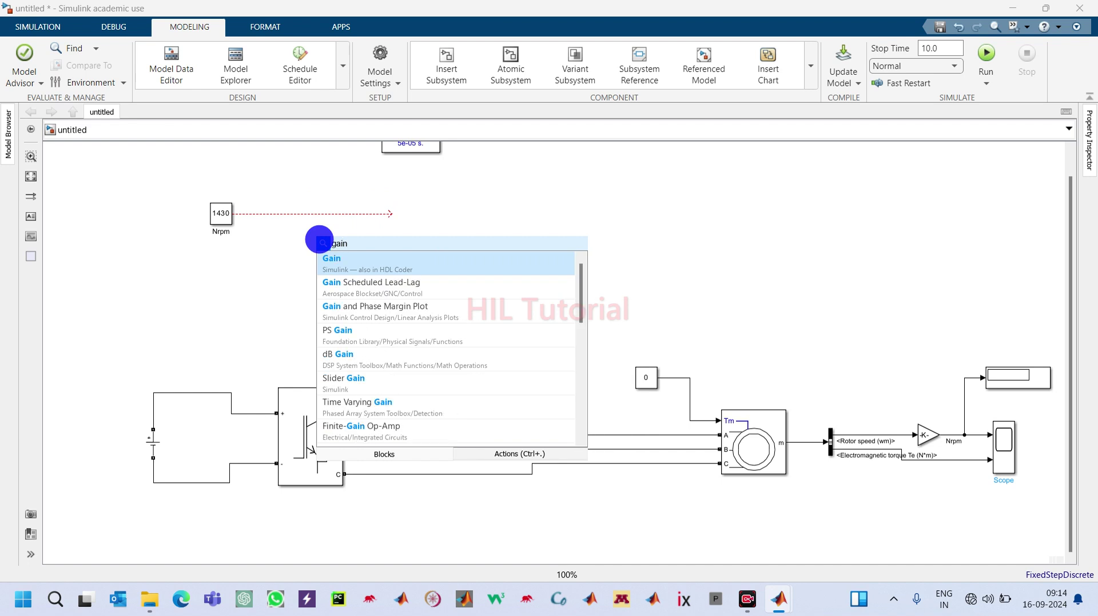
key("Return")
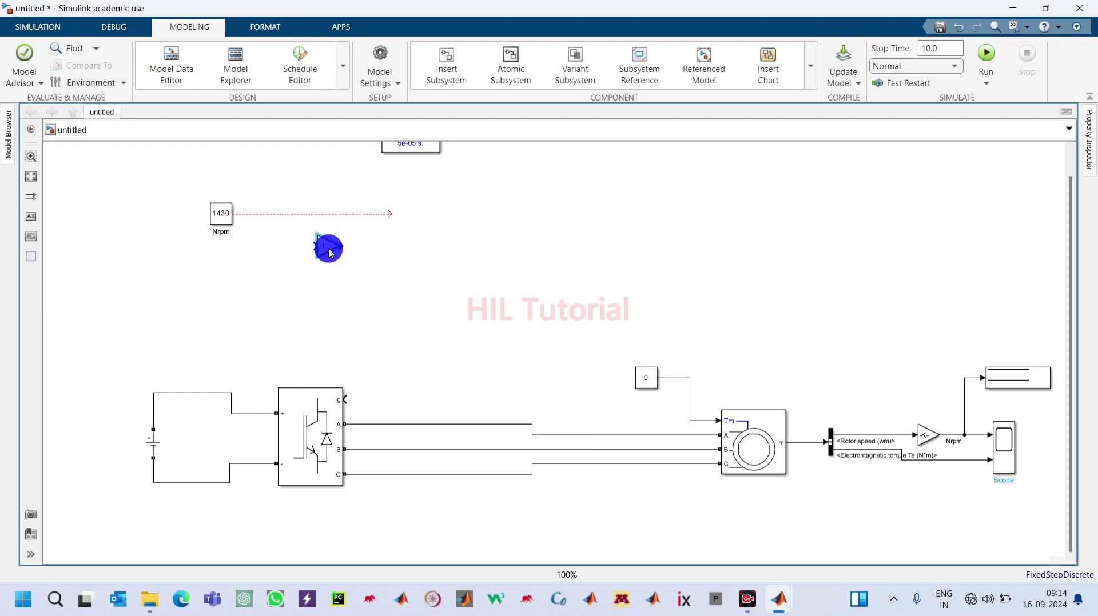
left_click_drag(330, 253, 305, 222)
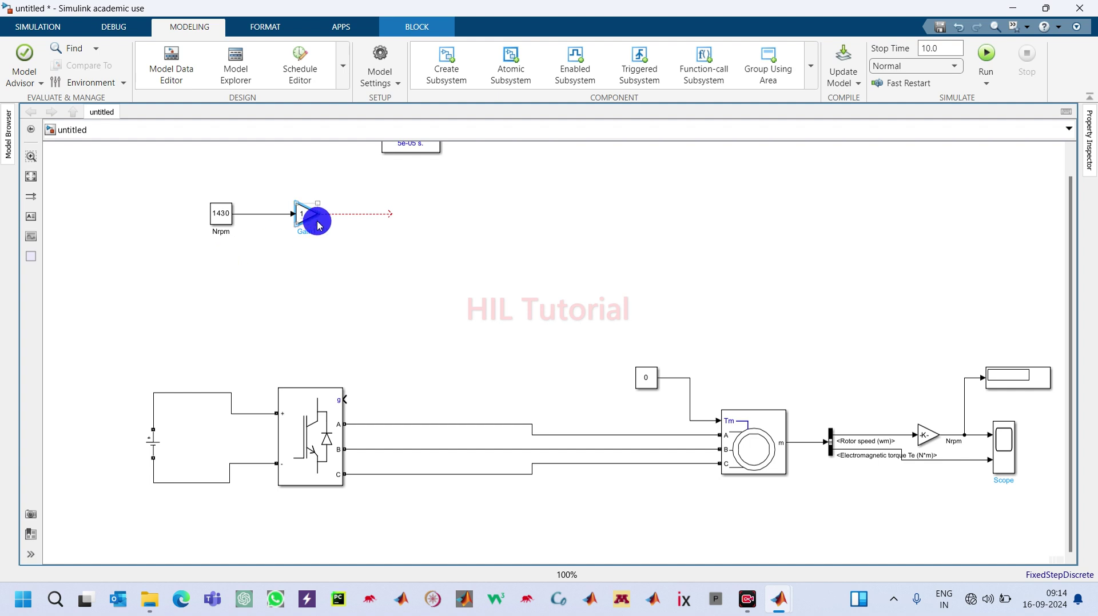
Step: Set the gain to 2*pi/60 and name the block wm
double_click(300, 209)
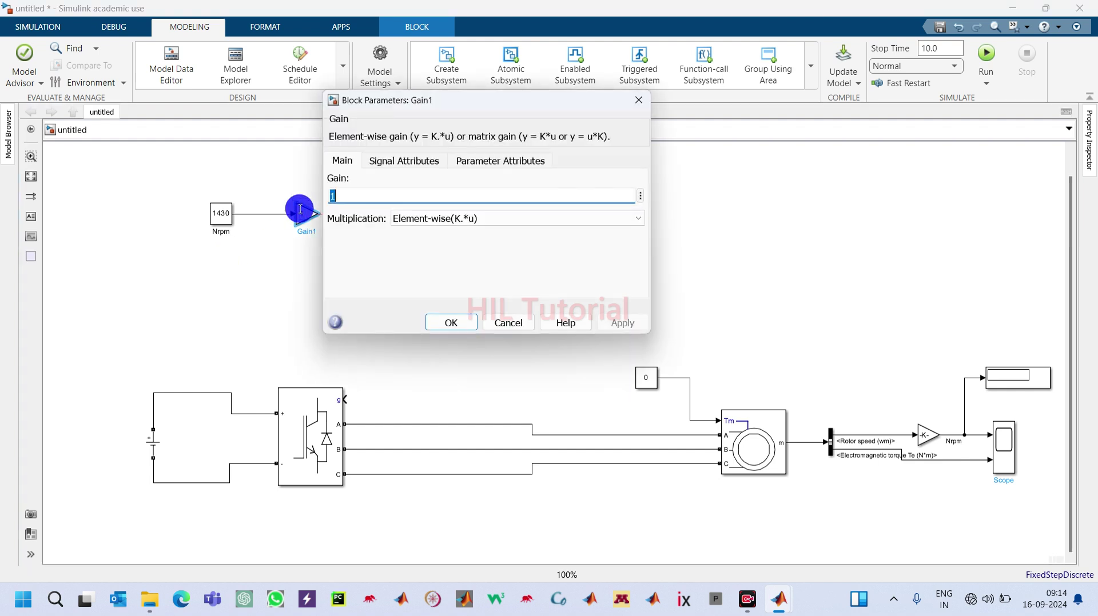
type("*")
key("BackSpace")
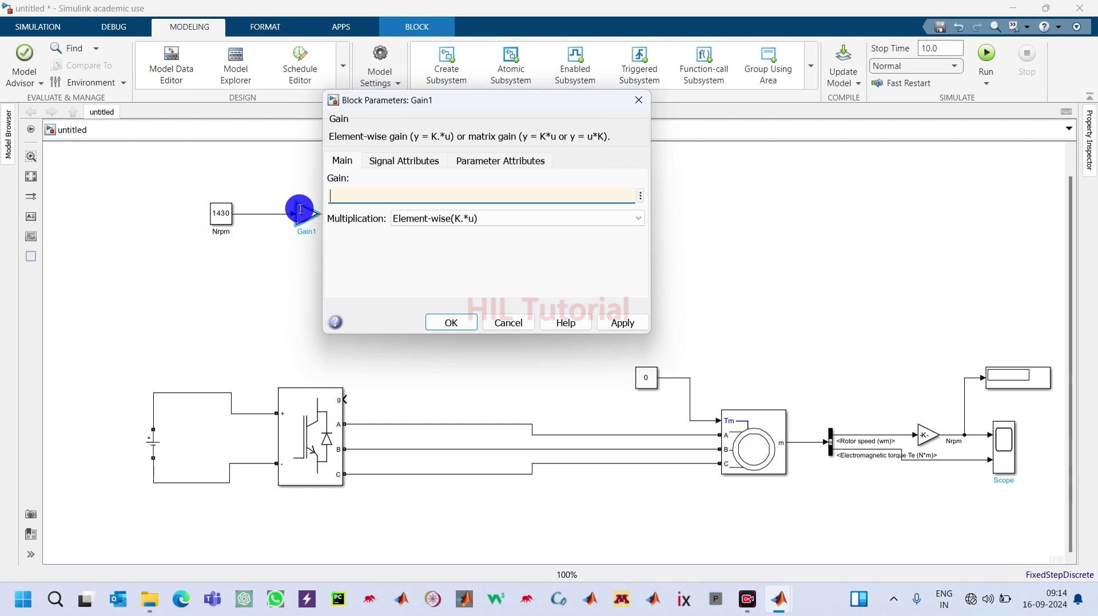
type("2*pi")
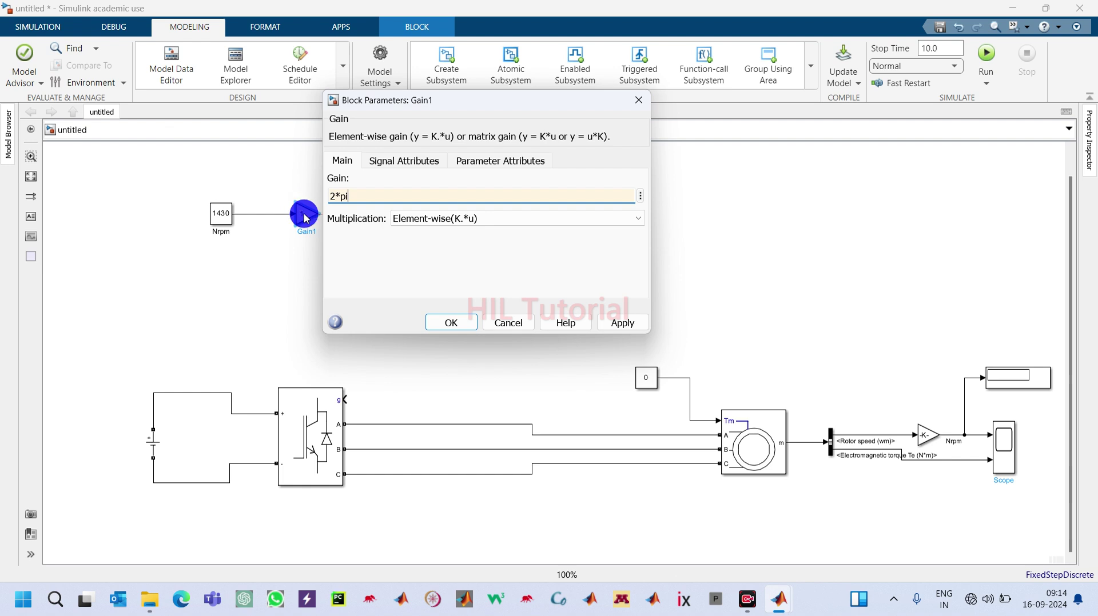
type("/60")
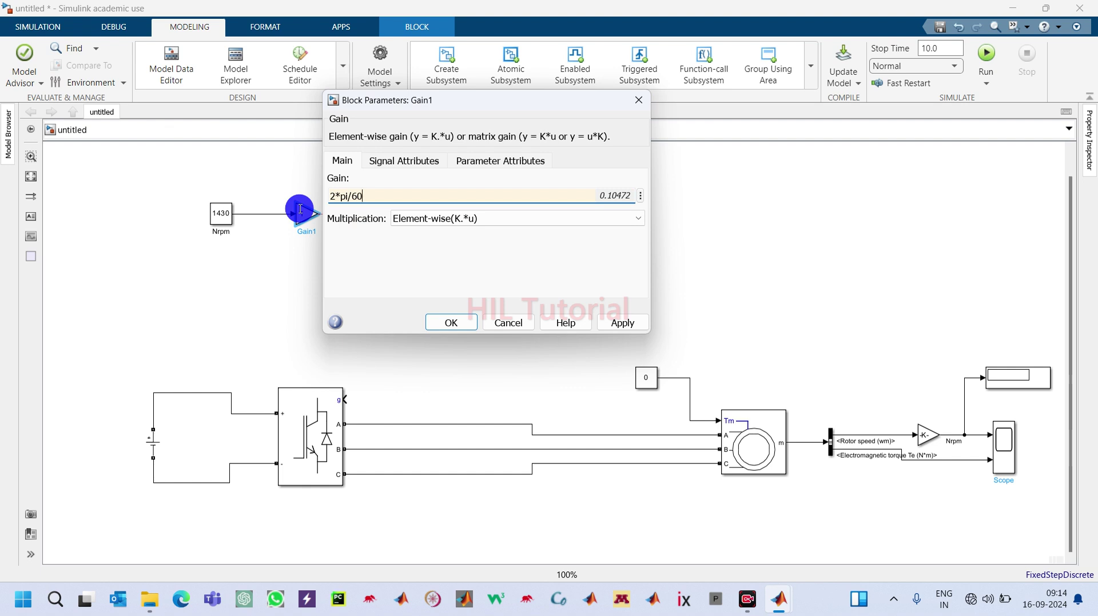
key("Return")
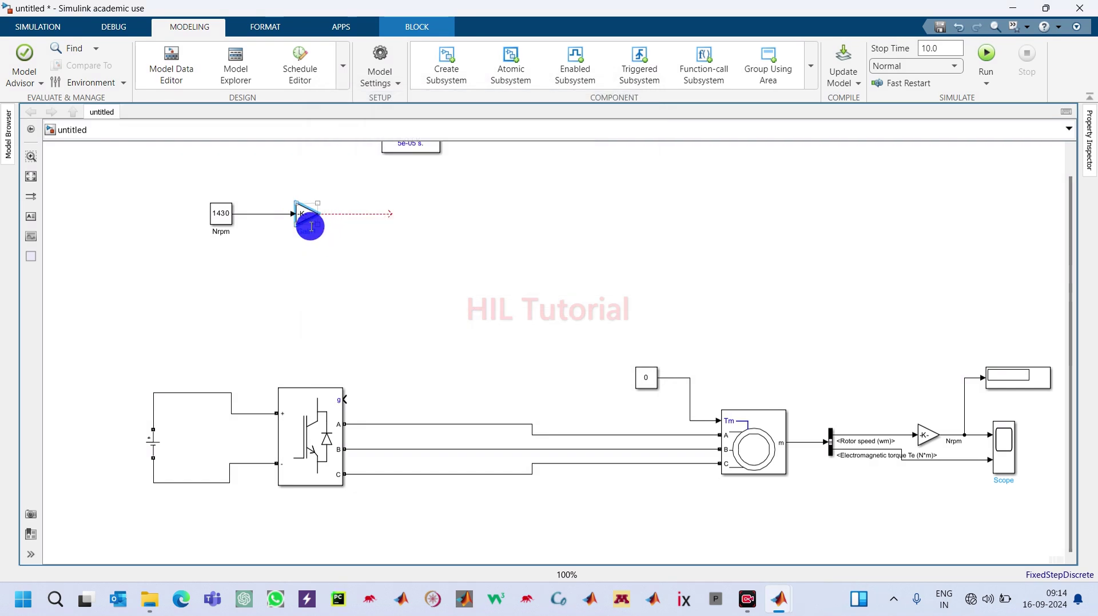
left_click(311, 227)
type("w")
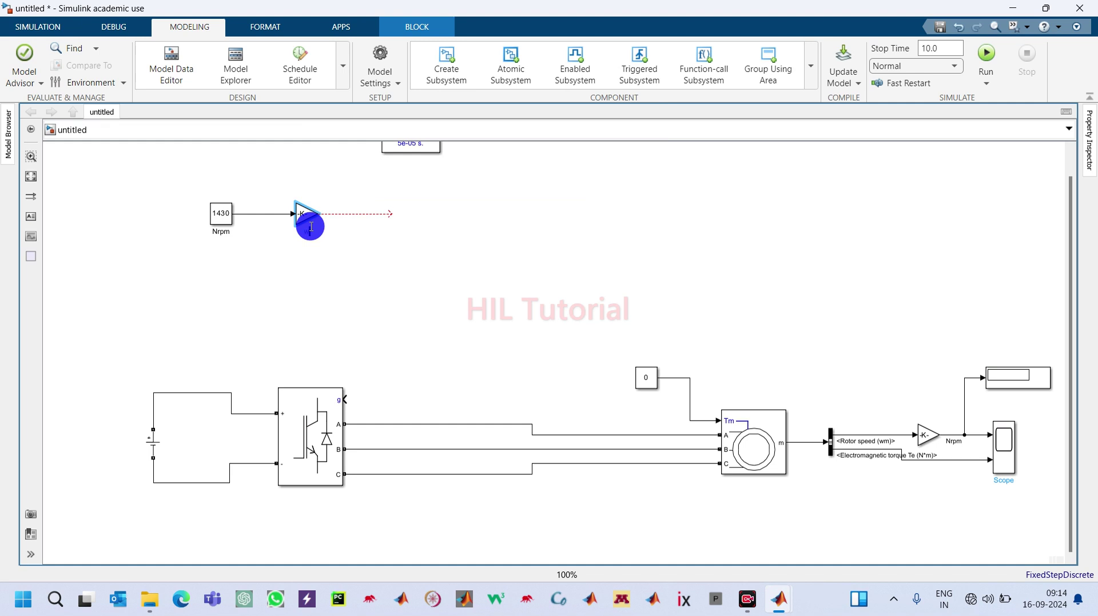
type("c")
type("m")
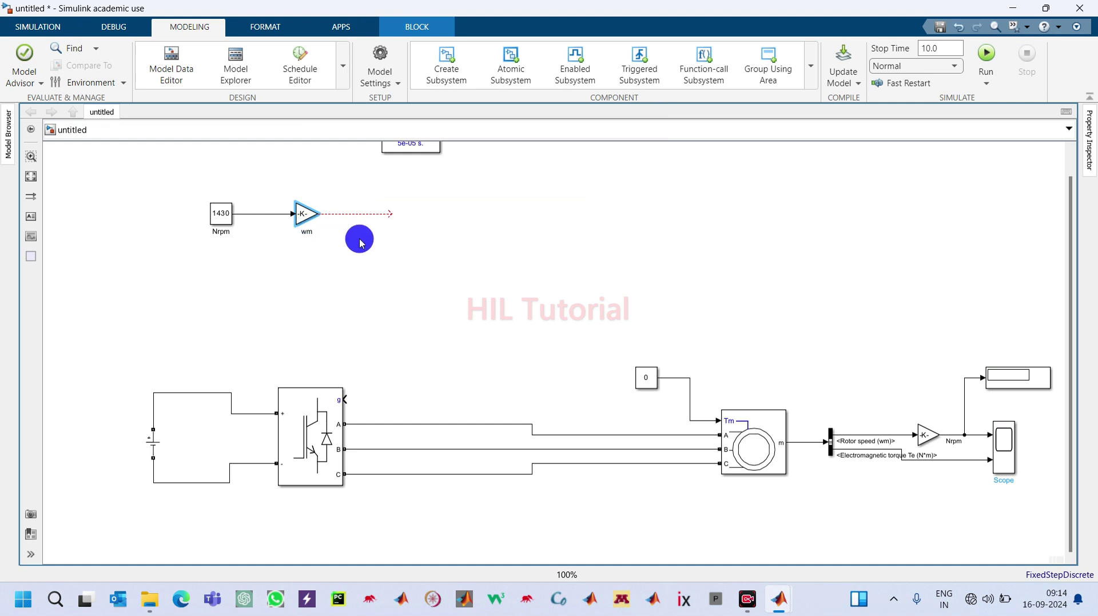
Step: Copy the wm gain to its right and change the copy's gain value to 2
left_click(361, 240)
left_click(304, 215)
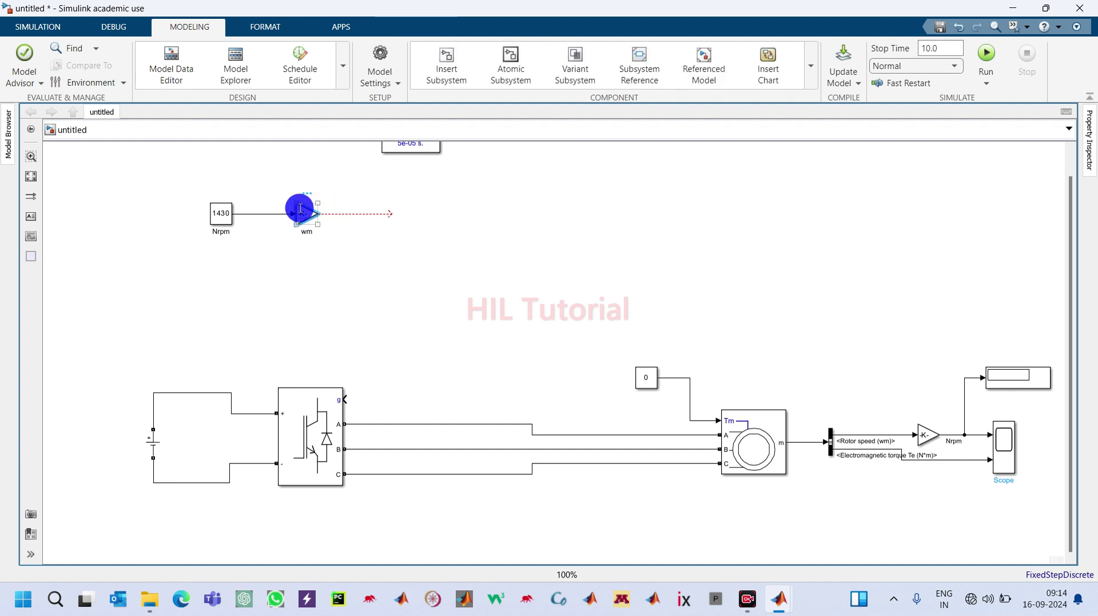
left_click_drag(300, 209, 363, 213)
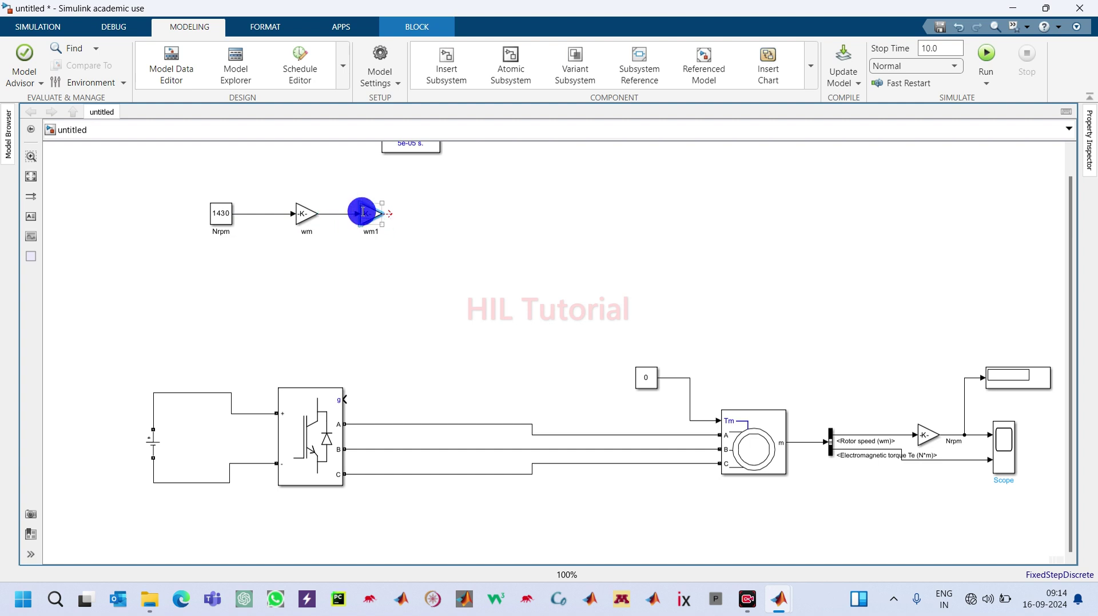
double_click(364, 212)
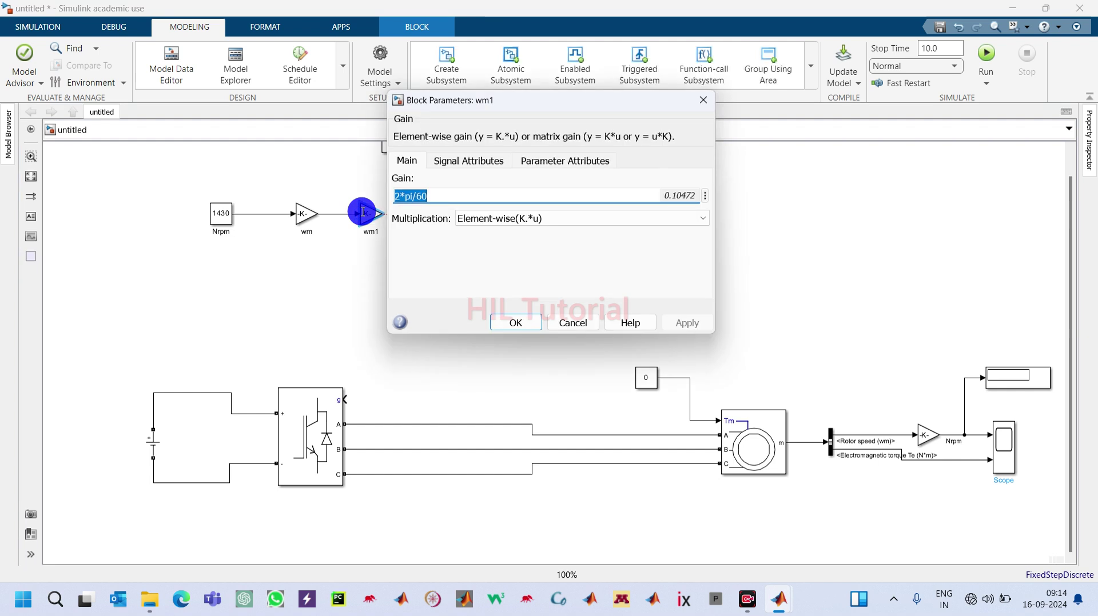
key("BackSpace")
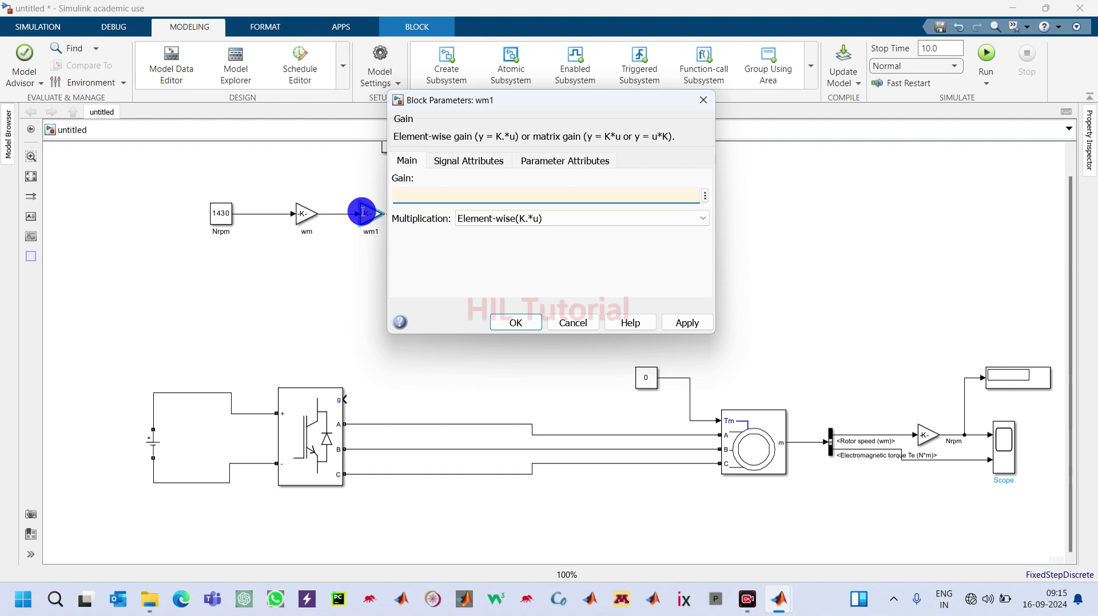
type("2")
left_click(691, 324)
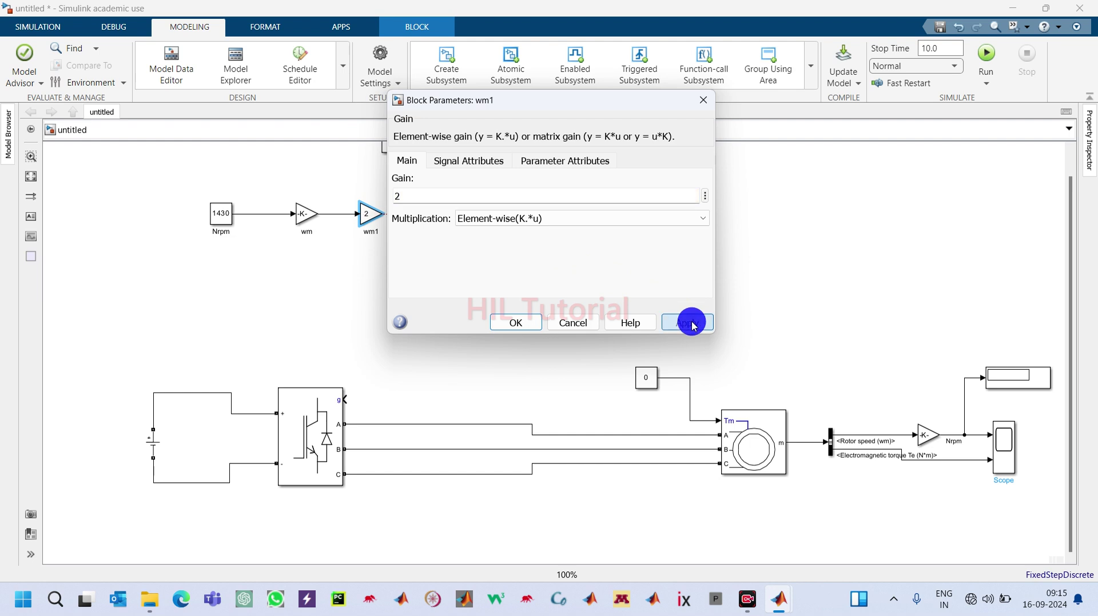
left_click(526, 322)
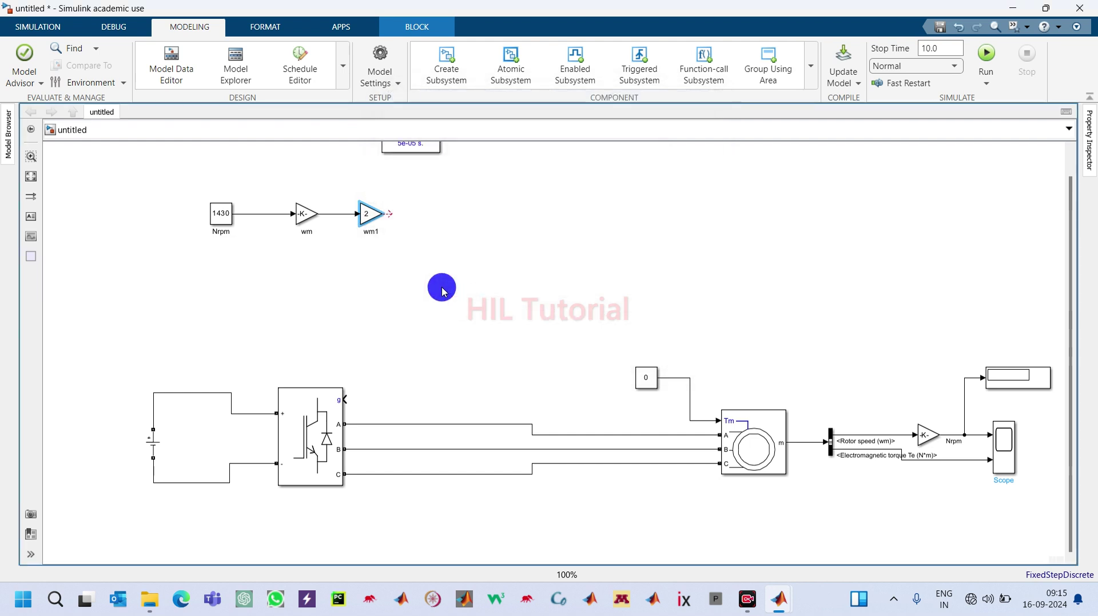
Step: Replace the wm1 block name with wm>welec
double_click(375, 227)
key("BackSpace")
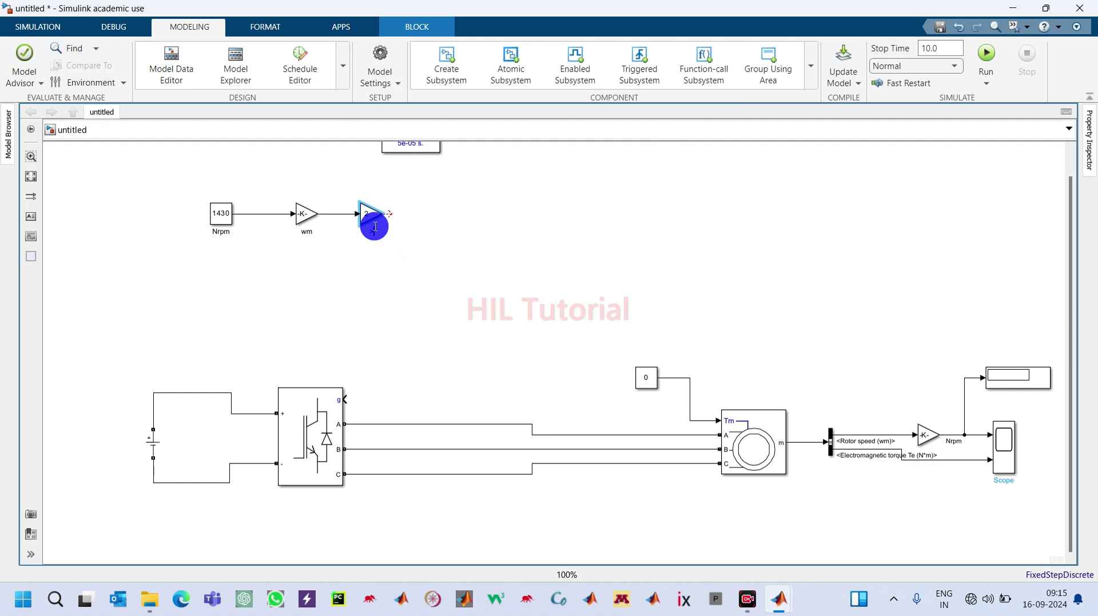
type("w")
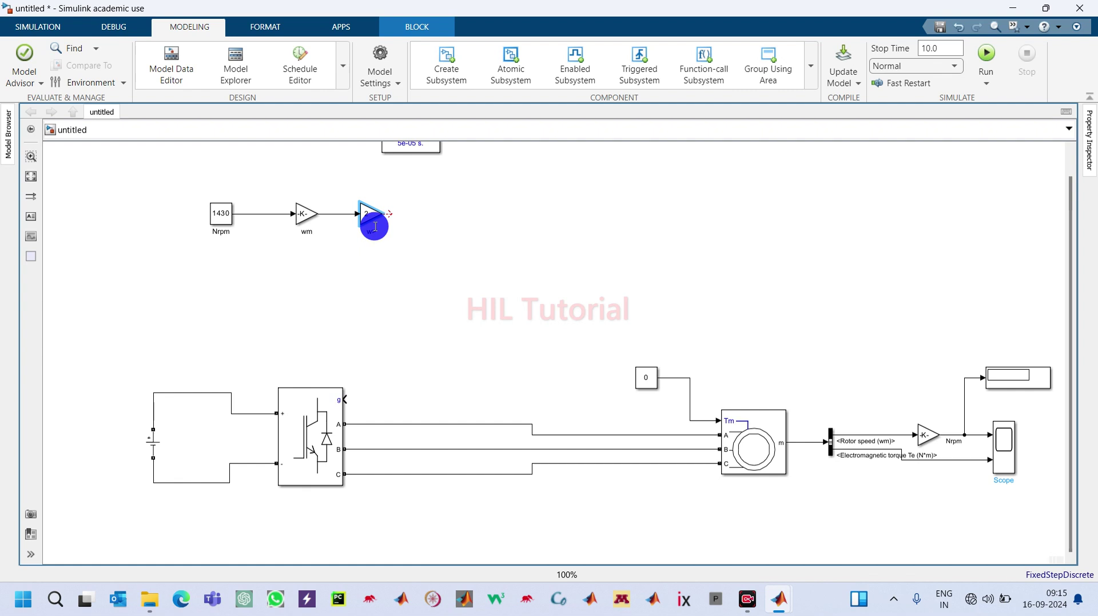
type("m_w")
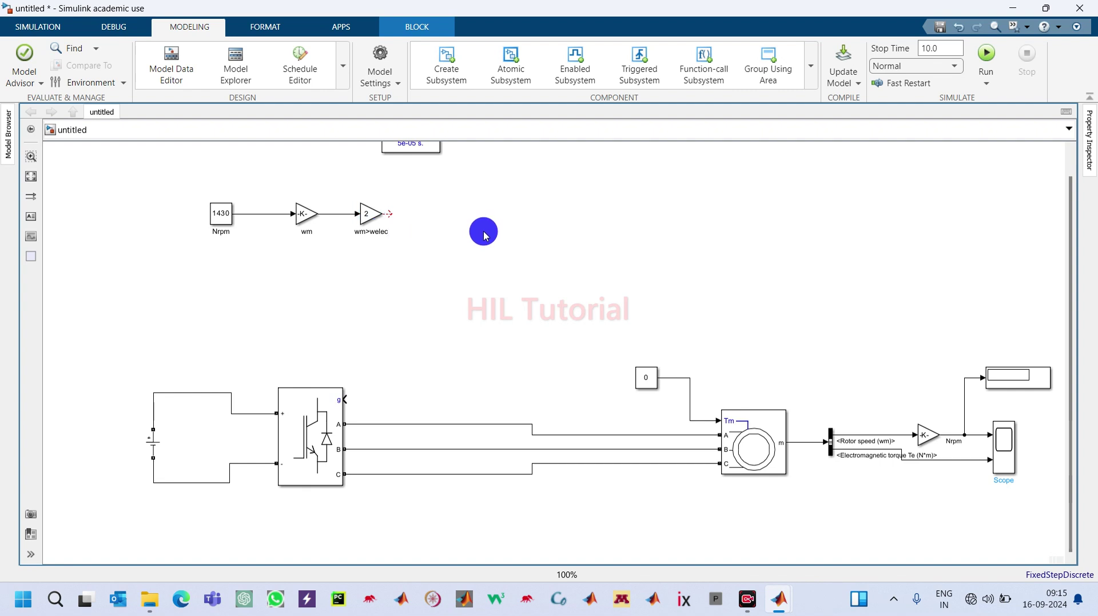
left_click(749, 429)
Step: Review the Asynchronous Machine's Parameters tab and close it
double_click(748, 428)
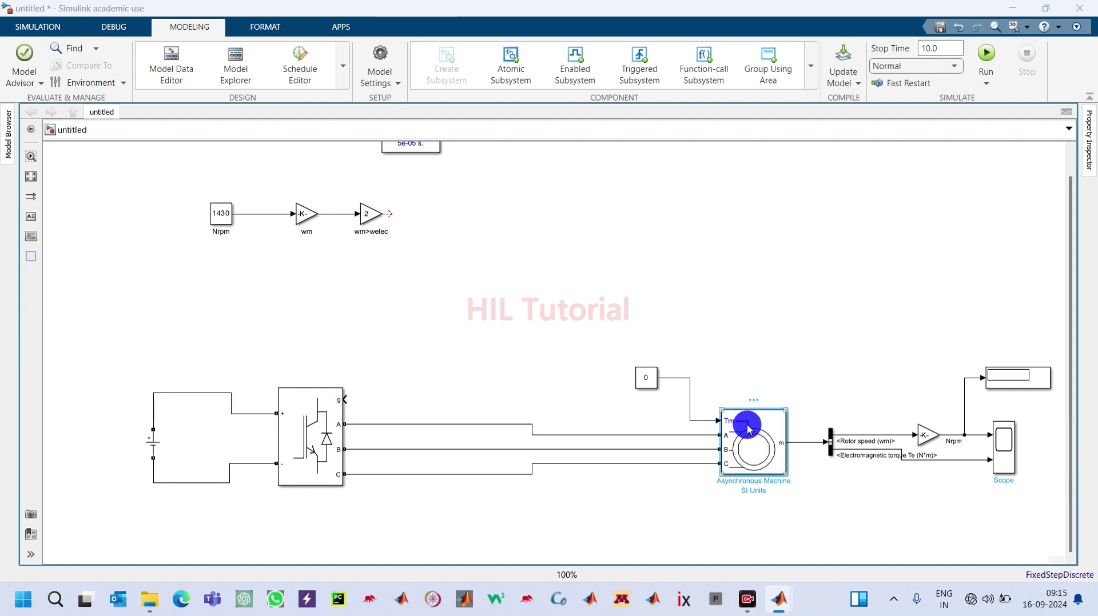
left_click(380, 296)
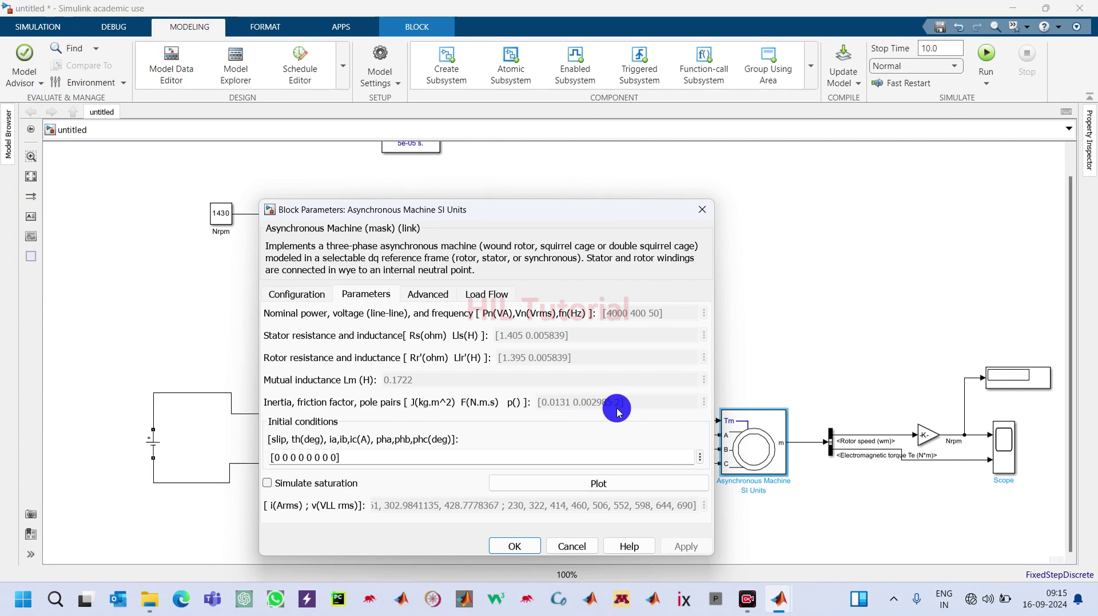
left_click(514, 549)
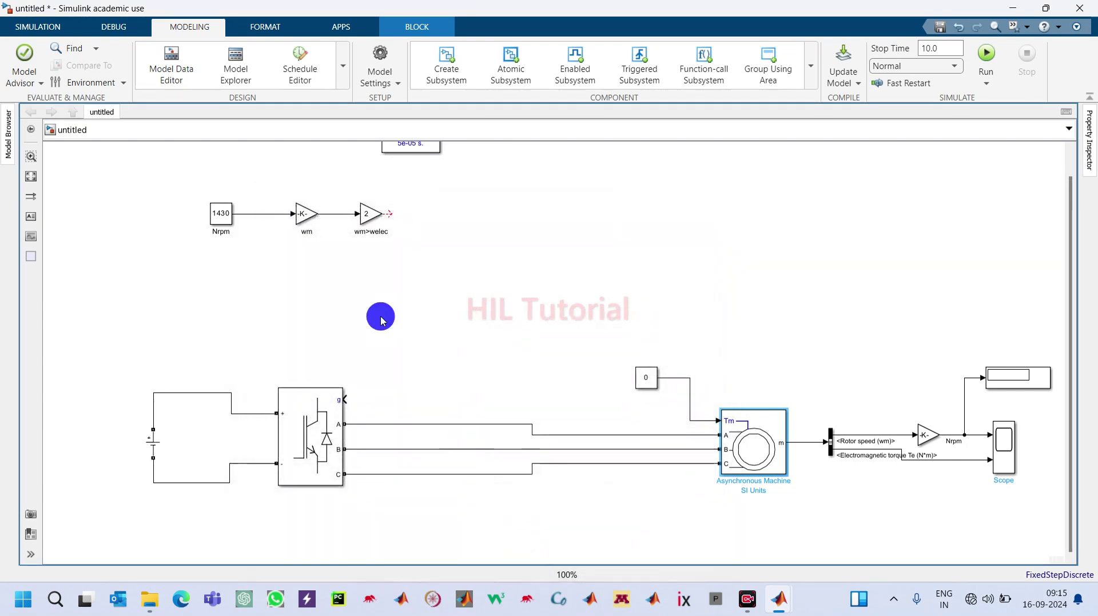
Step: Draw an open-ended signal line out of the wm>welec gain
left_click_drag(390, 215, 533, 214)
left_click(442, 242)
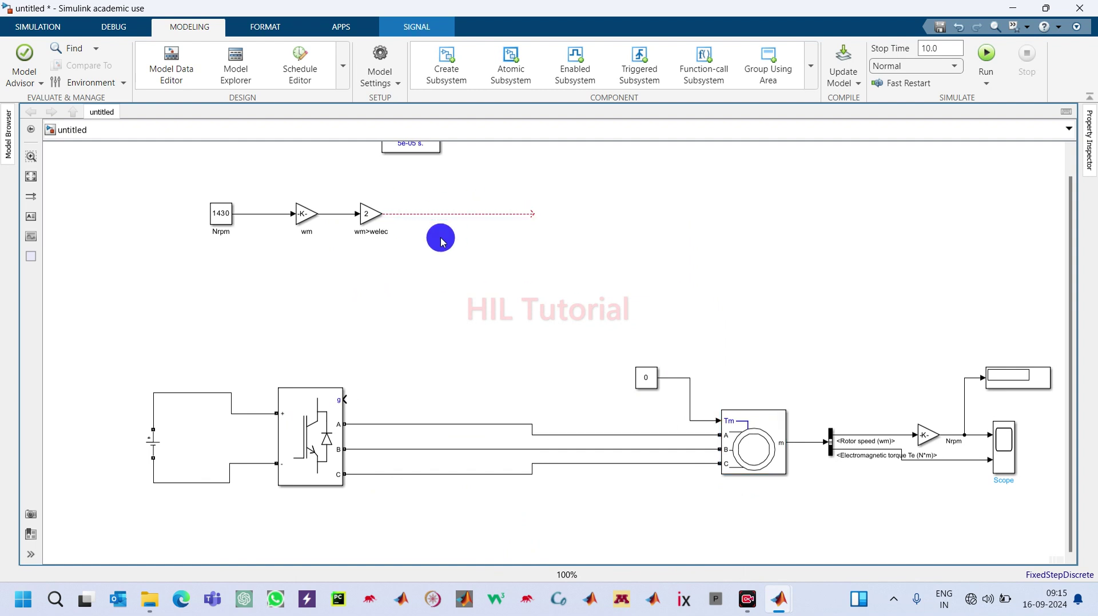
left_click(441, 240)
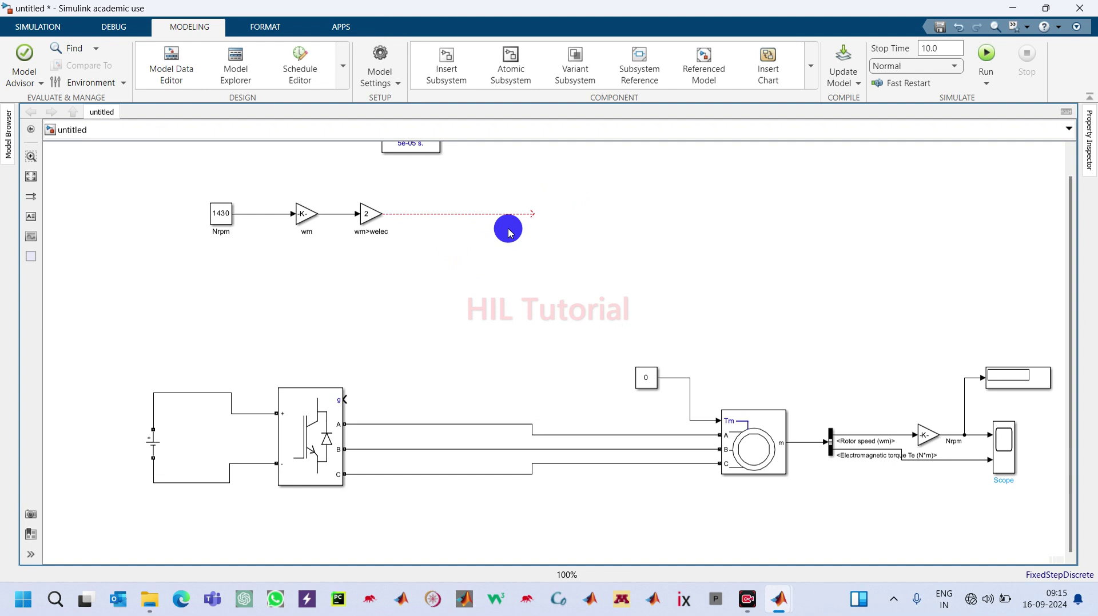
Step: Add a 'V/f =constant' annotation and move it under the Nrpm constant
double_click(449, 263)
type("V")
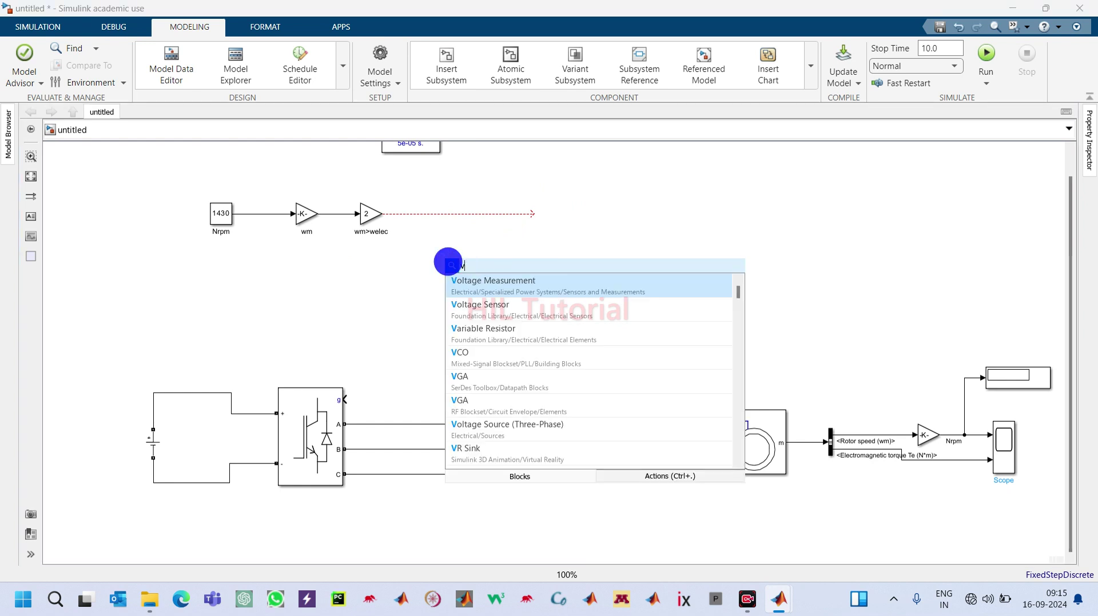
type("/f")
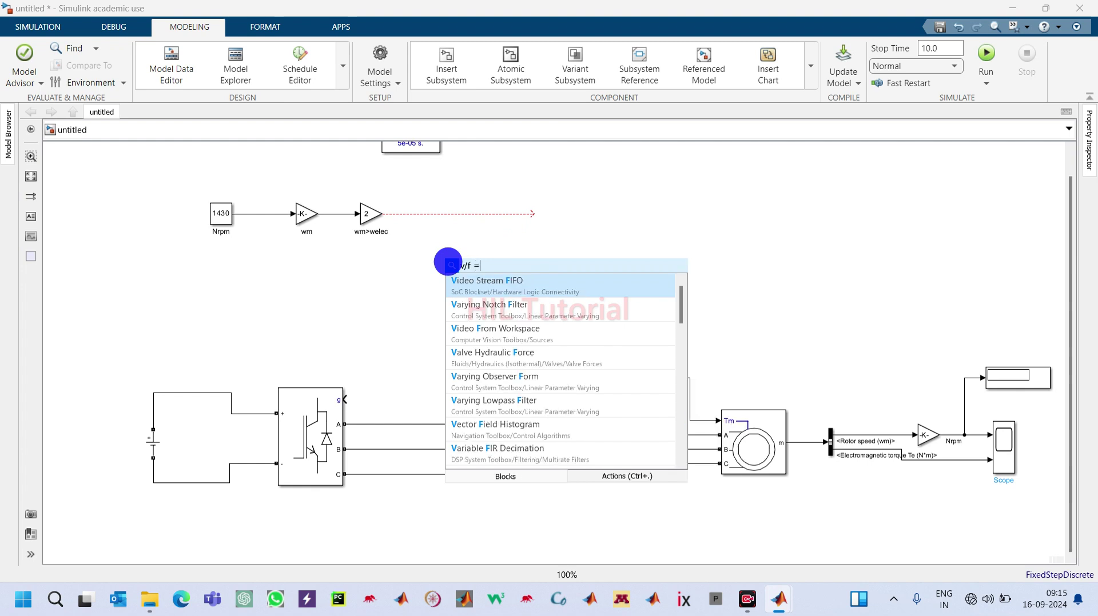
type(" =const")
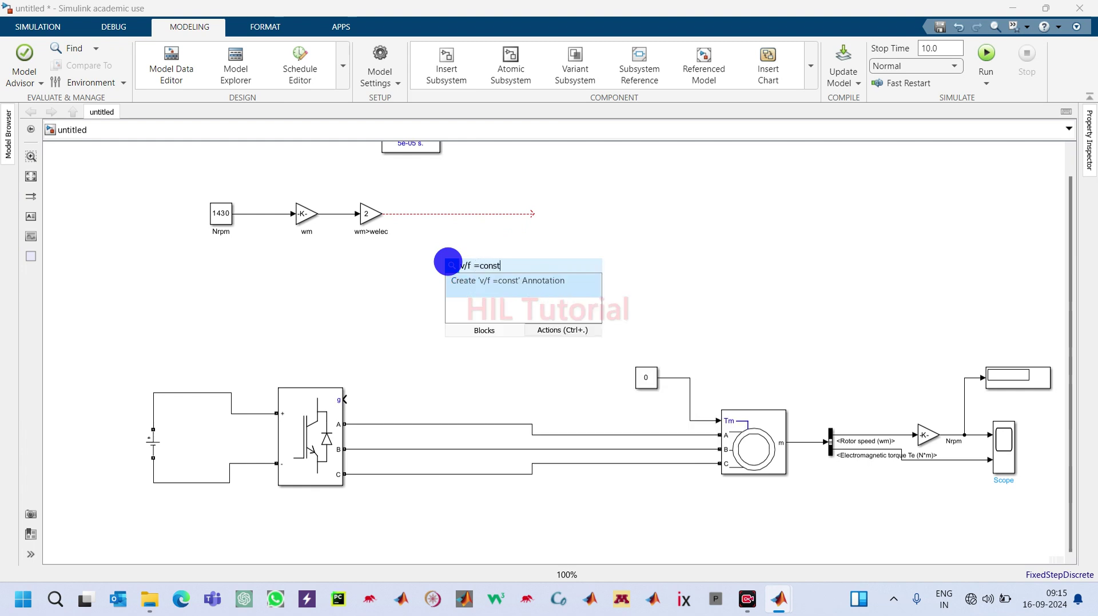
type("ant")
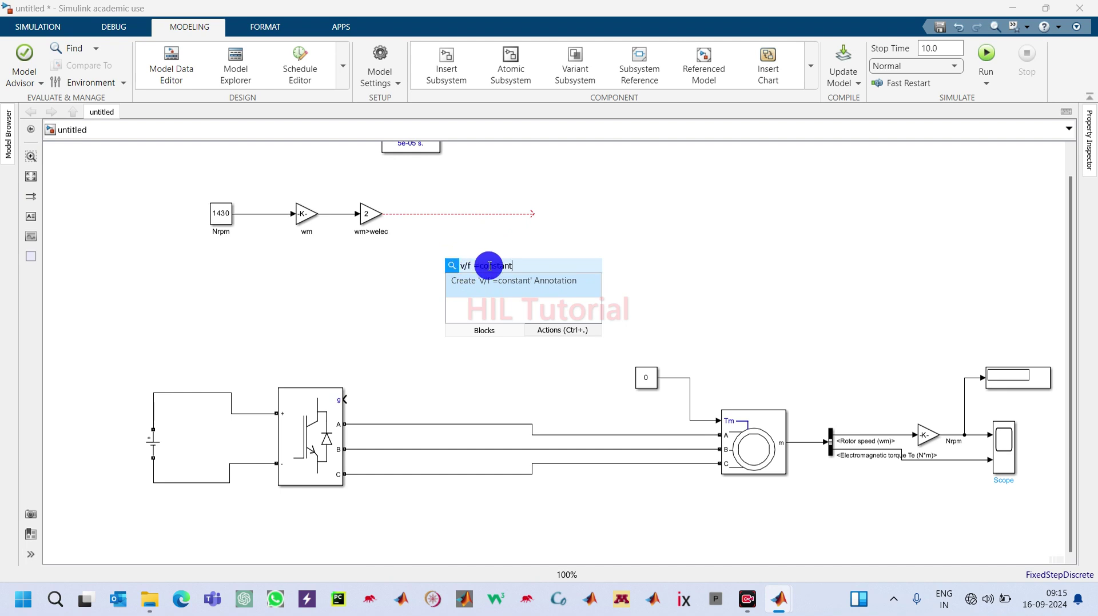
left_click(517, 284)
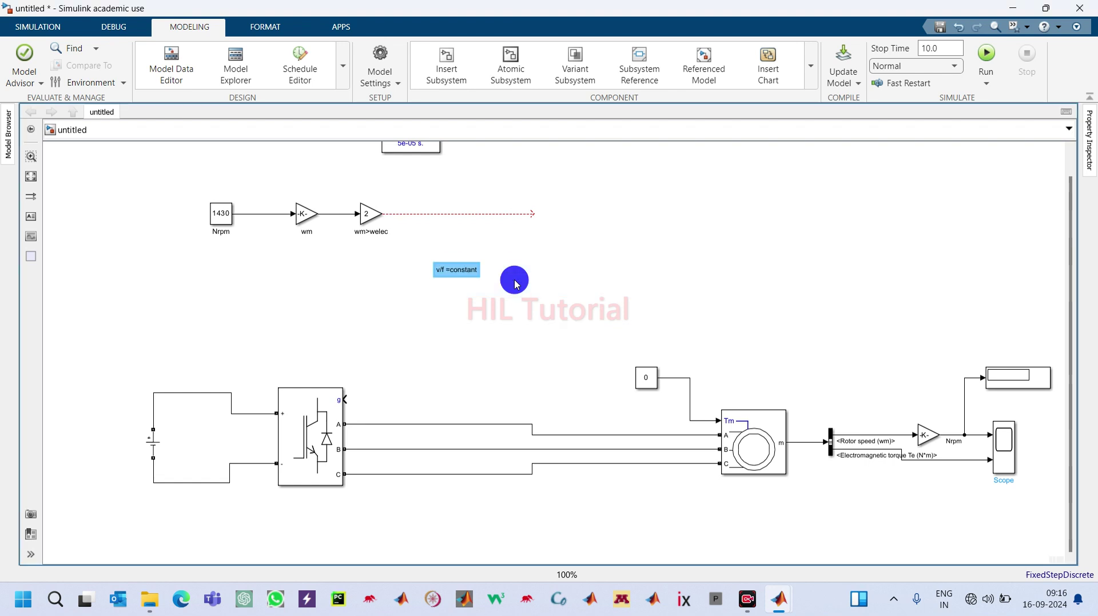
left_click_drag(463, 264, 246, 269)
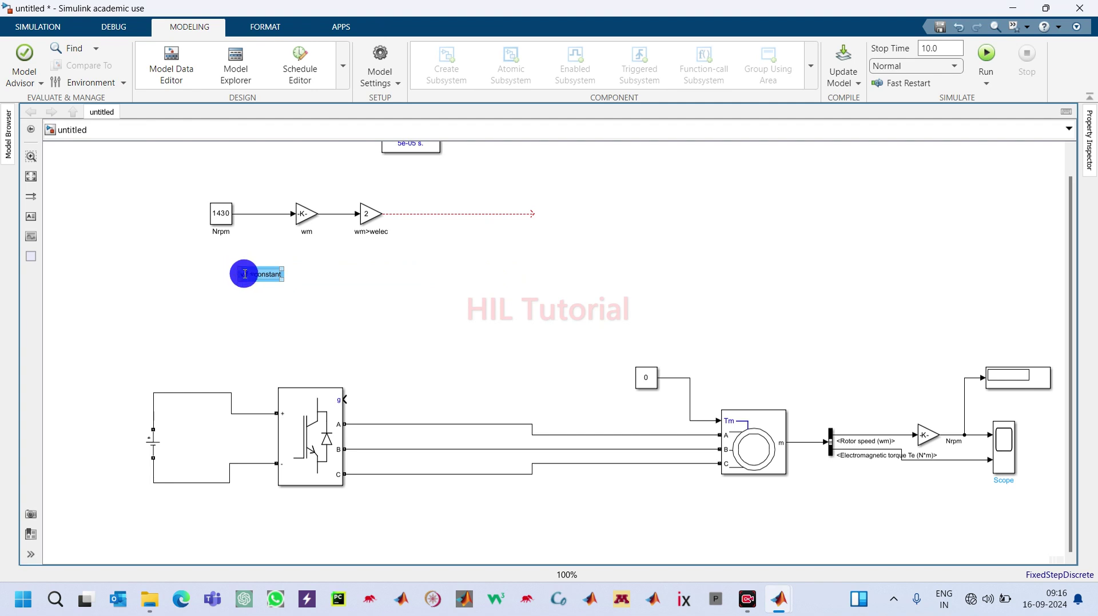
left_click(350, 291)
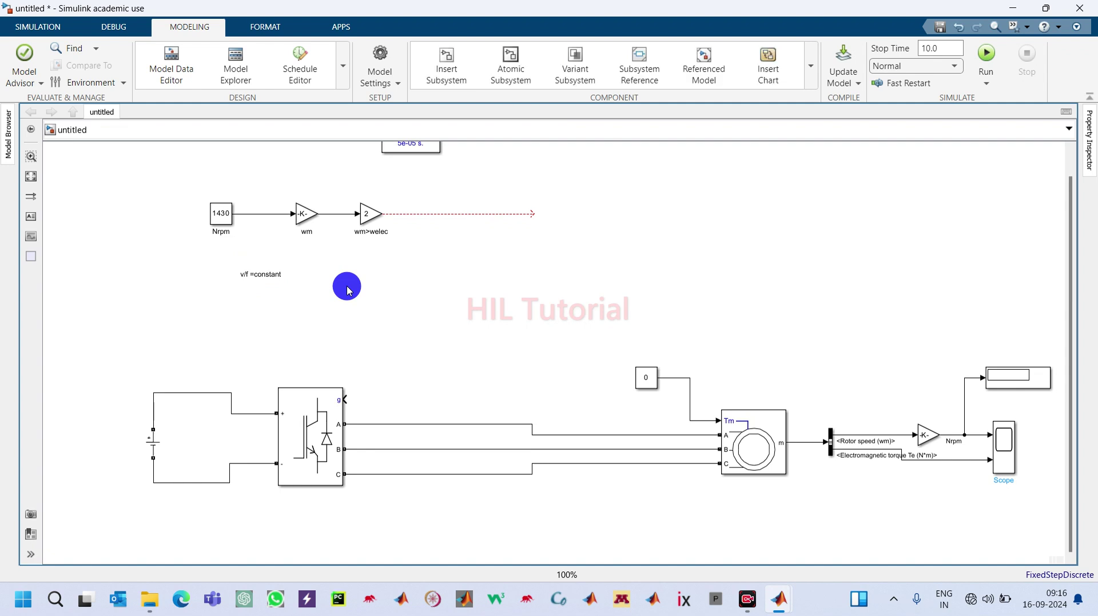
Step: Add an 'fpu = vpu' annotation beside the v/f note
double_click(321, 271)
type("fp")
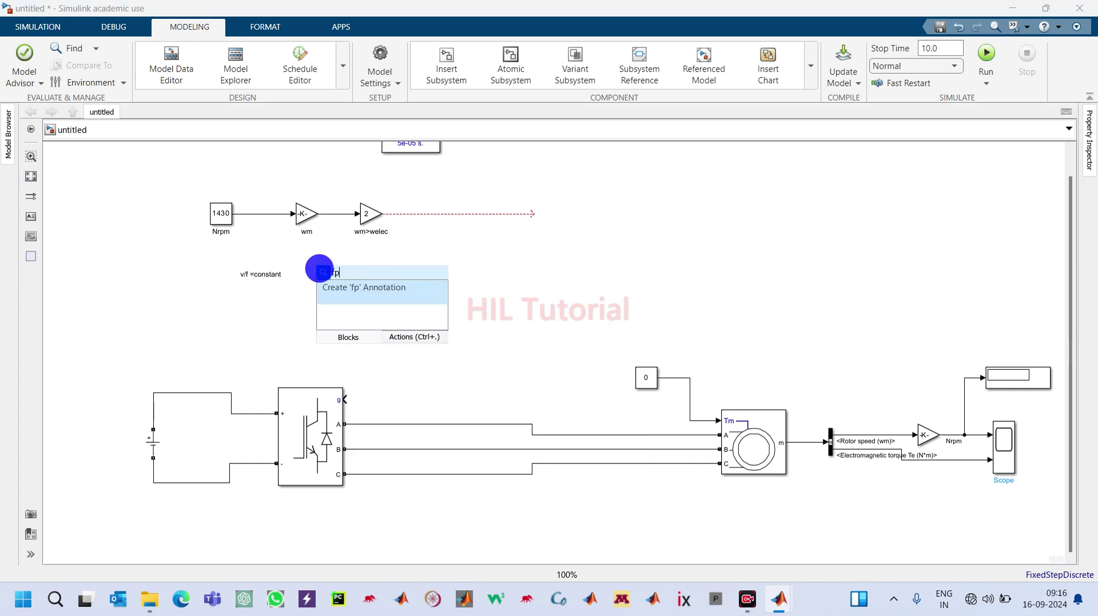
type("u = vpu")
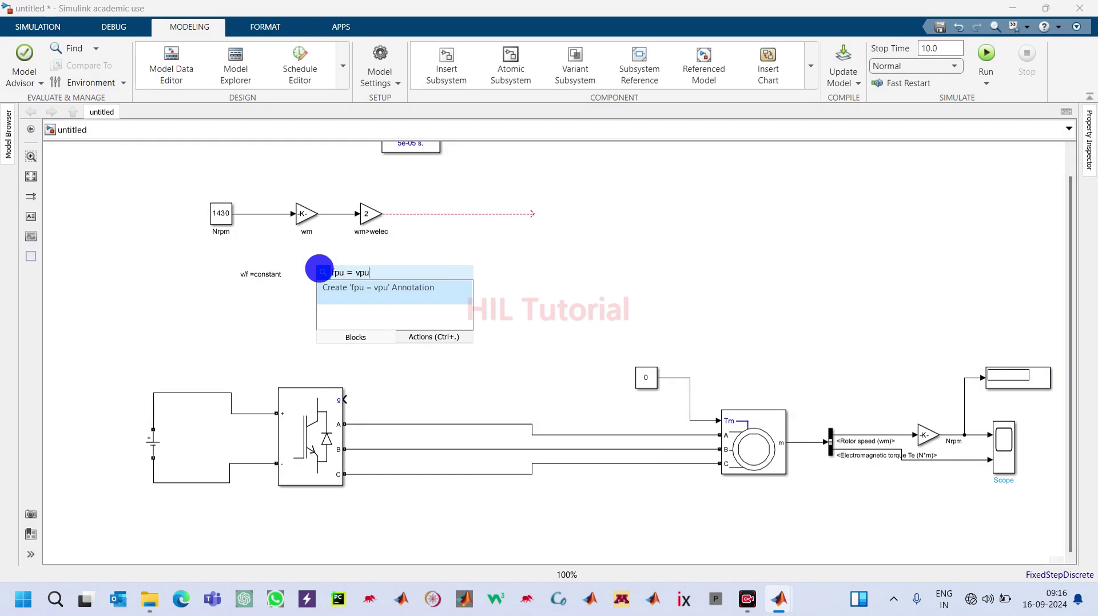
left_click(380, 290)
double_click(362, 282)
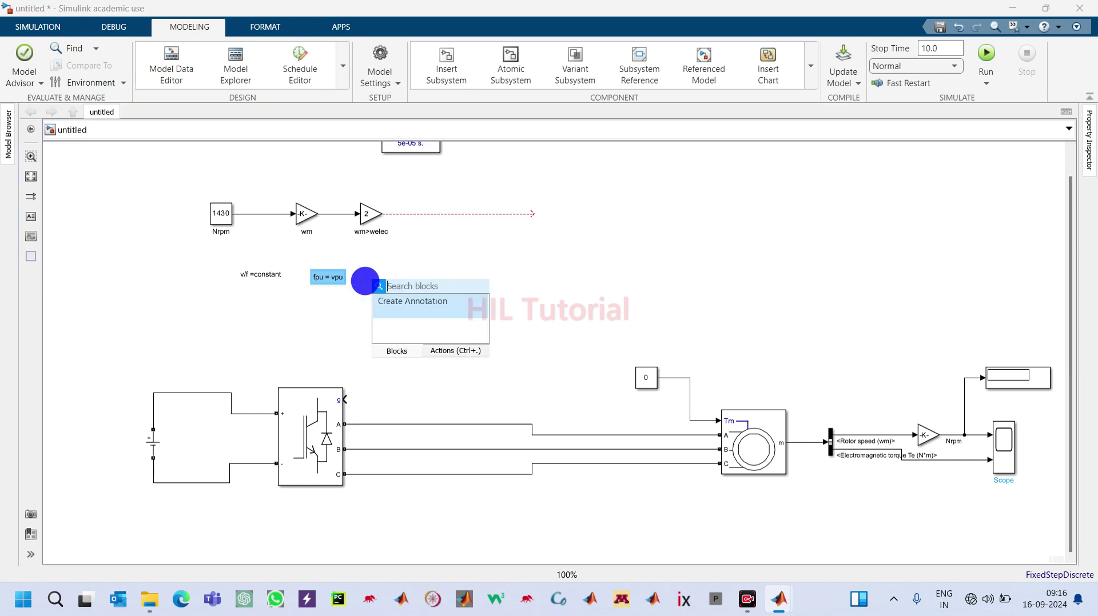
left_click(325, 296)
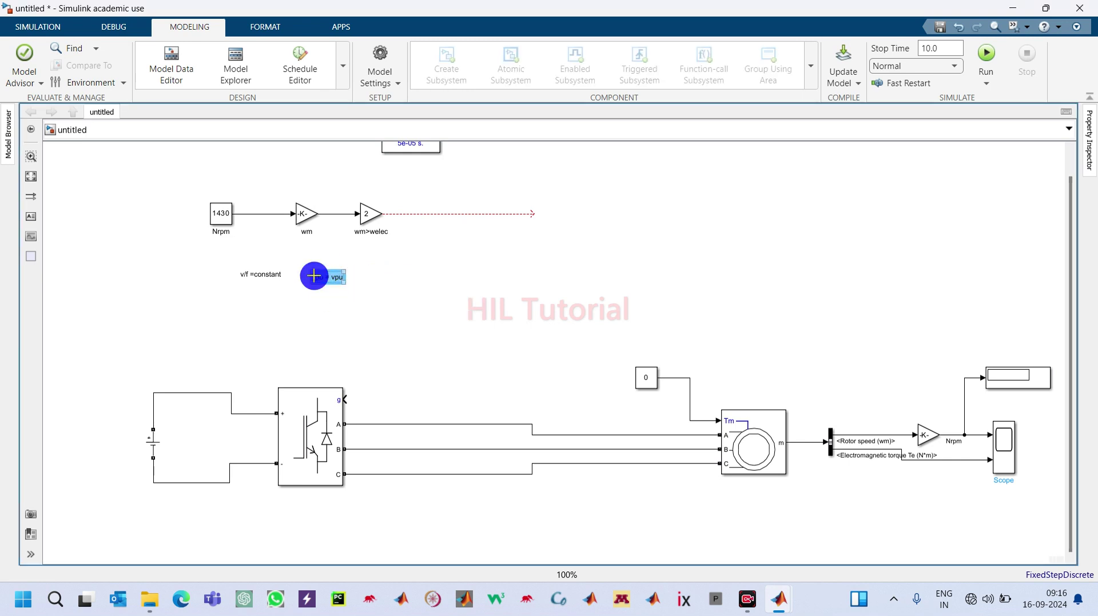
left_click(435, 223)
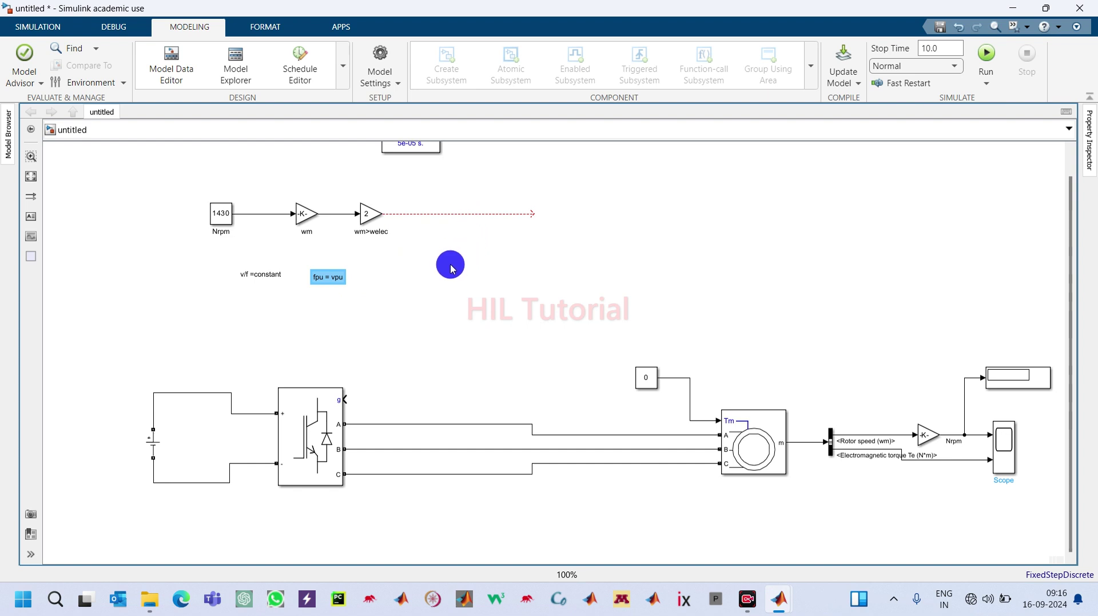
Step: Insert a Gain block above the wm>welec line and branch that signal into it
double_click(437, 251)
type("gain")
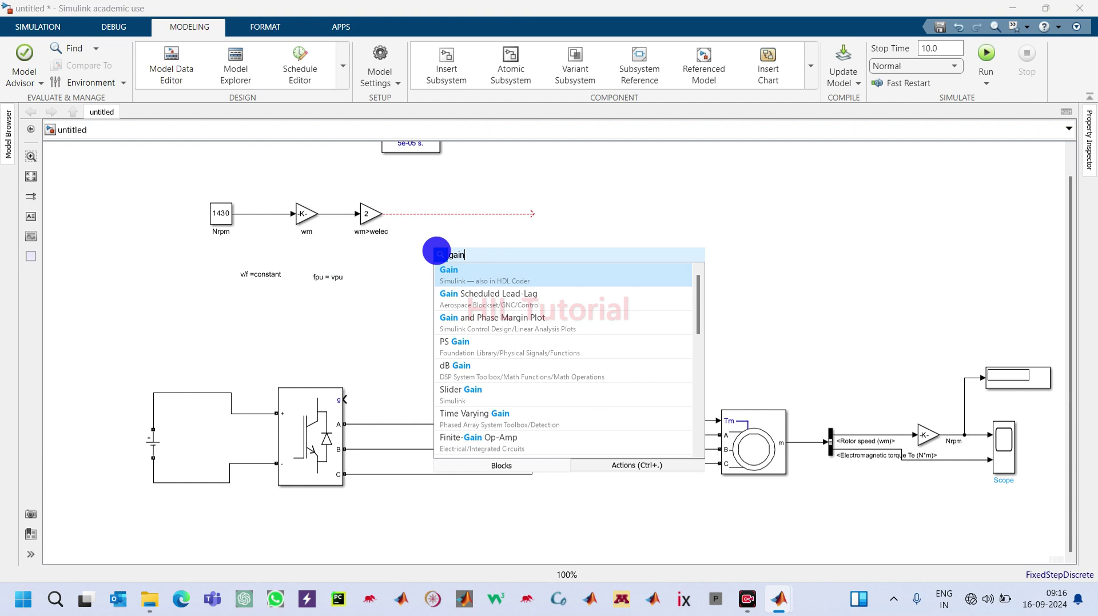
key("Return")
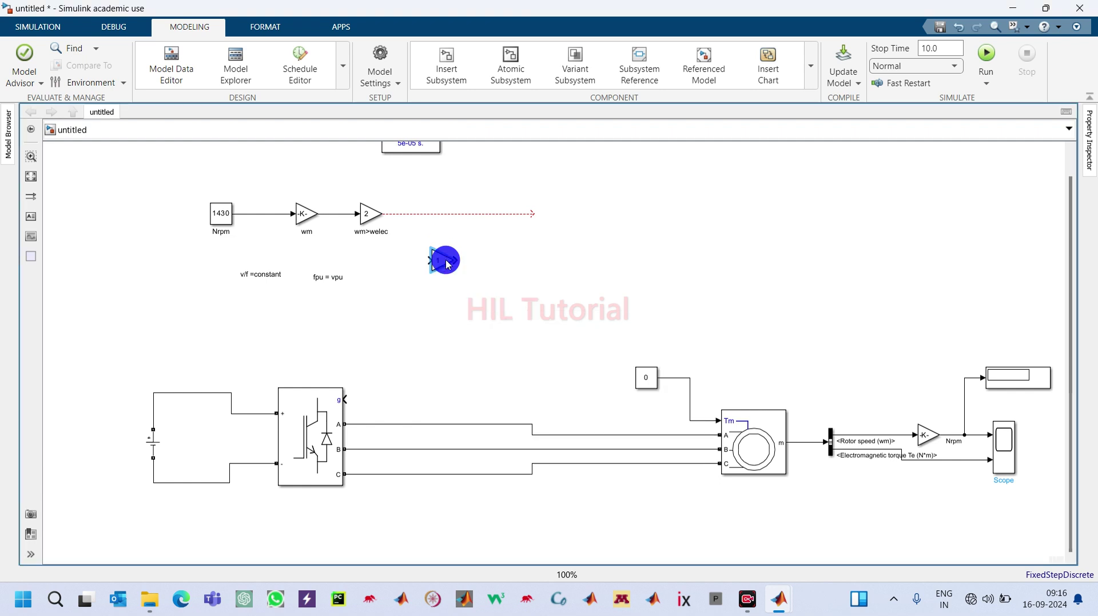
left_click_drag(446, 263, 462, 204)
left_click(495, 178)
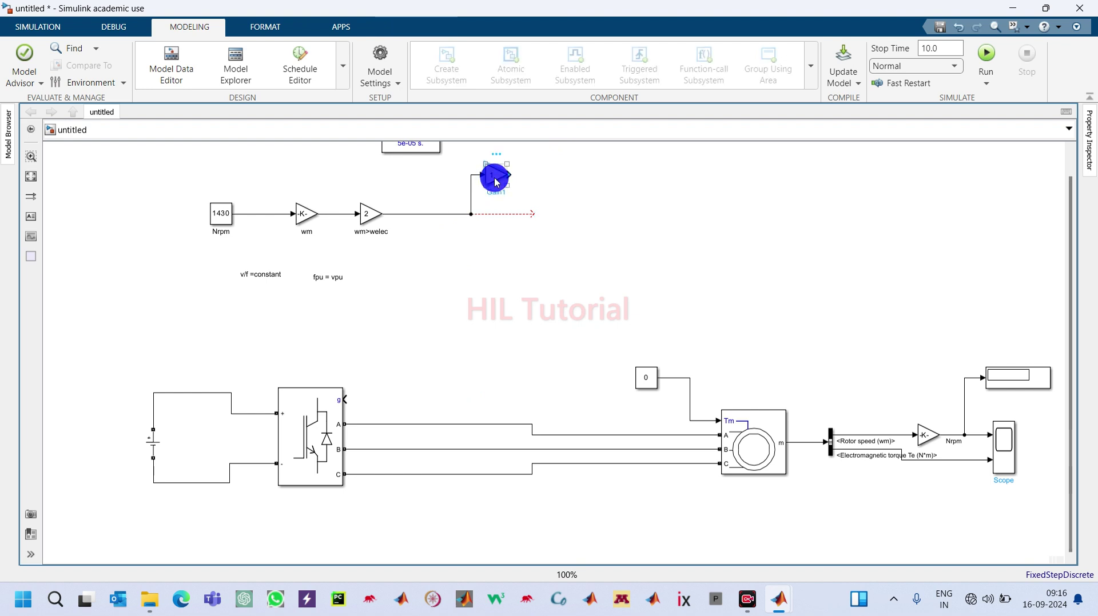
Step: Set the new gain to 1/(2*pi*50) and draw its output line
double_click(495, 180)
left_click(553, 158)
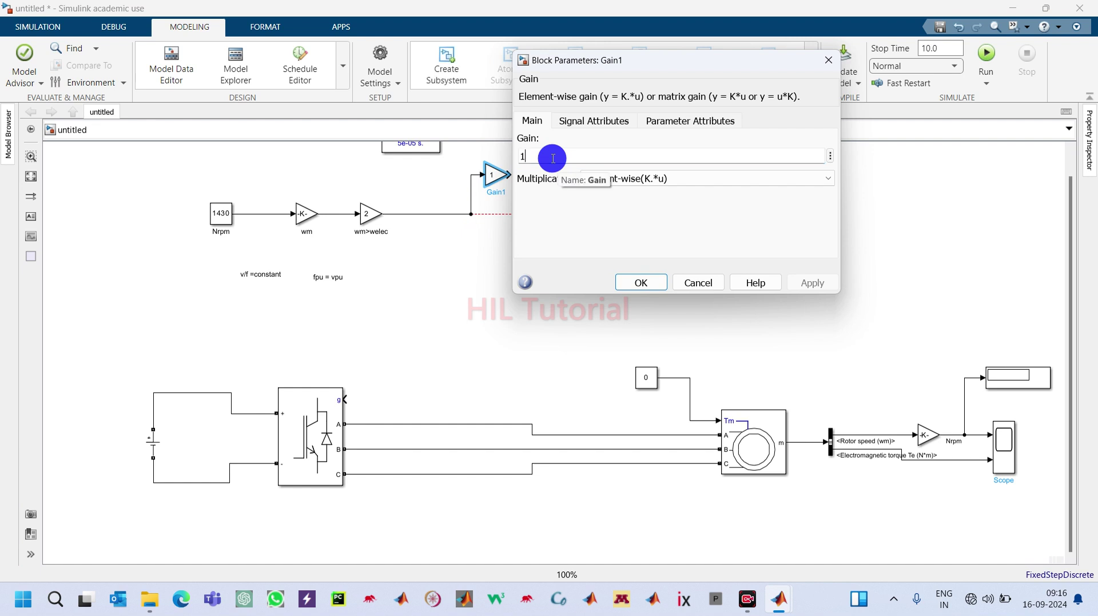
type("/")
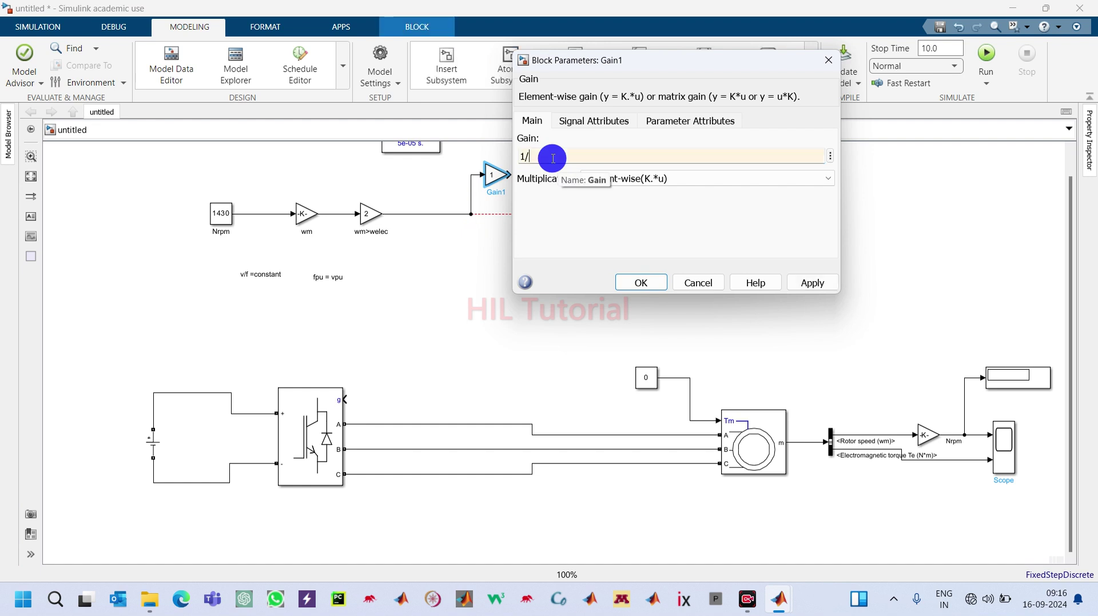
type("(2*pi*50")
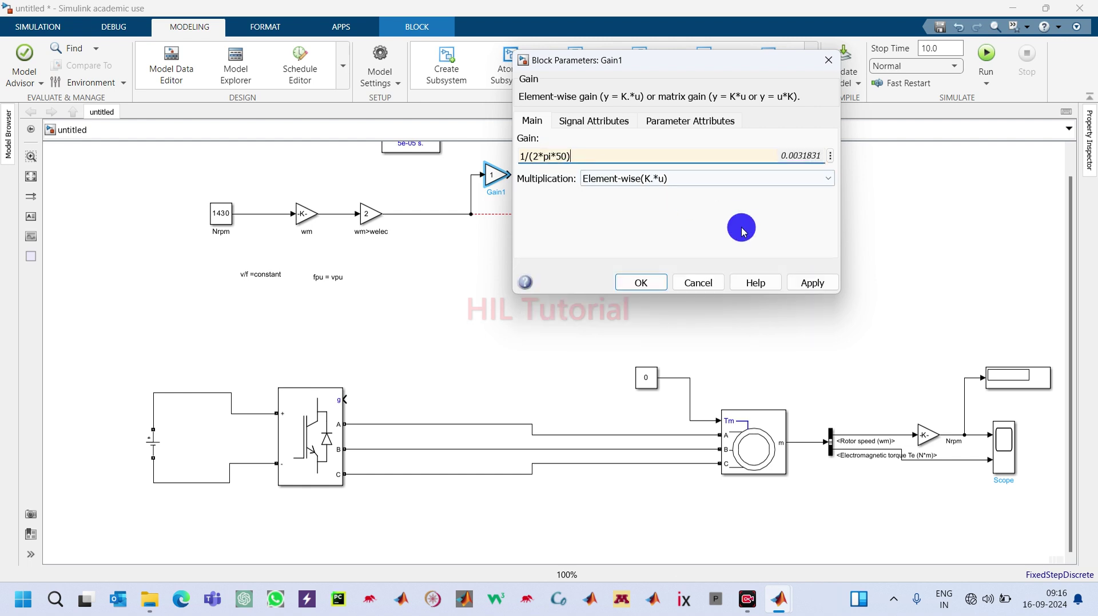
left_click(813, 282)
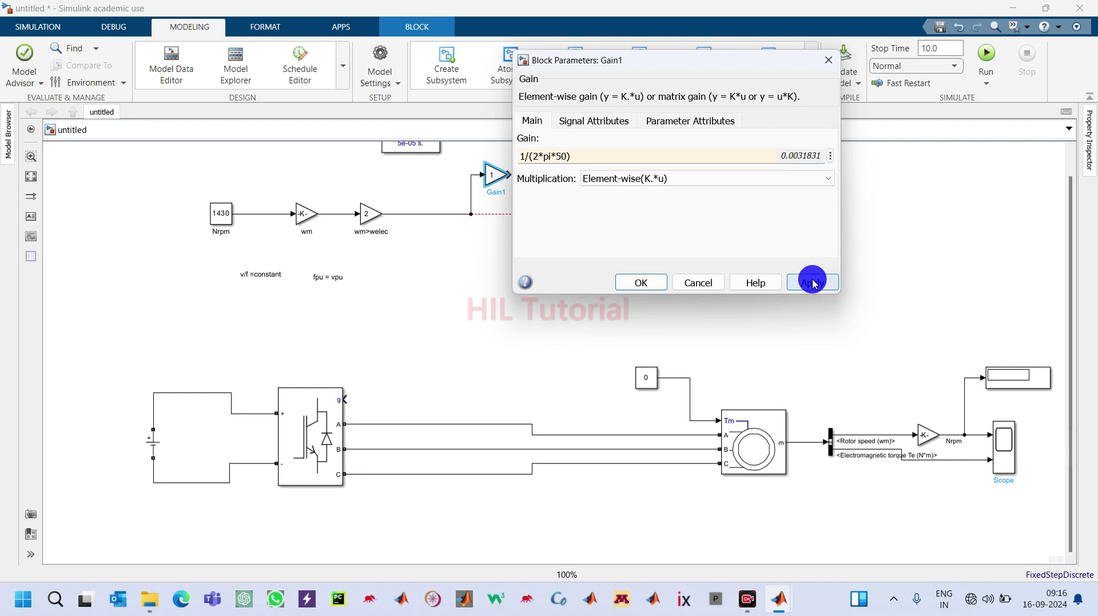
left_click(641, 282)
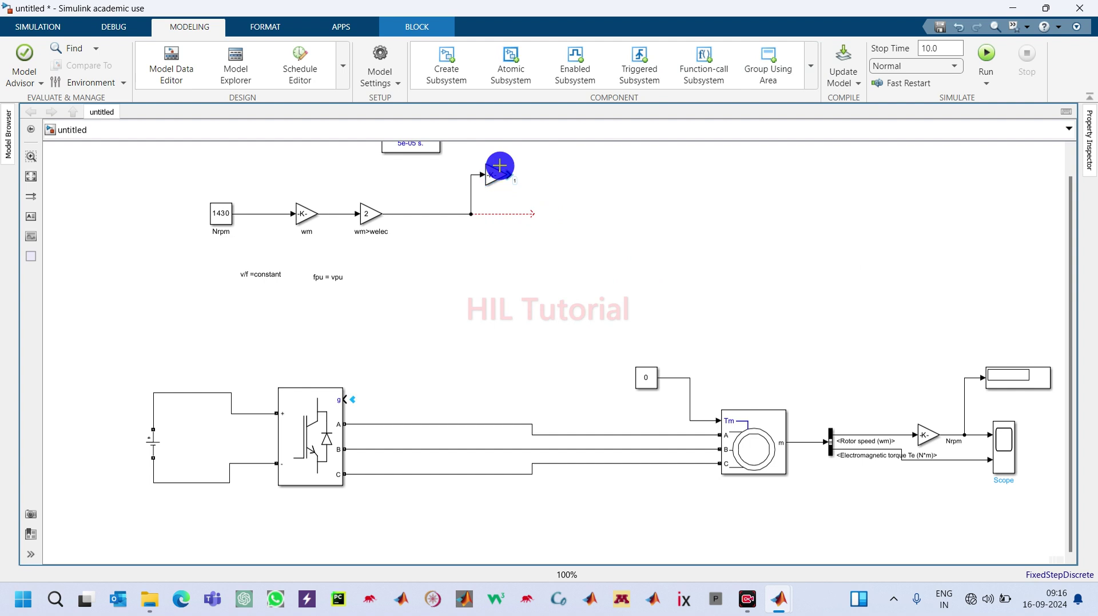
left_click_drag(499, 165, 632, 174)
Step: Finish the gain's output line and label it Vpu
left_click(569, 182)
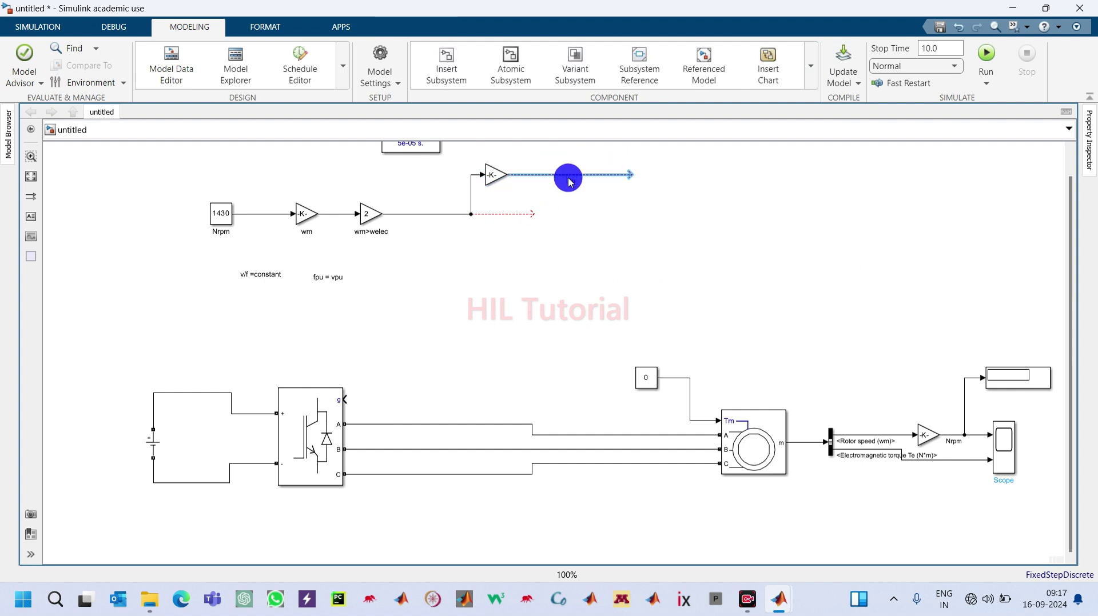
double_click(570, 178)
type("Vpu")
left_click(492, 177)
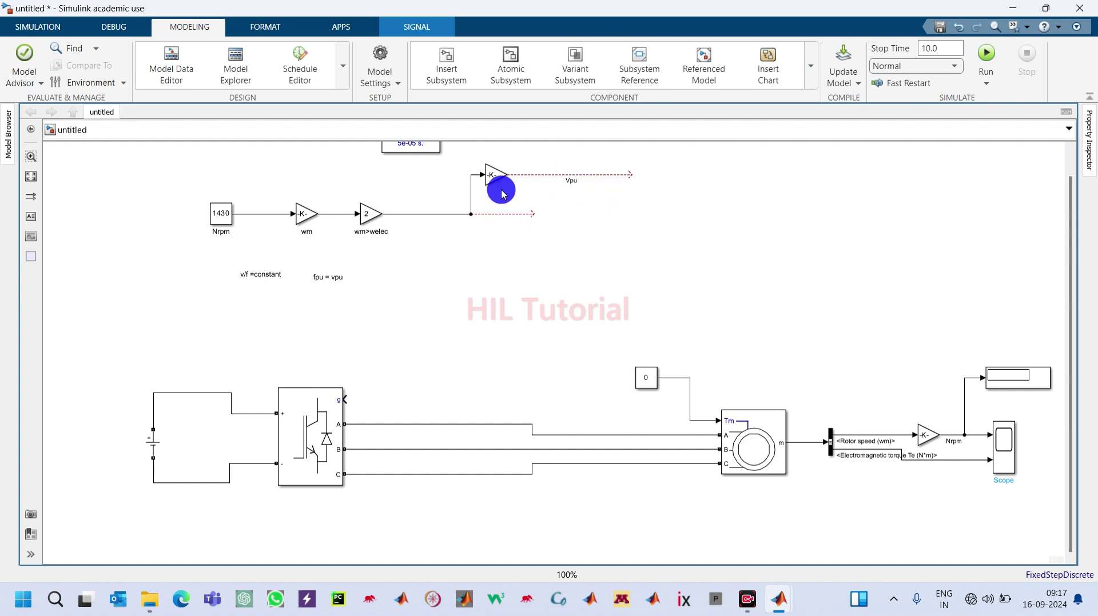
Step: Name the gain block fpu and extend the lower wm>welec branch line further right
left_click(494, 187)
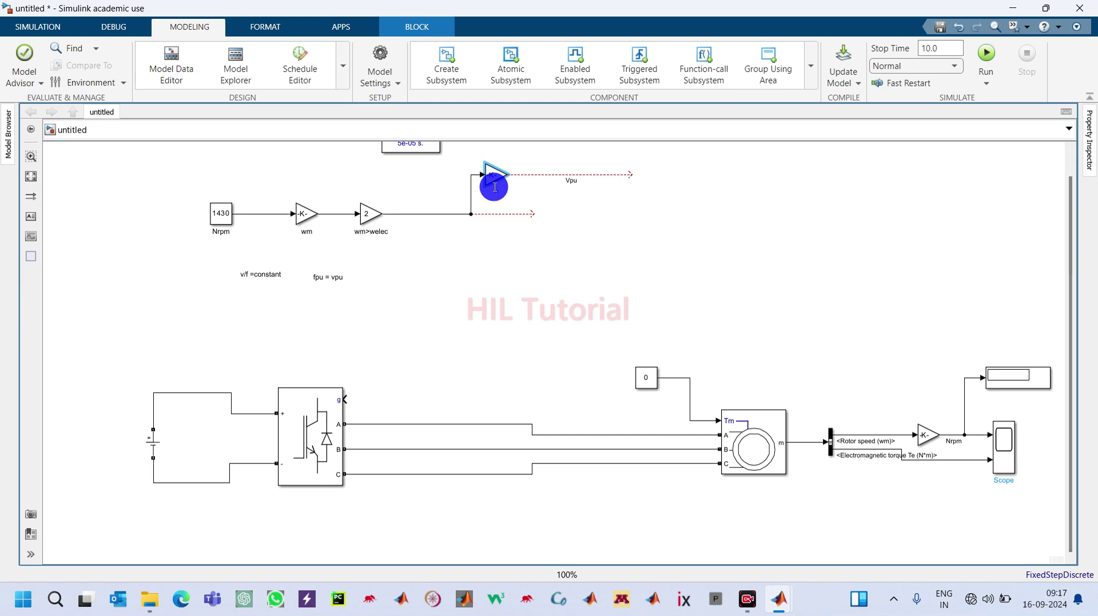
left_click(617, 199)
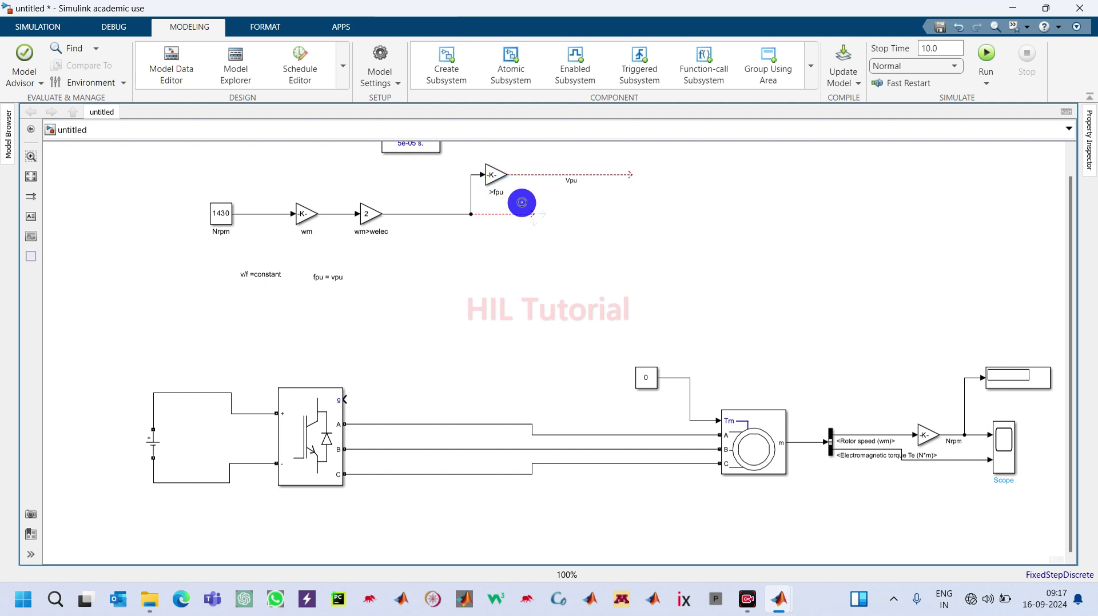
left_click_drag(523, 201, 626, 209)
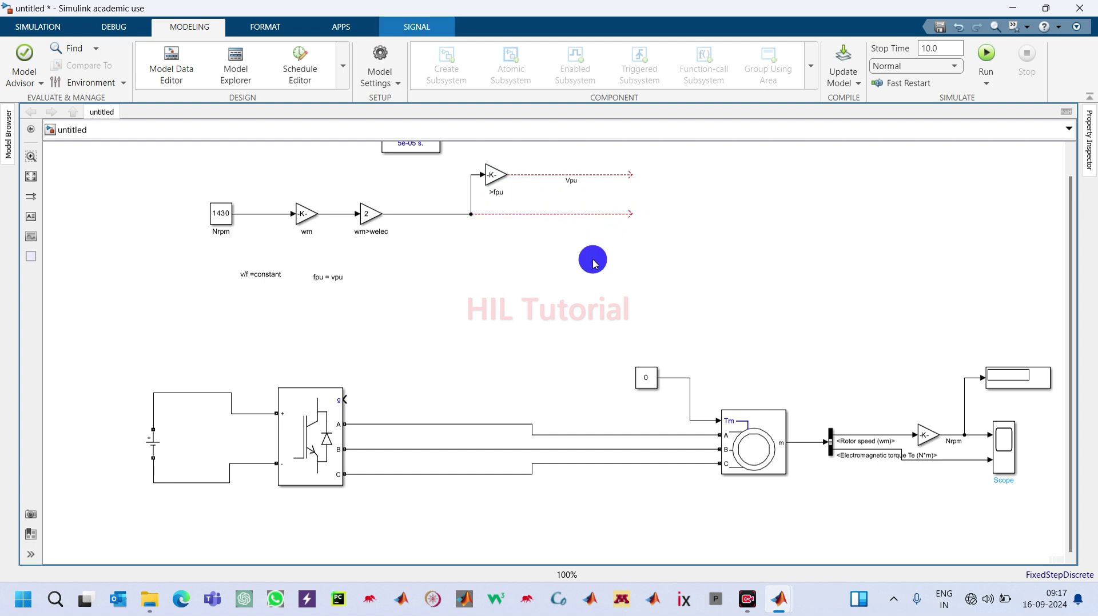
left_click(593, 263)
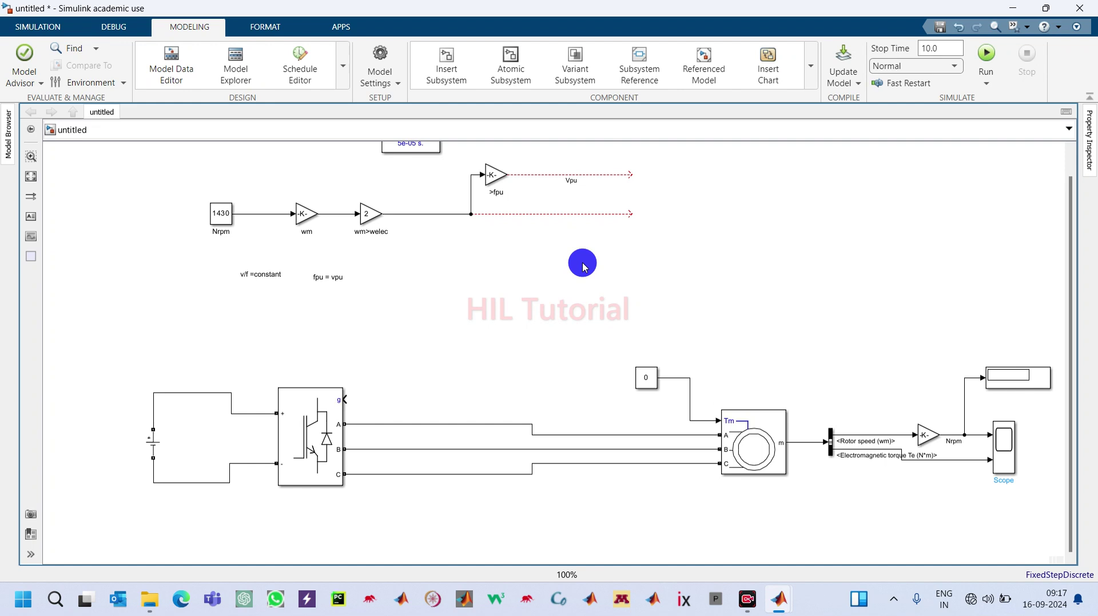
Step: Insert a Discrete-Time Integrator and connect it to the end of the lower wm>welec branch
double_click(583, 265)
type("In")
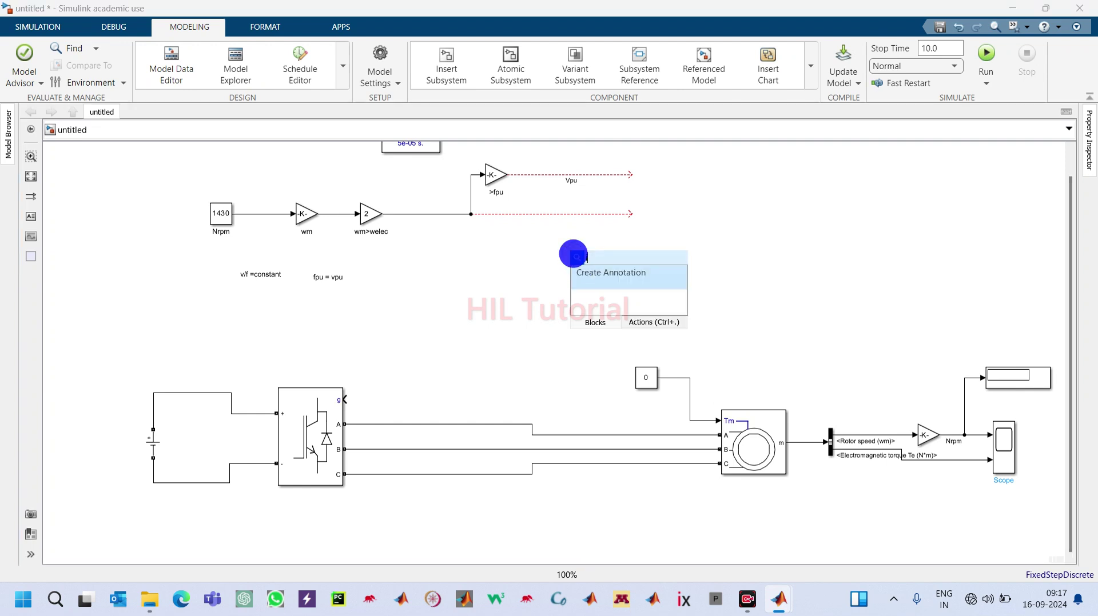
type("ter")
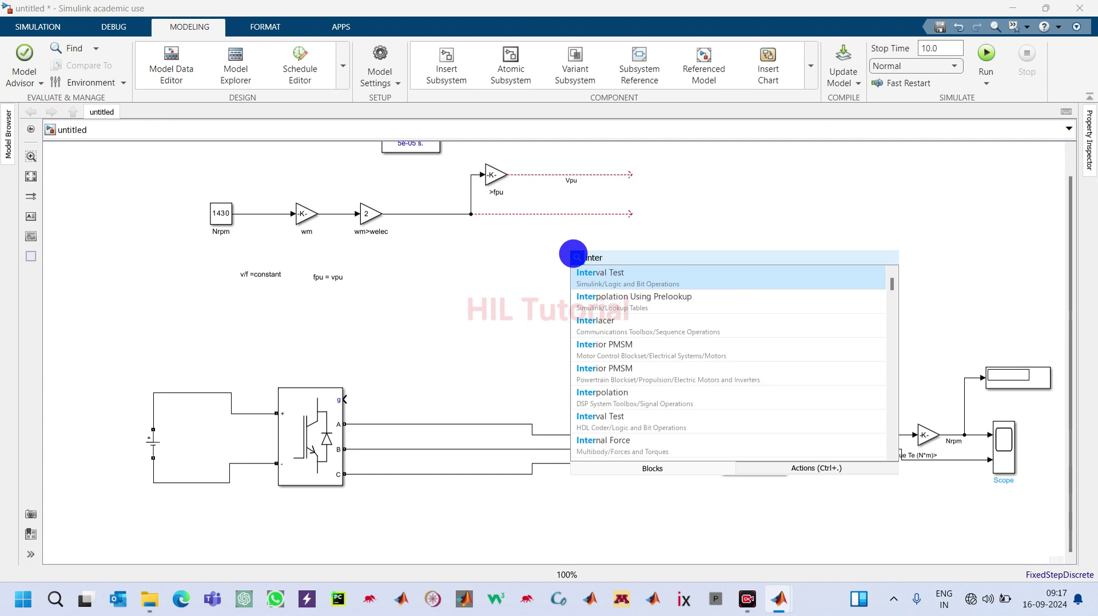
key("BackSpace")
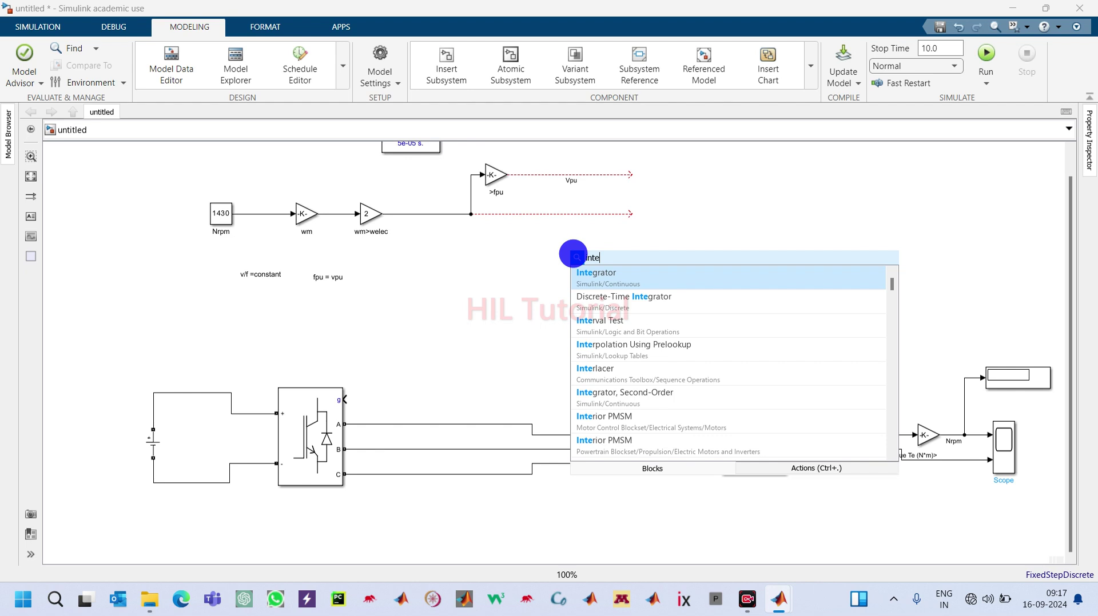
type("gr")
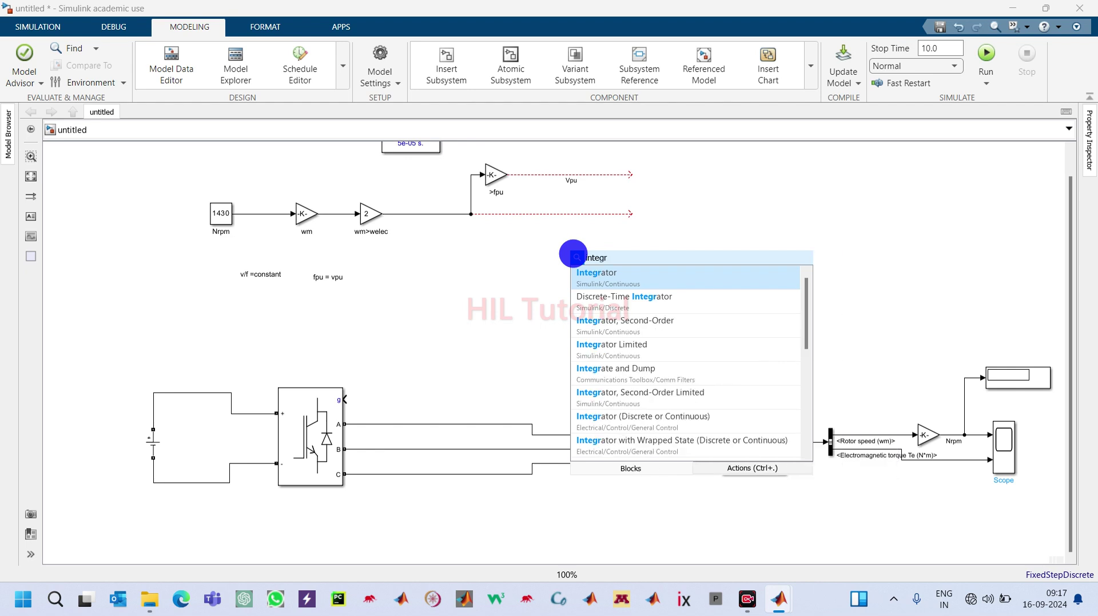
key("Down")
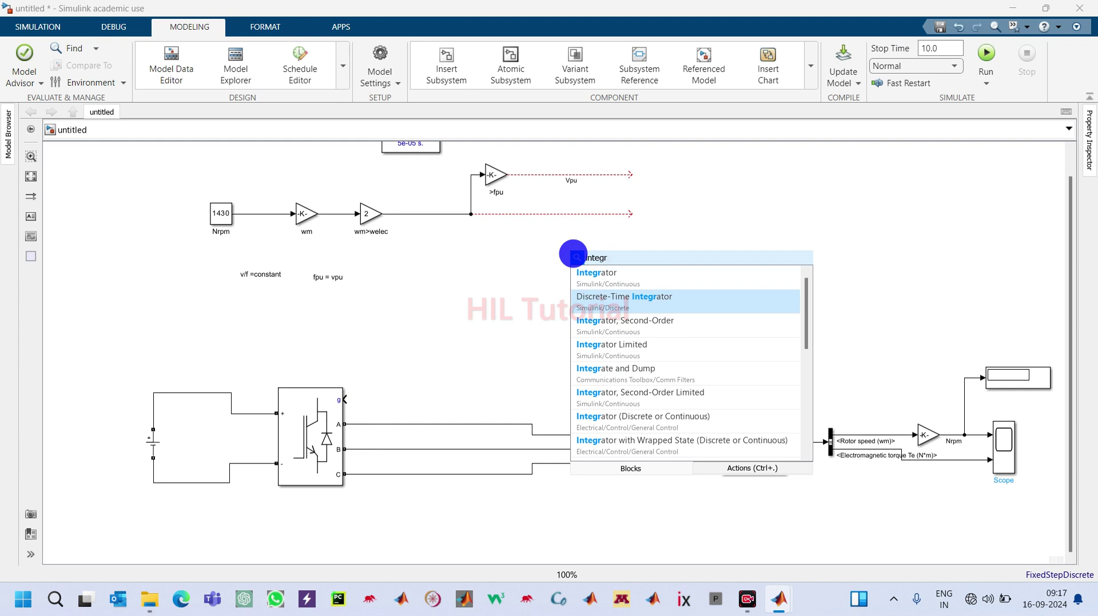
key("Return")
left_click_drag(584, 267, 599, 219)
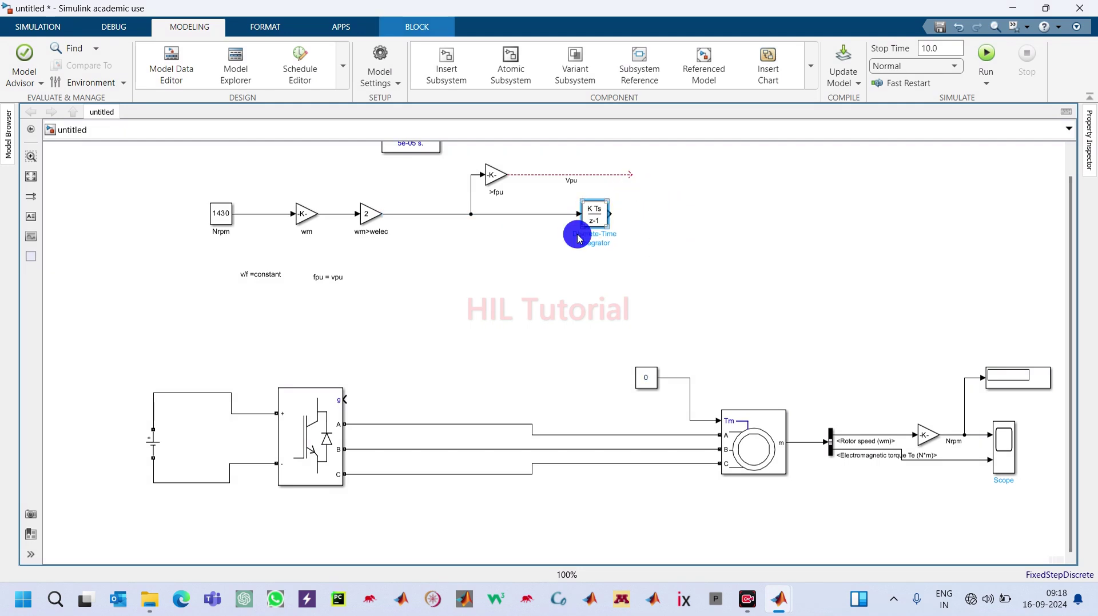
left_click(587, 230)
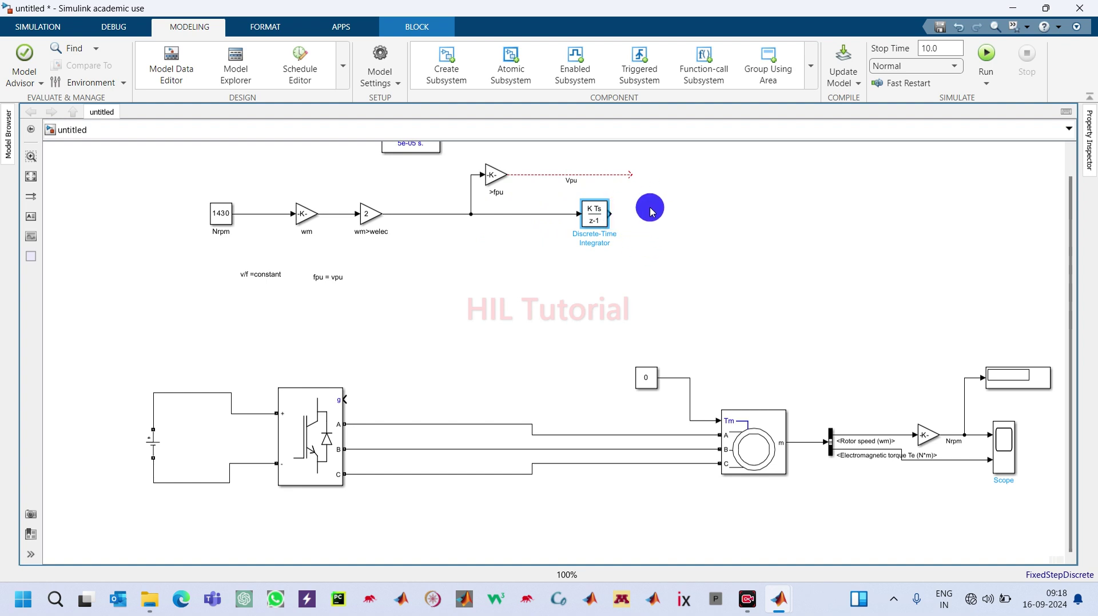
Step: Insert a Math Function block wired to the K Ts/(z-1) integrator's output
left_click_drag(617, 219, 671, 206)
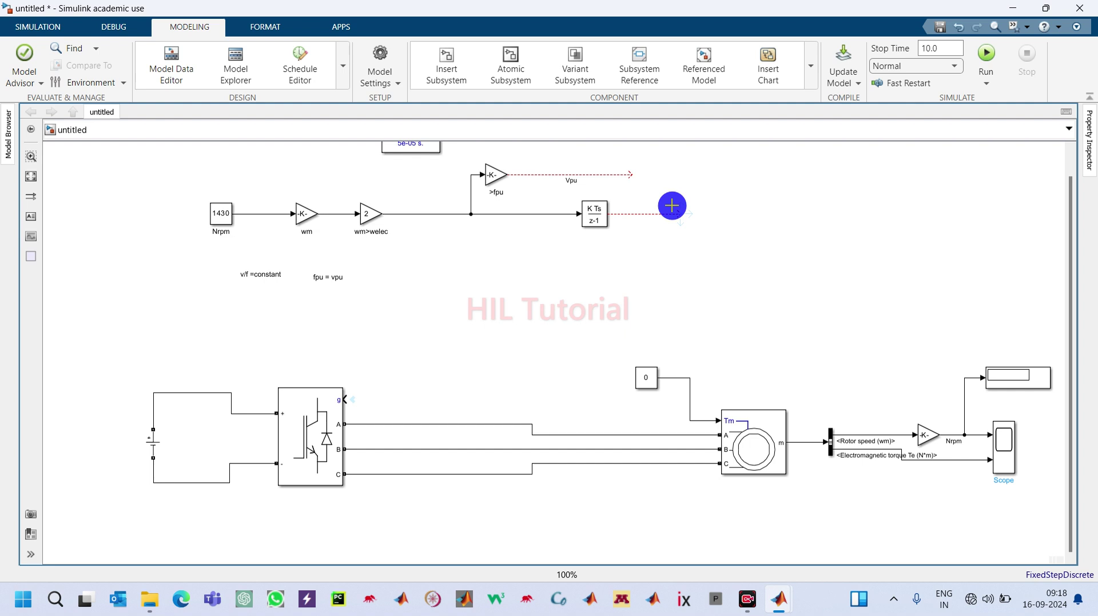
mouse_move(672, 206)
left_mouse_down()
mouse_move(667, 231)
mouse_move(658, 222)
left_mouse_up()
type("math")
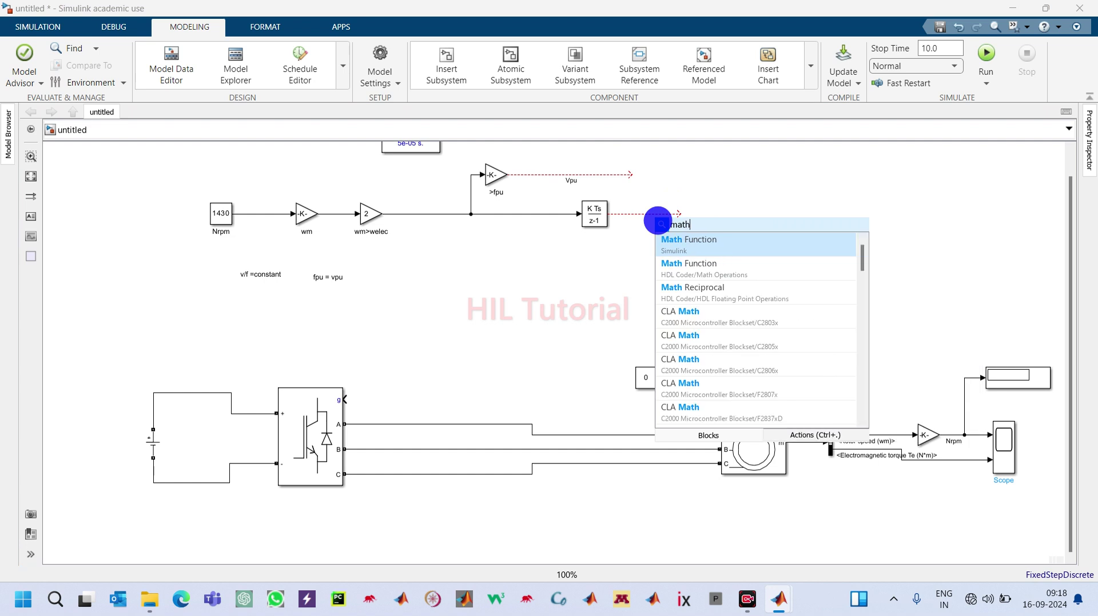
key("Return")
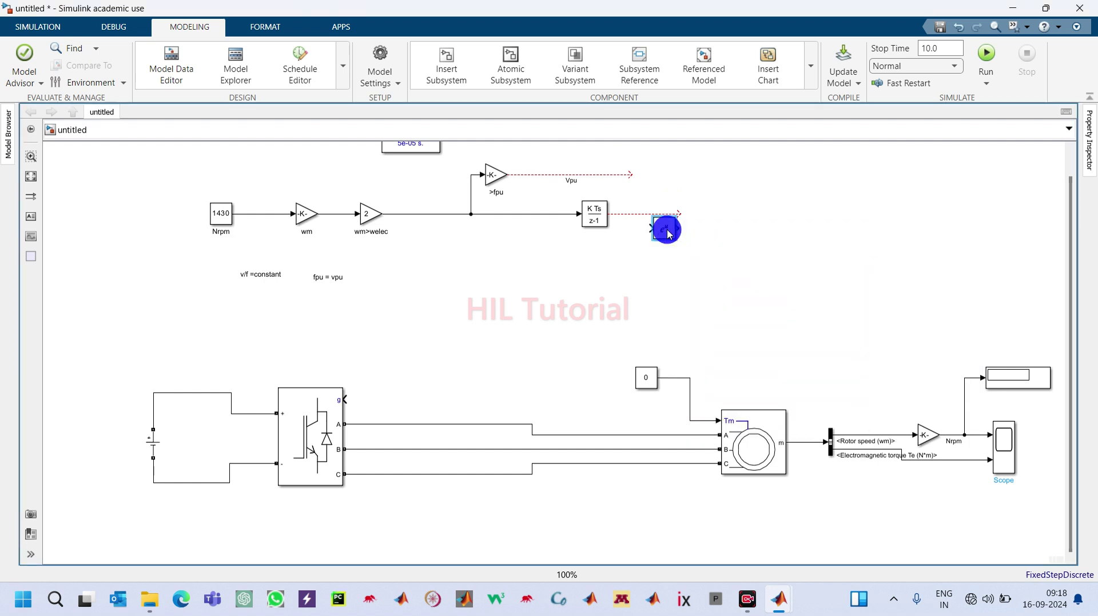
left_click_drag(668, 233, 694, 220)
Step: Set the Math Function block to mod, apply it, and line the block up with its input
double_click(694, 219)
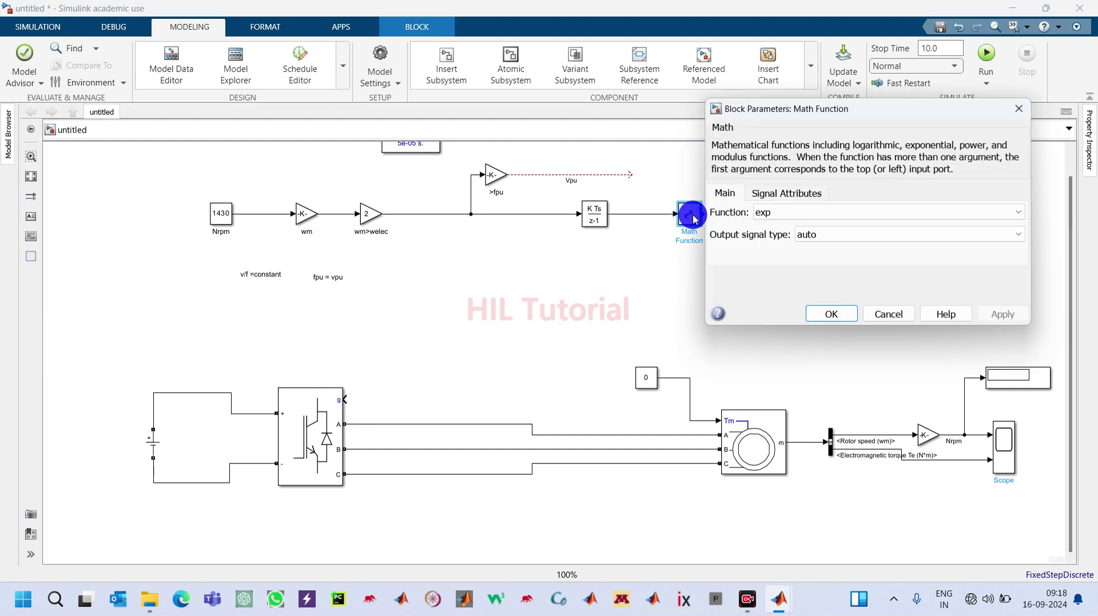
left_click(764, 213)
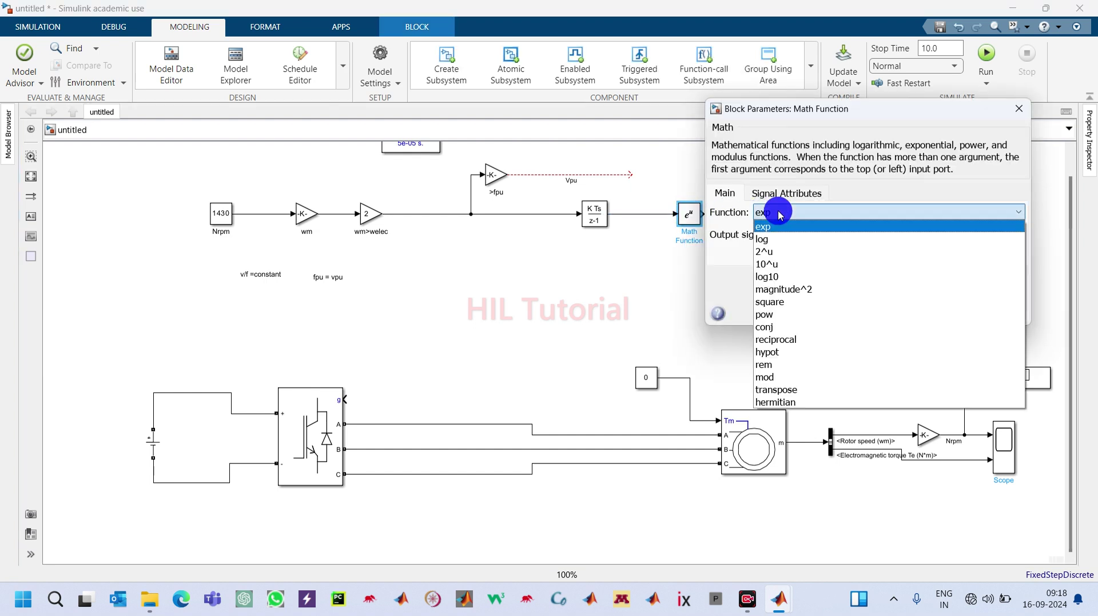
left_click(784, 379)
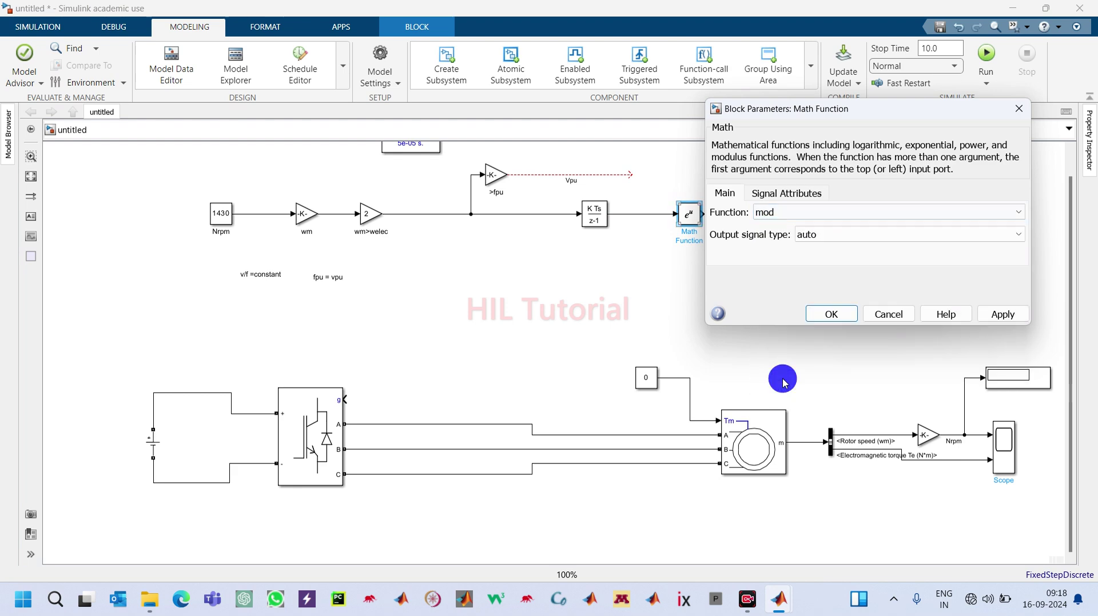
left_click(1003, 315)
left_click(834, 313)
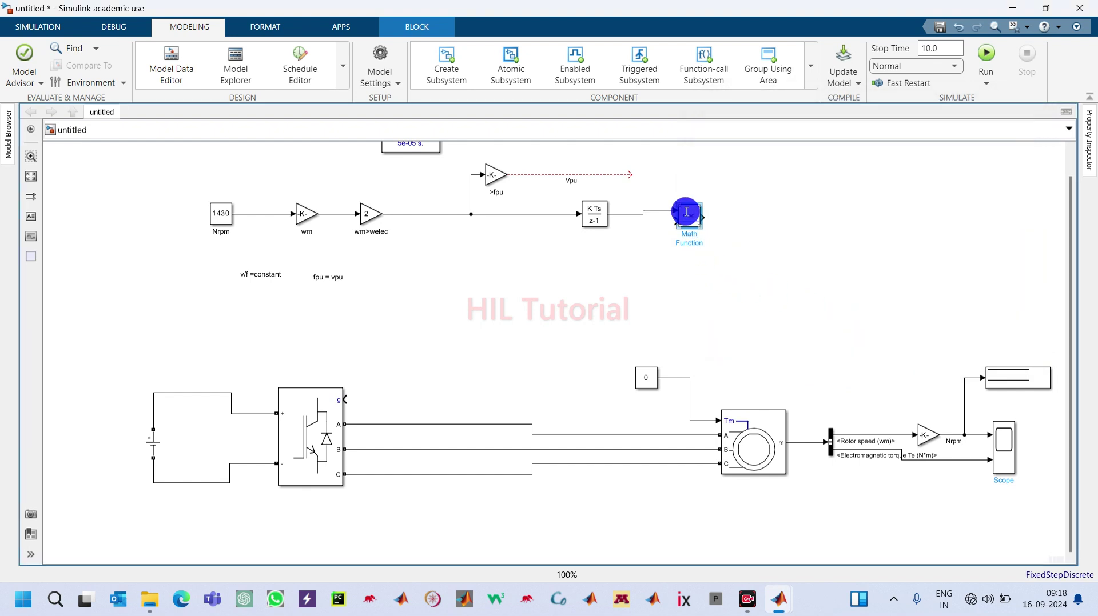
left_click_drag(686, 212, 690, 217)
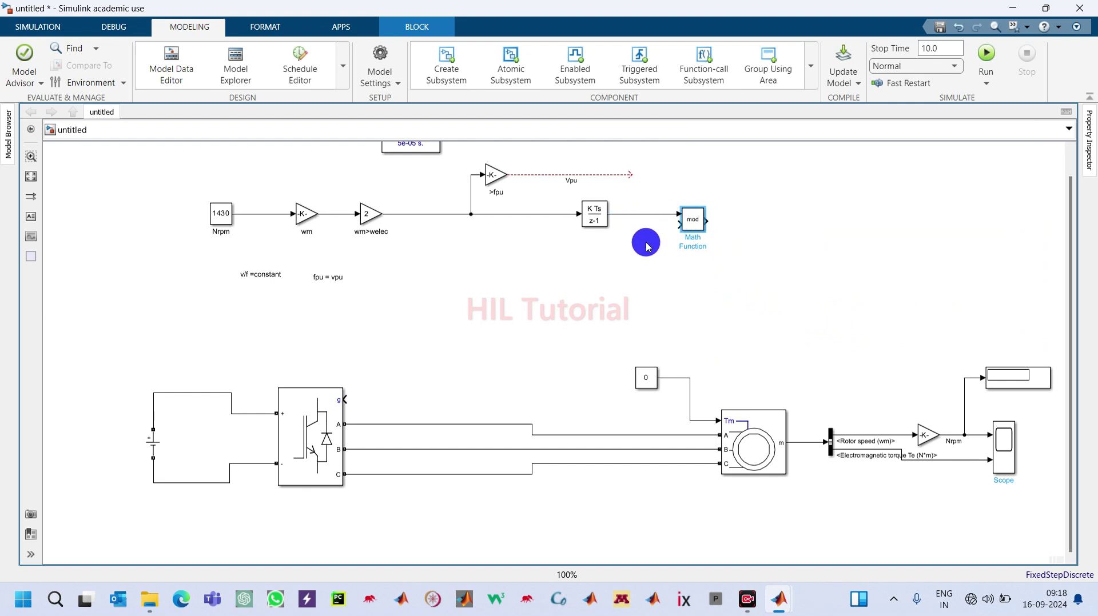
Step: Add a Constant of 2*pi with a blank sample time into mod's second input
double_click(553, 284)
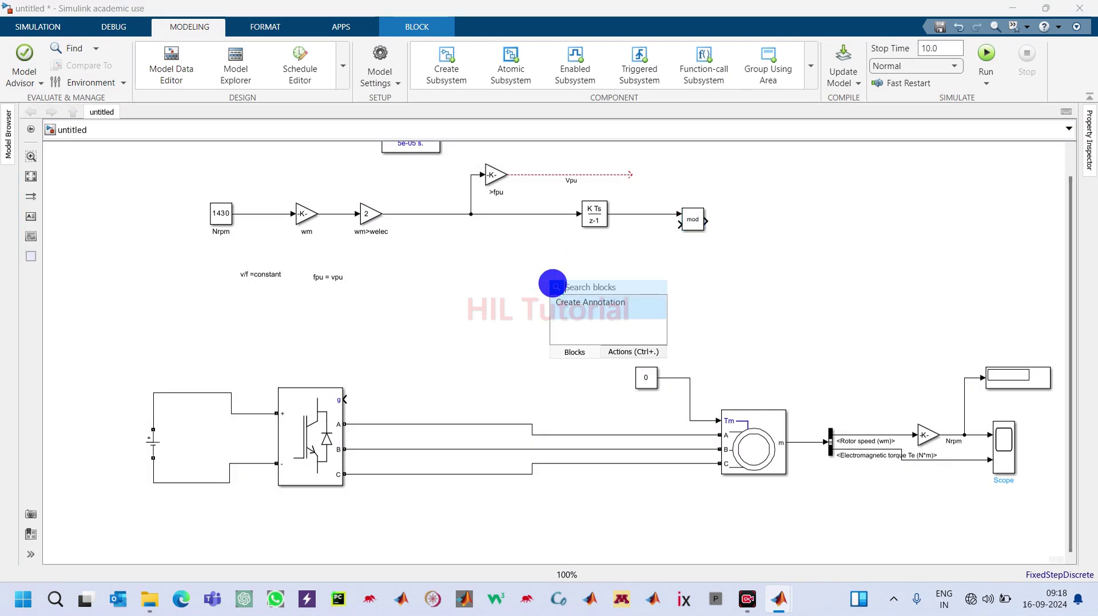
type("con")
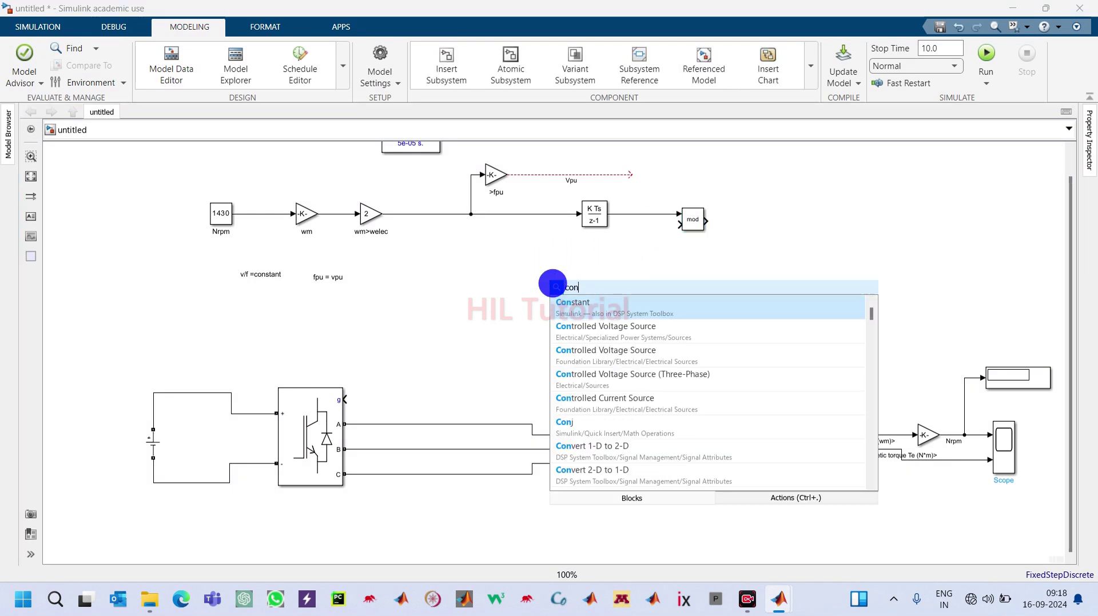
left_click(564, 296)
left_click_drag(563, 296, 613, 245)
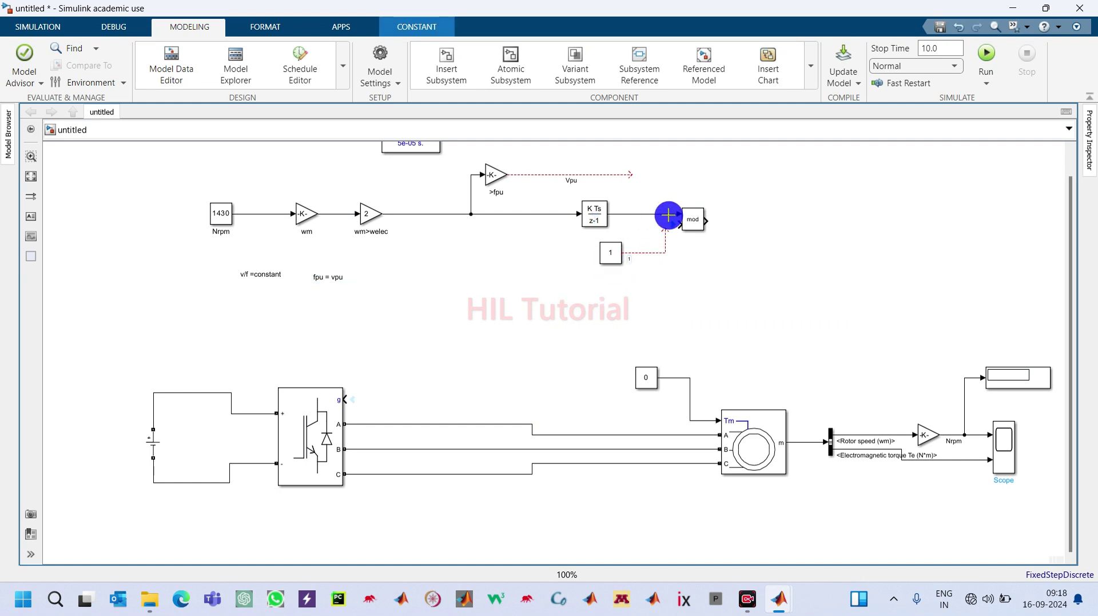
left_click_drag(679, 225, 613, 257)
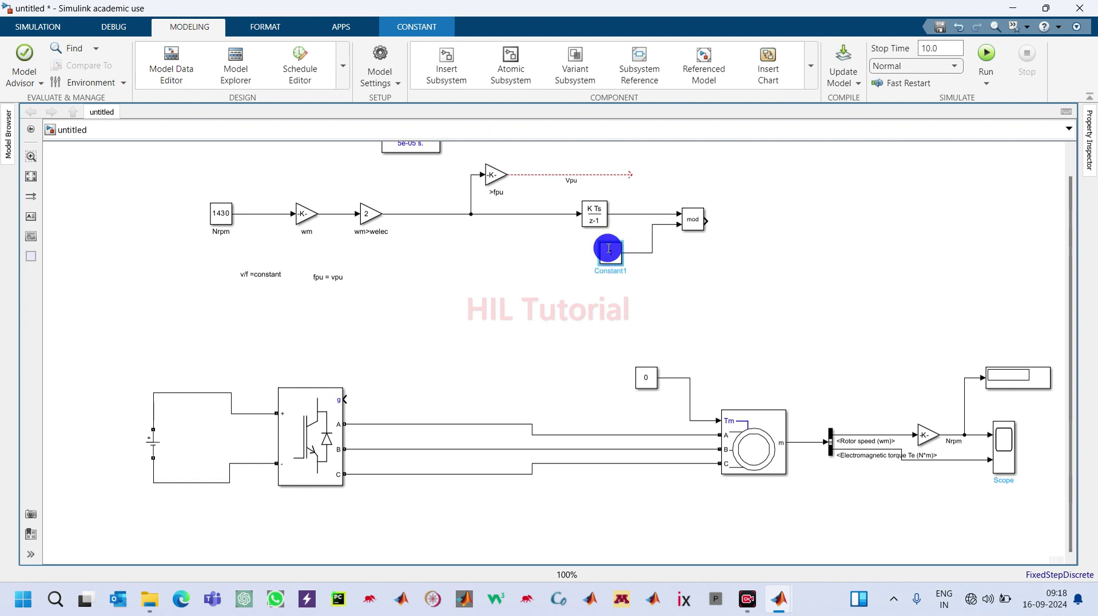
double_click(611, 252)
type("2*pi")
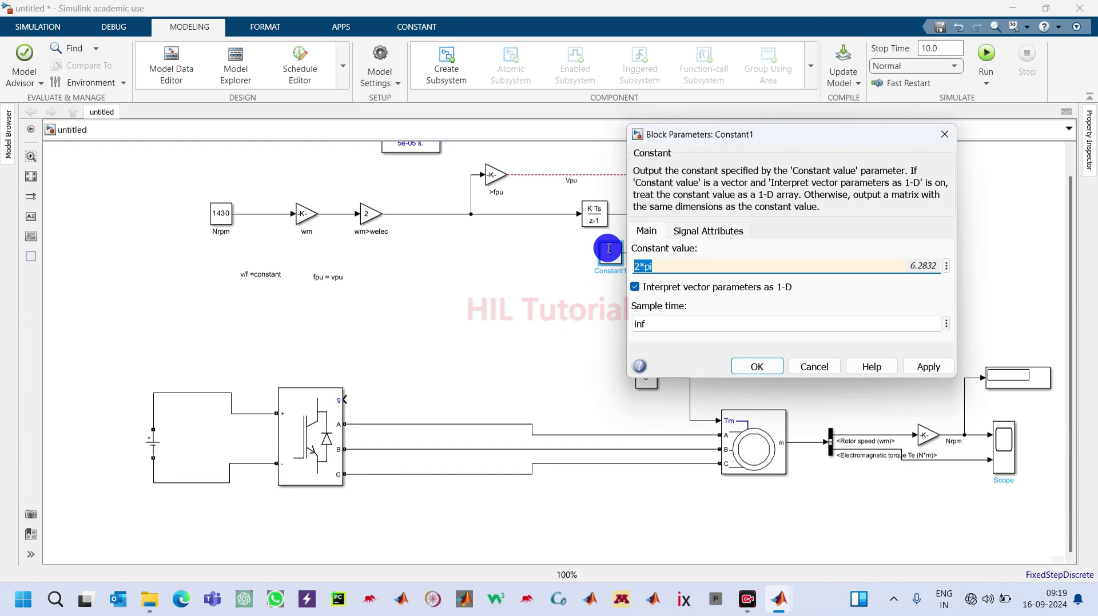
left_click(608, 249)
double_click(643, 324)
double_click(649, 322)
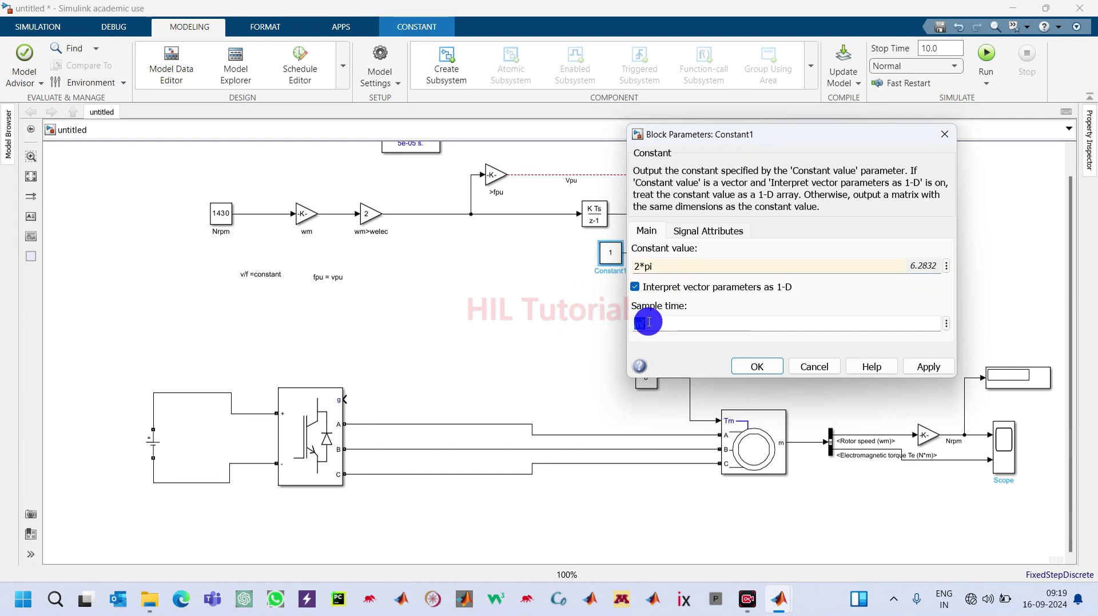
key("BackSpace")
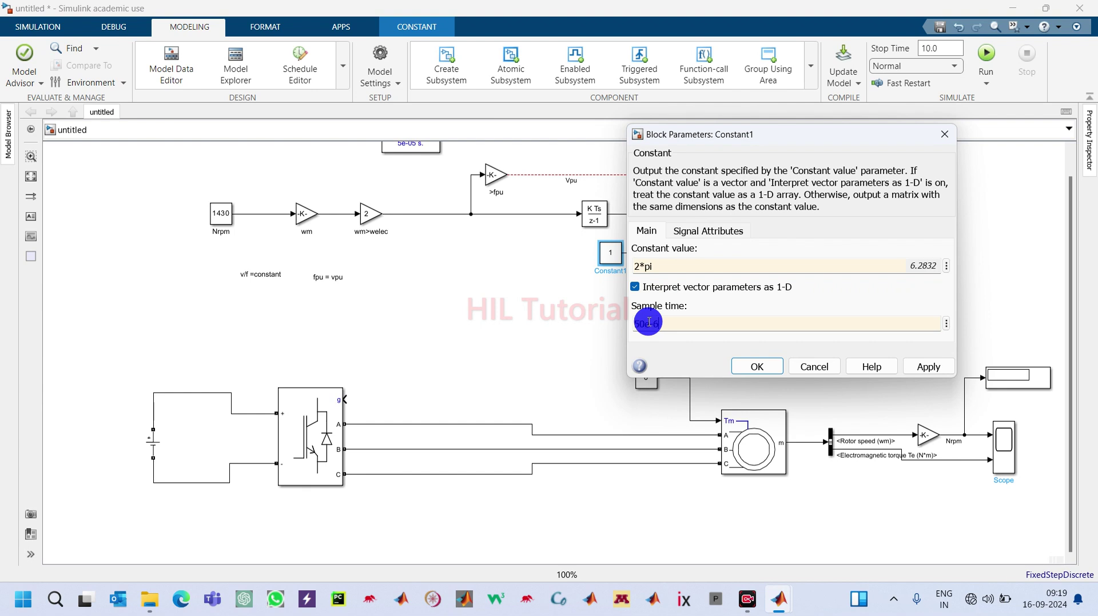
key("Return")
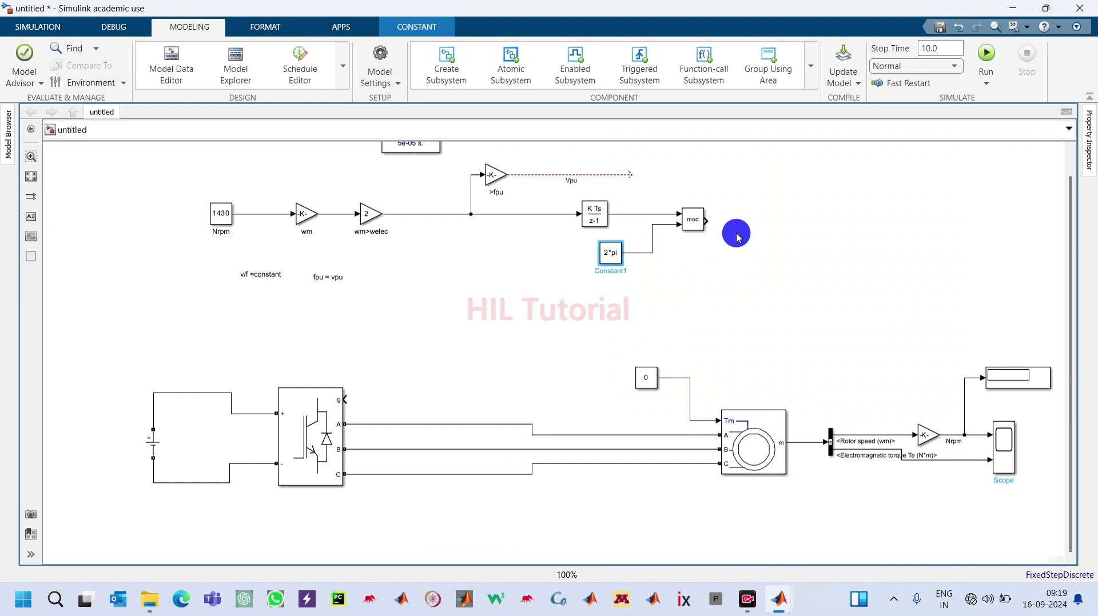
Step: Draw the mod block's output signal line and label it wt
left_click_drag(707, 221, 757, 222)
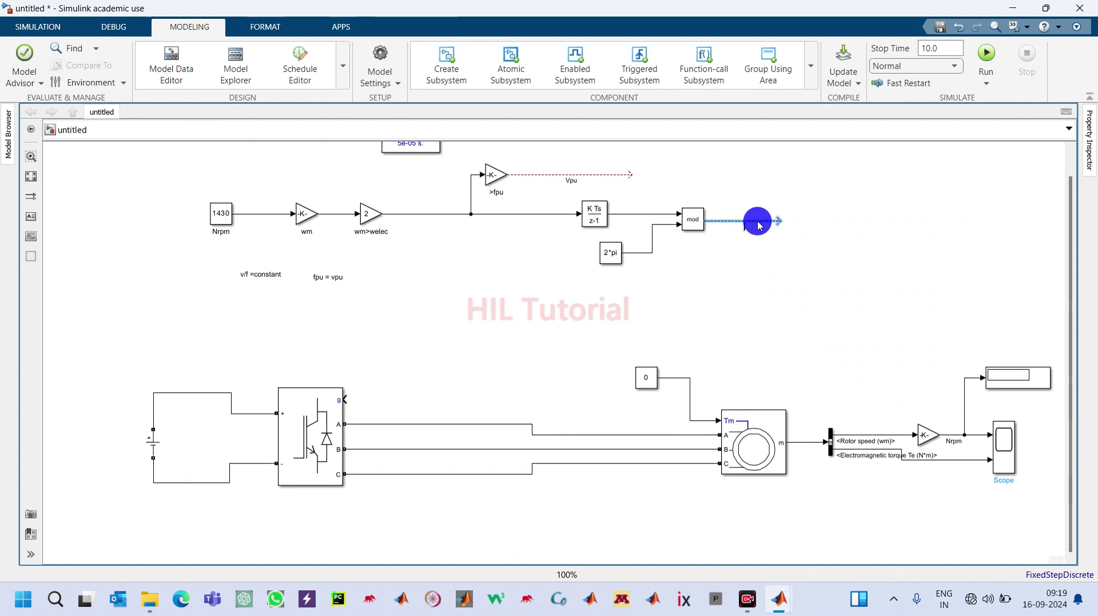
type("wt")
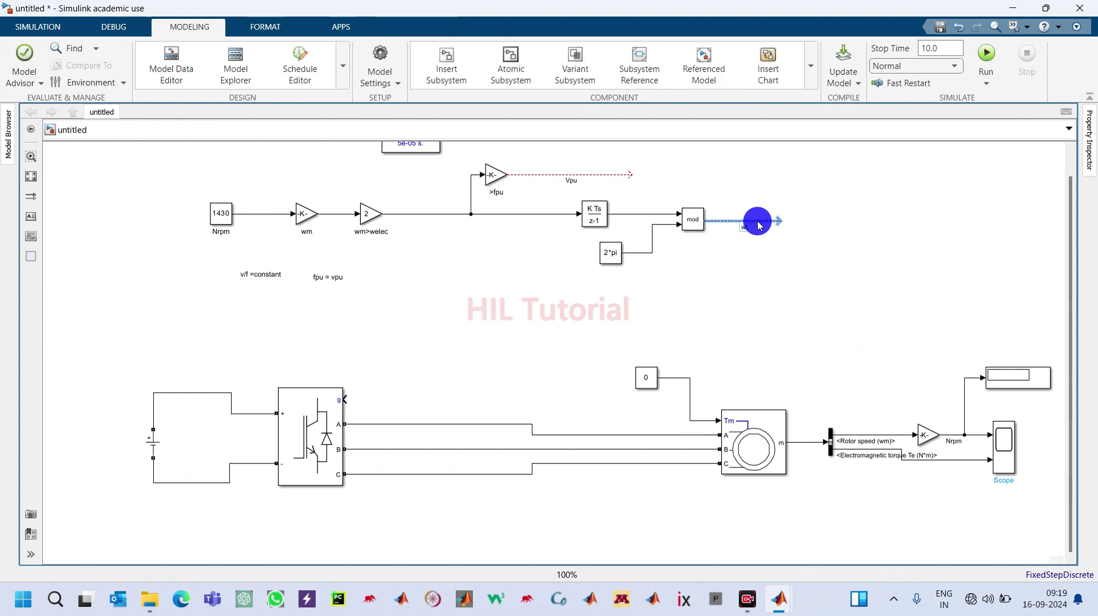
left_click(762, 284)
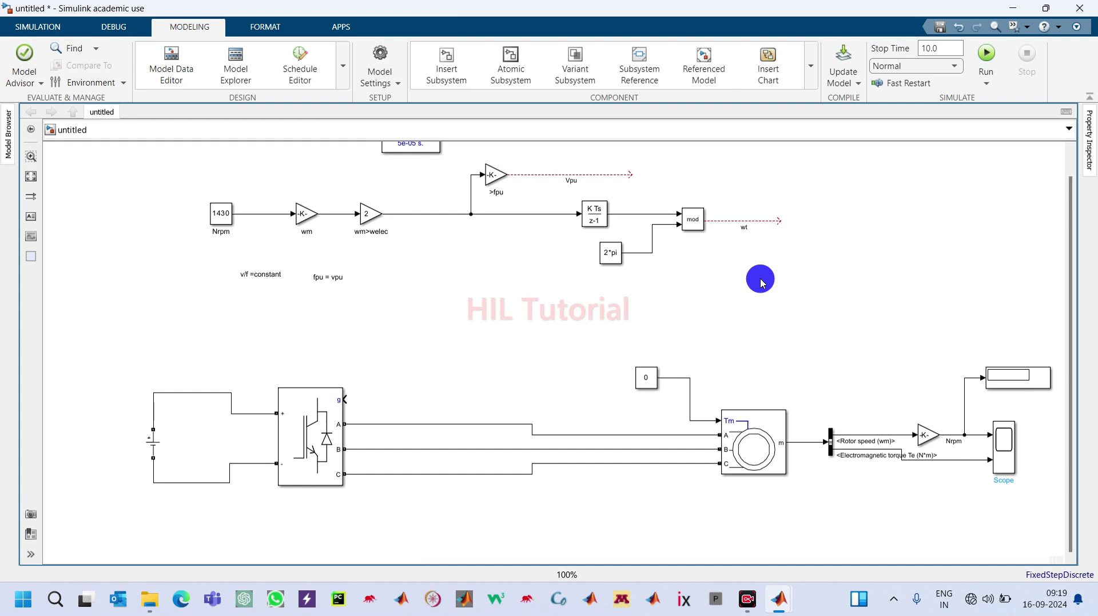
right_click(763, 283)
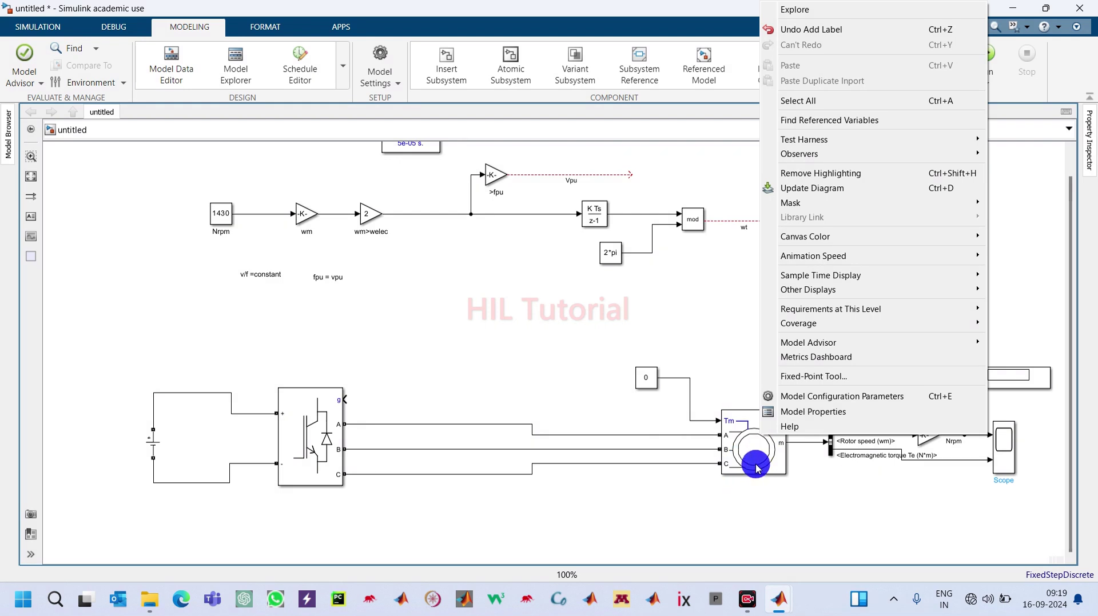
left_click(698, 327)
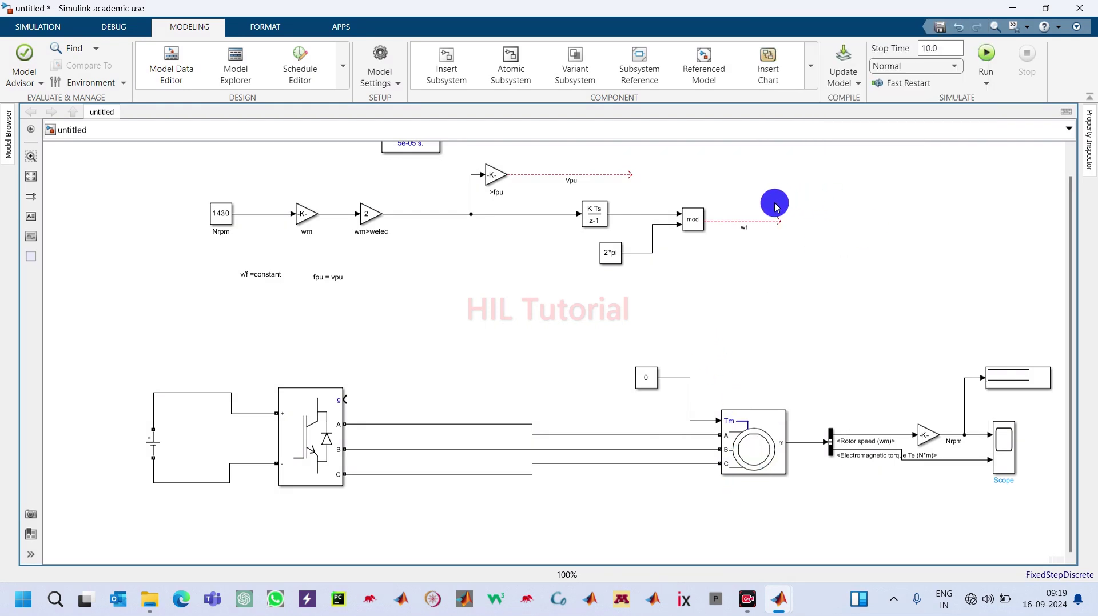
Step: Insert an Fcn block near the end of the wt line
double_click(814, 236)
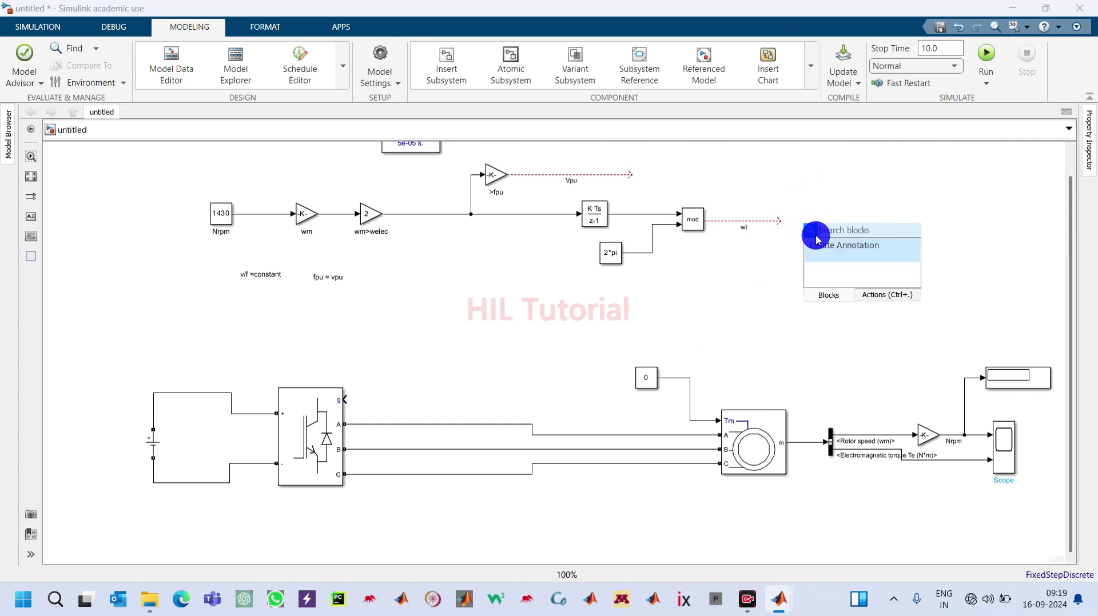
type("fcn")
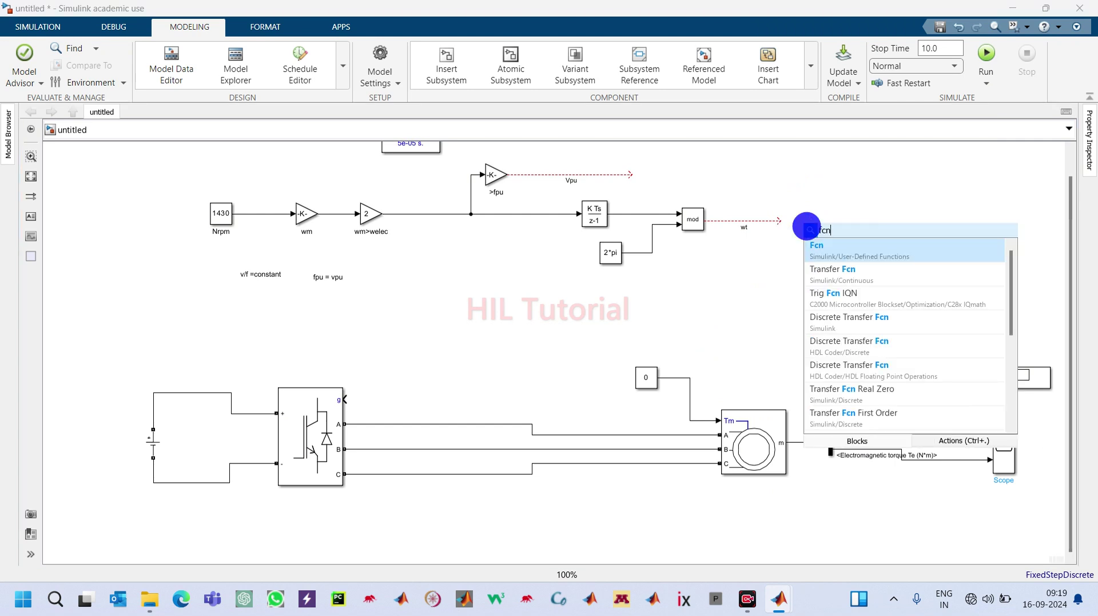
key("Return")
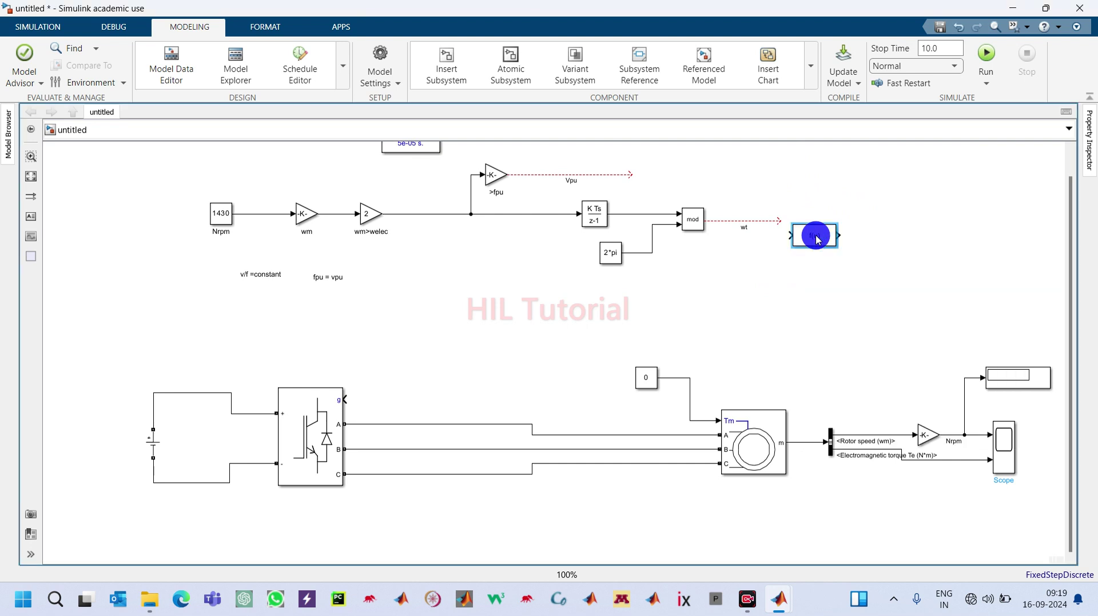
left_click_drag(838, 230, 879, 221)
left_click(864, 222)
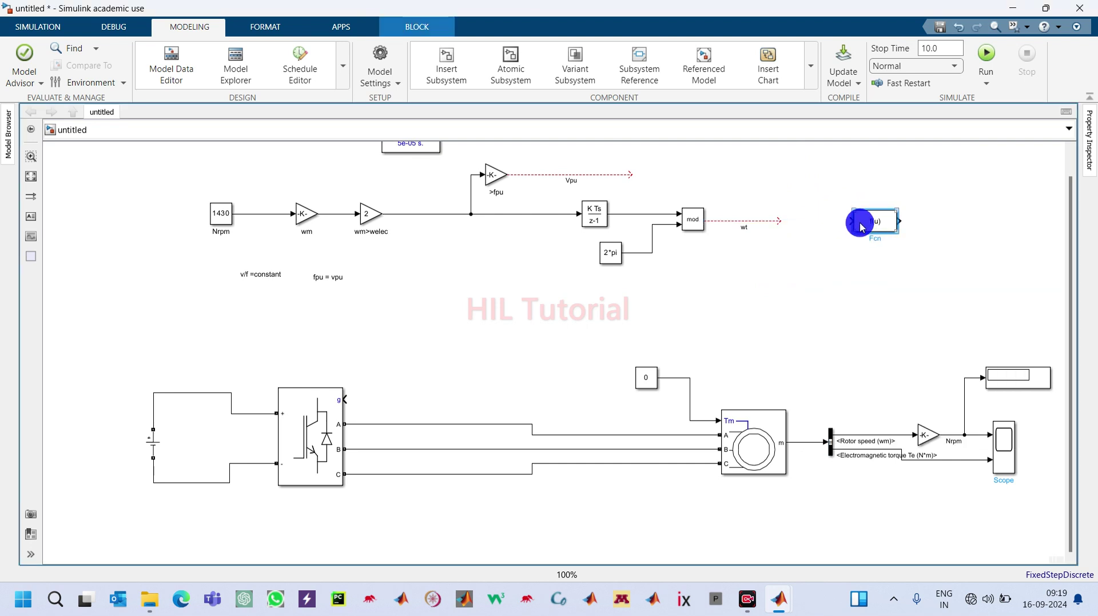
double_click(867, 227)
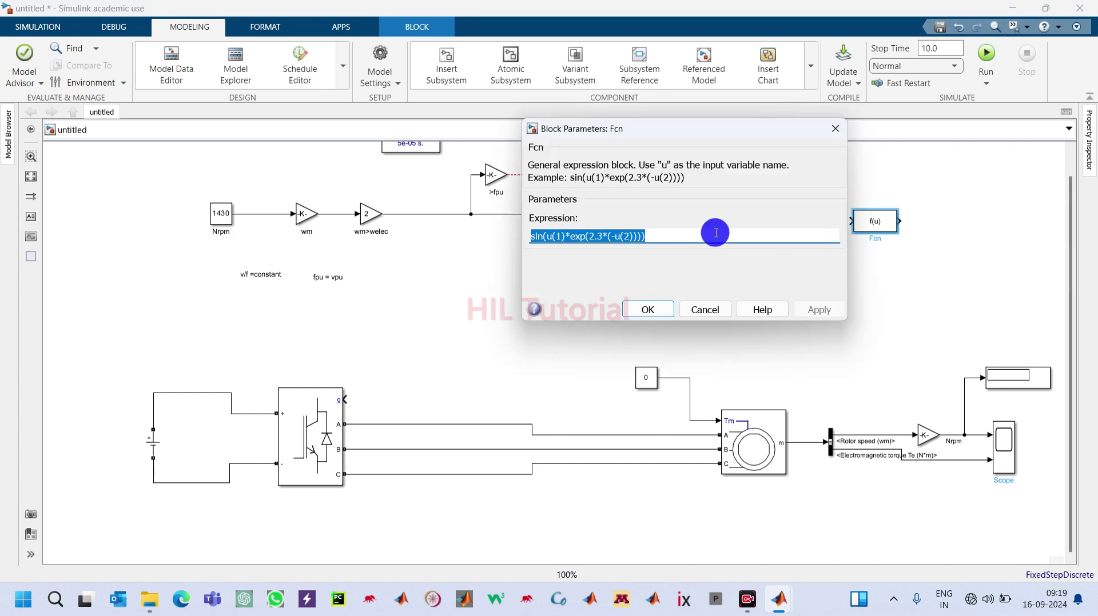
left_click(833, 135)
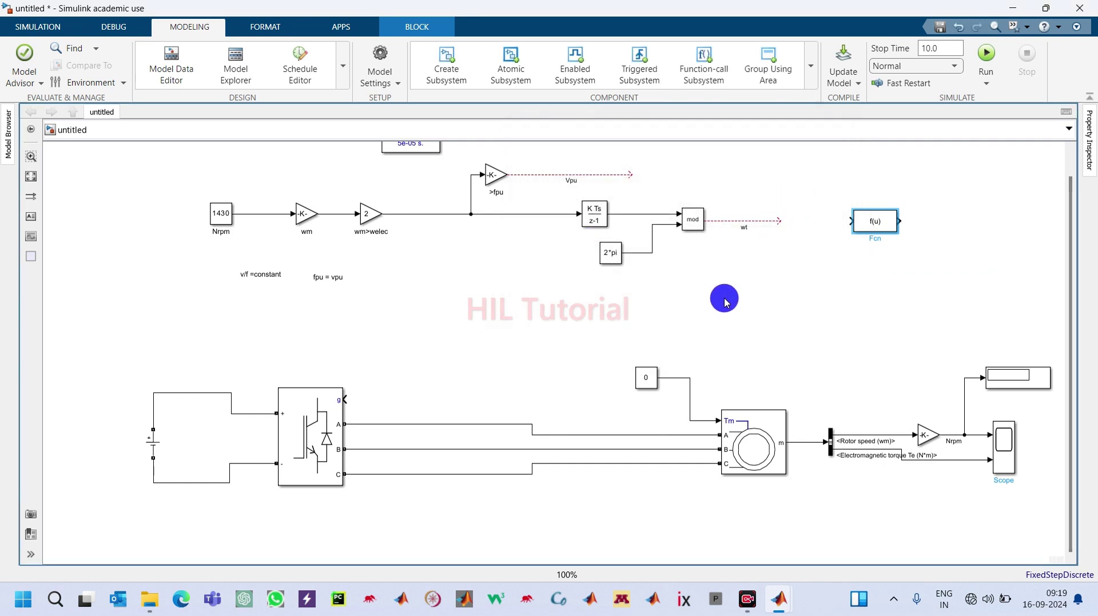
Step: Place a Mux just left of the f(u) block, deleting a mistaken connection into f(u)
double_click(714, 287)
type("mux")
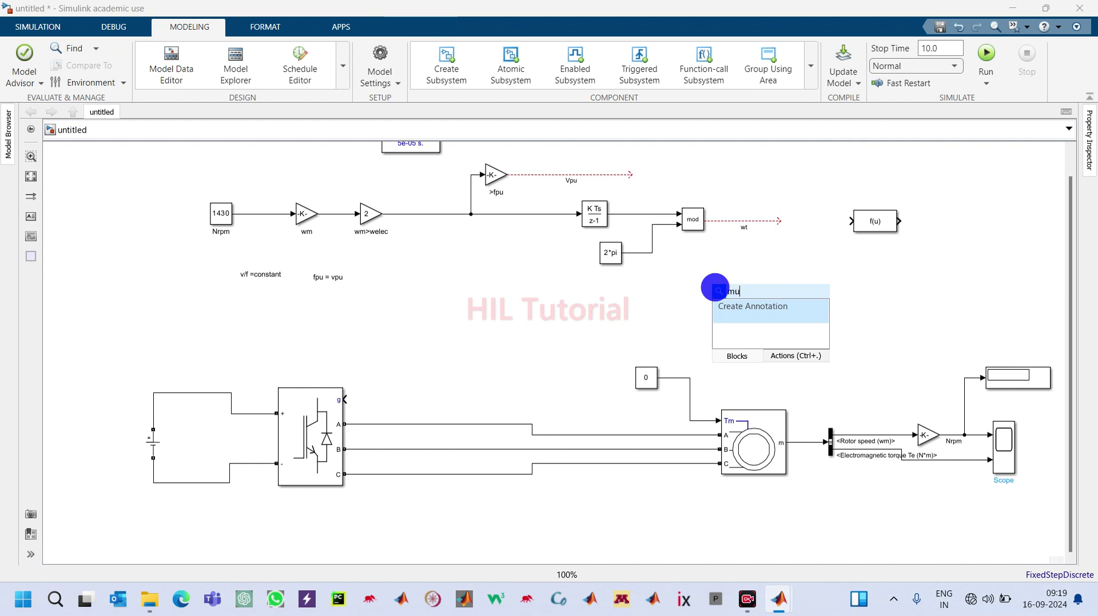
left_click(725, 302)
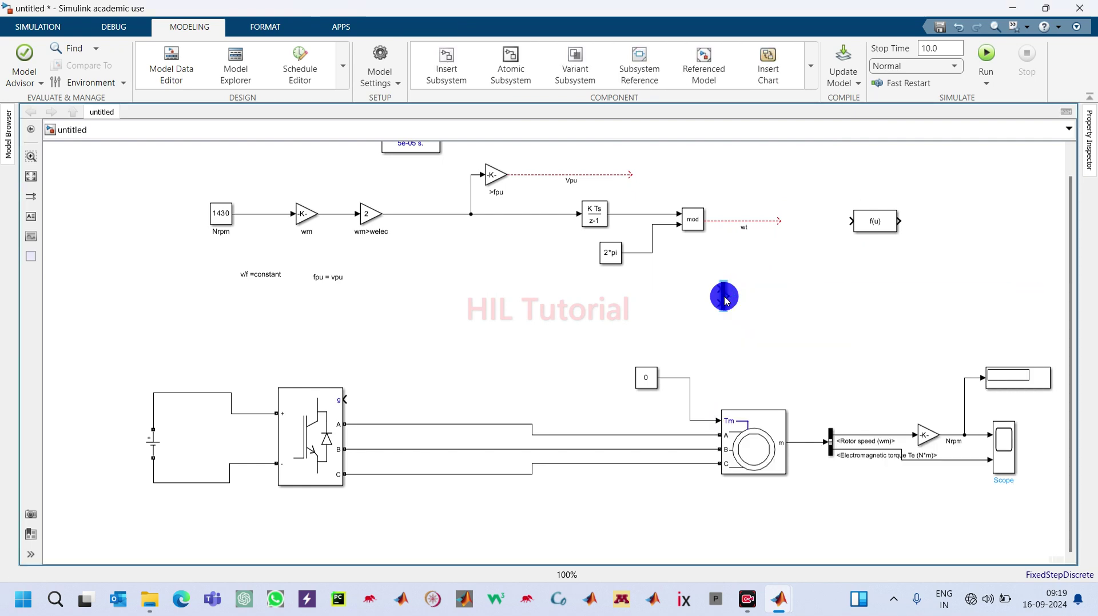
mouse_move(725, 302)
left_mouse_down()
mouse_move(803, 244)
mouse_move(804, 203)
mouse_move(780, 213)
mouse_move(799, 211)
left_mouse_up()
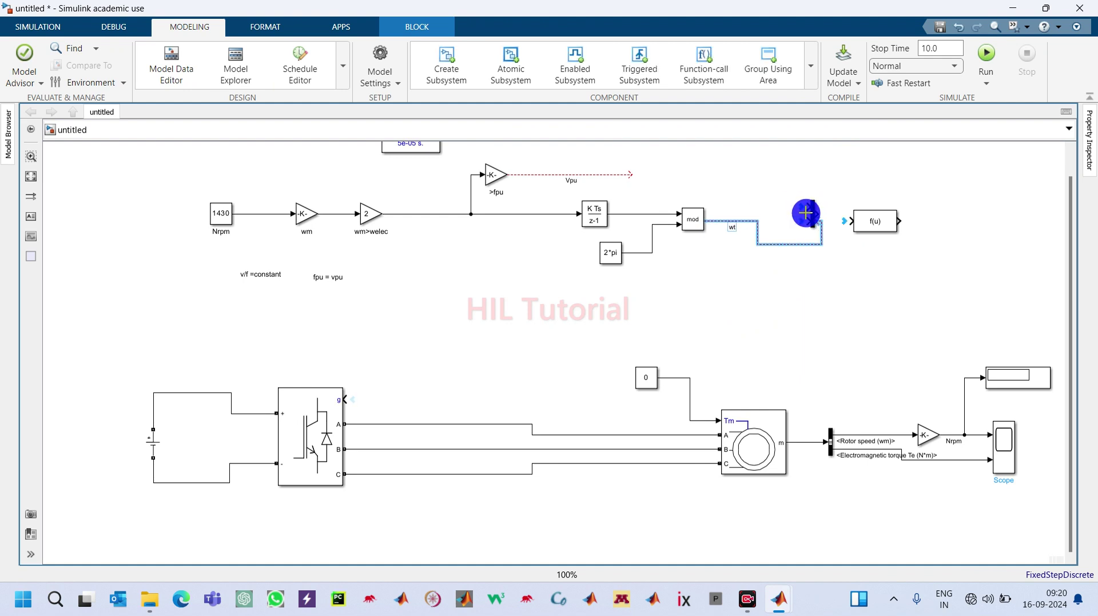
left_click(816, 251)
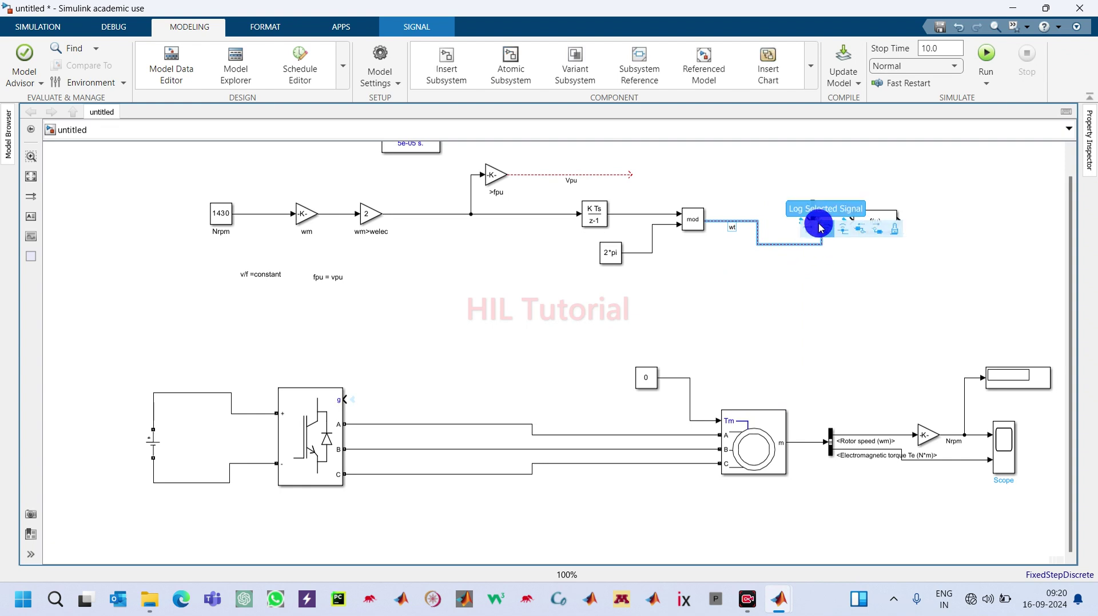
mouse_move(854, 220)
left_mouse_down()
mouse_move(787, 215)
mouse_move(849, 200)
mouse_move(816, 219)
mouse_move(679, 166)
mouse_move(617, 166)
left_mouse_up()
key("Delete")
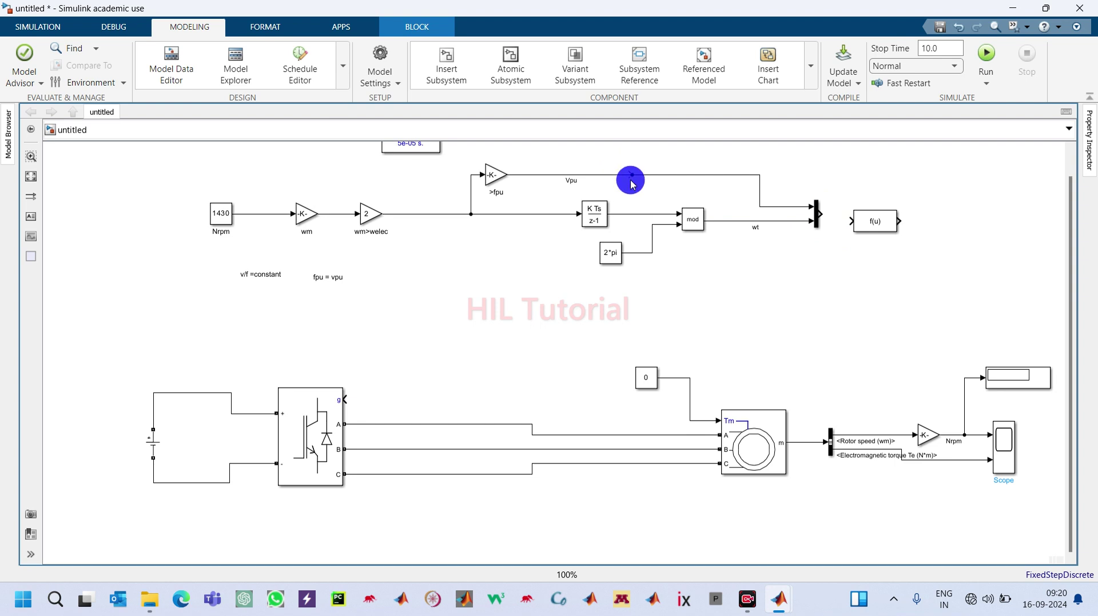
Step: Reroute the Vpu line into the Mux's top input and align the Fcn with the Mux output
left_click(630, 173)
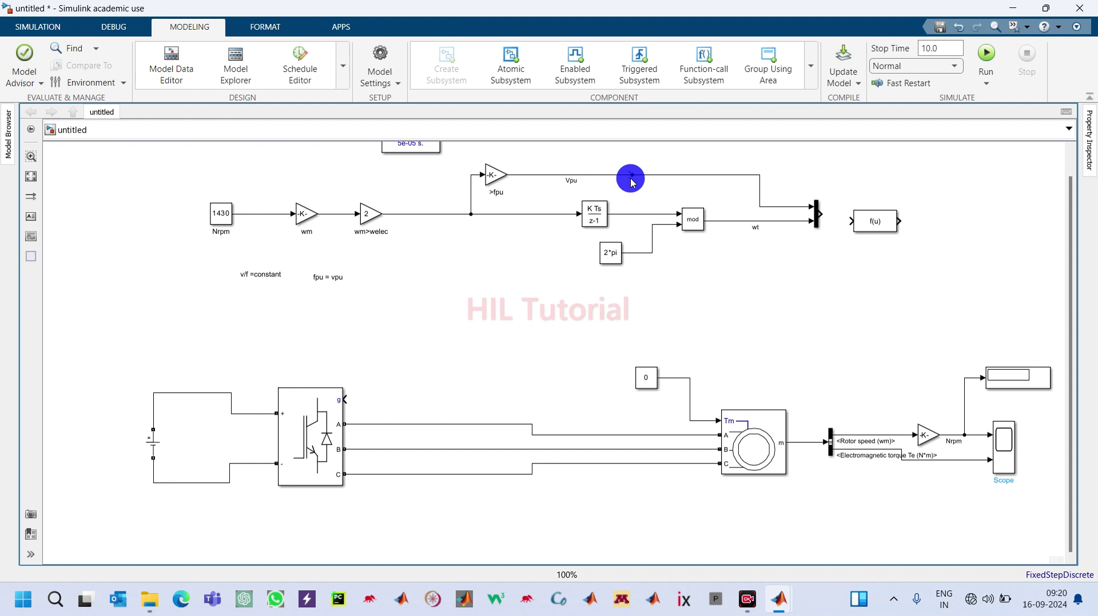
left_click(618, 164)
left_click_drag(619, 164, 596, 150)
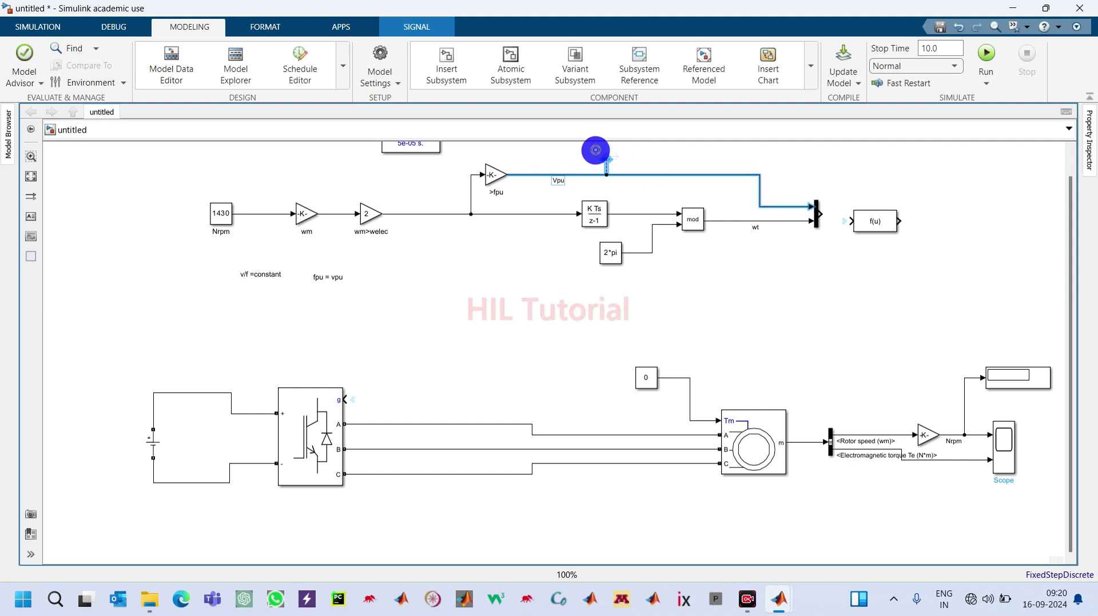
key("Delete")
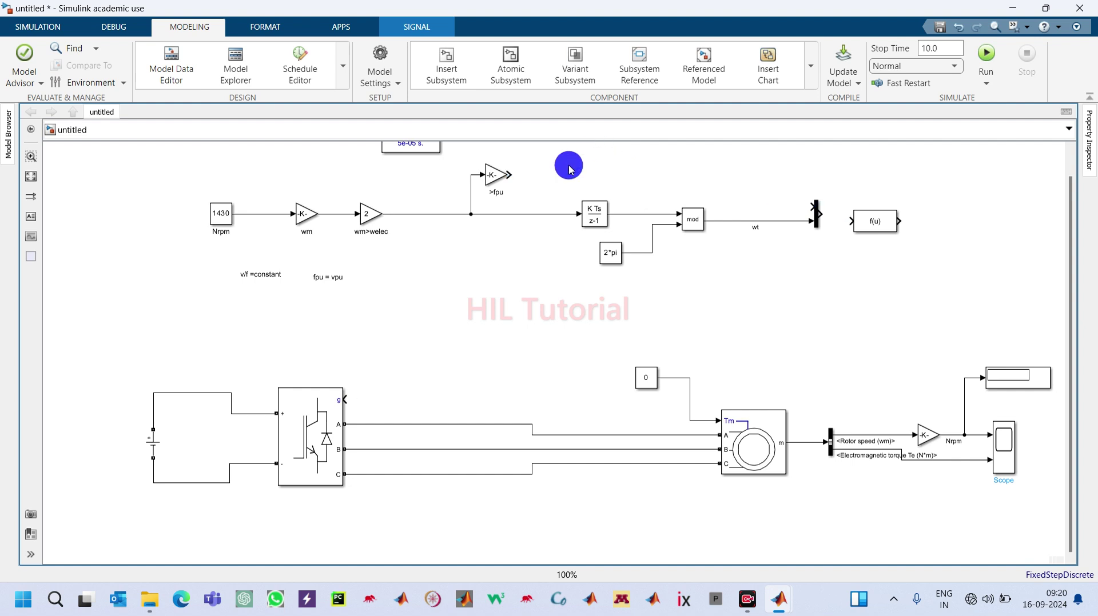
left_click(499, 171)
left_click_drag(500, 166, 798, 196)
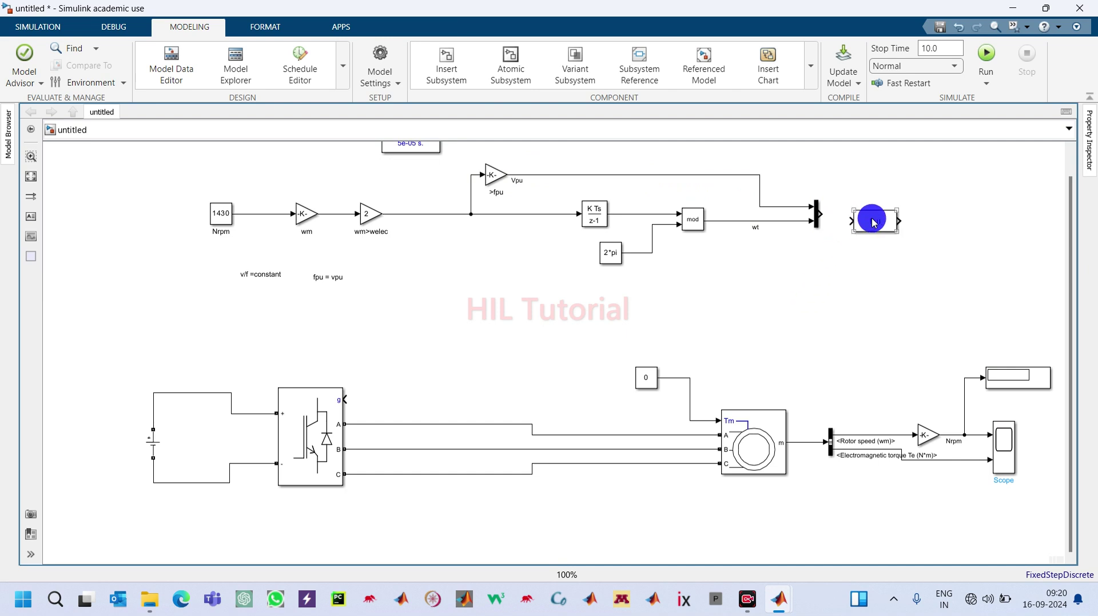
left_click_drag(878, 224, 920, 218)
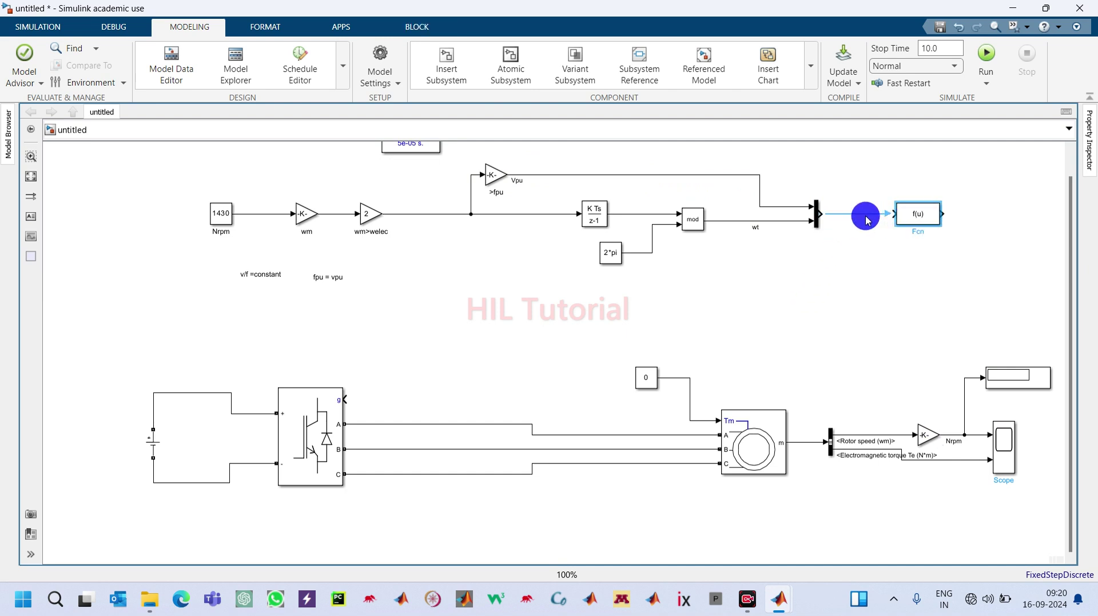
left_click(926, 221)
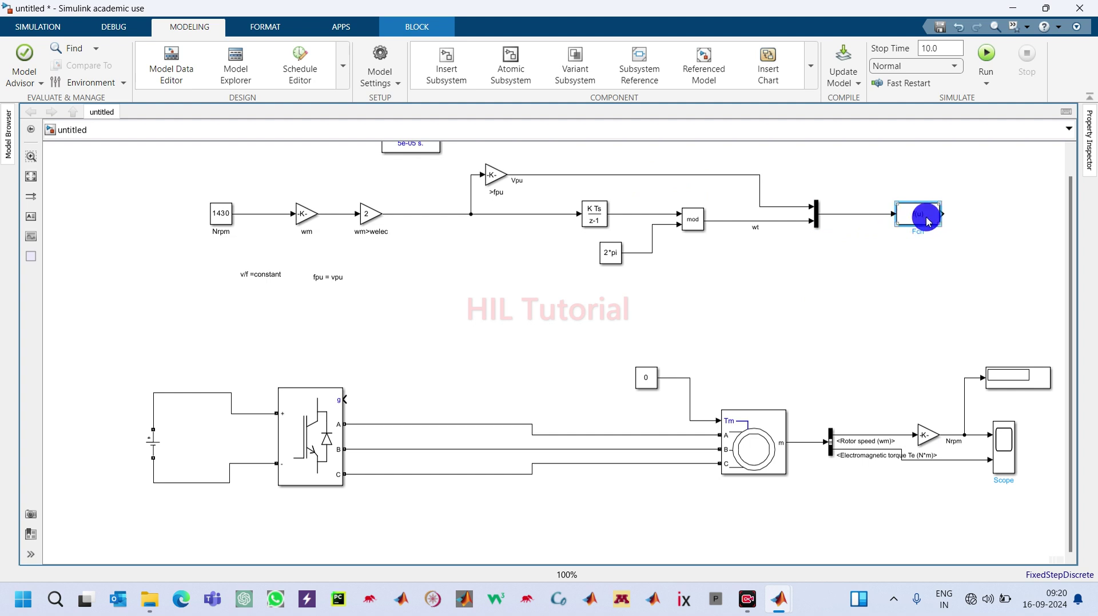
Step: Replace the default Fcn expression with u(1)*sin(u(2)) and apply it
double_click(926, 221)
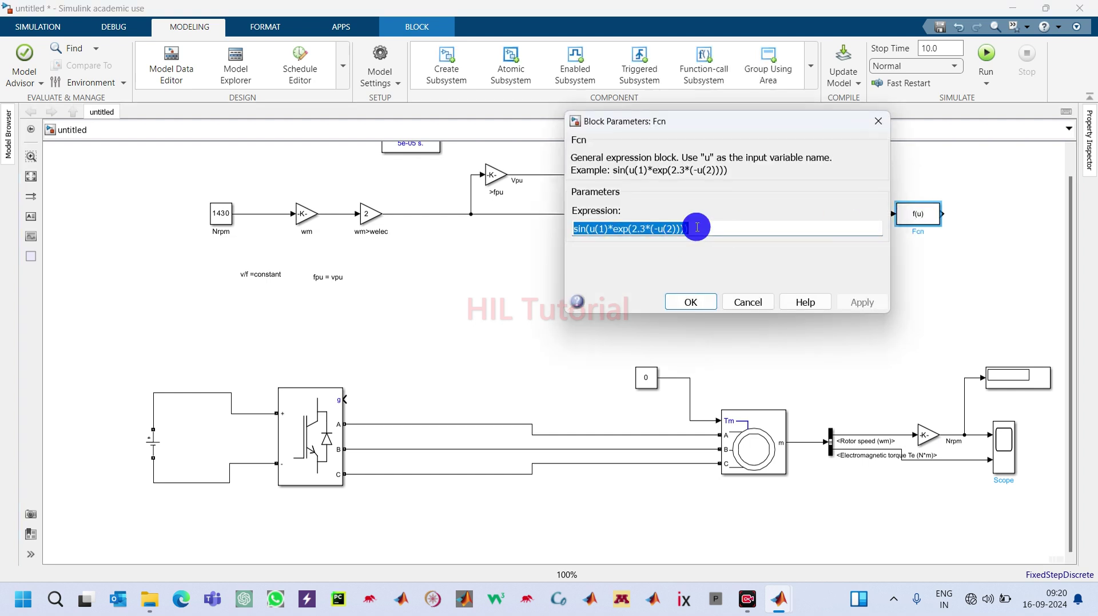
key("BackSpace")
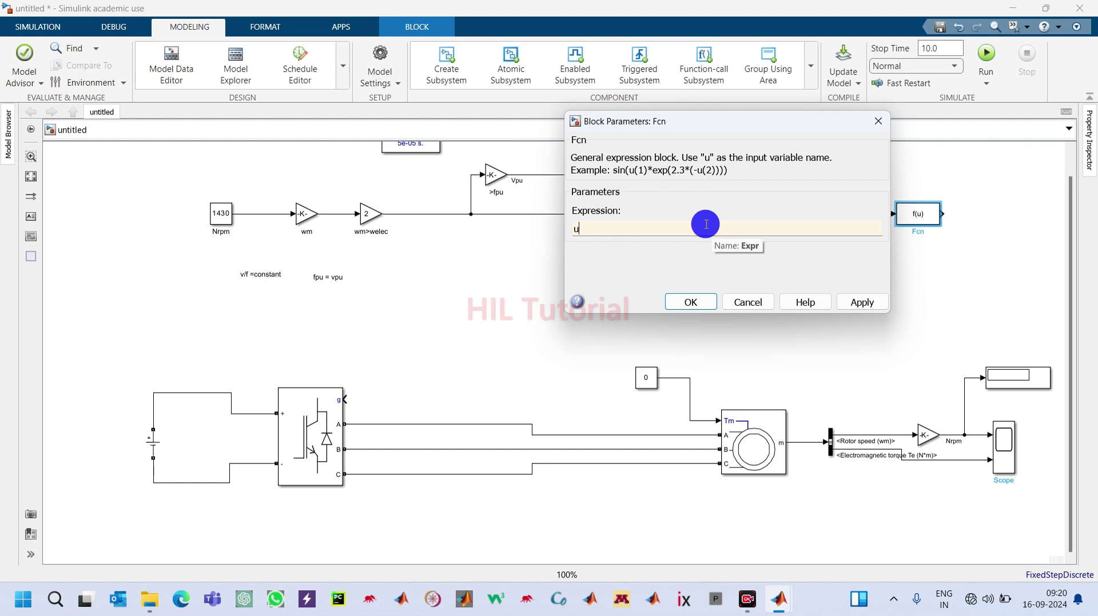
type("(1)*sin(u(2")
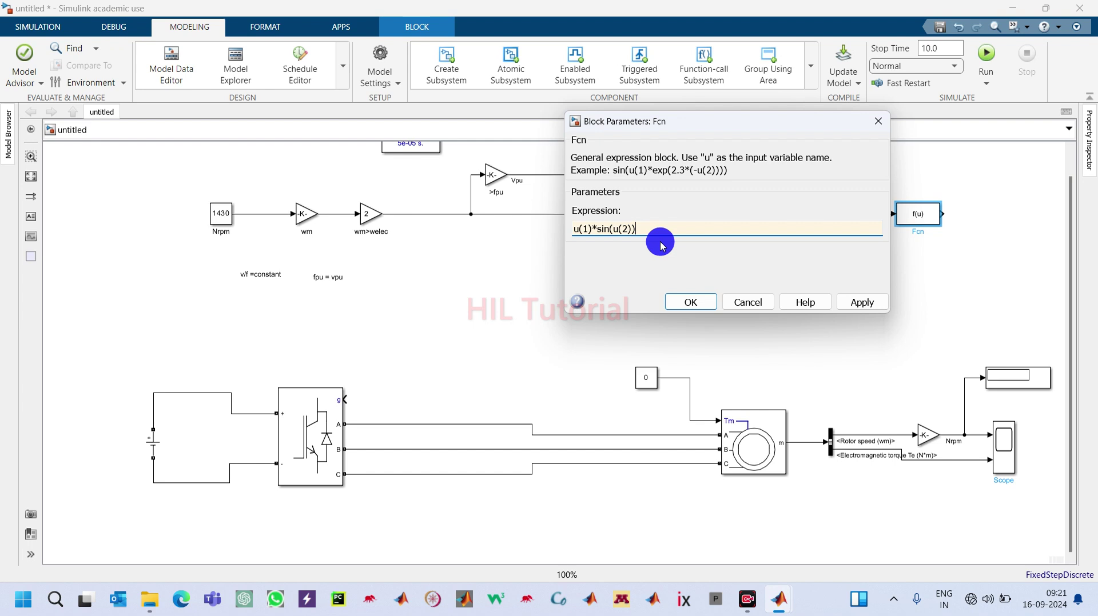
left_click(870, 303)
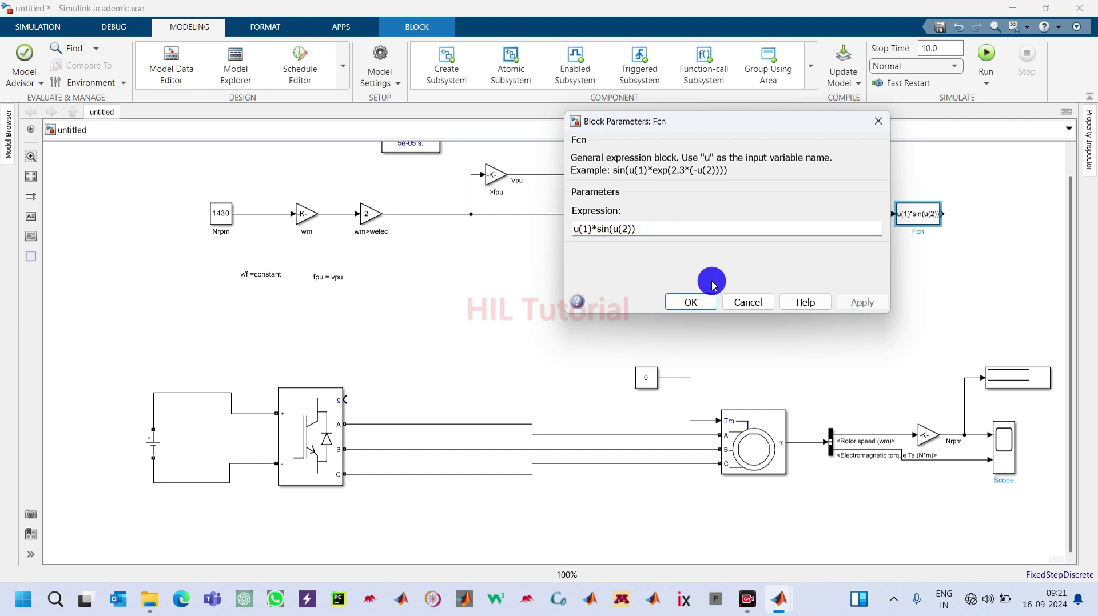
left_click(690, 301)
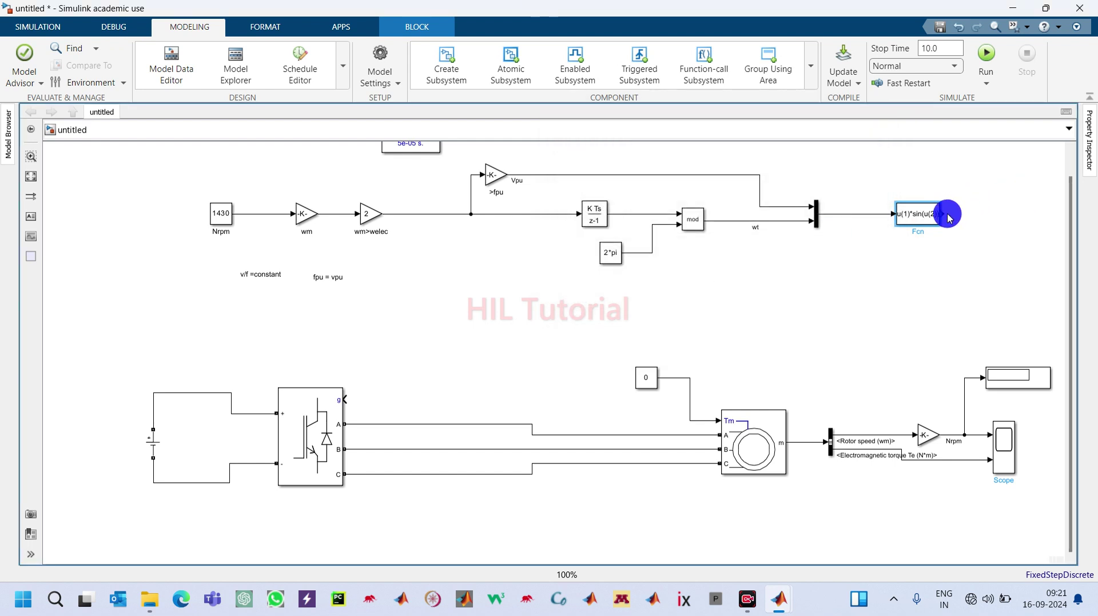
Step: Copy the u(1)*sin(u(2)) block as Fcn1 below it and branch the Mux output into it
left_click_drag(942, 214, 1039, 213)
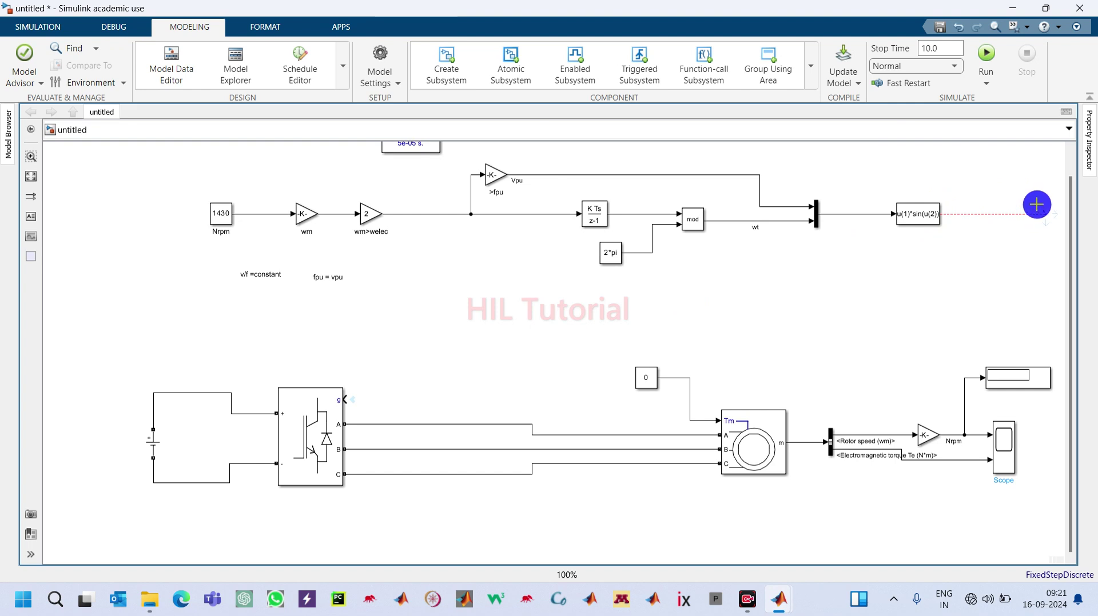
left_click(908, 225)
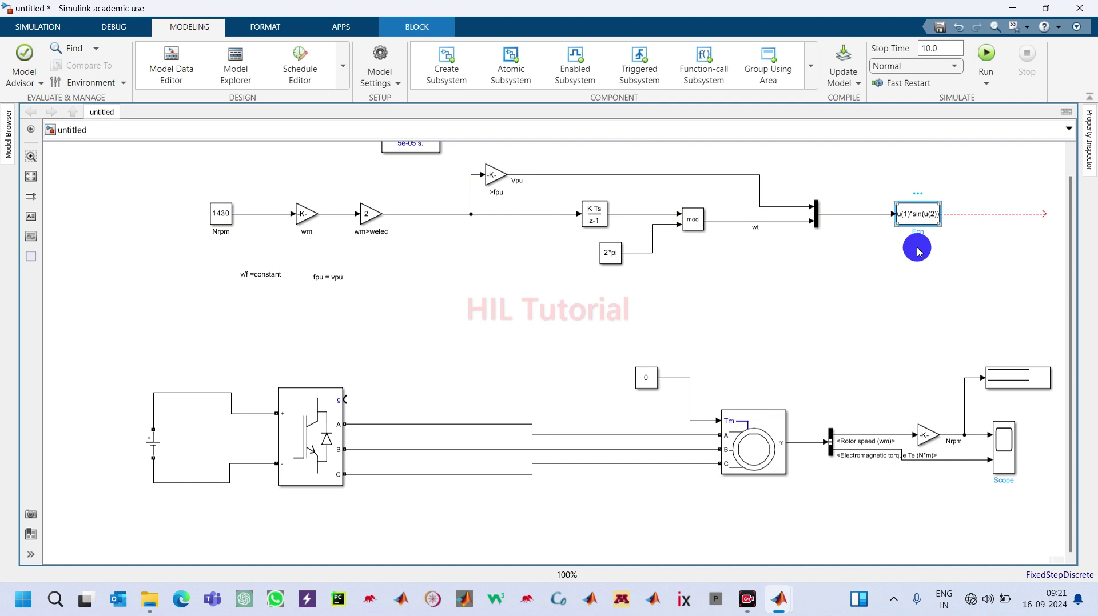
key("ctrl+c")
key("ctrl+v")
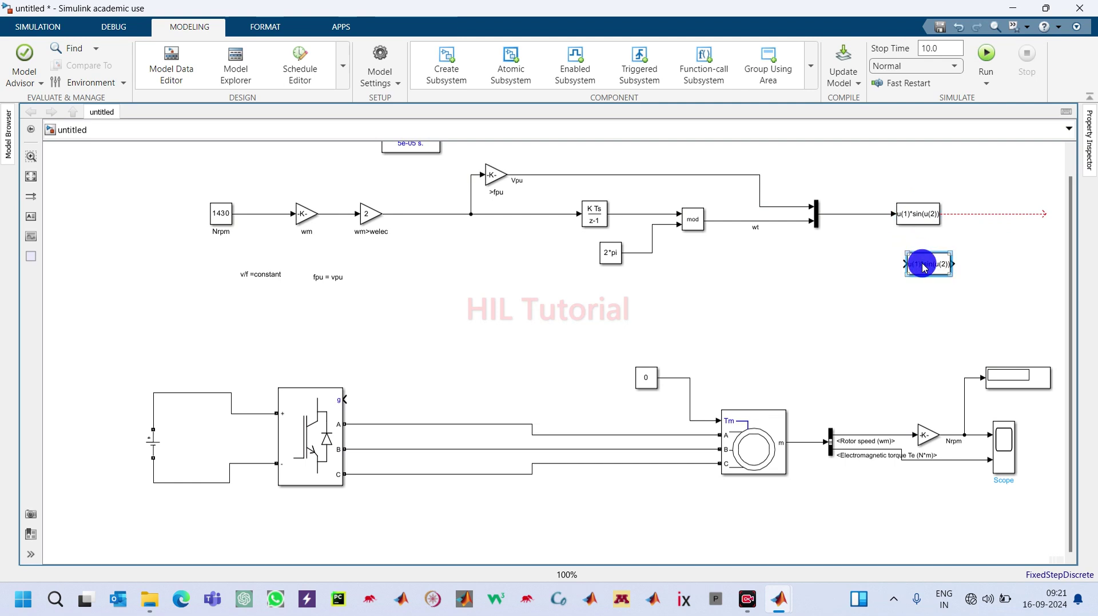
left_click_drag(925, 267, 843, 211)
left_click(914, 271)
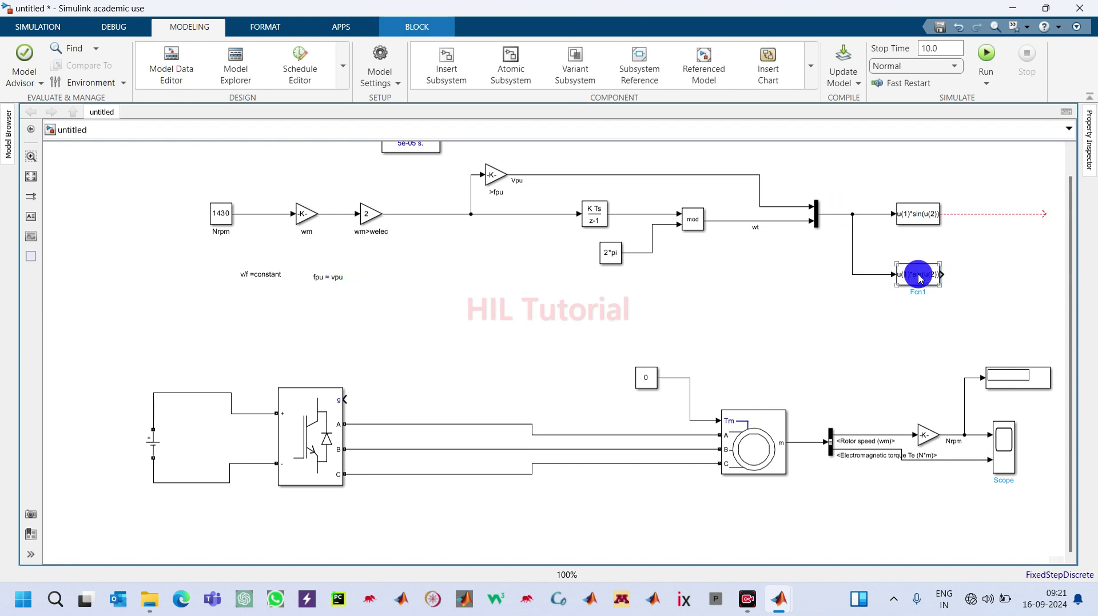
Step: Change Fcn1's expression to u(1)*sin(u(2) - 2*pi/3) and apply it
double_click(919, 278)
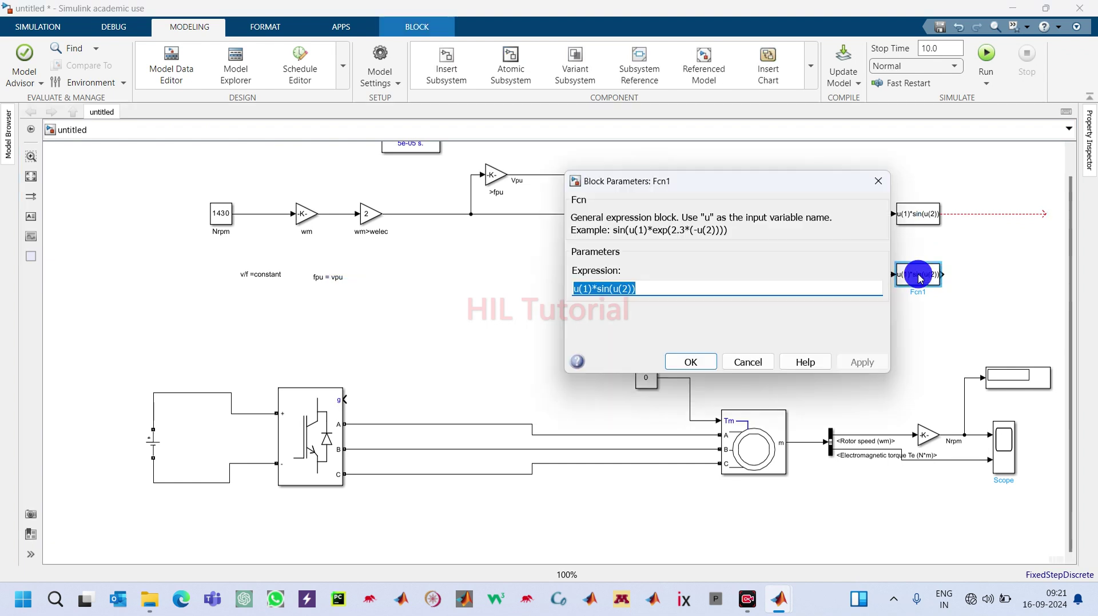
left_click(638, 285)
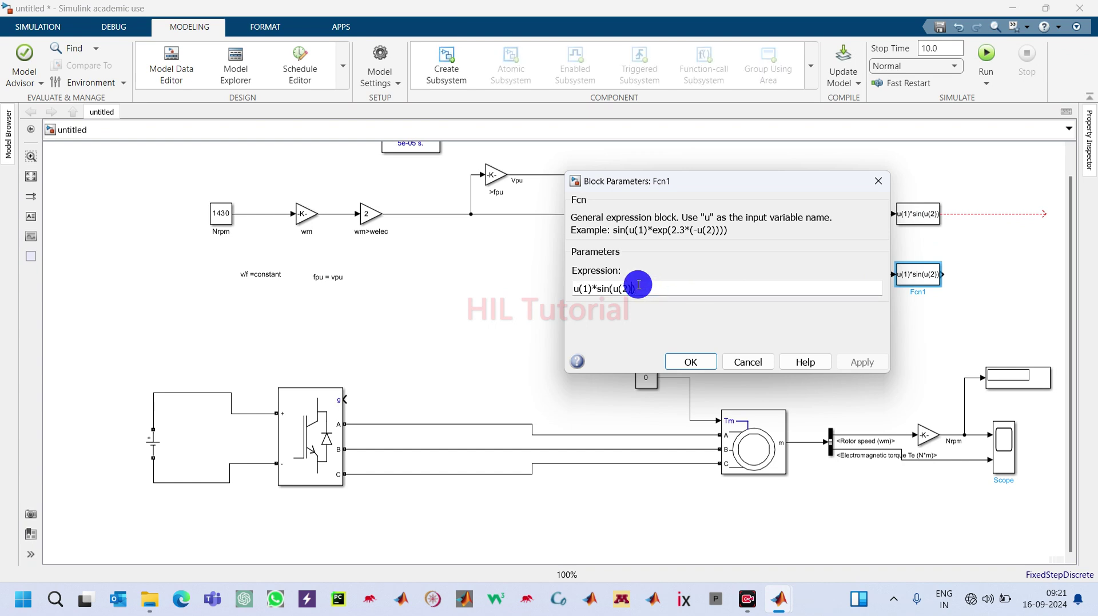
key("BackSpace")
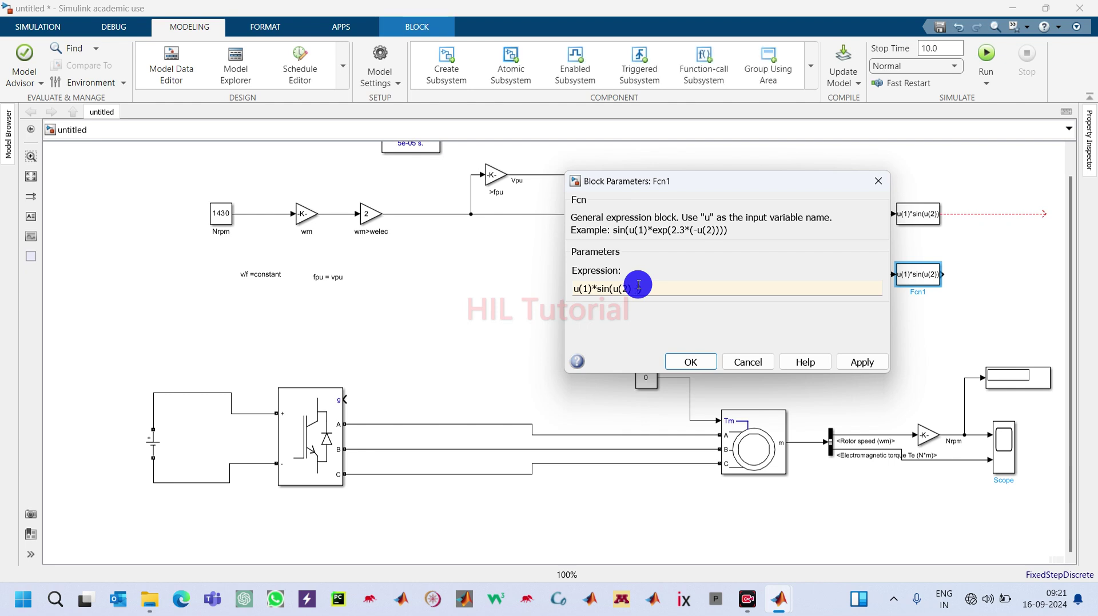
type("*")
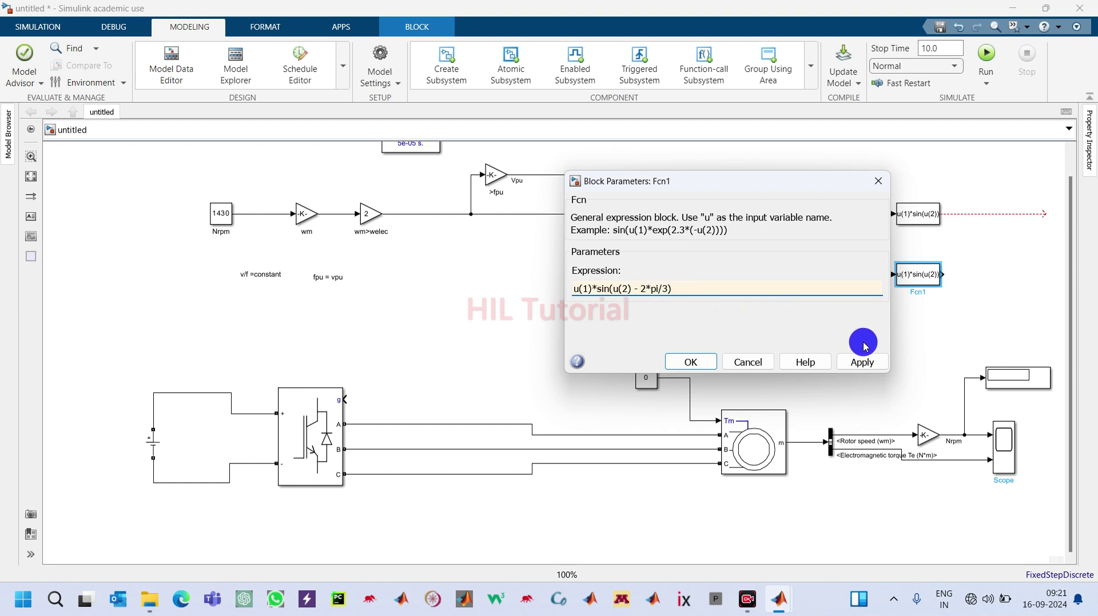
left_click(861, 361)
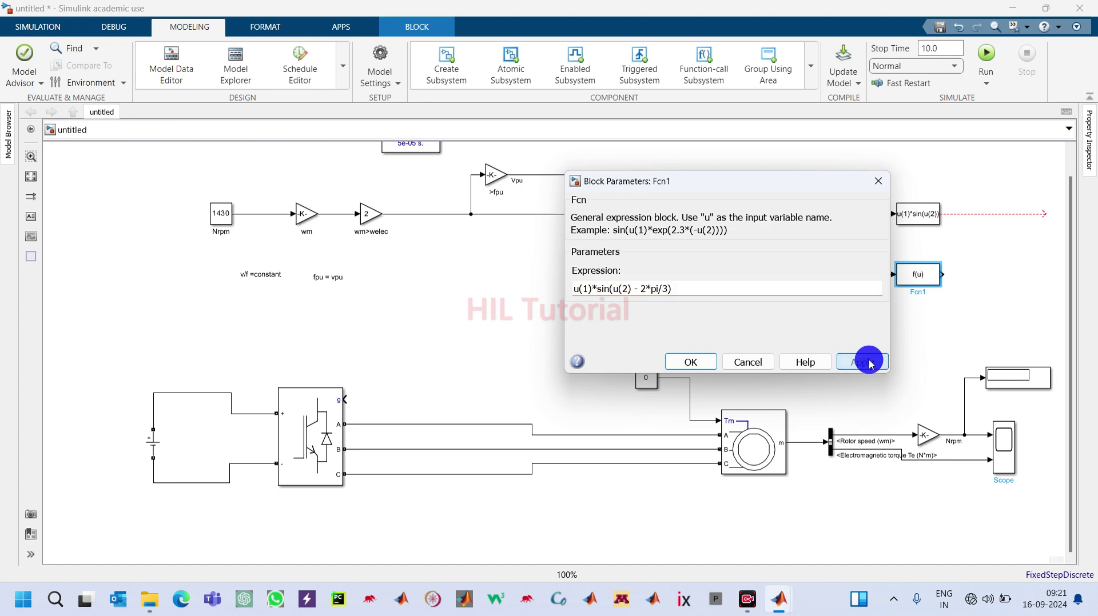
left_click(701, 363)
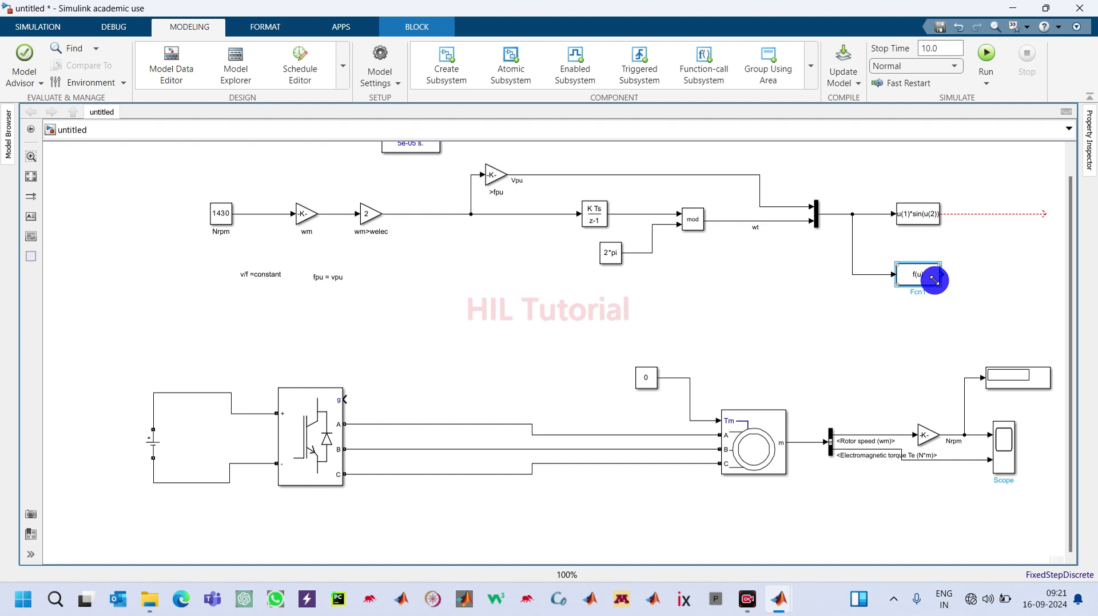
Step: Widen Fcn1 to show its full expression and paste a duplicate, Fcn2, beneath it
left_click_drag(935, 280, 979, 280)
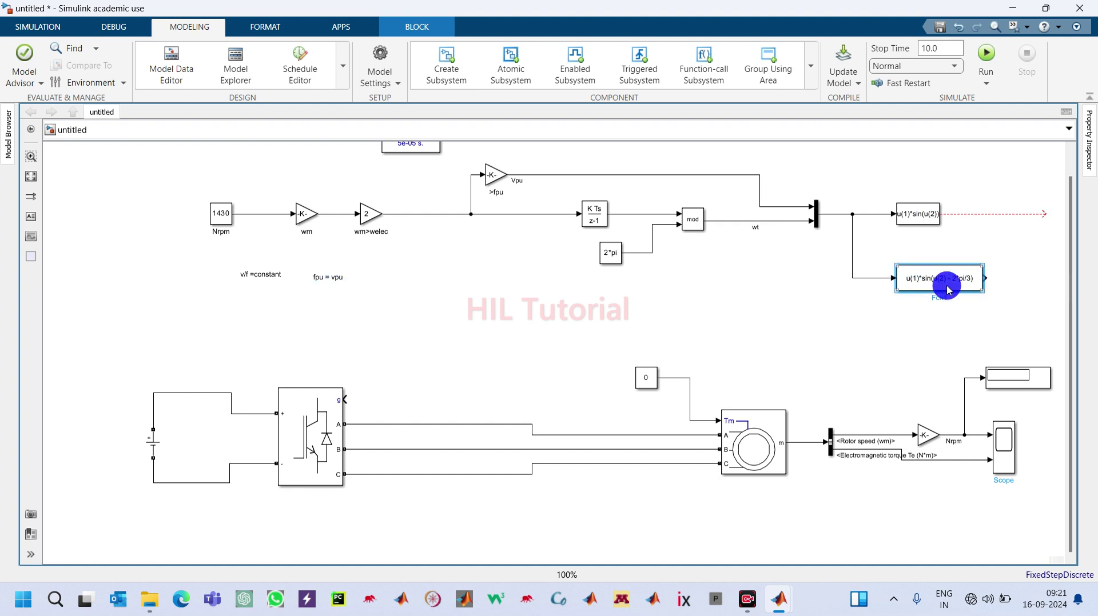
left_click(944, 326)
key("ctrl+v")
left_click_drag(977, 343, 926, 323)
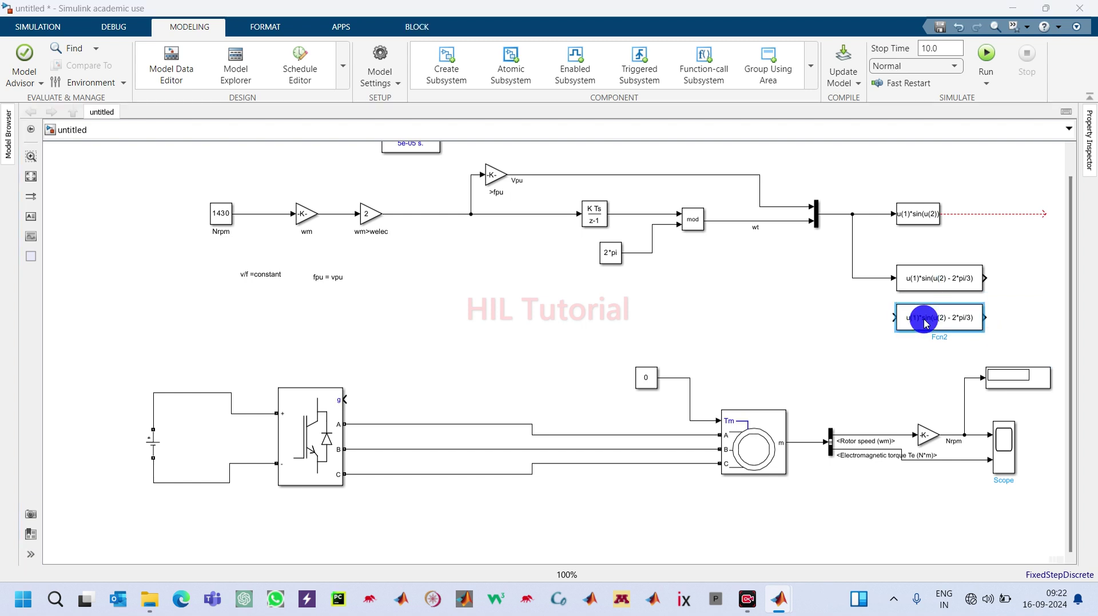
Step: Change Fcn2's expression to u(1)*sin(u(2) + 2*pi/3) and branch the Mux output into it
double_click(926, 323)
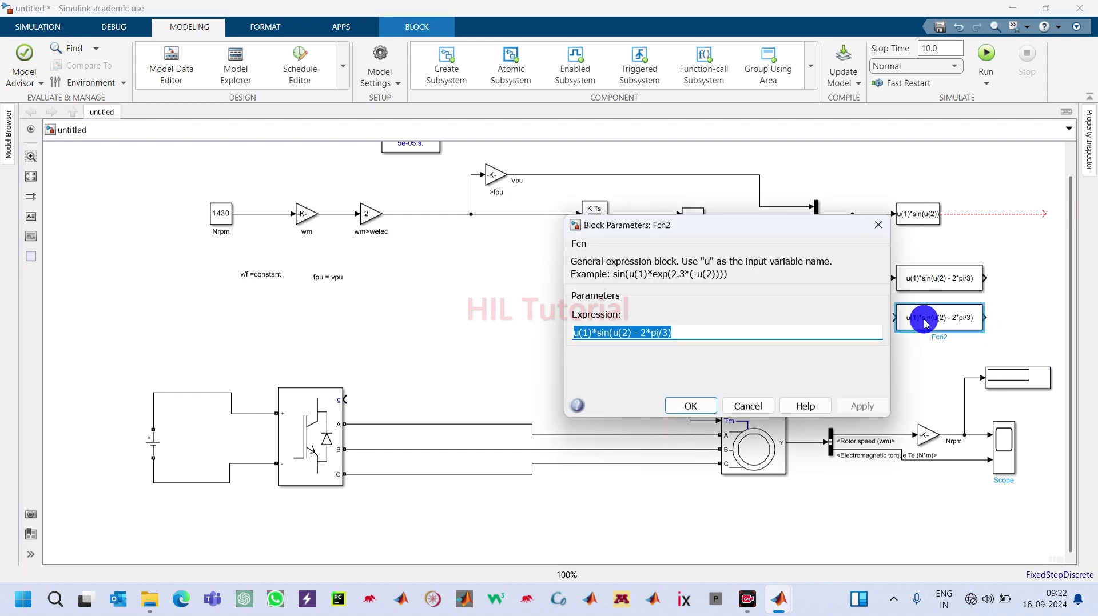
left_click(631, 331)
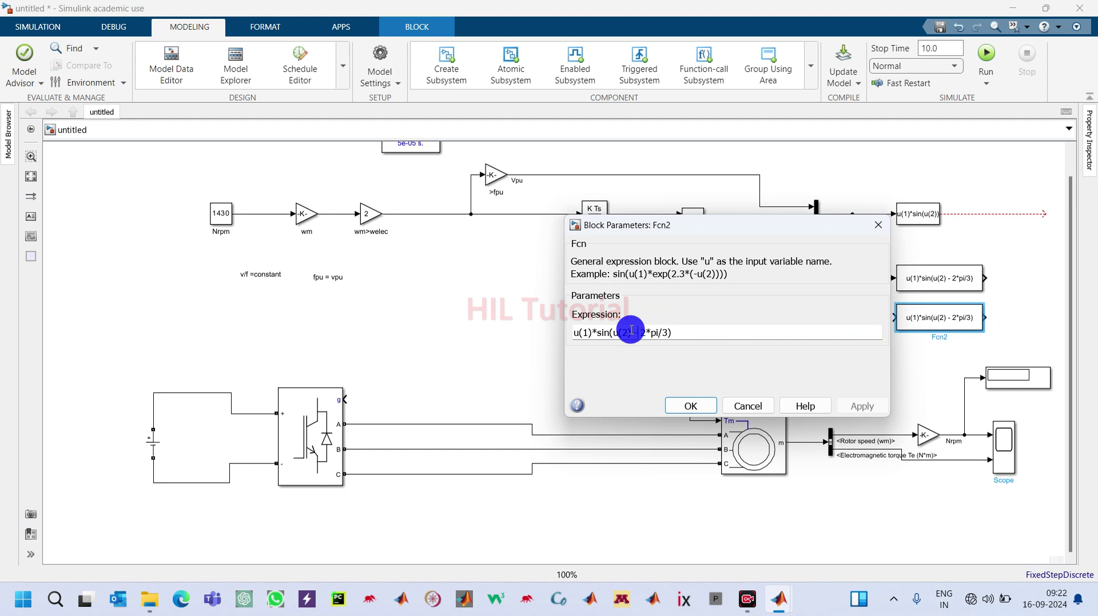
key("BackSpace")
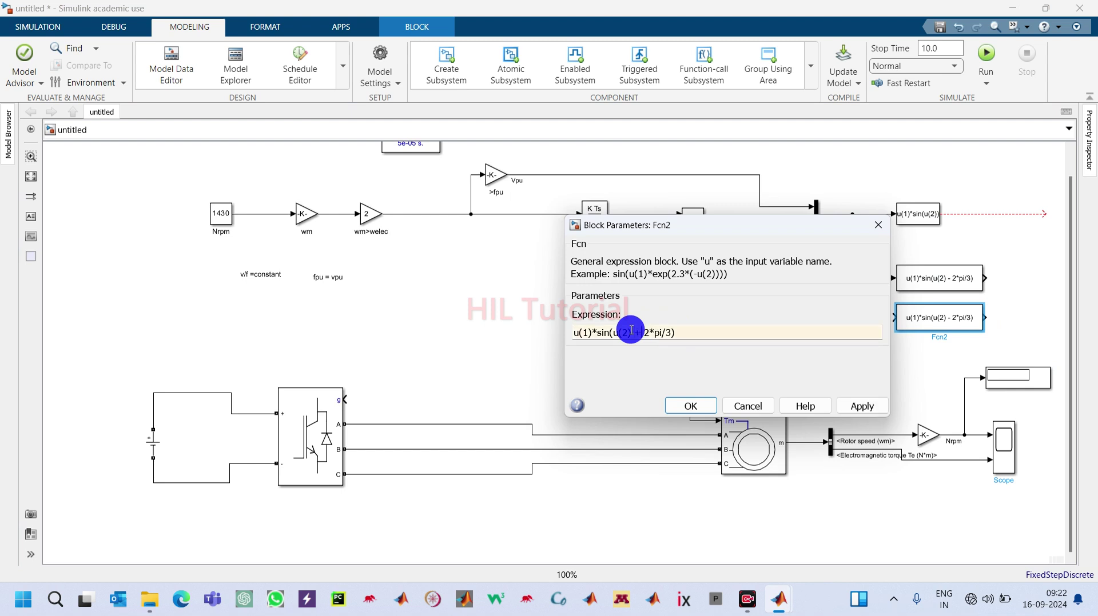
type("+")
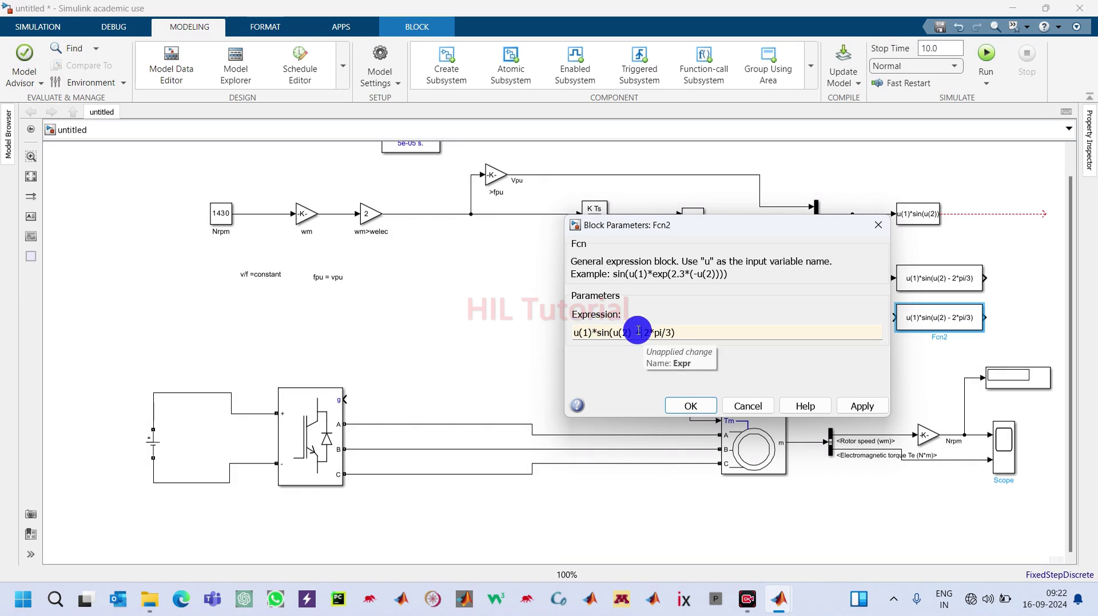
left_click(870, 410)
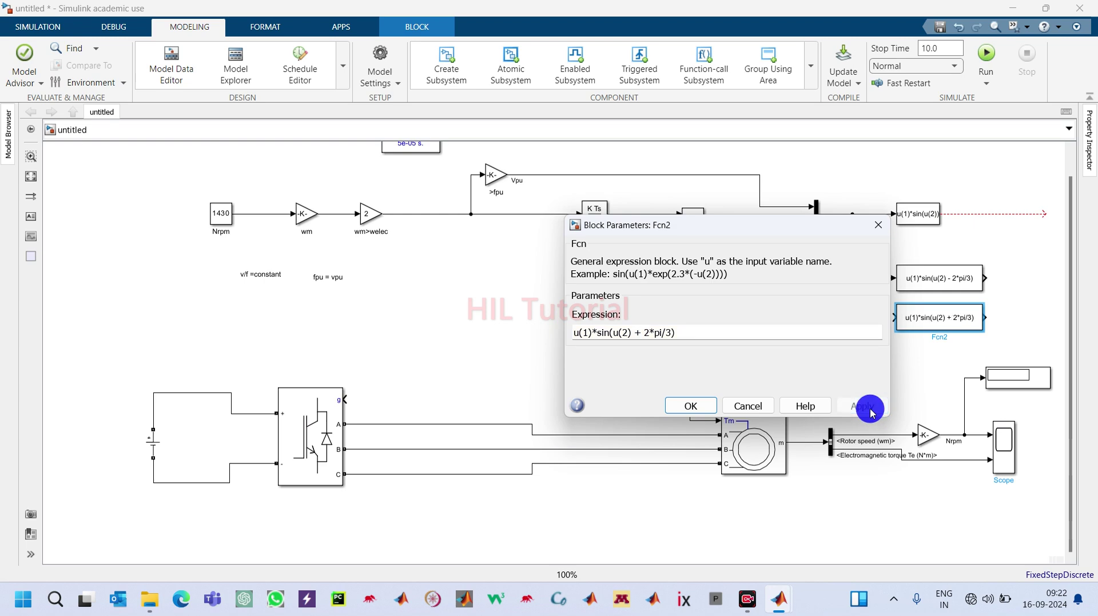
left_click(702, 405)
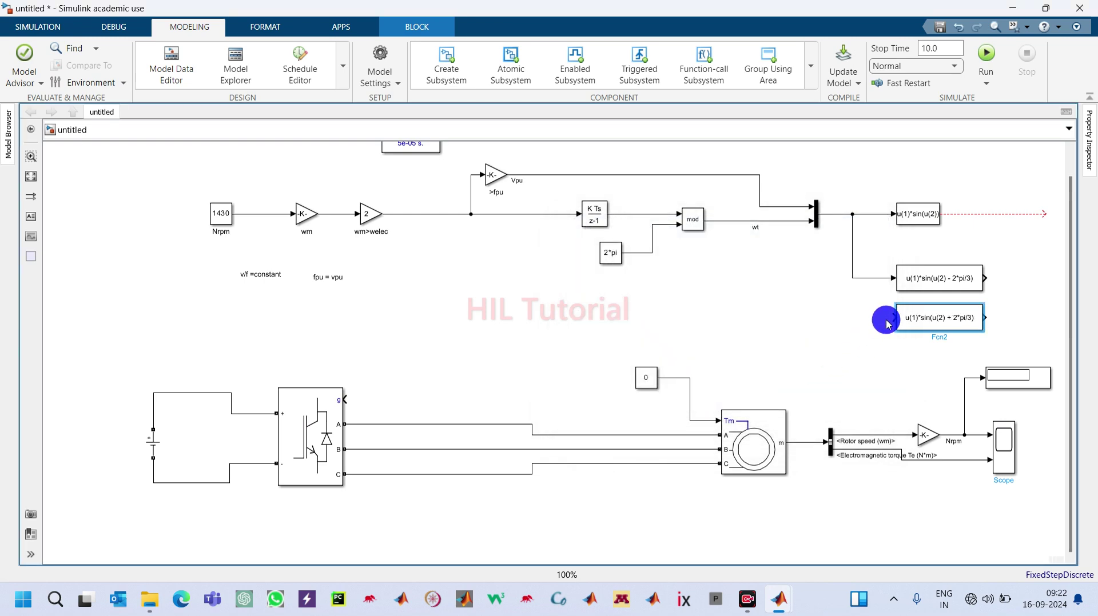
left_click_drag(888, 324, 845, 269)
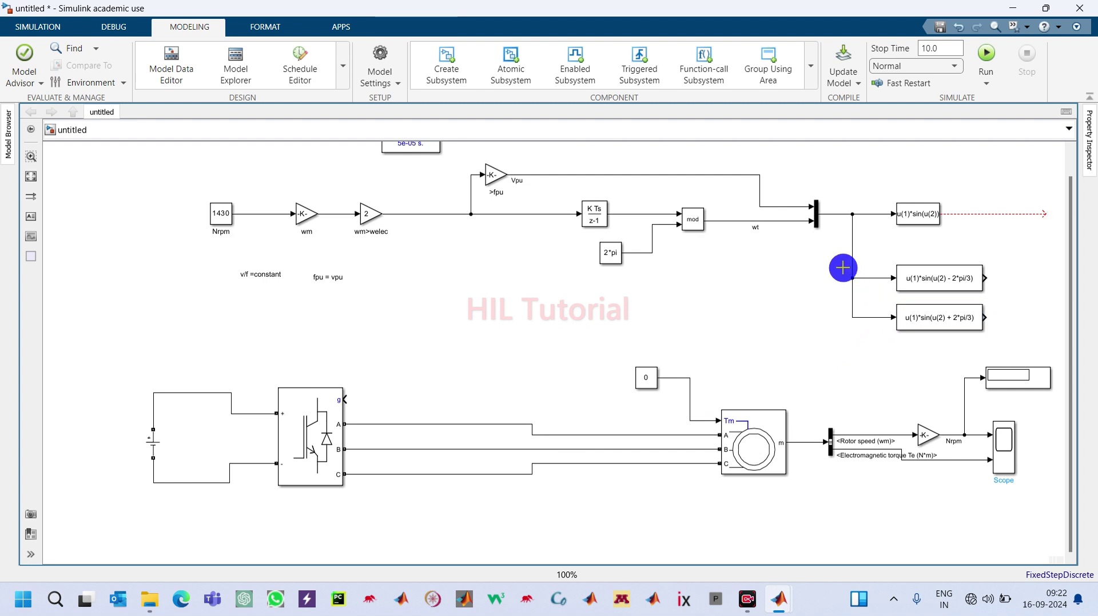
Step: Widen the first u(1)*sin(u(2)) block to match the other two Fcn blocks
left_click(931, 211)
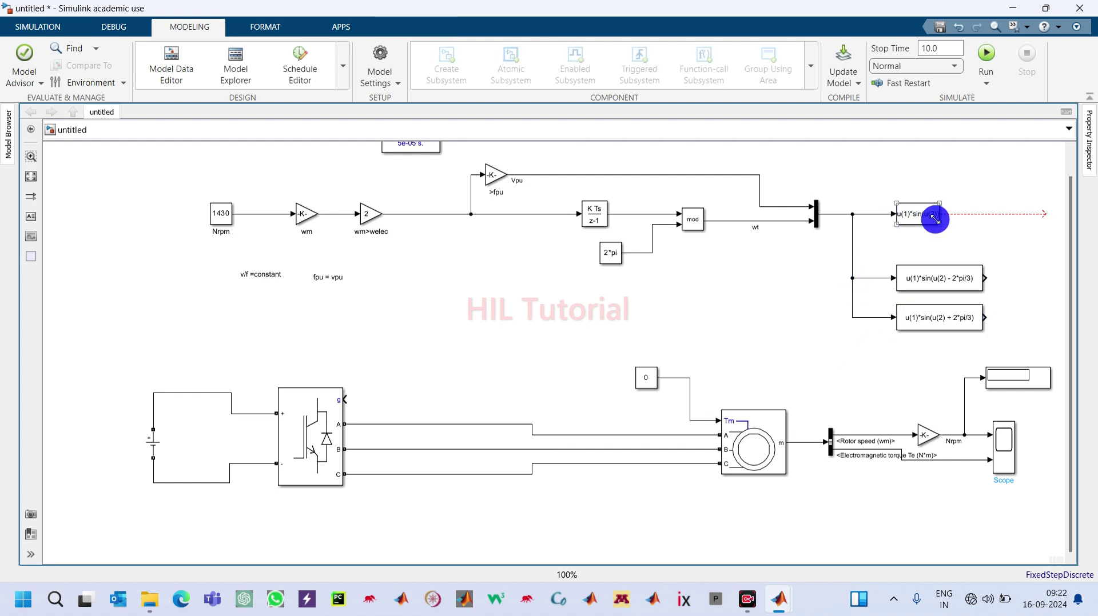
left_click_drag(935, 219, 978, 219)
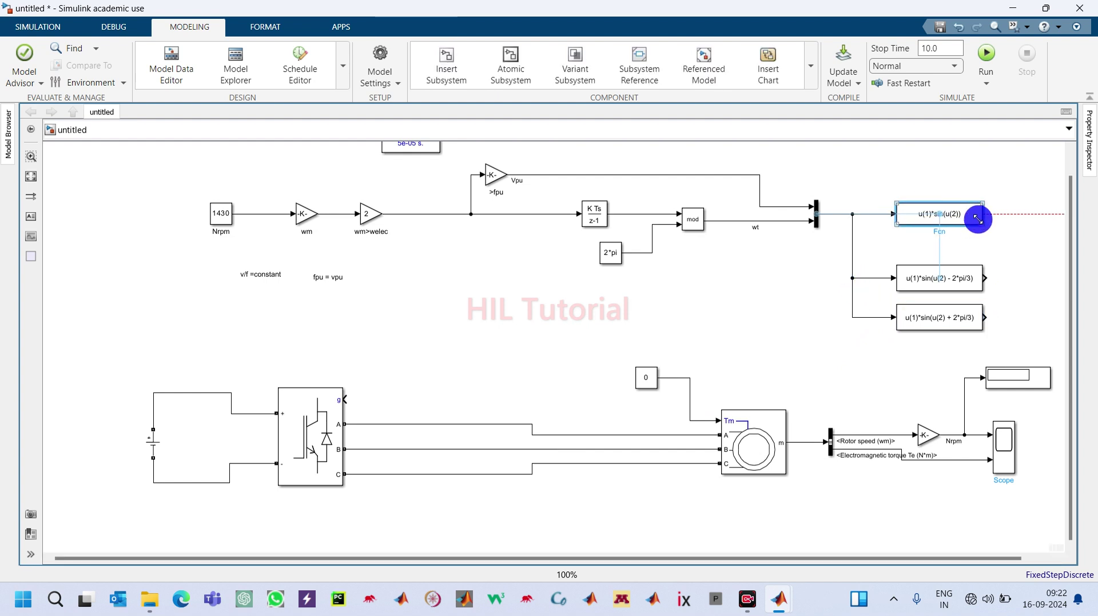
left_click(947, 295)
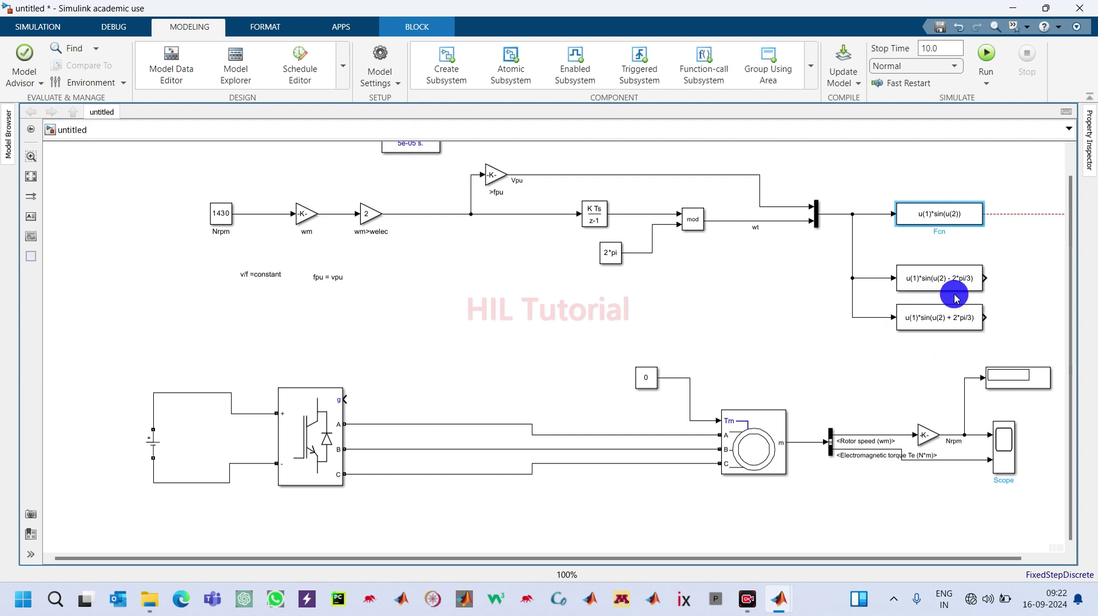
left_click(943, 333)
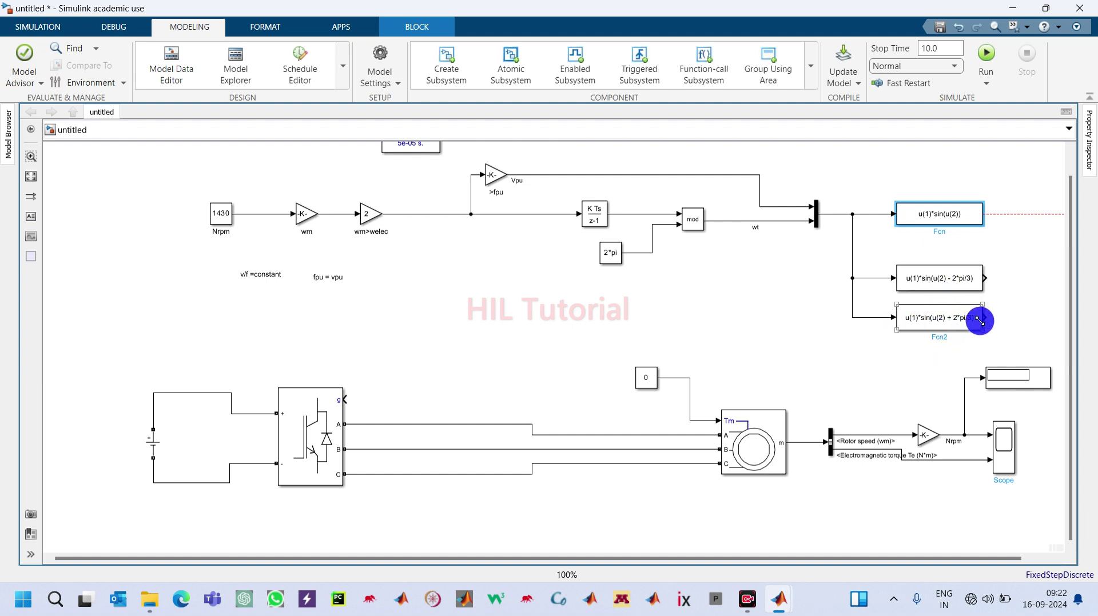
left_click(1013, 323)
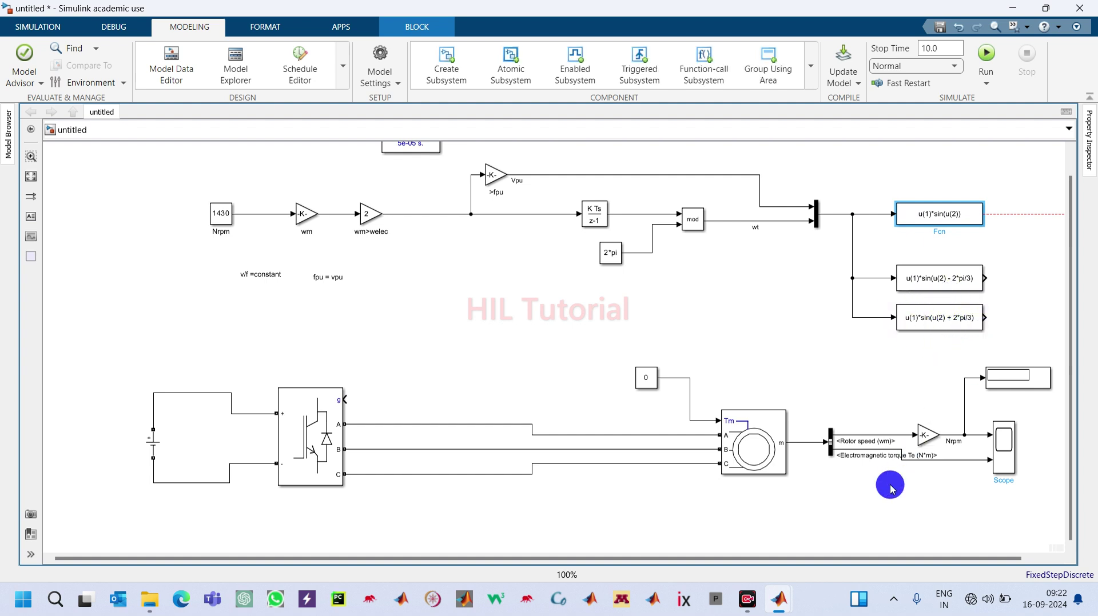
left_click(1009, 518)
Step: Draw open output signal lines from the -2*pi/3 and +2*pi/3 Fcn blocks
scroll(1010, 518, "right", 3)
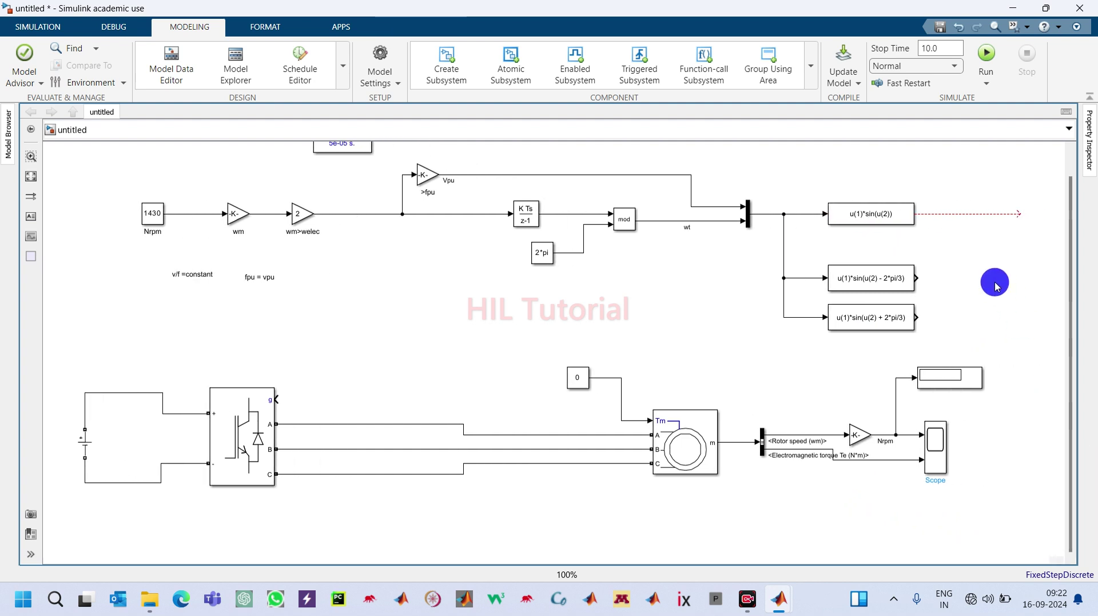
left_click_drag(915, 278, 1006, 269)
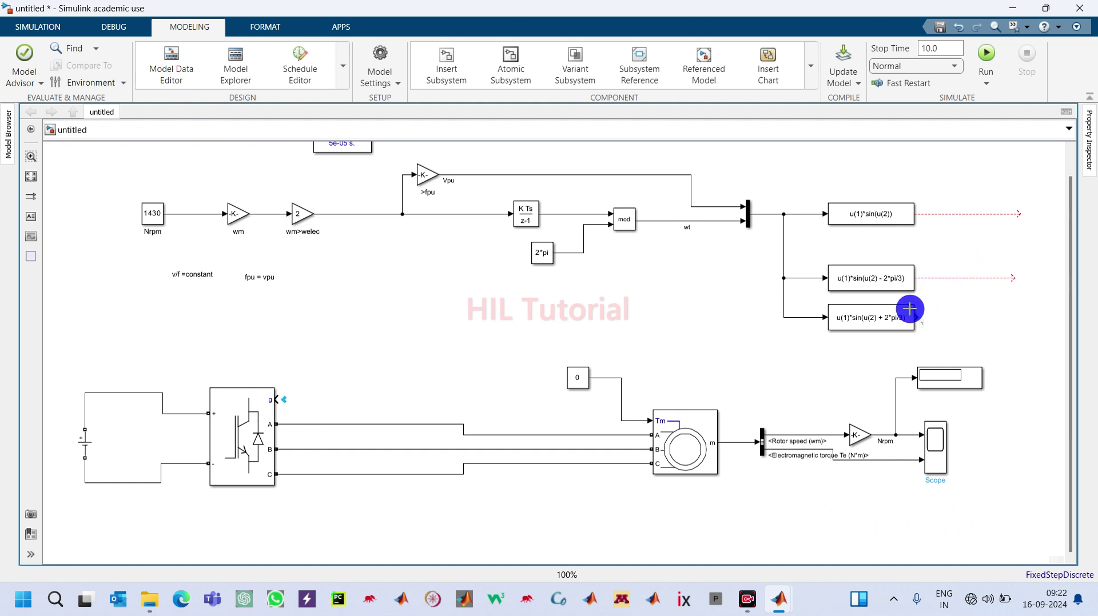
left_click_drag(910, 308, 1010, 316)
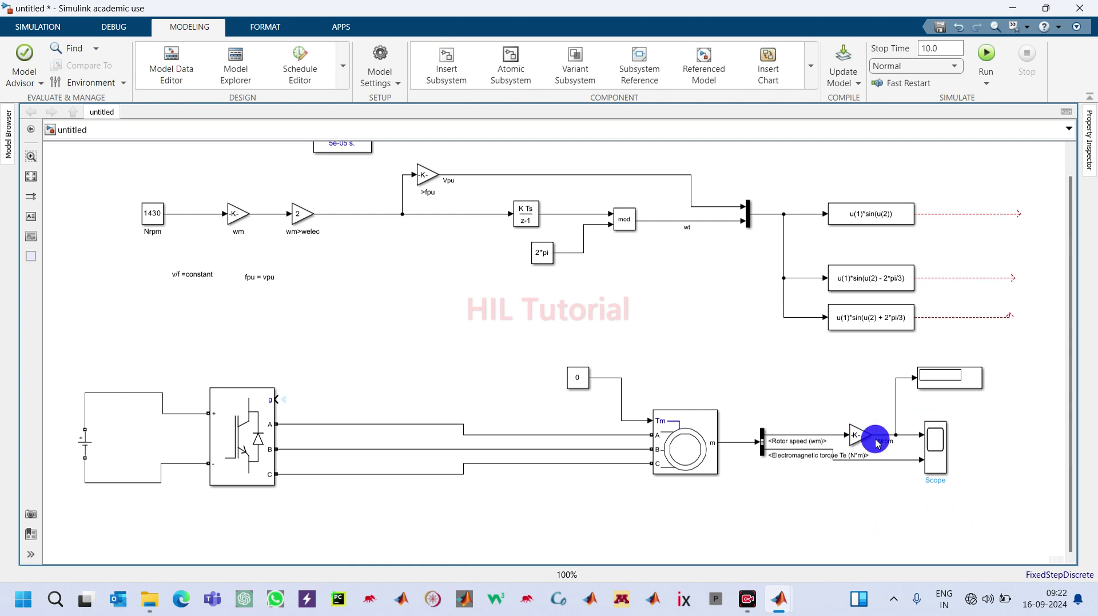
scroll(1049, 509, "right", 5)
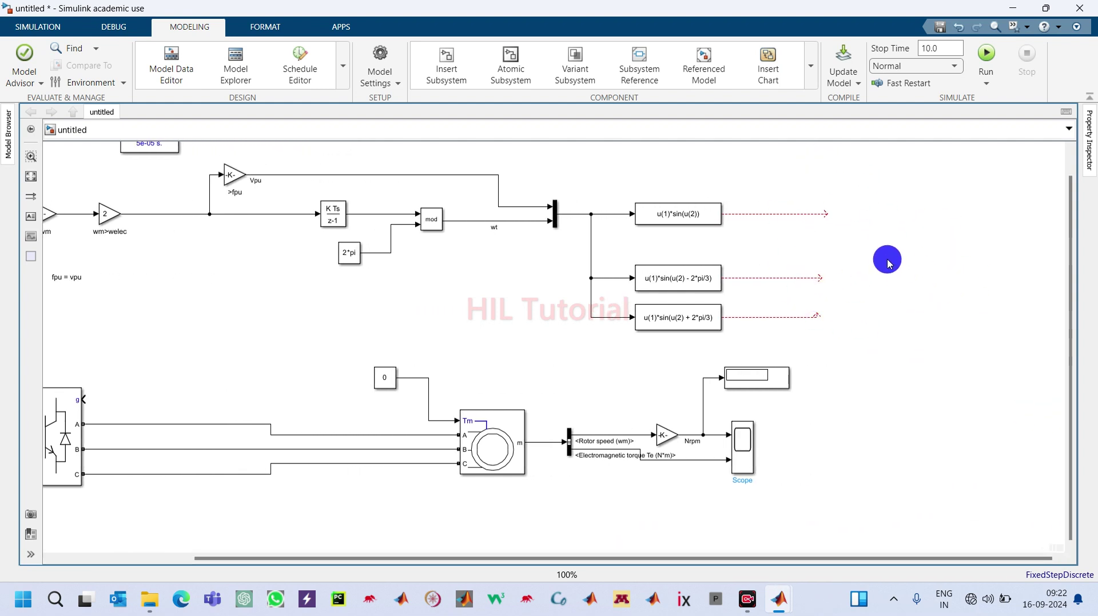
Step: Quick-insert a PWM Generator (2-Level) block via 'pwm' and place it right of the Fcn blocks
double_click(884, 252)
type("pwm")
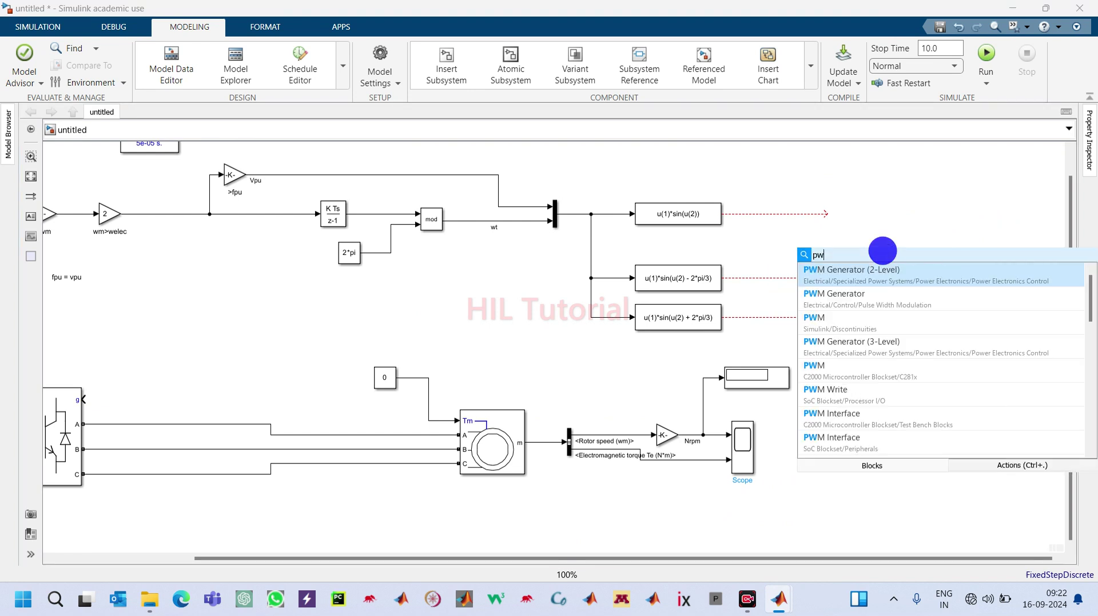
key("Down")
key("Down")
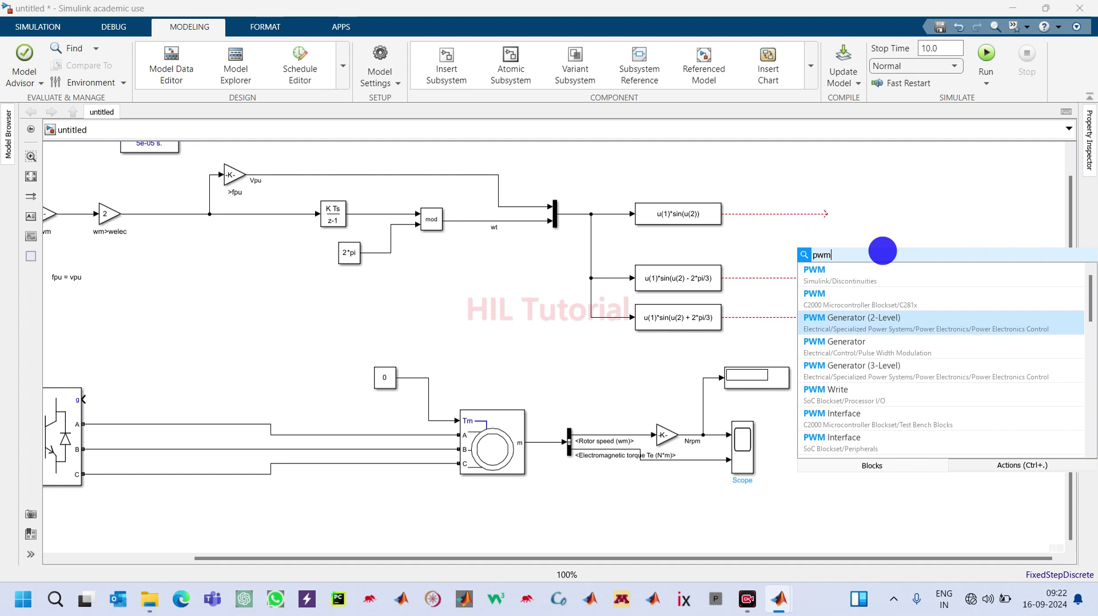
key("Return")
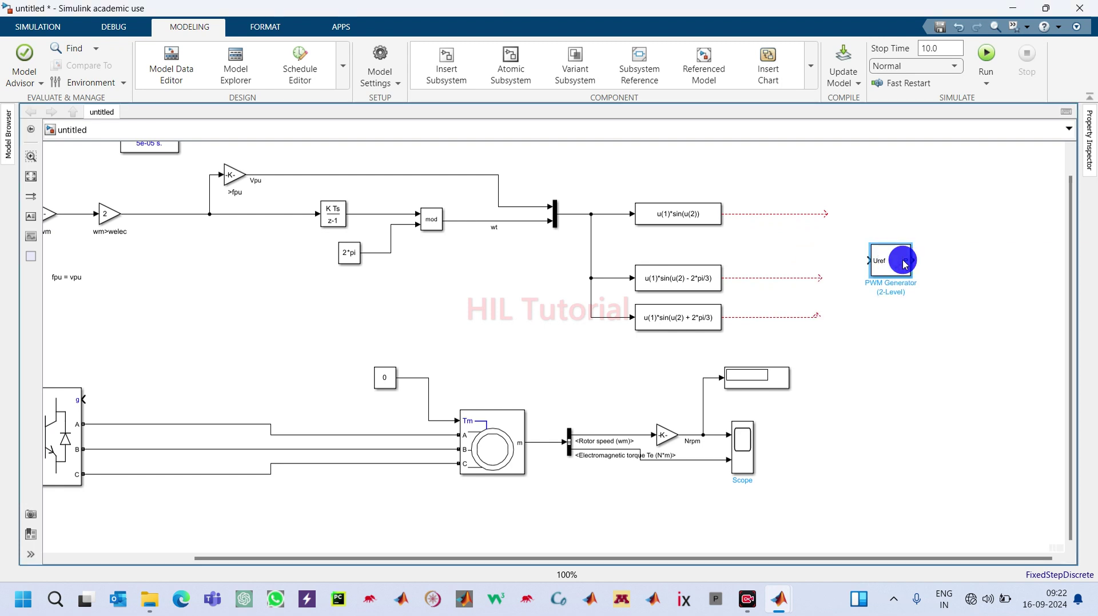
left_click_drag(902, 259, 959, 263)
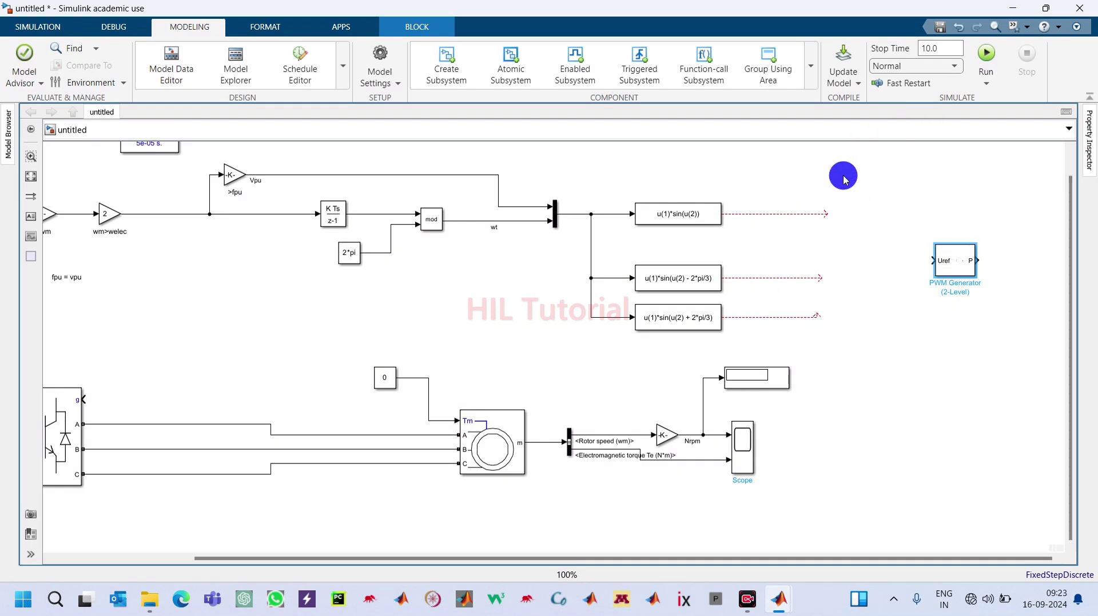
Step: Insert Mux1 with 3 inputs and stretch it taller to fit them
double_click(848, 258)
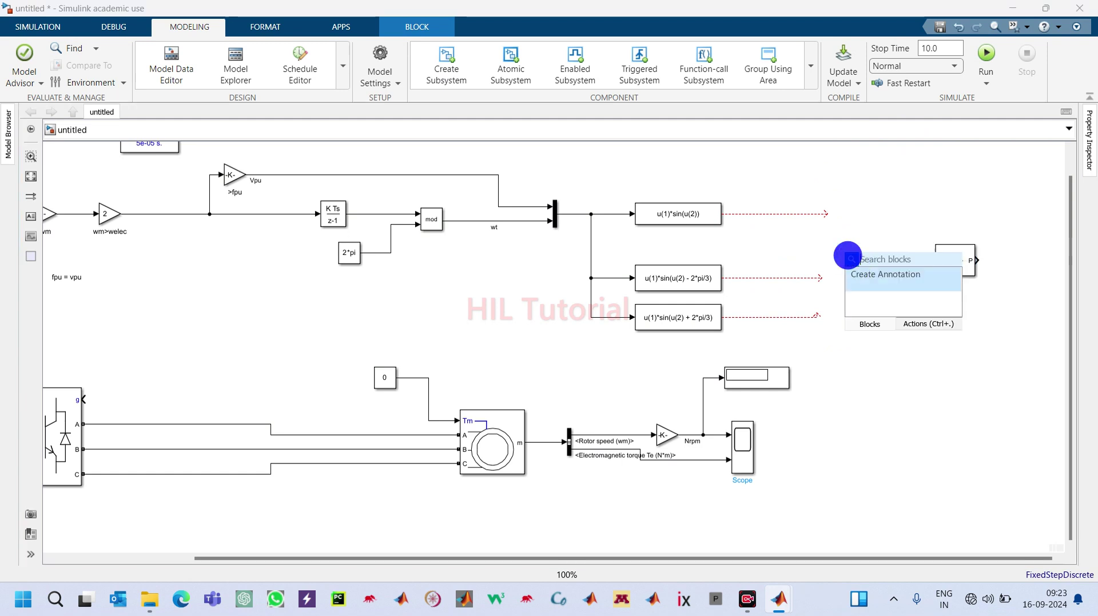
type("mux")
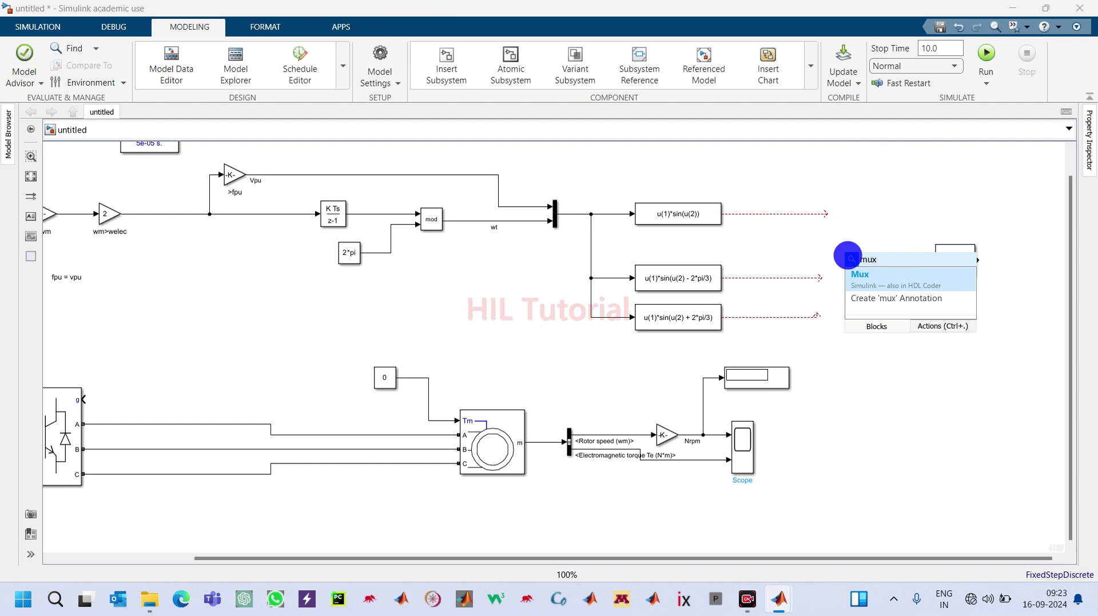
key("Return")
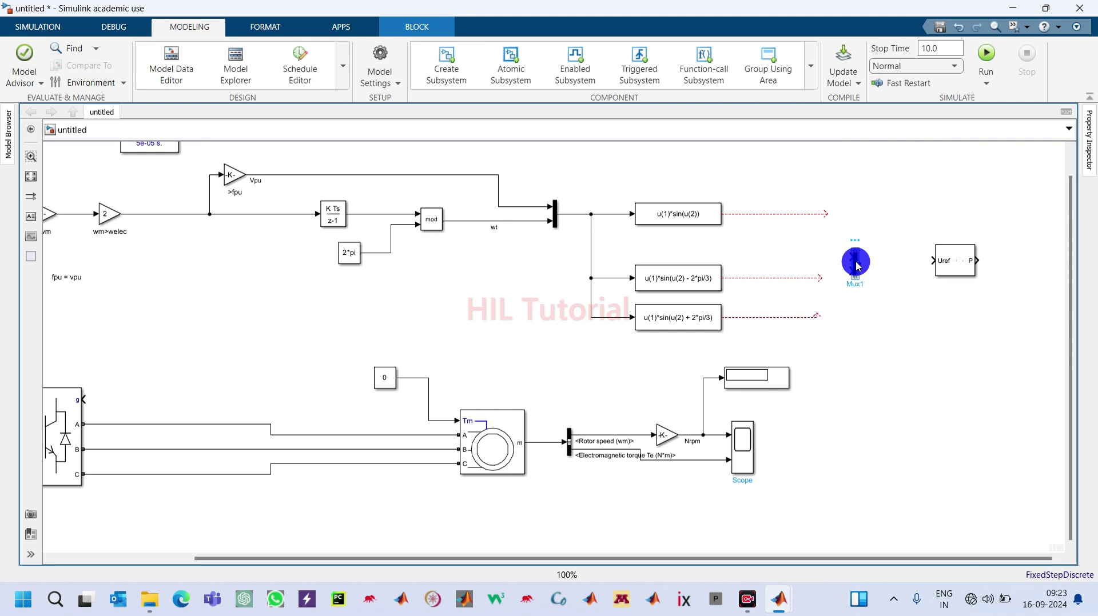
double_click(854, 262)
type("3")
key("Return")
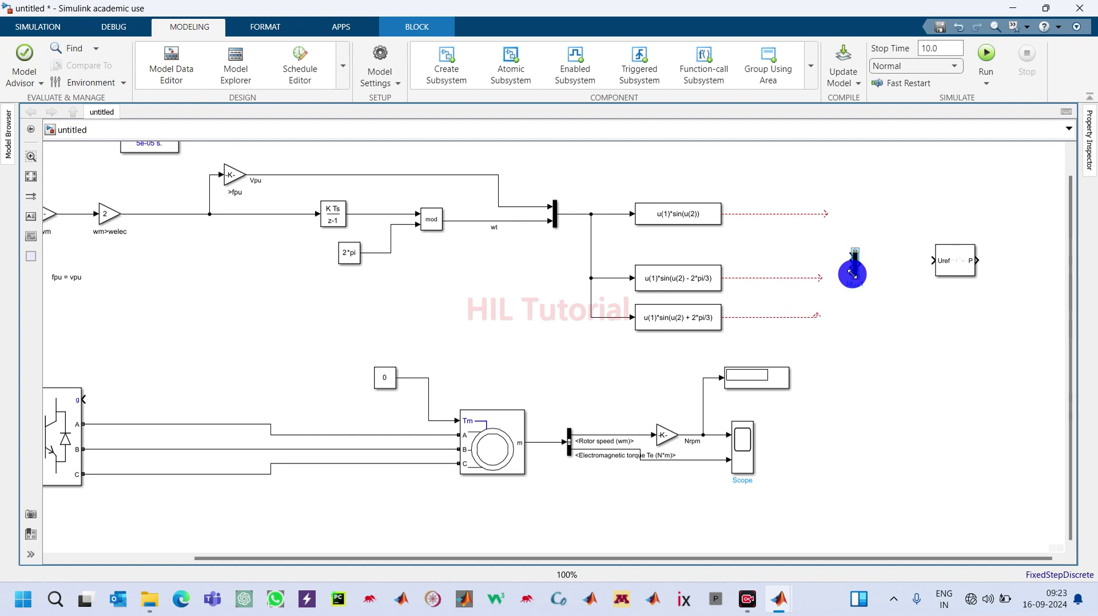
left_click_drag(852, 273, 860, 238)
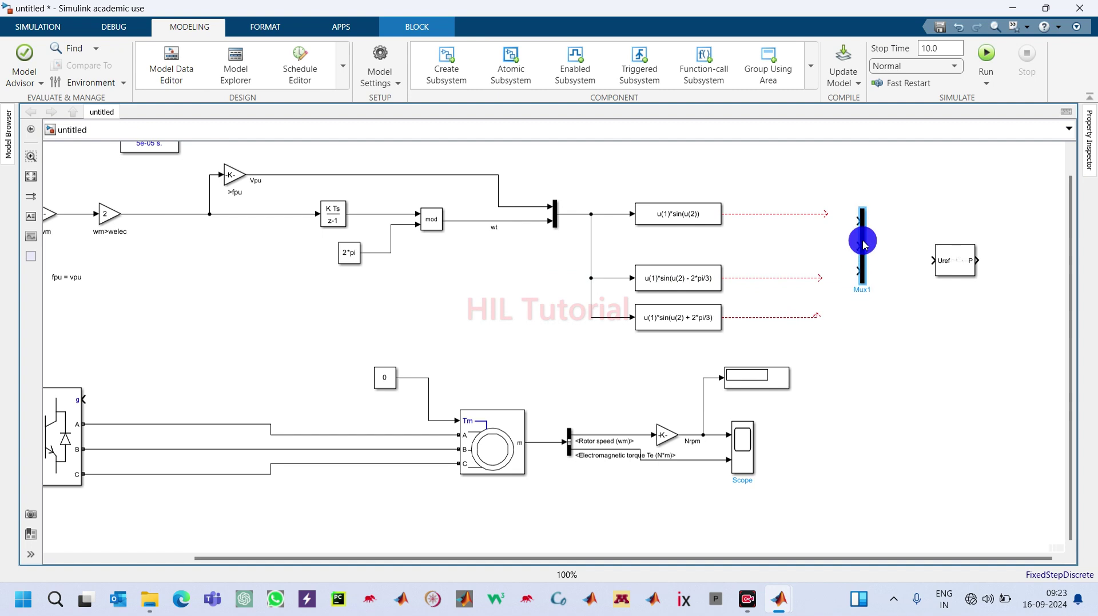
Step: Wire the three Fcn sine outputs into Mux1 and Mux1's output into Uref
left_click_drag(815, 201, 850, 216)
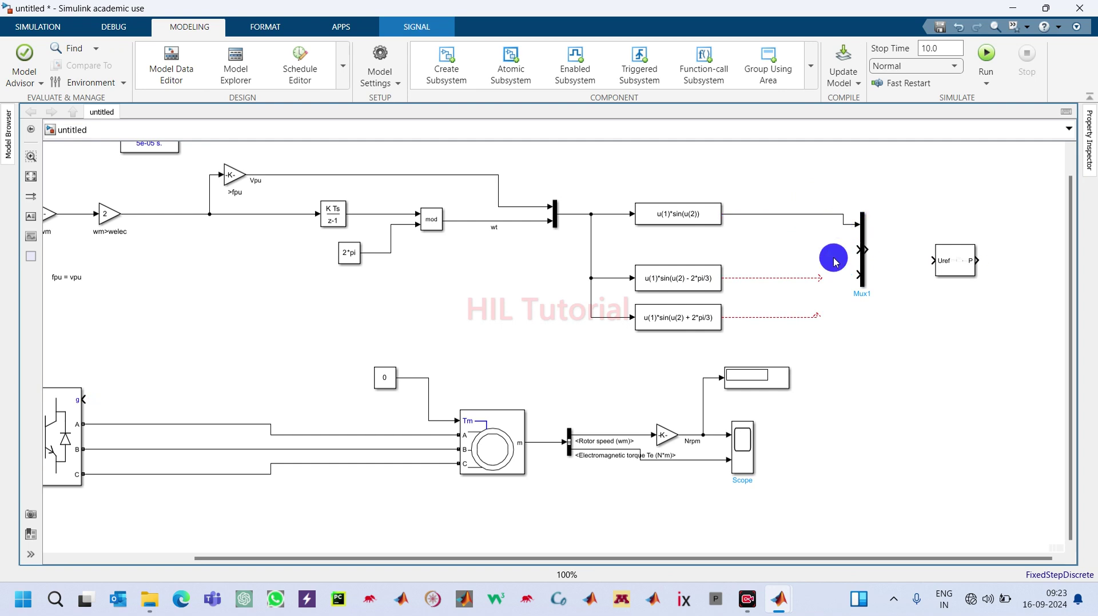
left_click(809, 265)
left_click_drag(809, 265, 851, 238)
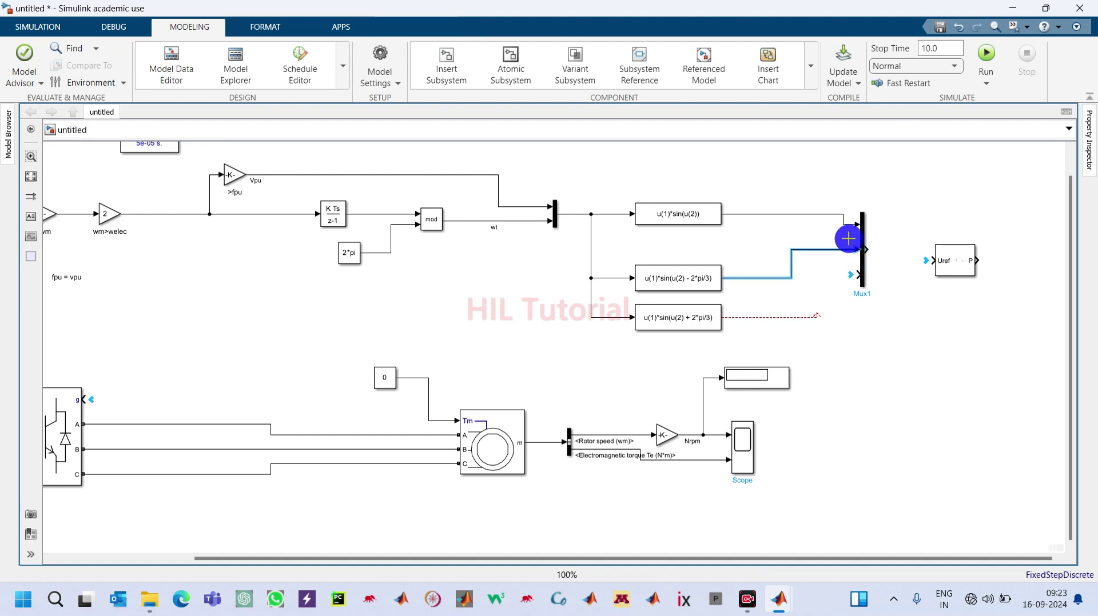
left_click_drag(816, 318, 865, 284)
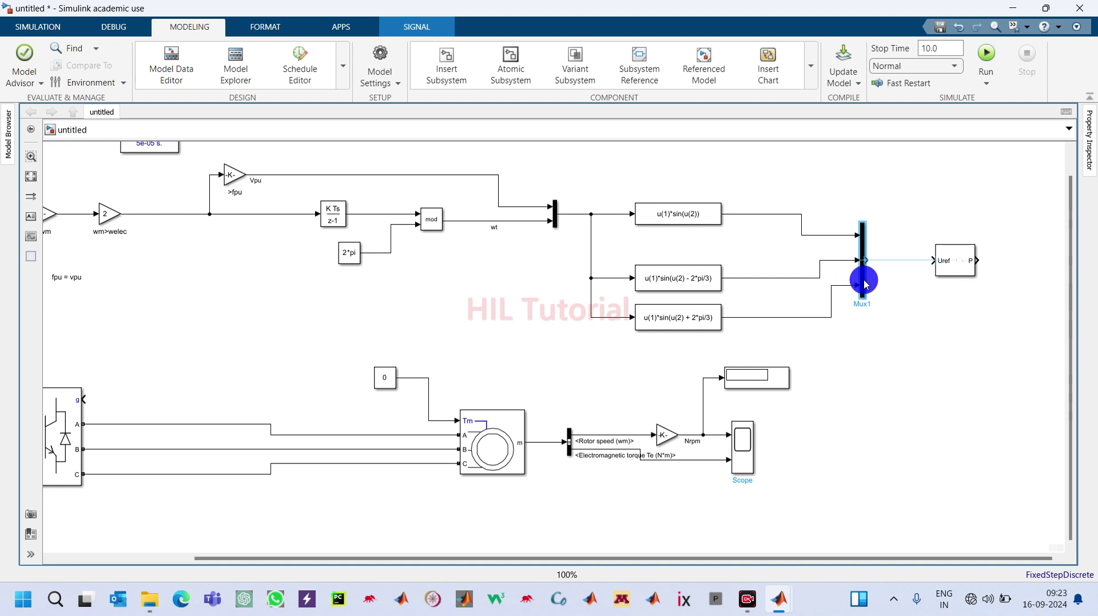
left_click(890, 264)
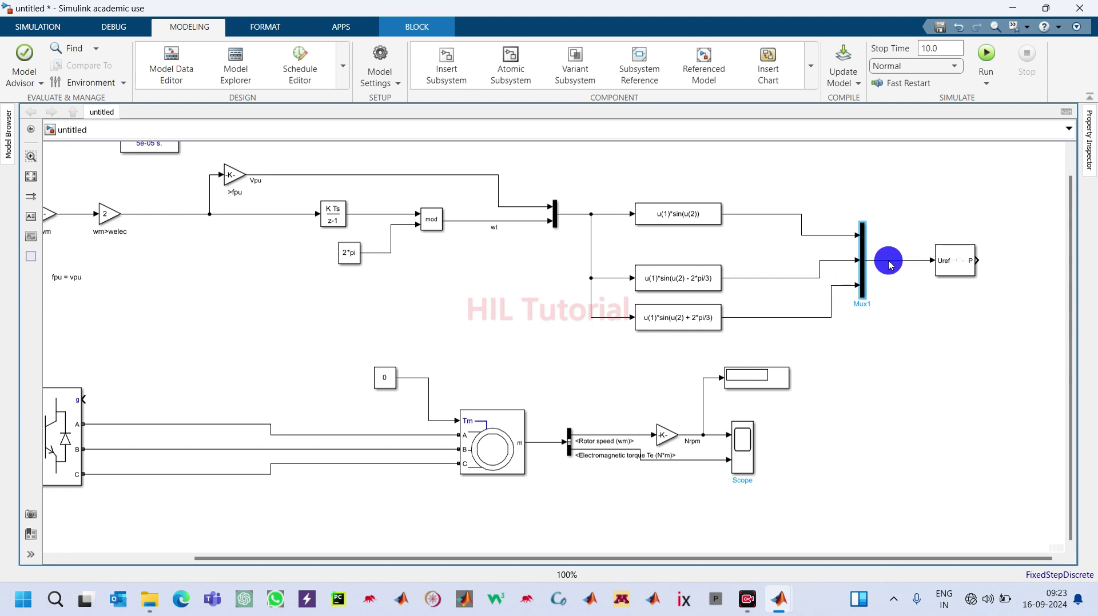
left_click(964, 268)
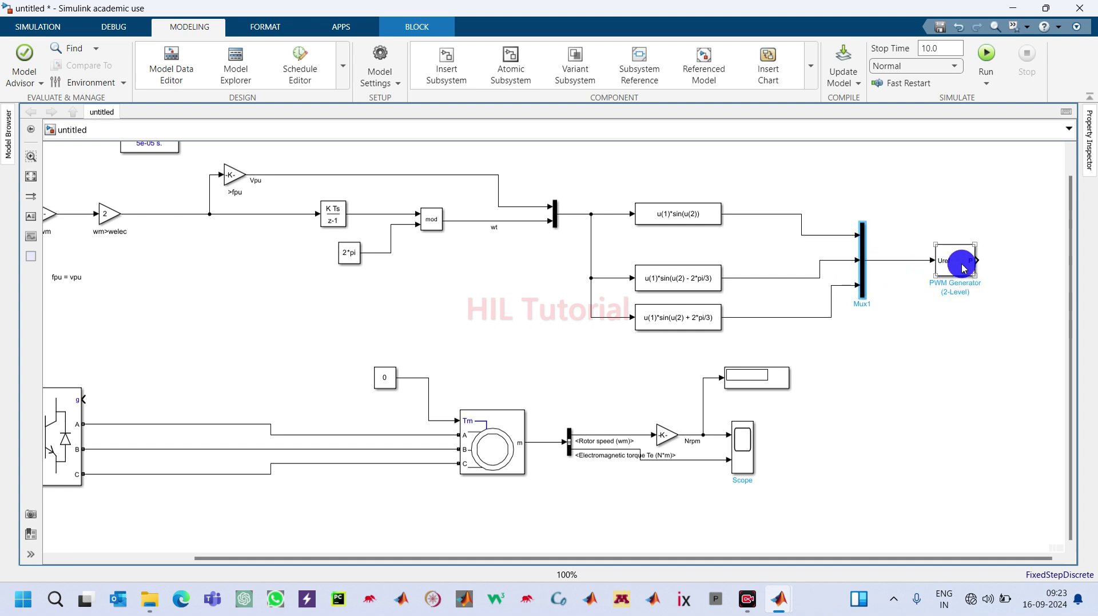
left_click(929, 349)
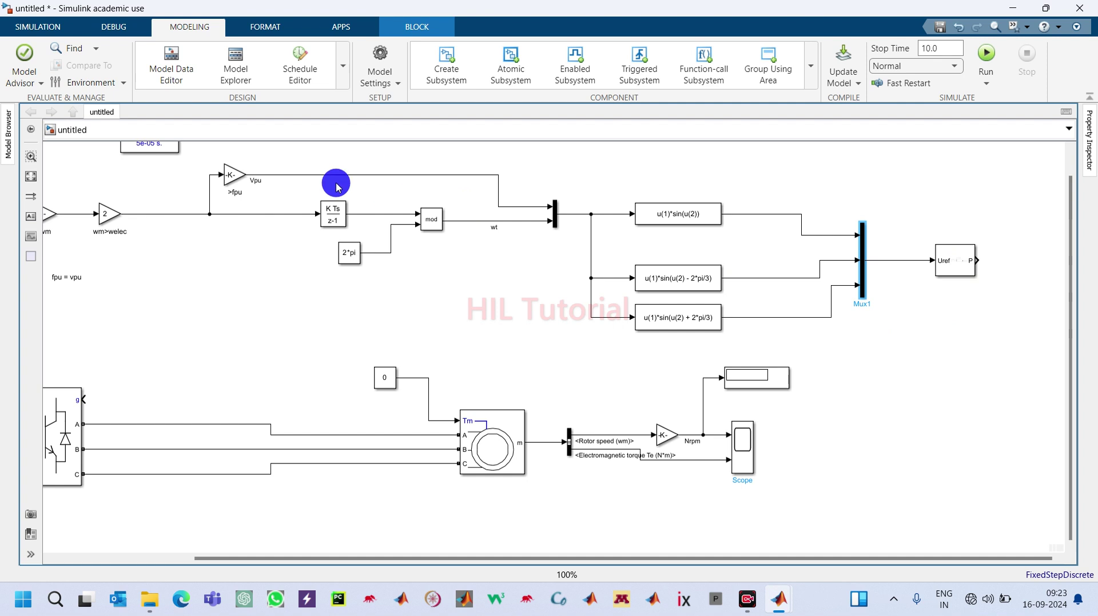
left_click(239, 181)
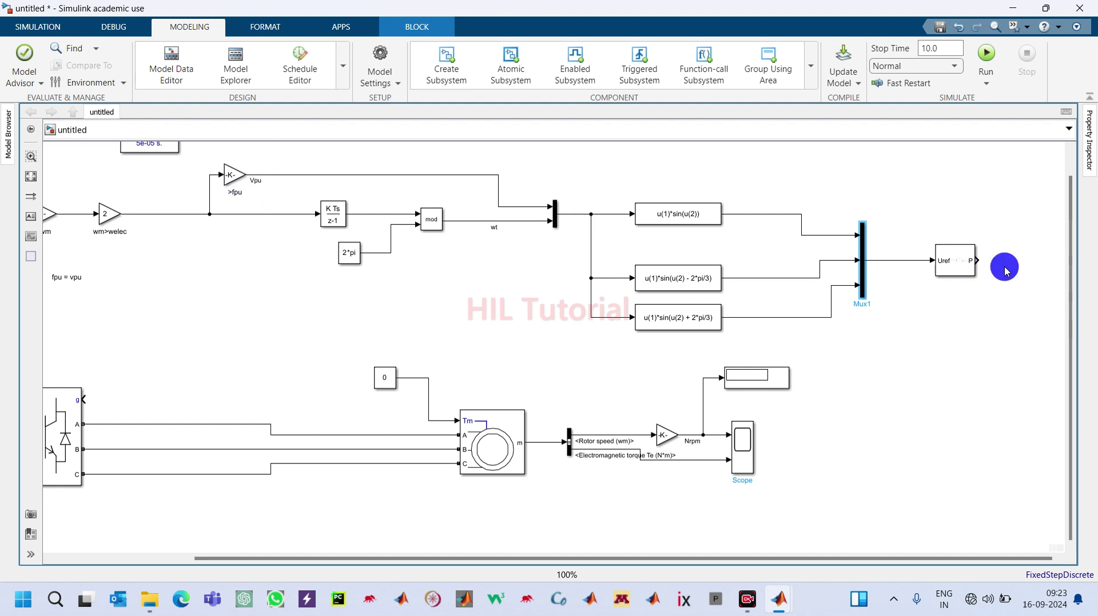
left_click(973, 290)
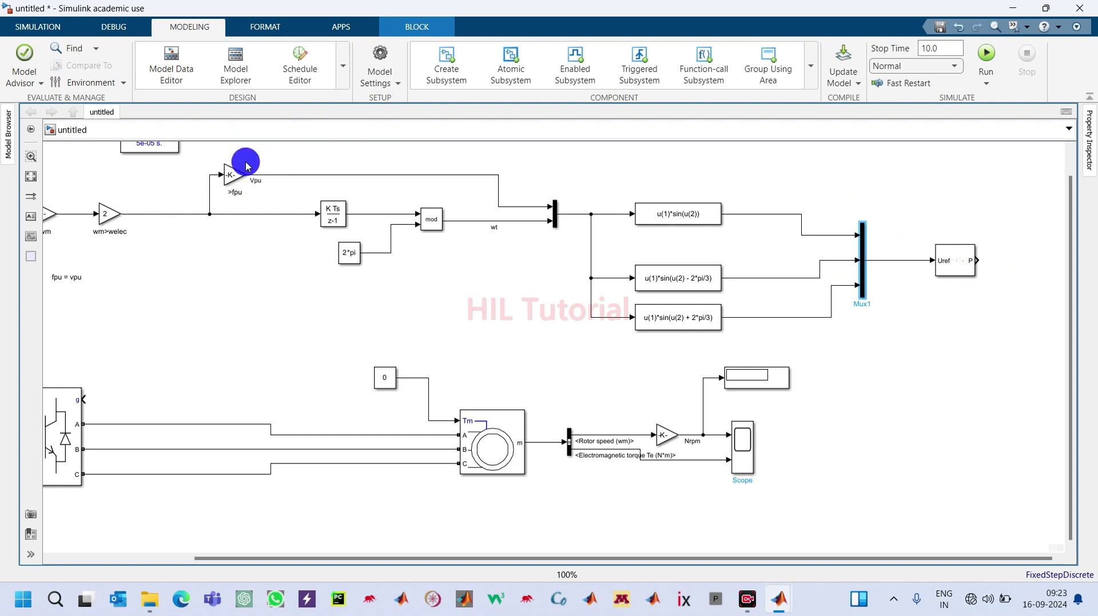
left_click(239, 180)
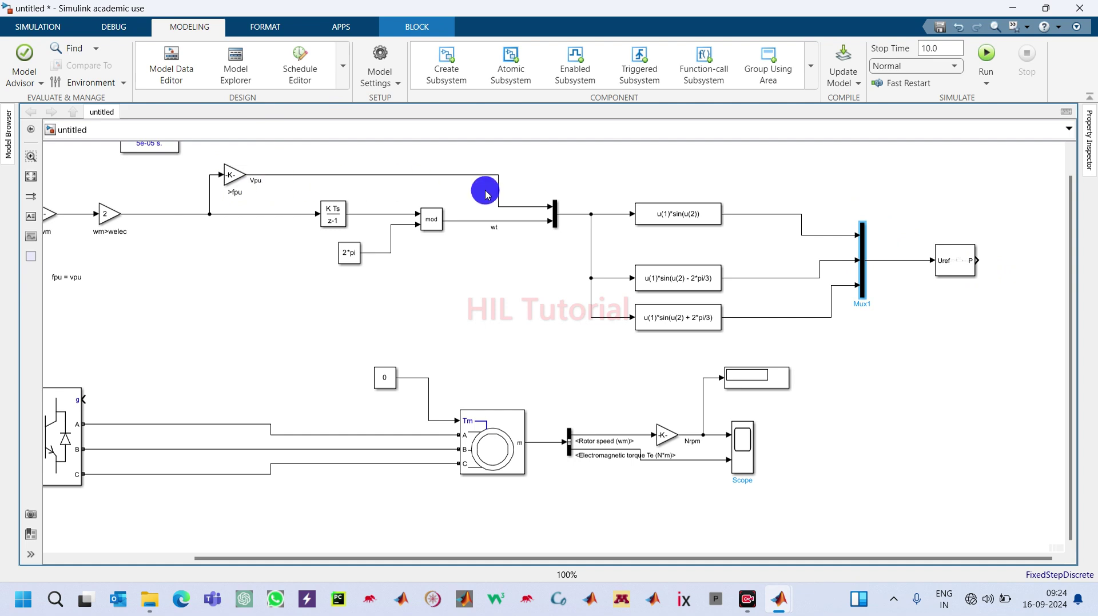
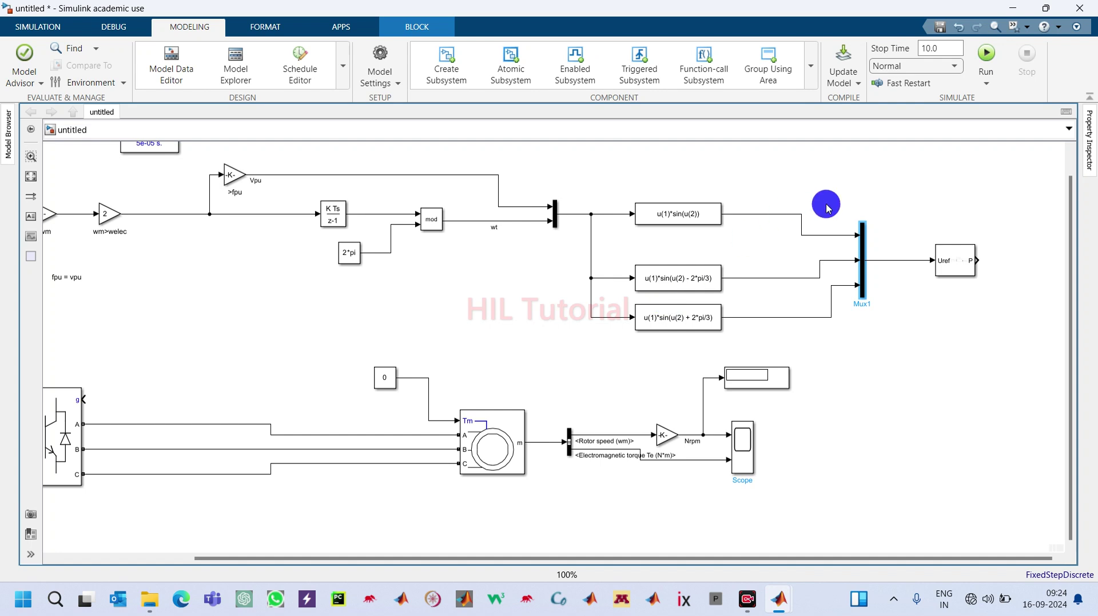
Step: Set the PWM Generator (2-Level) carrier frequency to 40*50 and its sample time to 50e-6 s
left_click(954, 264)
double_click(953, 265)
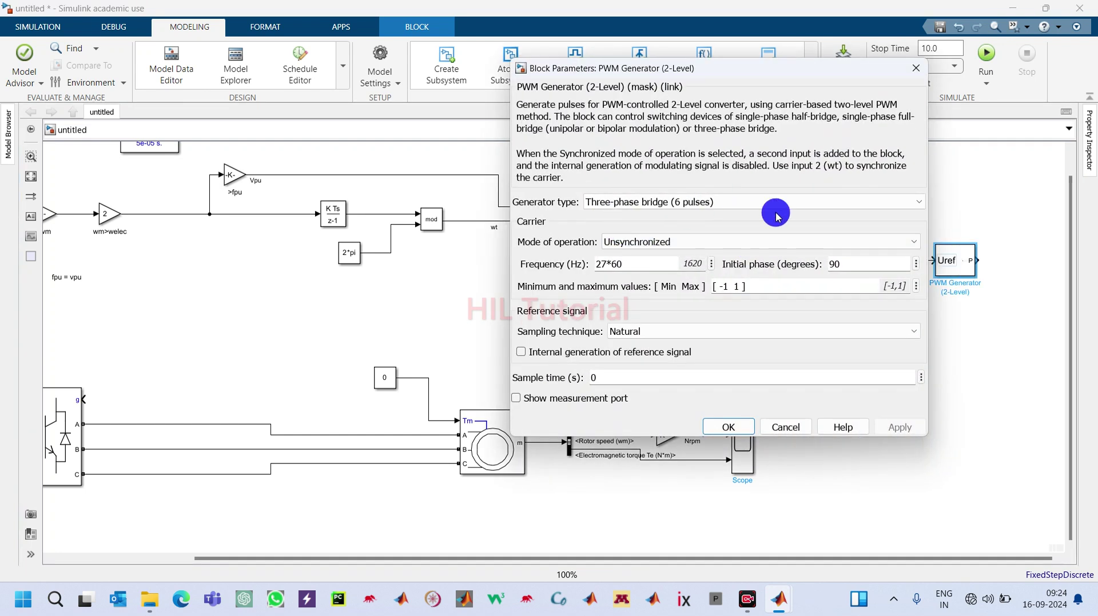
left_click(621, 260)
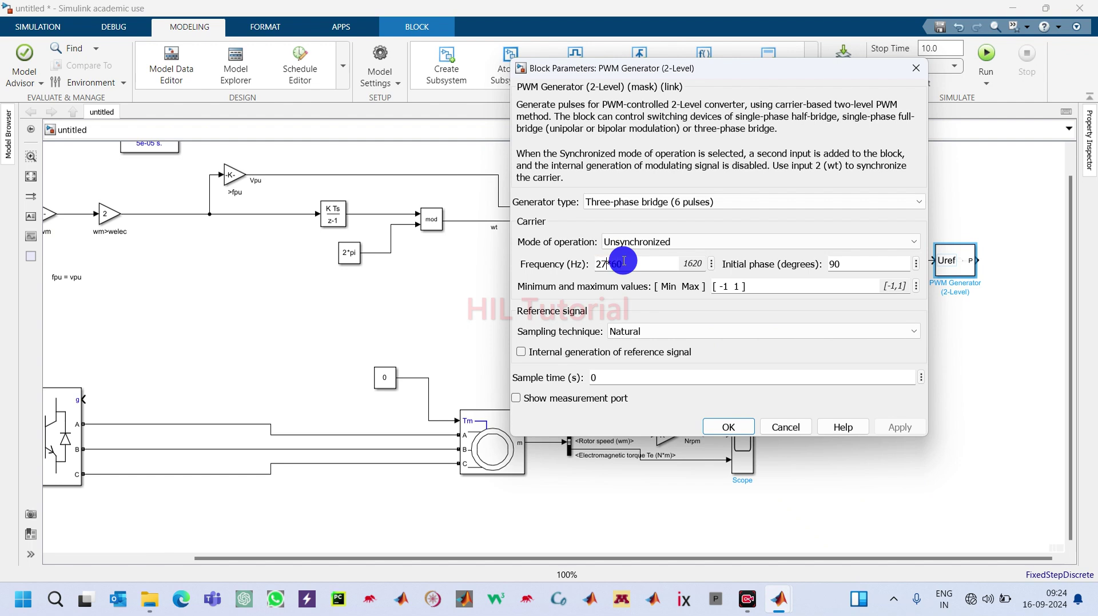
key("BackSpace")
key("BackSpace")
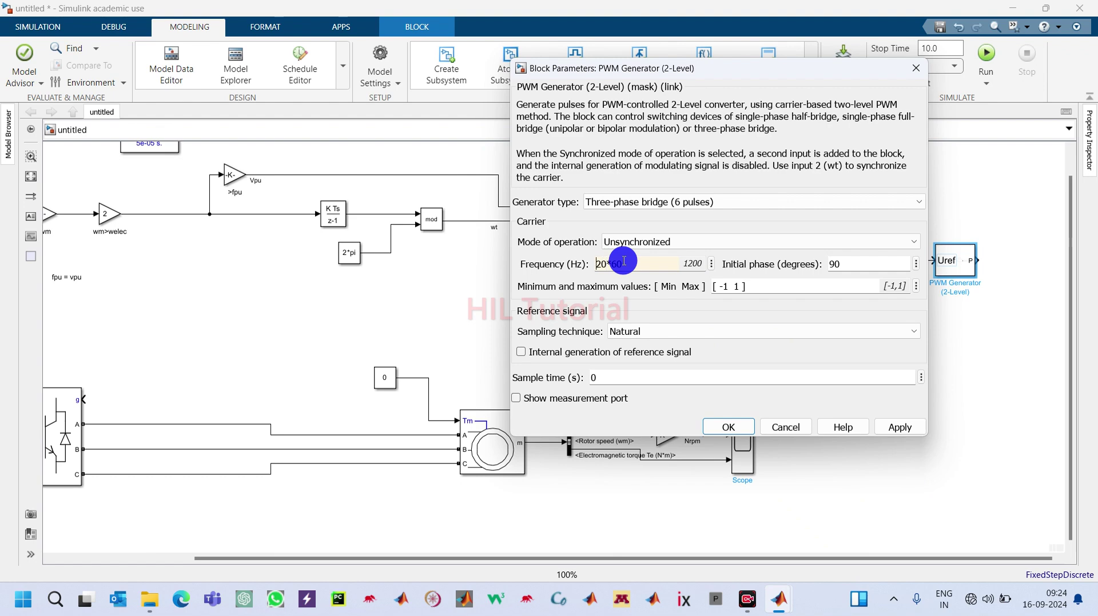
type("40")
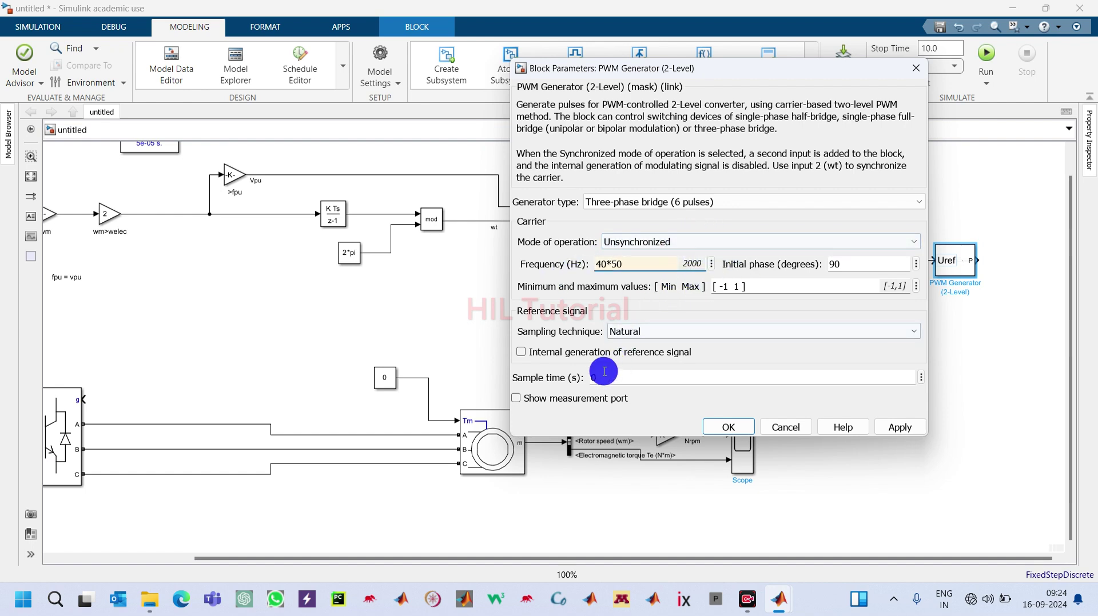
key("BackSpace")
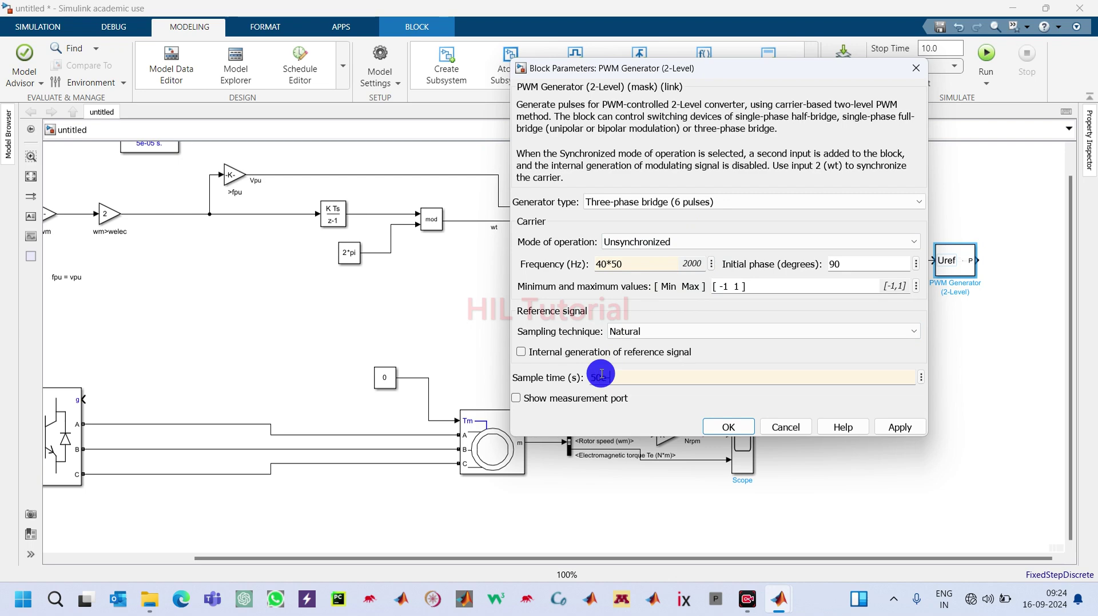
left_click(901, 428)
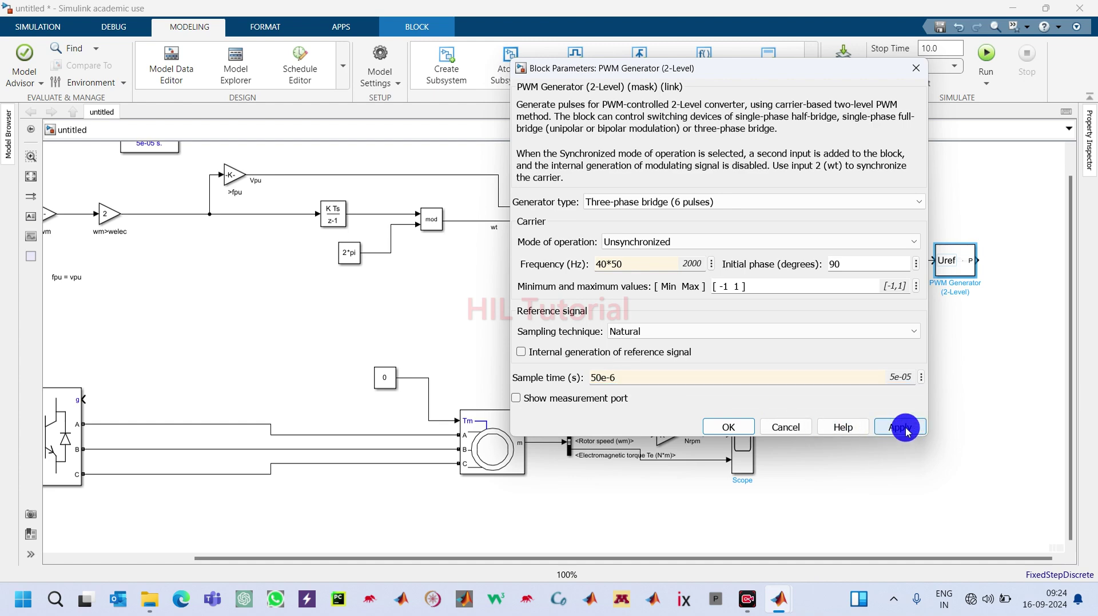
left_click(735, 436)
Step: Insert a Goto block tagged [A] at the PWM Generator output
double_click(1008, 269)
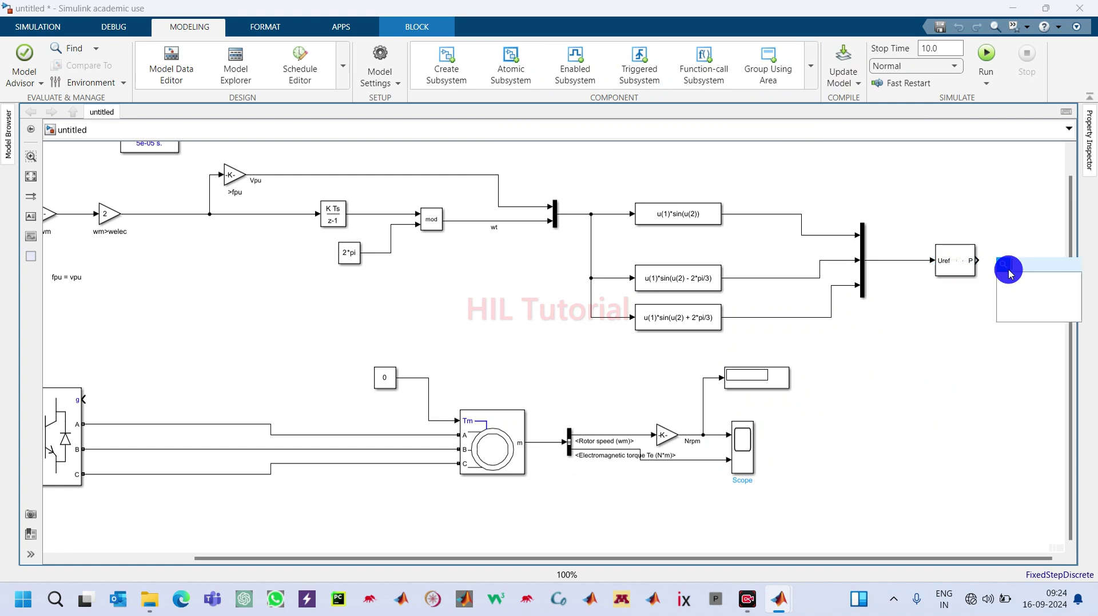
type("scope")
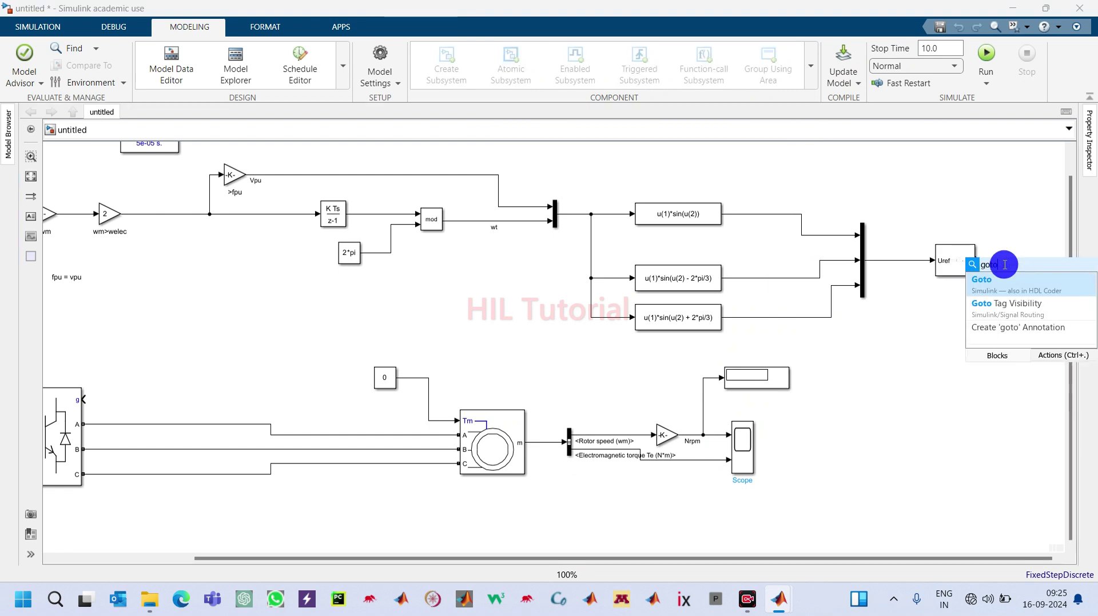
key("Return")
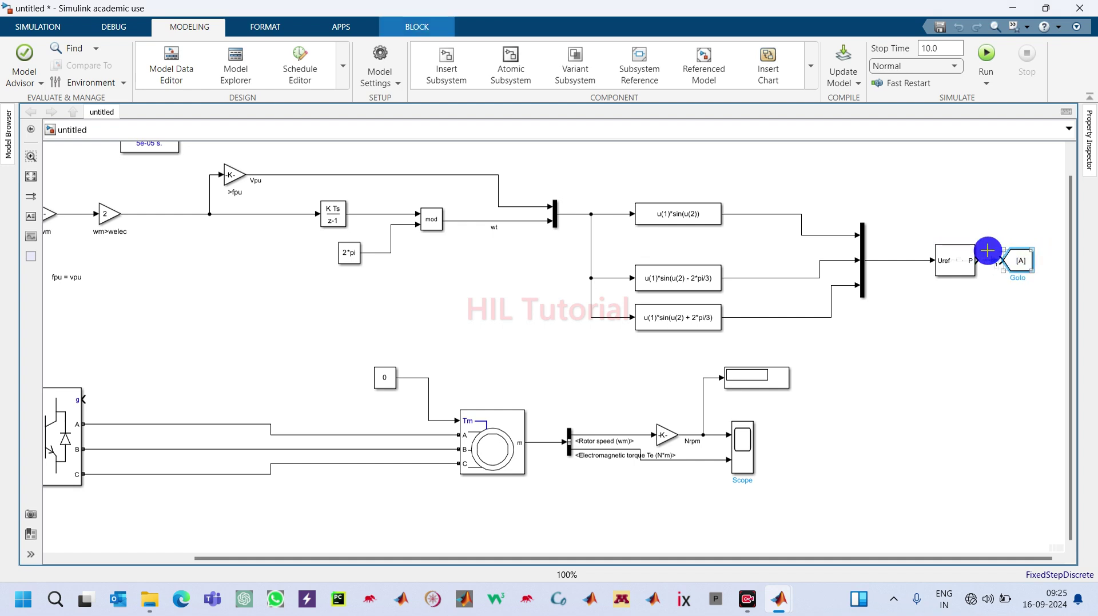
left_click(1034, 267)
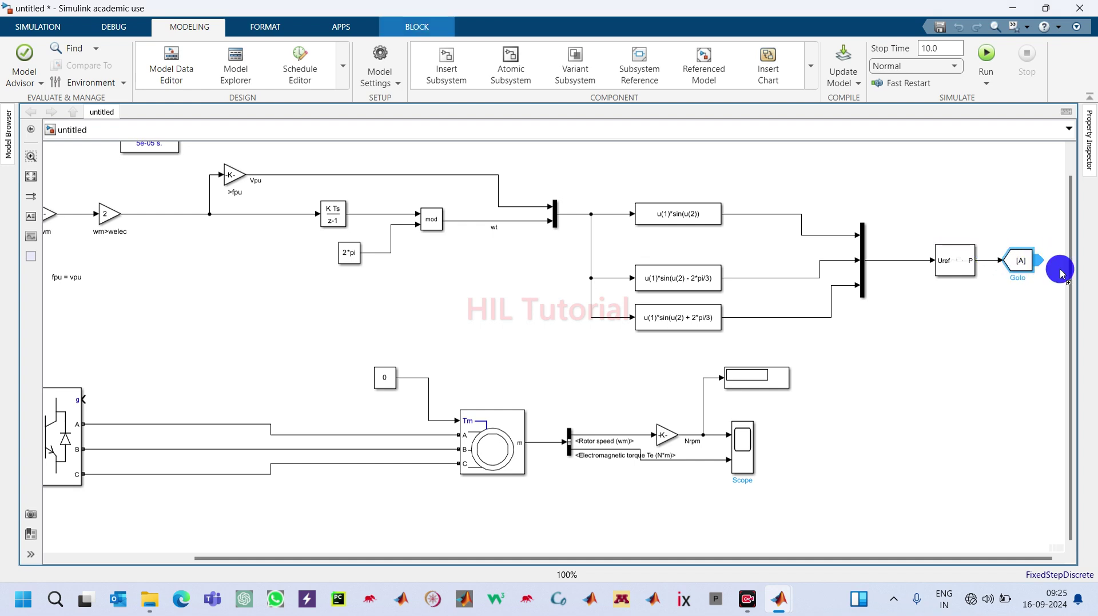
left_click(1014, 338)
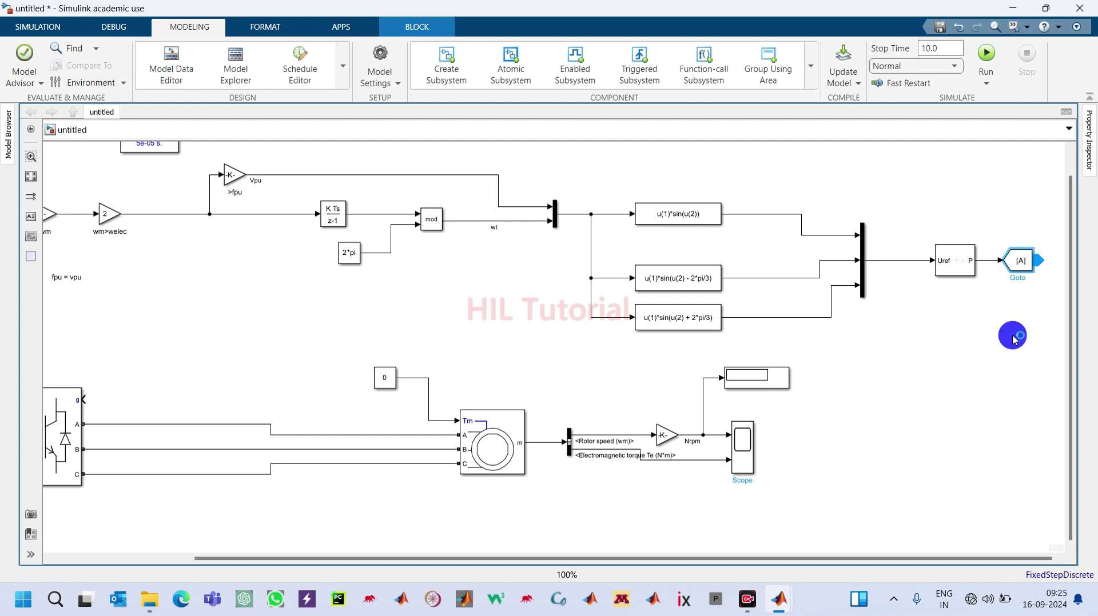
Step: Place a copy of the [A] tag beside the inverter and wire it to the gate input g
key("ctrl+v")
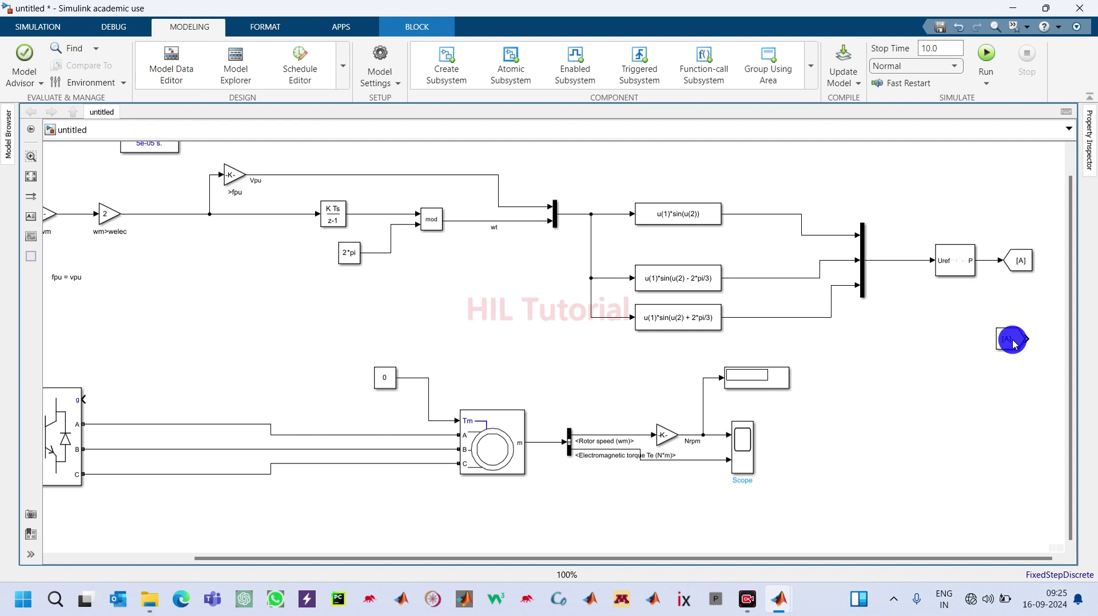
left_click_drag(1015, 343, 56, 331)
left_click_drag(64, 336, 72, 392)
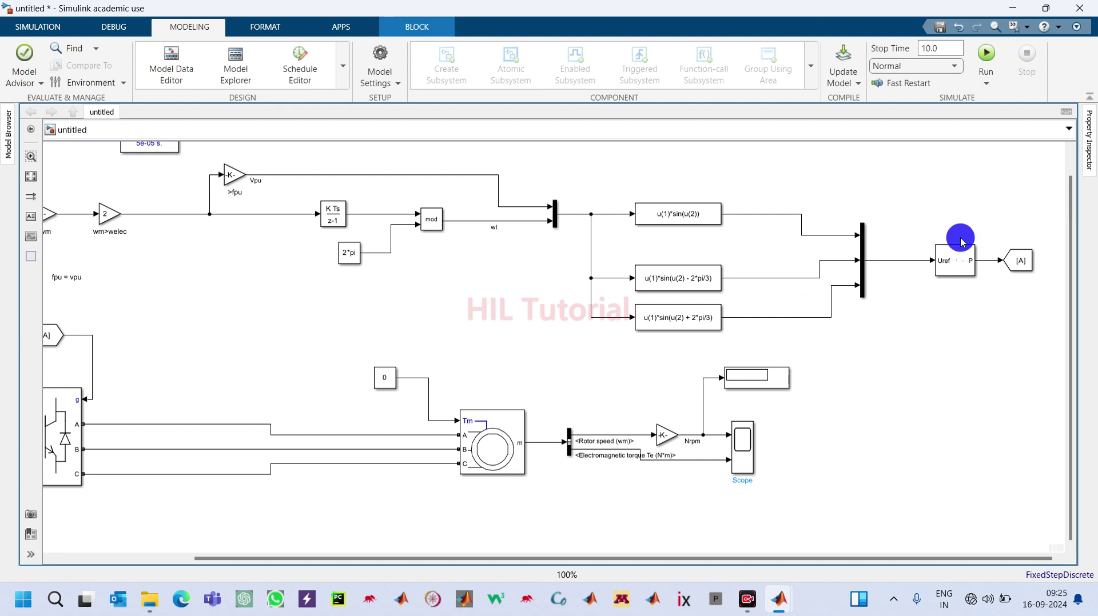
left_click_drag(911, 240, 963, 309)
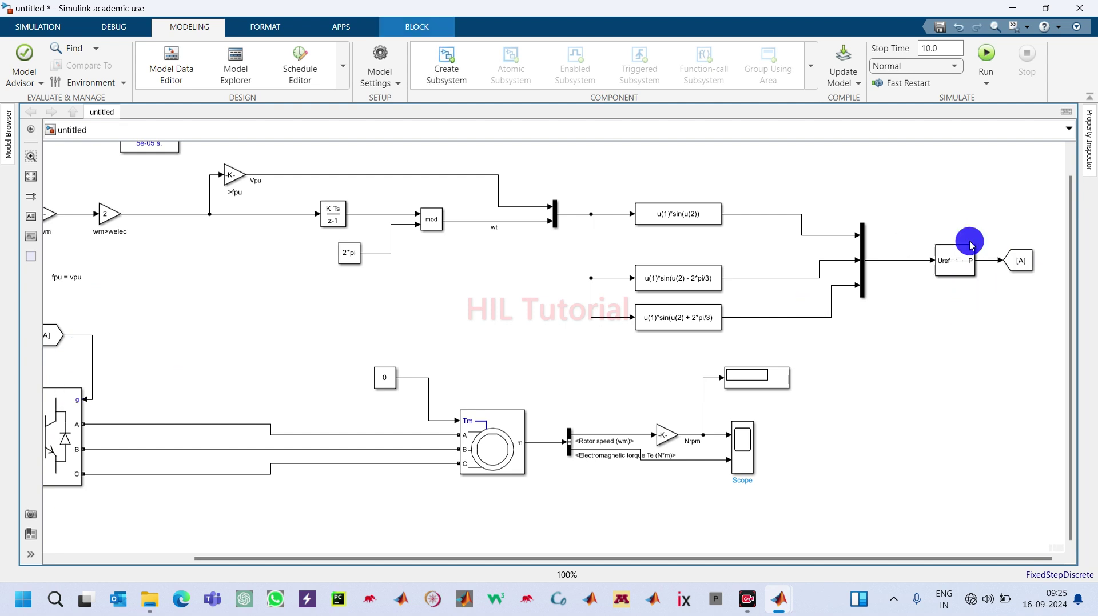
left_click(1020, 267)
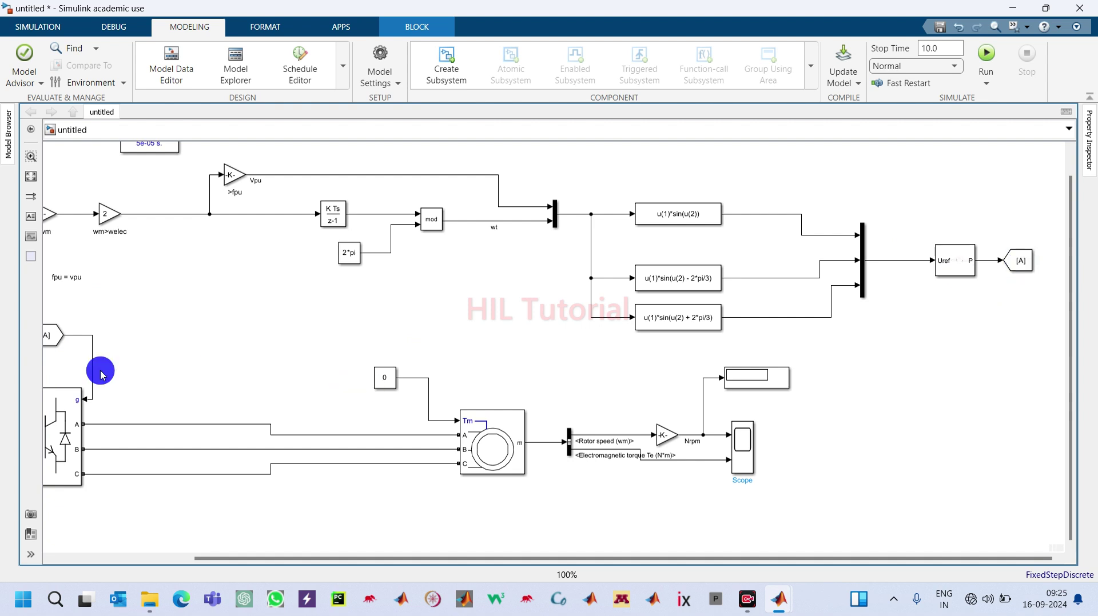
left_click(82, 343)
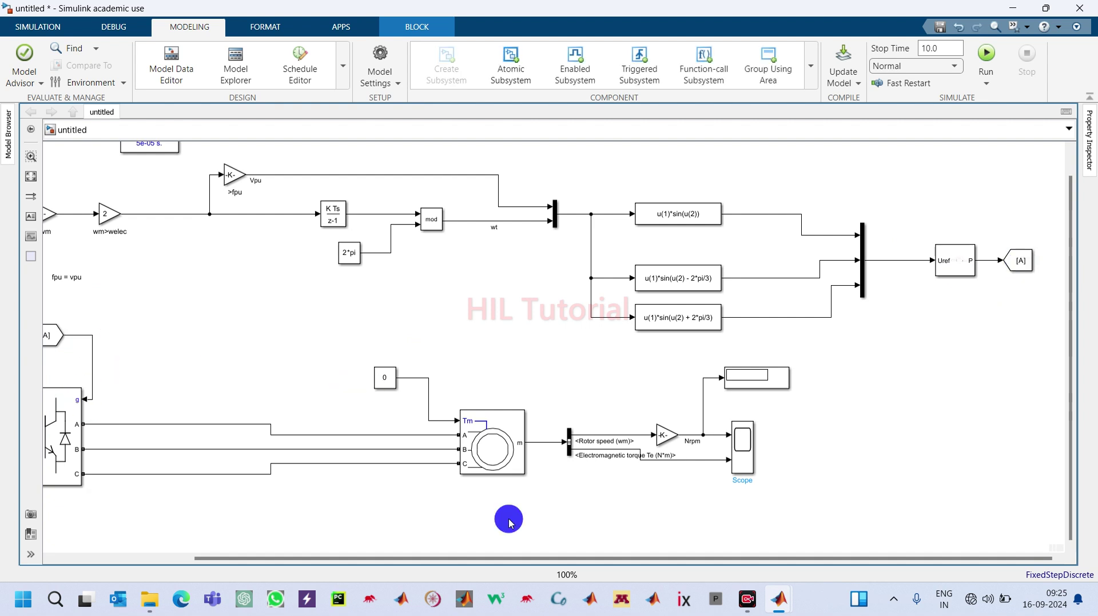
left_click(544, 538)
left_click_drag(534, 563, 399, 540)
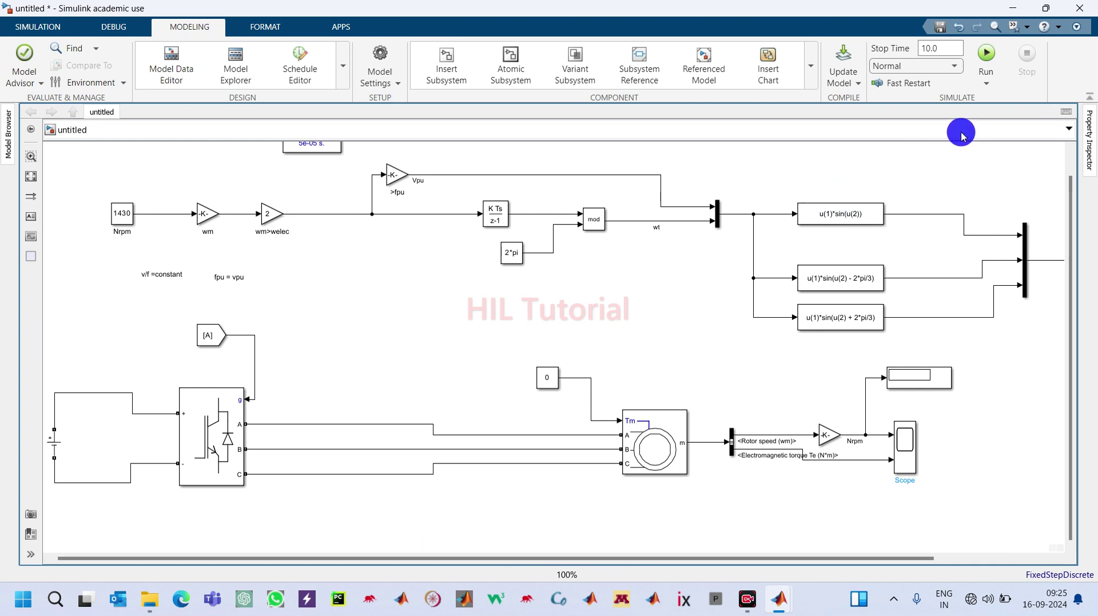
Step: Nudge Mux1, the PWM Generator and the Goto [A] block to the left
left_click(1067, 328)
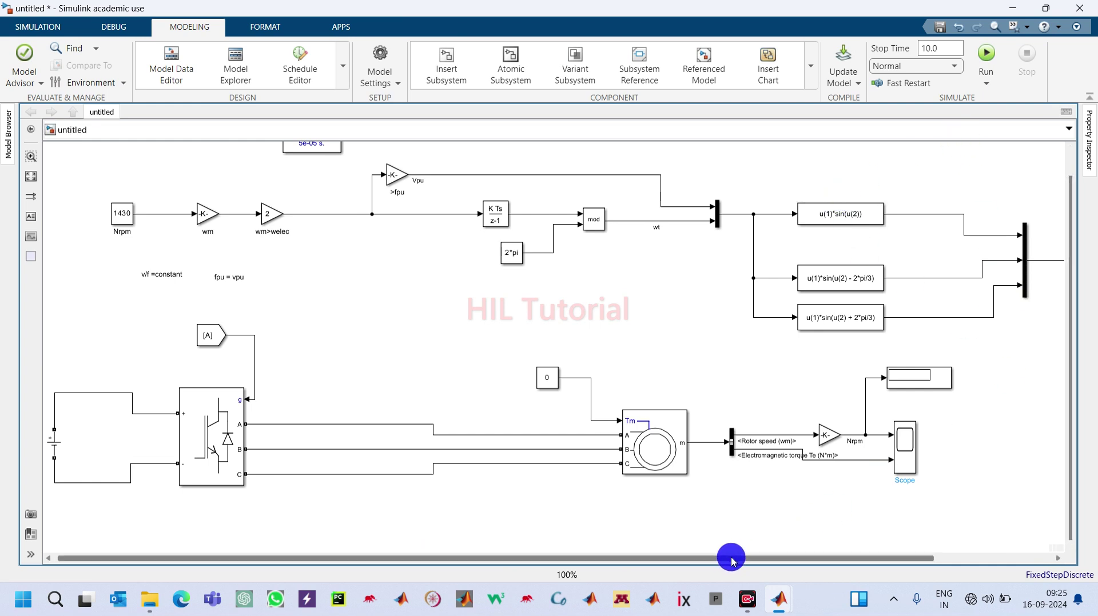
left_click_drag(730, 557, 854, 547)
left_click_drag(850, 182, 1058, 345)
key("Left")
key("Left")
key("Left")
key("Left")
key("Left")
key("Left")
key("Left")
key("Left")
key("Left")
key("Left")
key("Left")
key("Left")
key("Left")
key("Left")
key("Left")
key("Left")
key("Left")
key("Left")
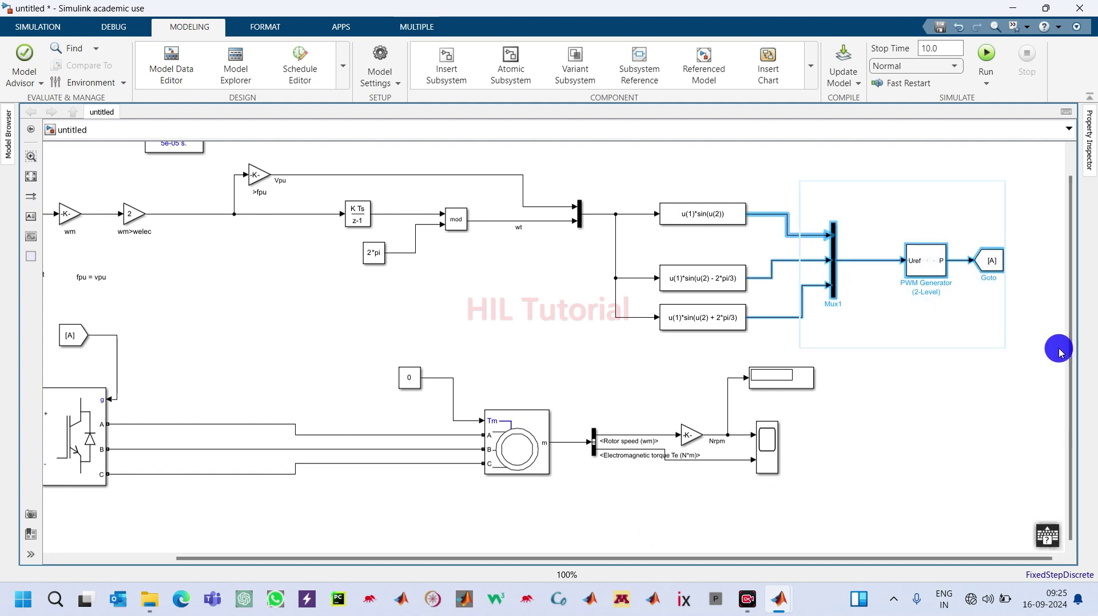
left_click_drag(884, 200, 1027, 321)
key("Left")
key("Left")
key("Left")
key("Left")
key("Left")
key("Left")
key("Left")
key("Left")
key("Left")
key("Left")
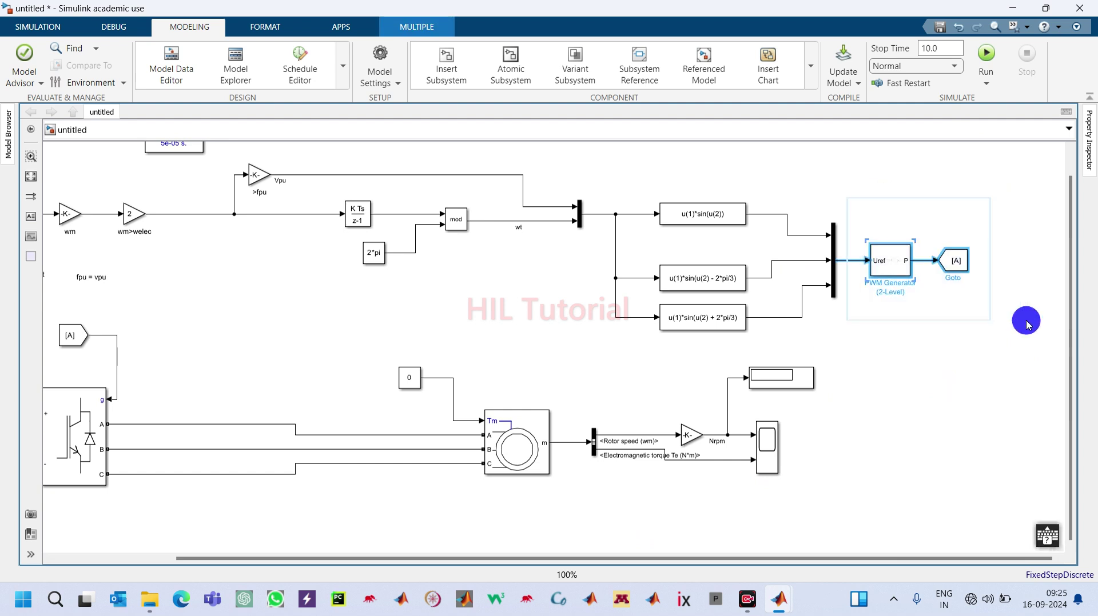
left_click(826, 400)
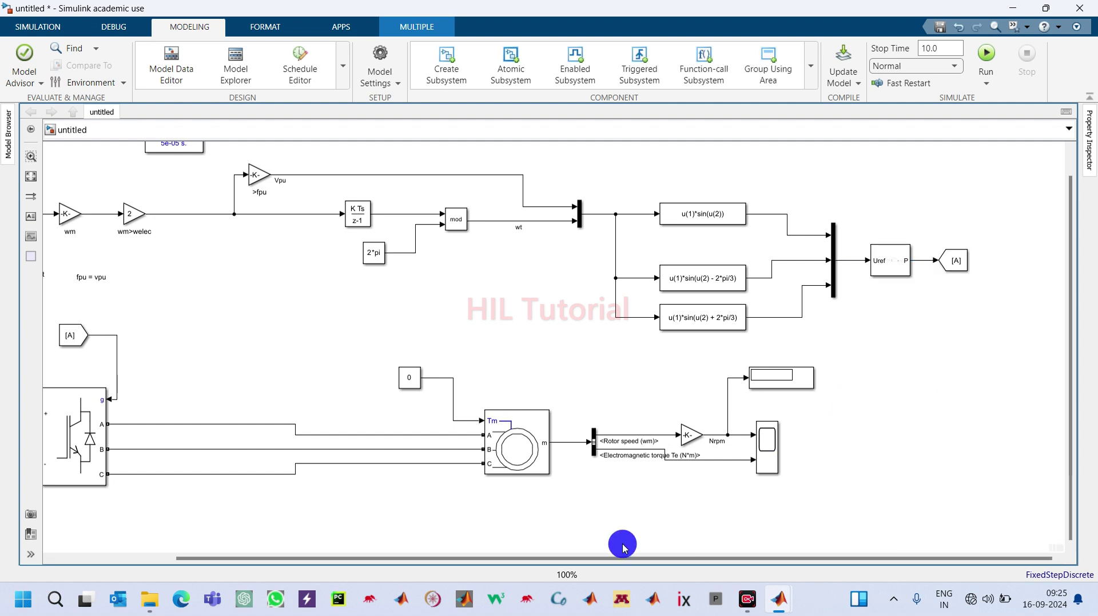
Step: Select the whole upper reference chain and shift it left
left_click_drag(622, 558, 471, 556)
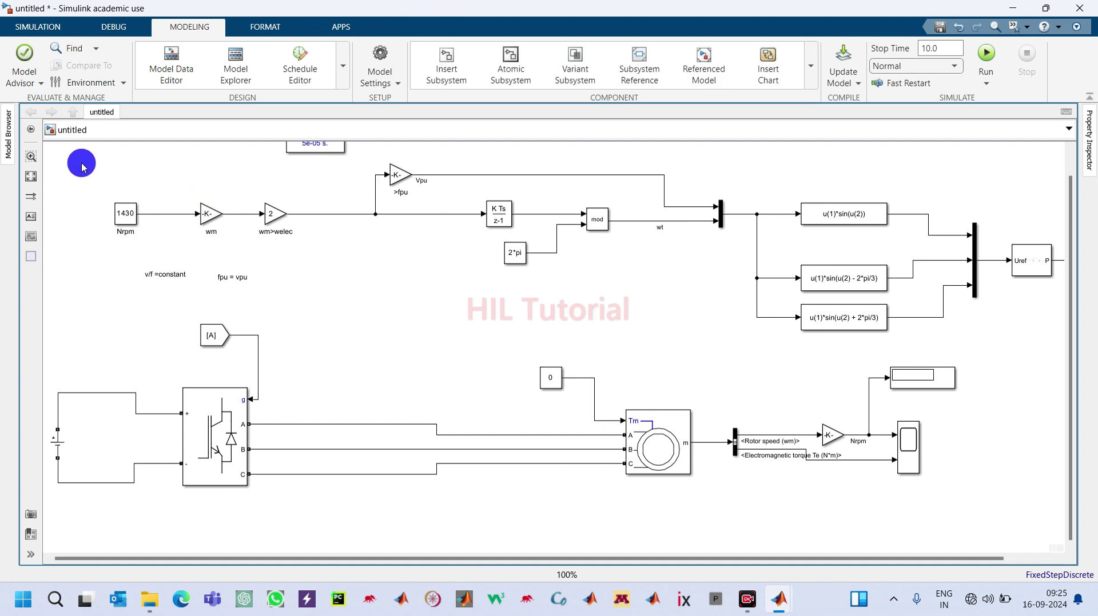
left_click_drag(81, 163, 1080, 317)
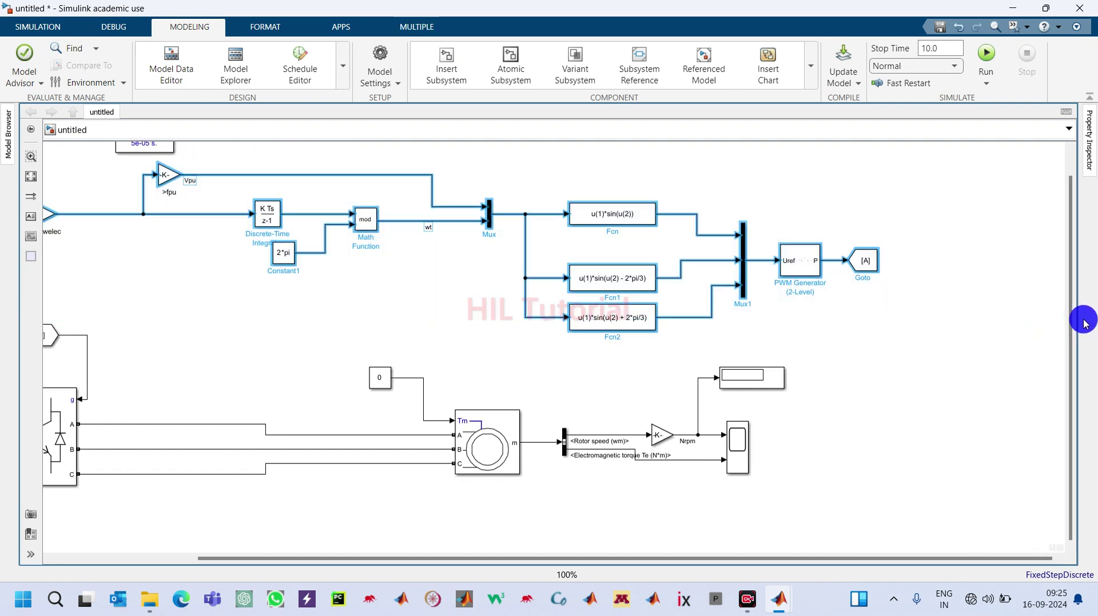
left_click(832, 436)
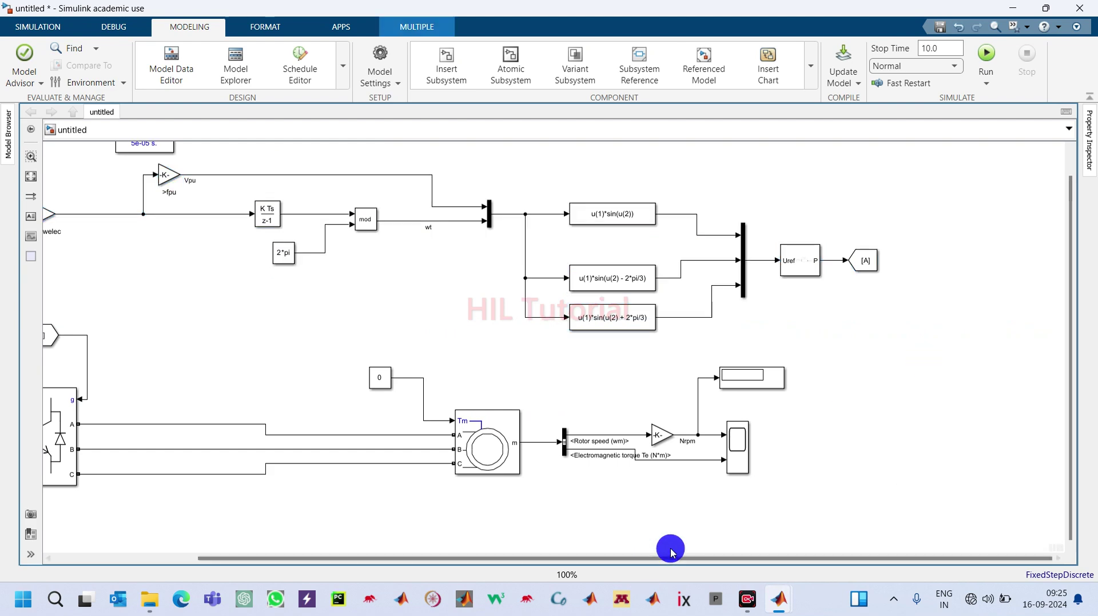
left_click_drag(670, 561, 521, 556)
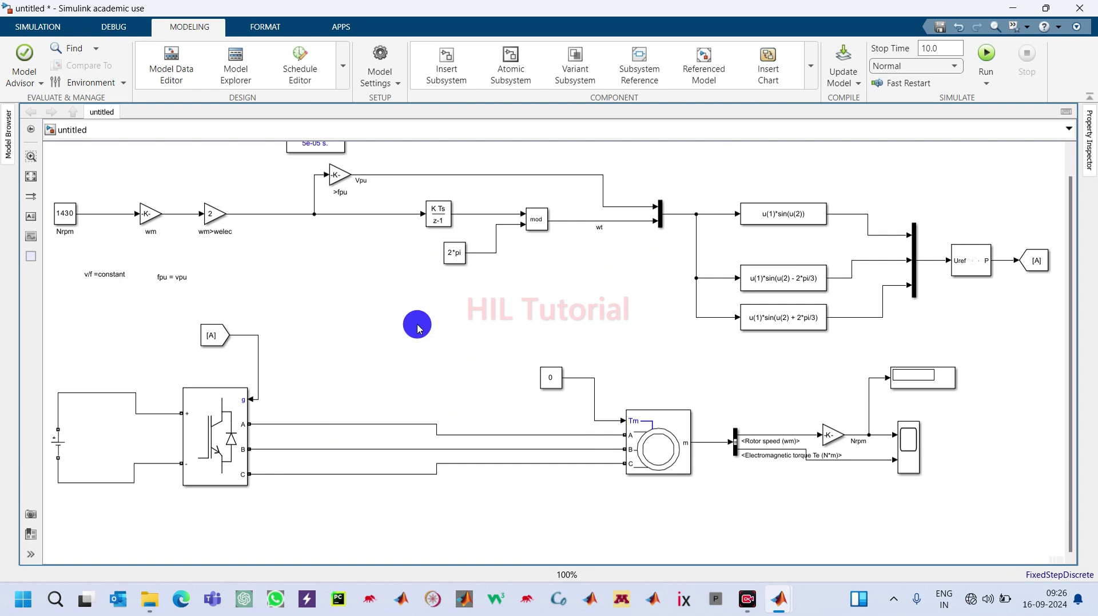
Step: Add a Voltage Measurement block across inverter phases A and B
double_click(407, 317)
type("voltage")
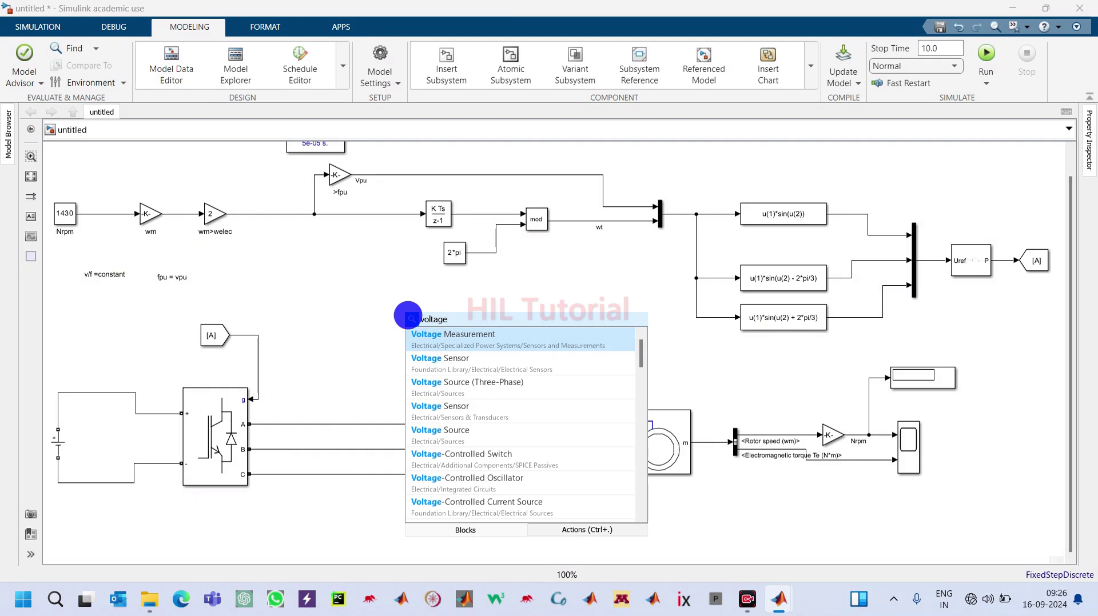
key("Return")
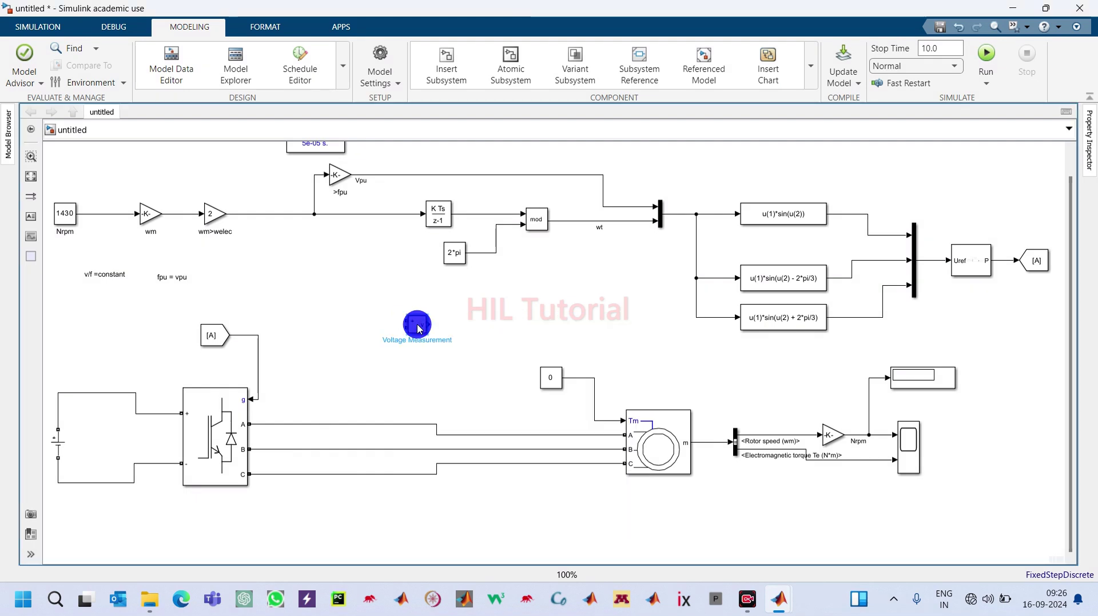
left_click_drag(416, 319, 314, 424)
left_click_drag(357, 512, 296, 442)
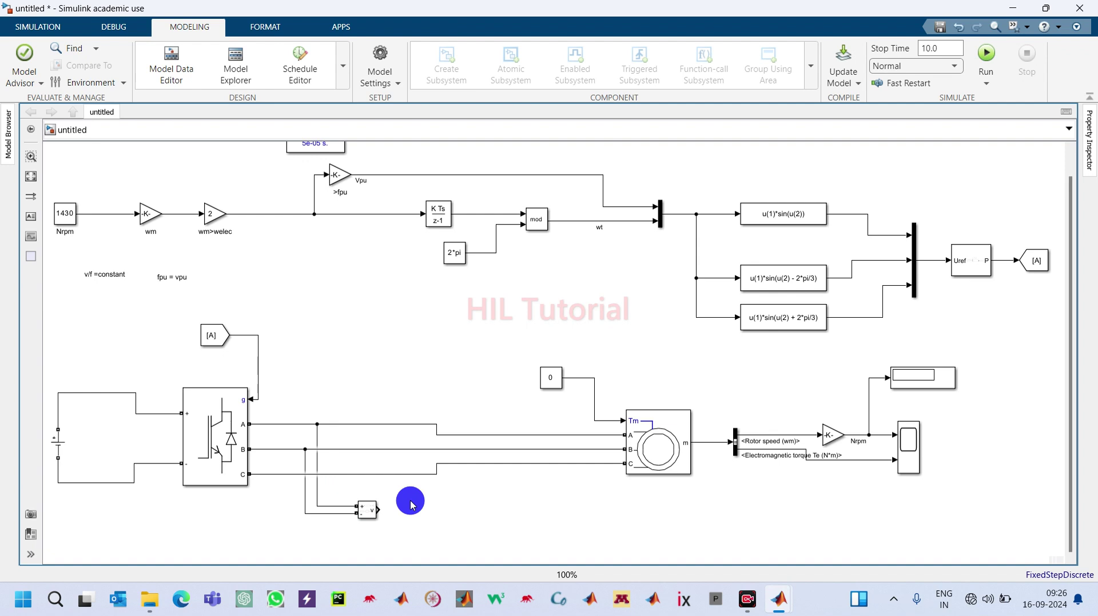
left_click(255, 472)
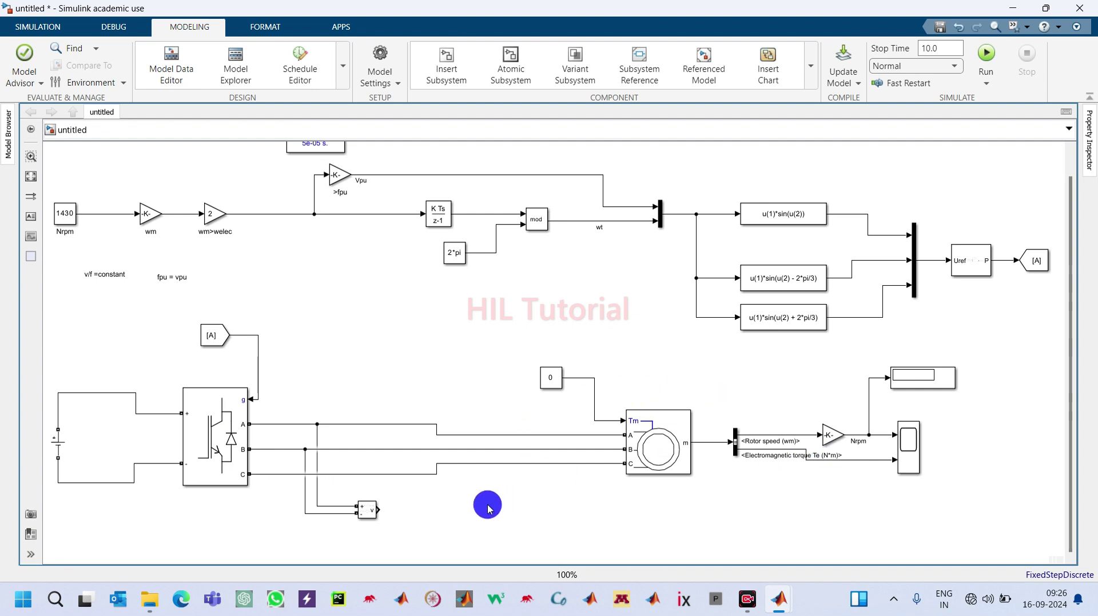
Step: Add a Scope beside the voltage measurement output to display it
double_click(501, 485)
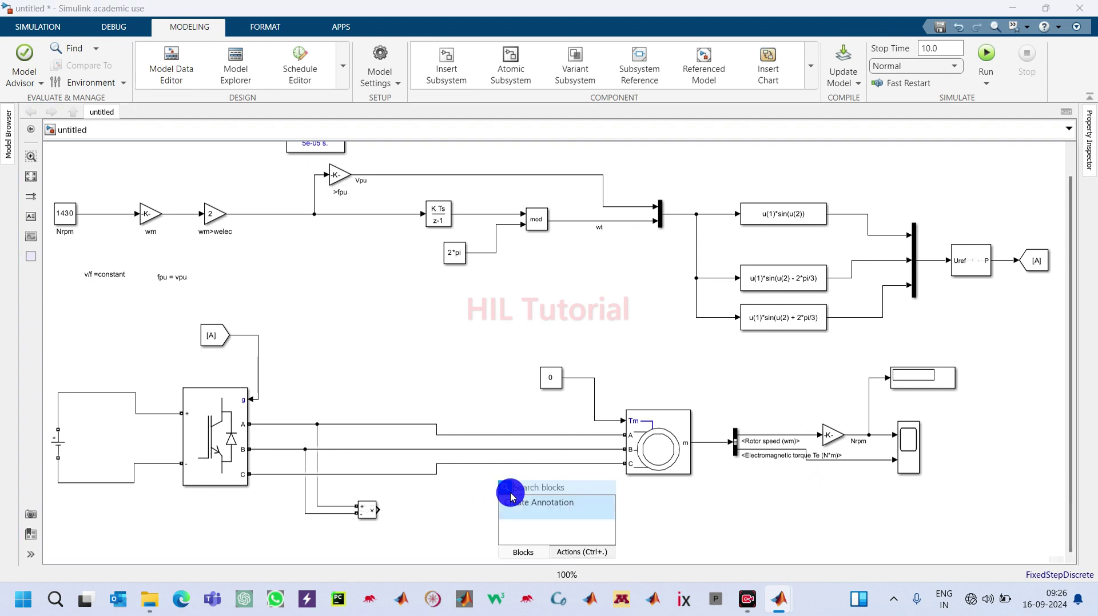
type("scop")
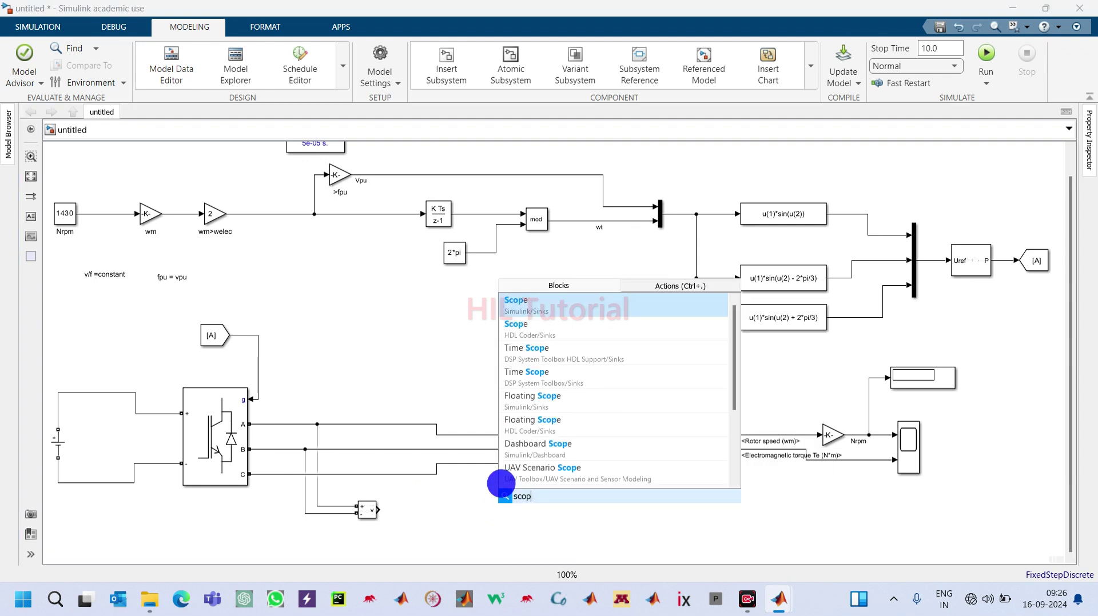
key("Return")
left_click_drag(507, 489, 438, 515)
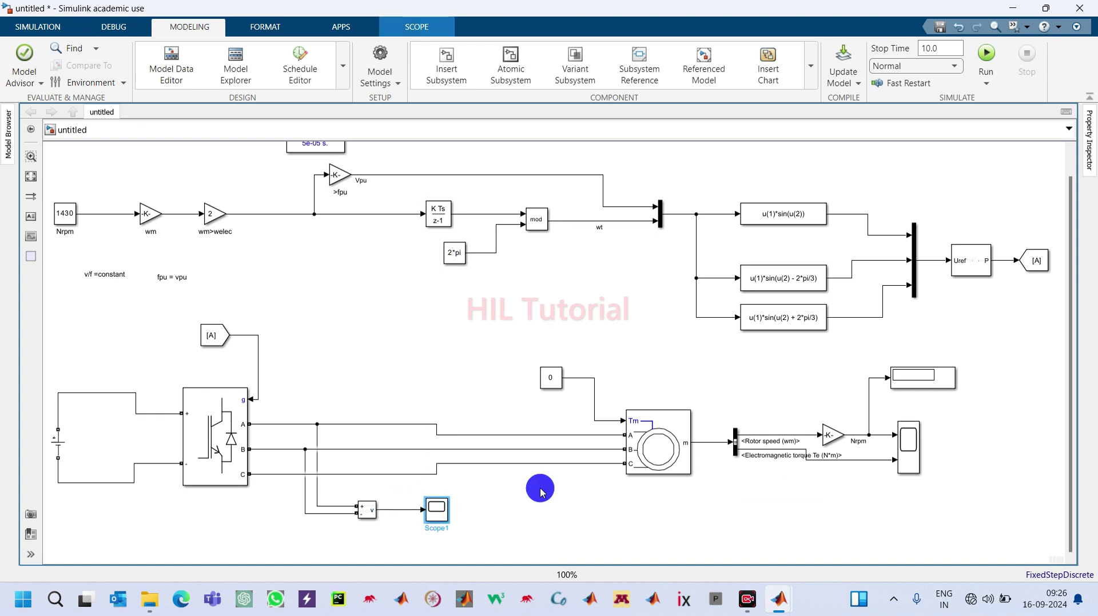
left_click(584, 506)
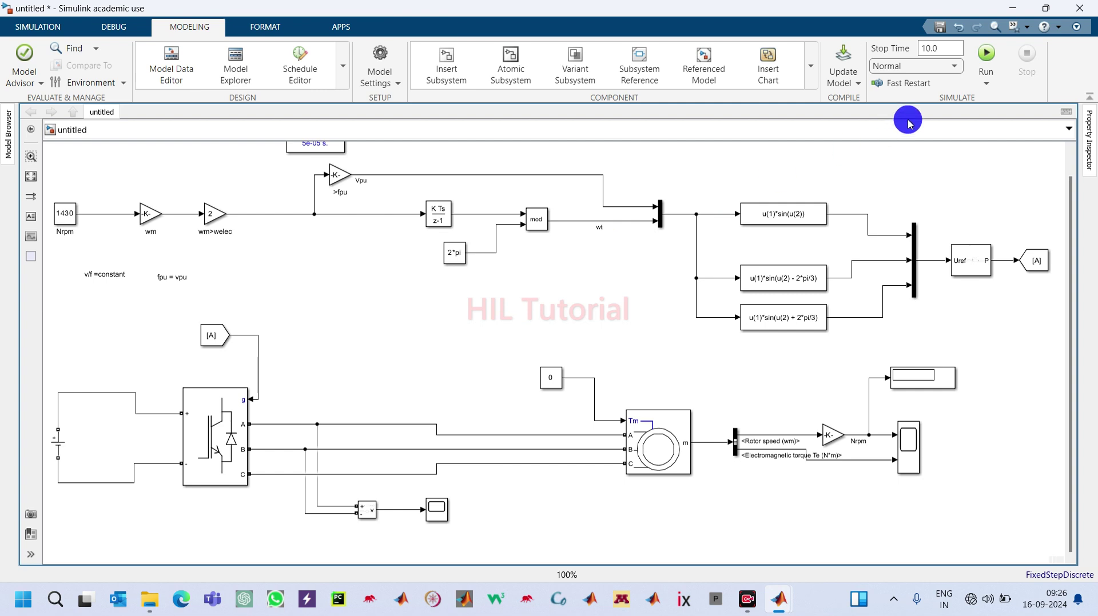
Step: Run the simulation and open the speed and torque Scope with autoscaled axes
left_click(987, 54)
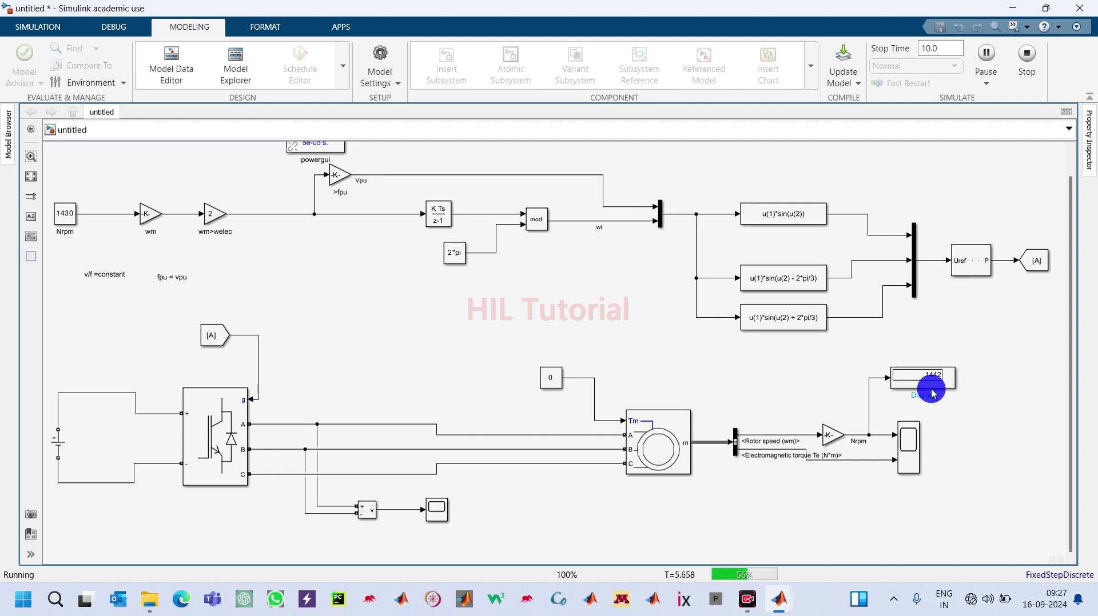
left_click(909, 449)
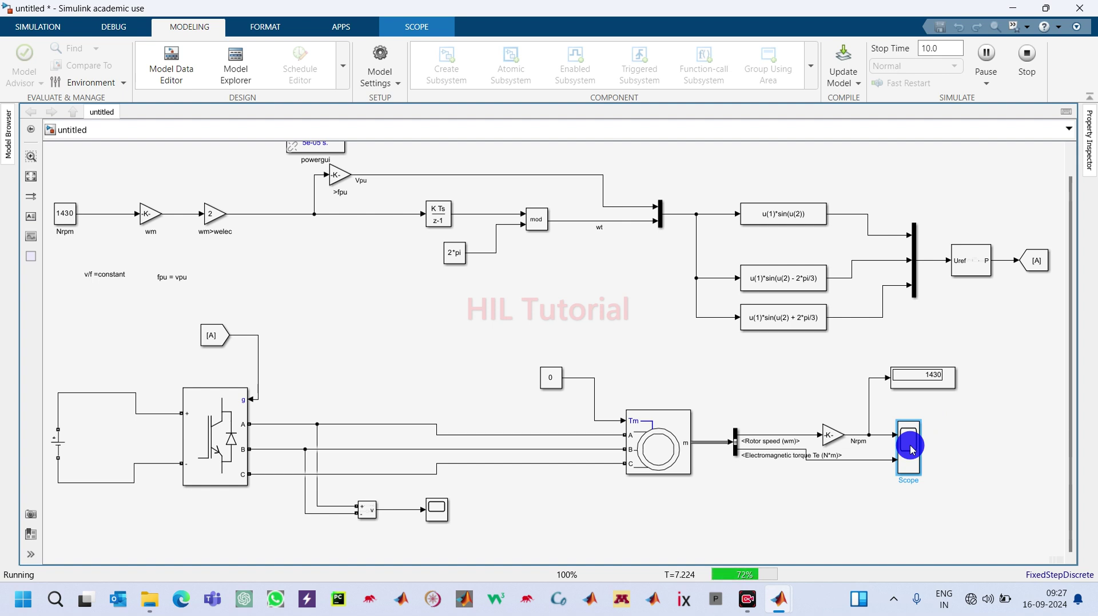
double_click(909, 447)
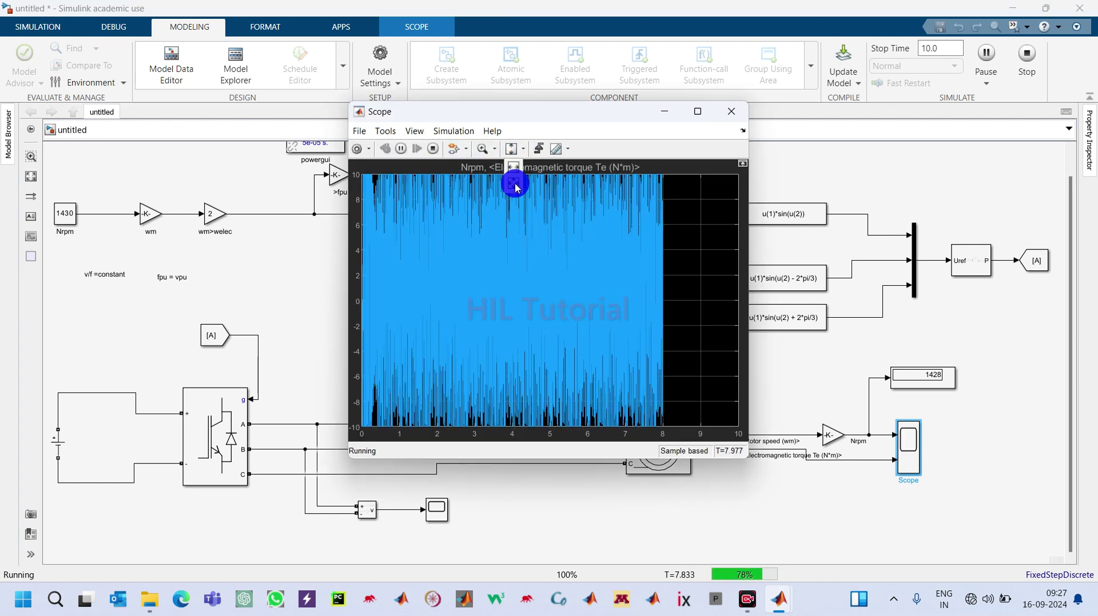
left_click(511, 148)
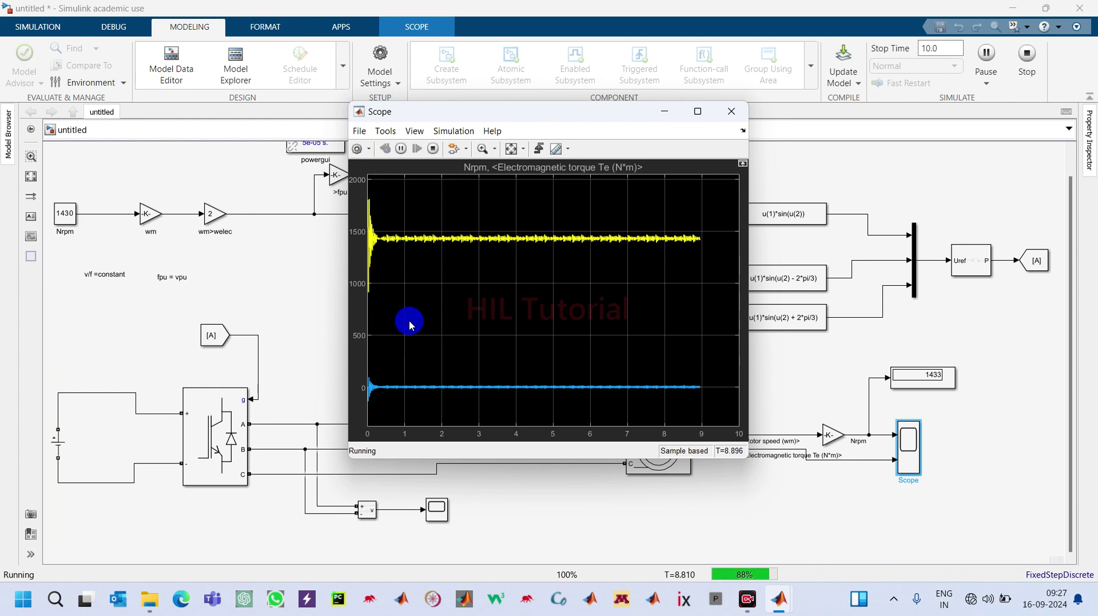
Step: Change the motor Scope layout to two stacked plots for speed and torque
left_click(369, 150)
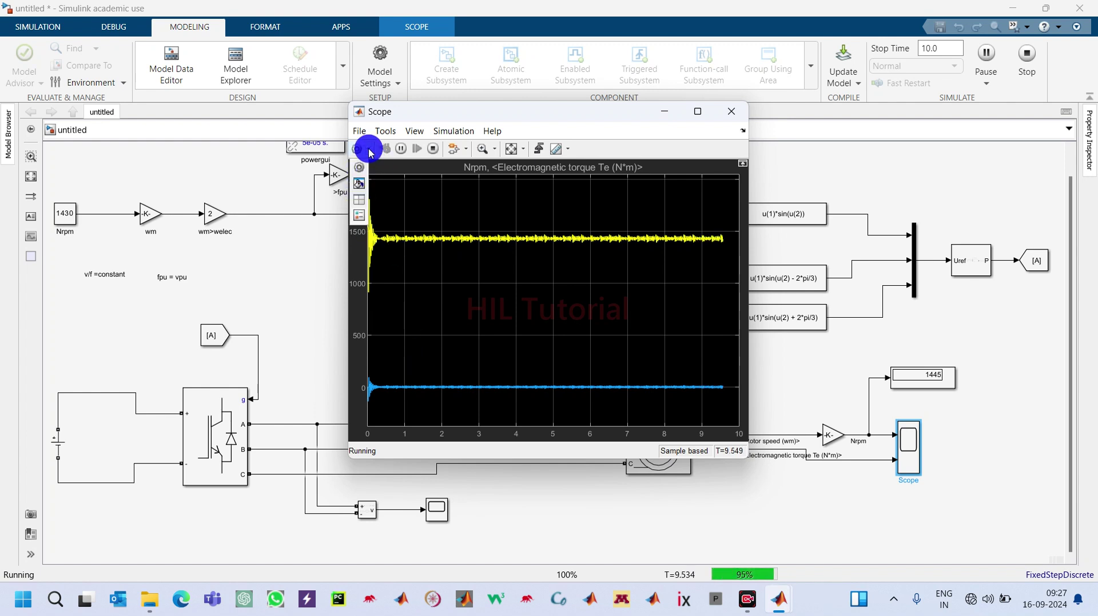
left_click(361, 201)
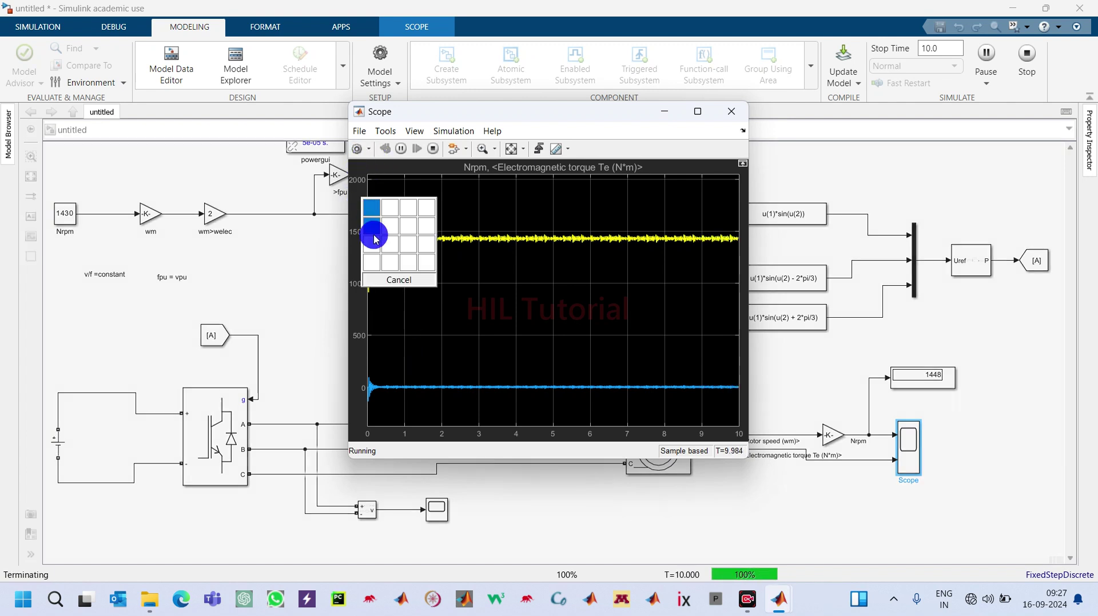
left_click(373, 233)
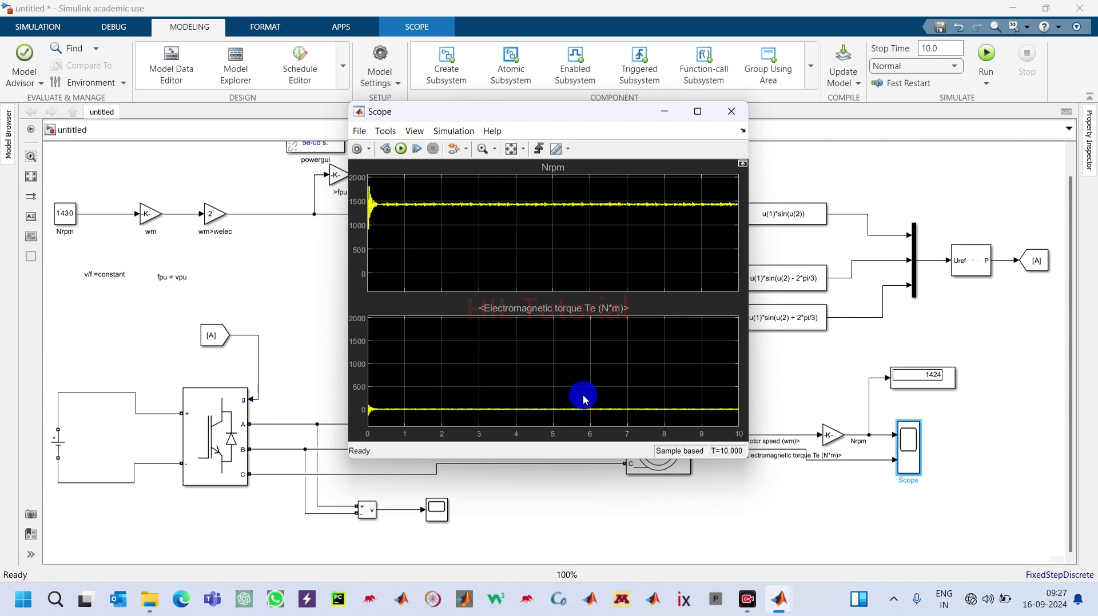
left_click(734, 113)
left_click(438, 506)
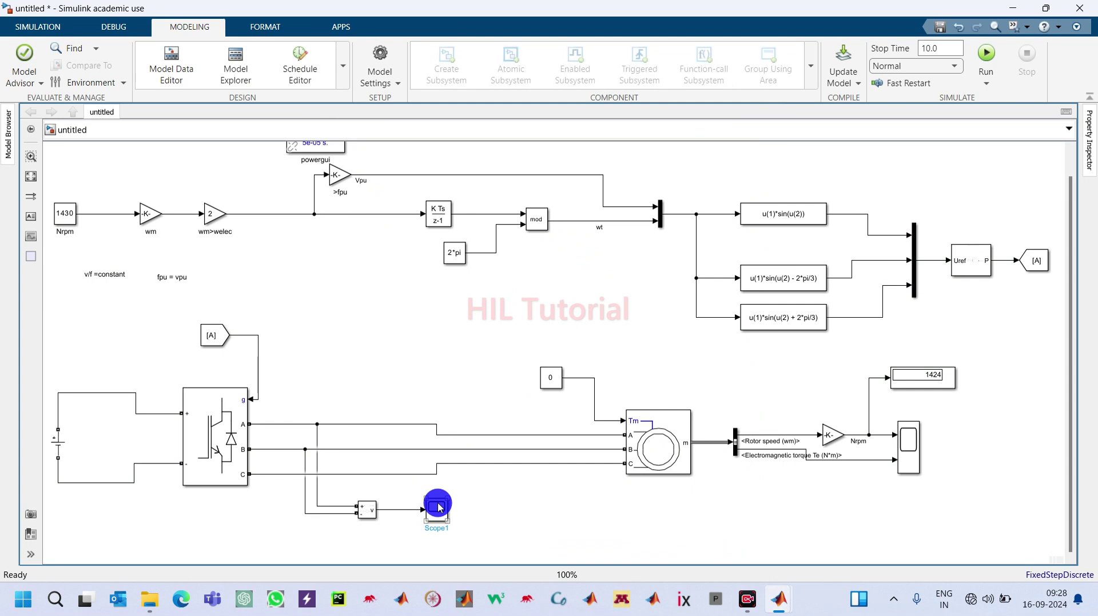
double_click(438, 506)
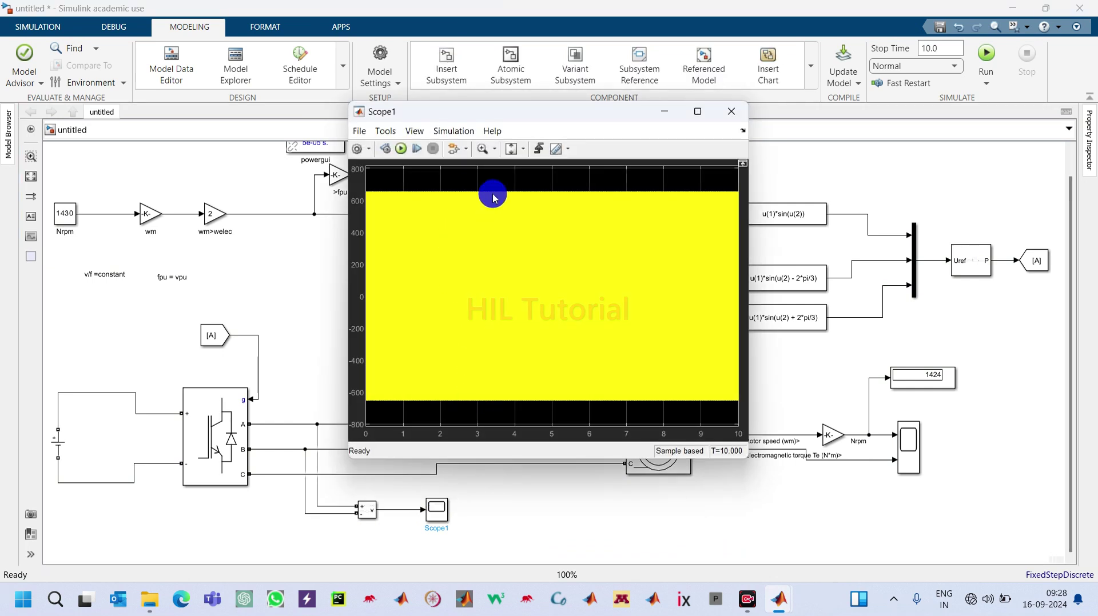
left_click(495, 148)
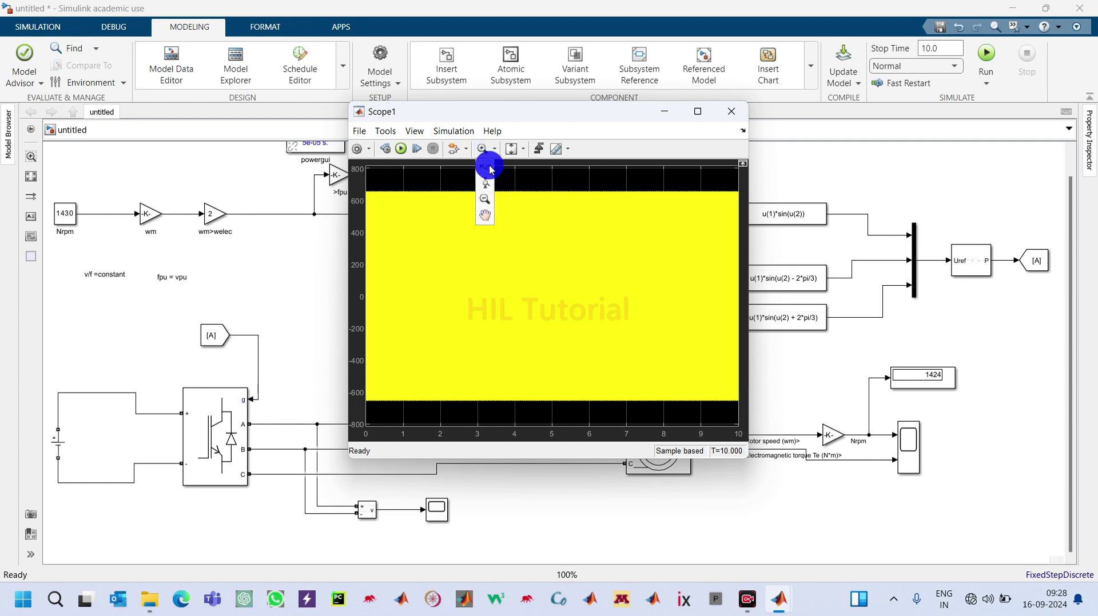
left_click(489, 168)
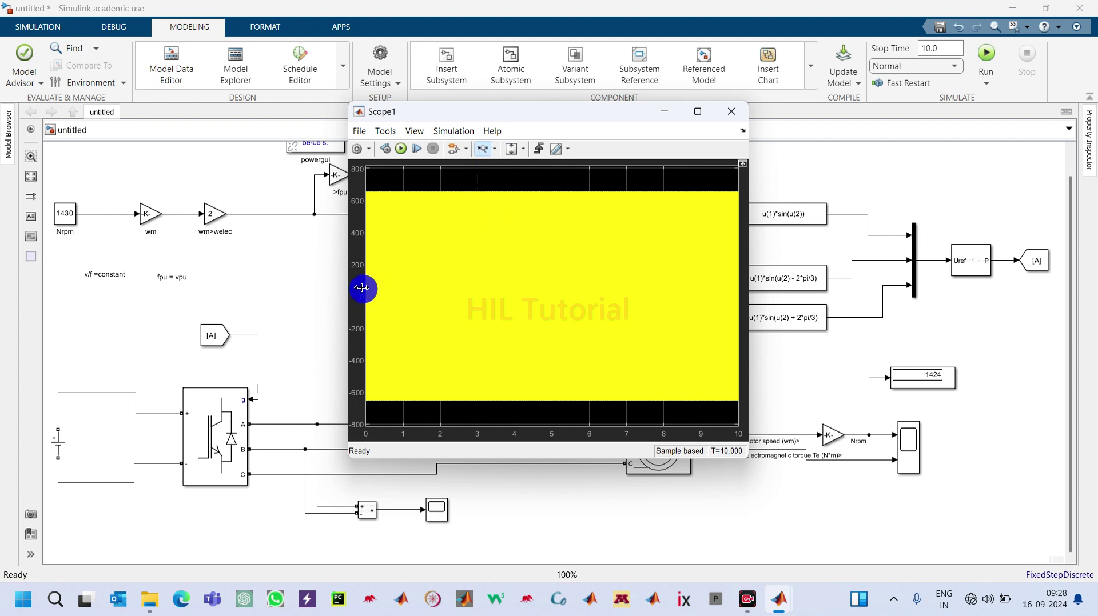
left_click_drag(362, 288, 374, 288)
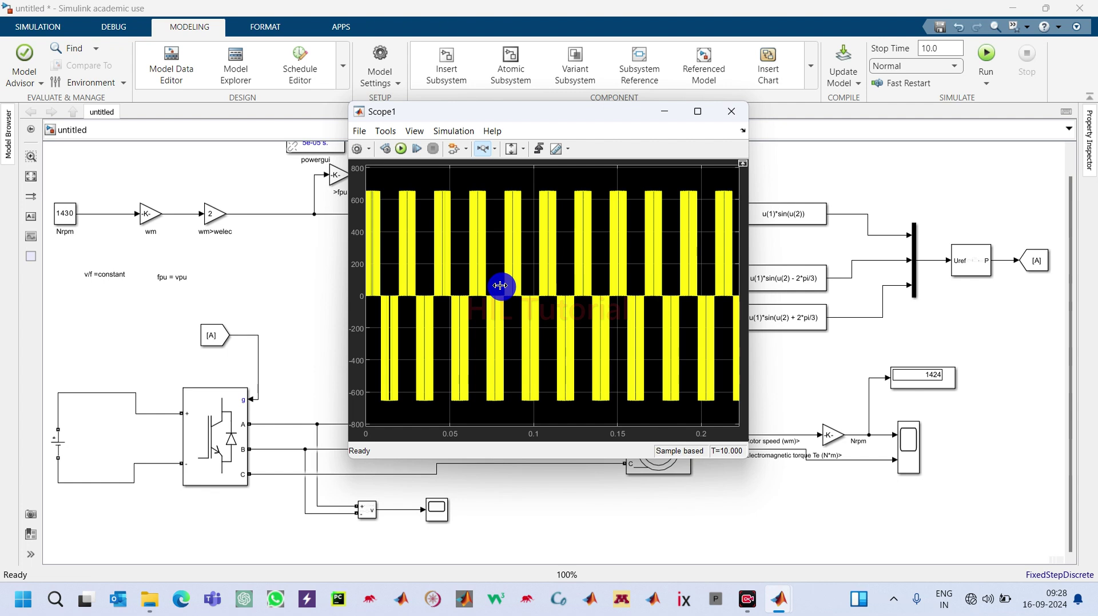
left_click(731, 111)
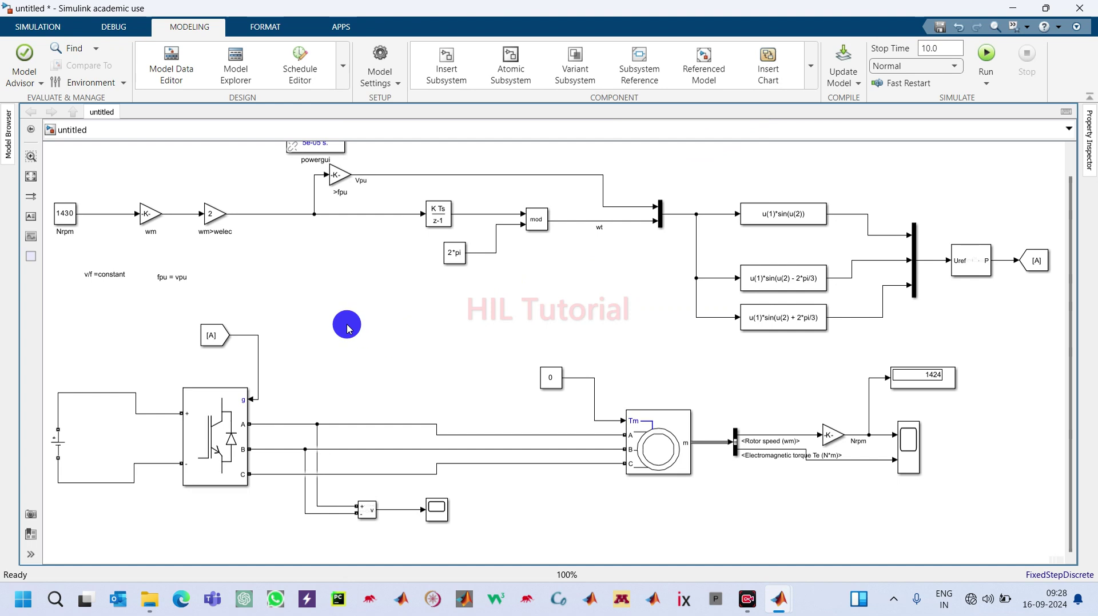
Step: Put a Current Measurement block in the phase A motor line and wire its output to Scope1
double_click(339, 317)
type("curr")
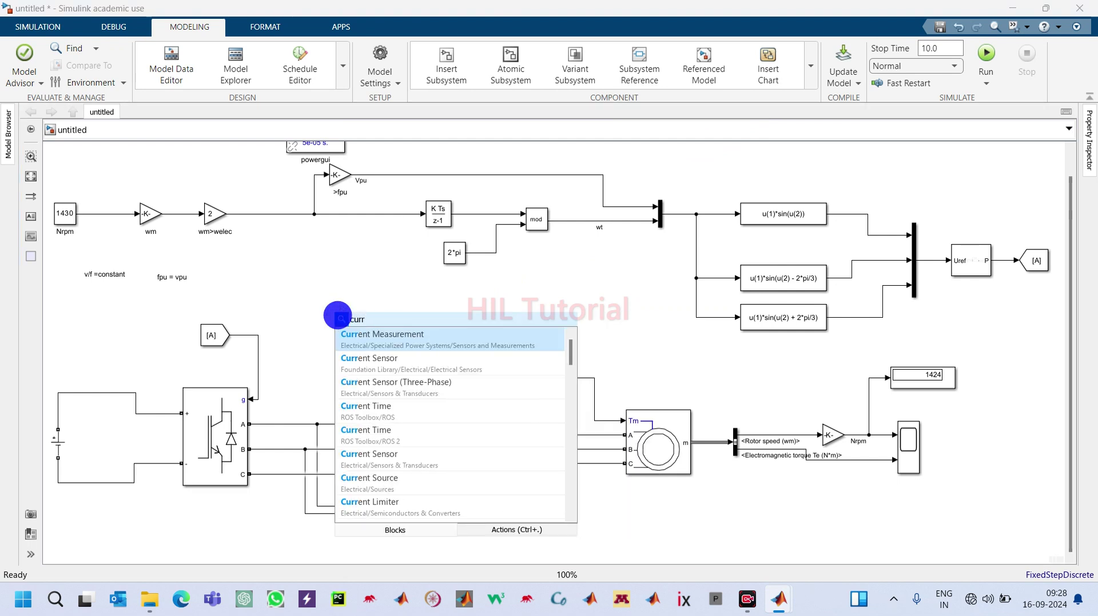
key("Return")
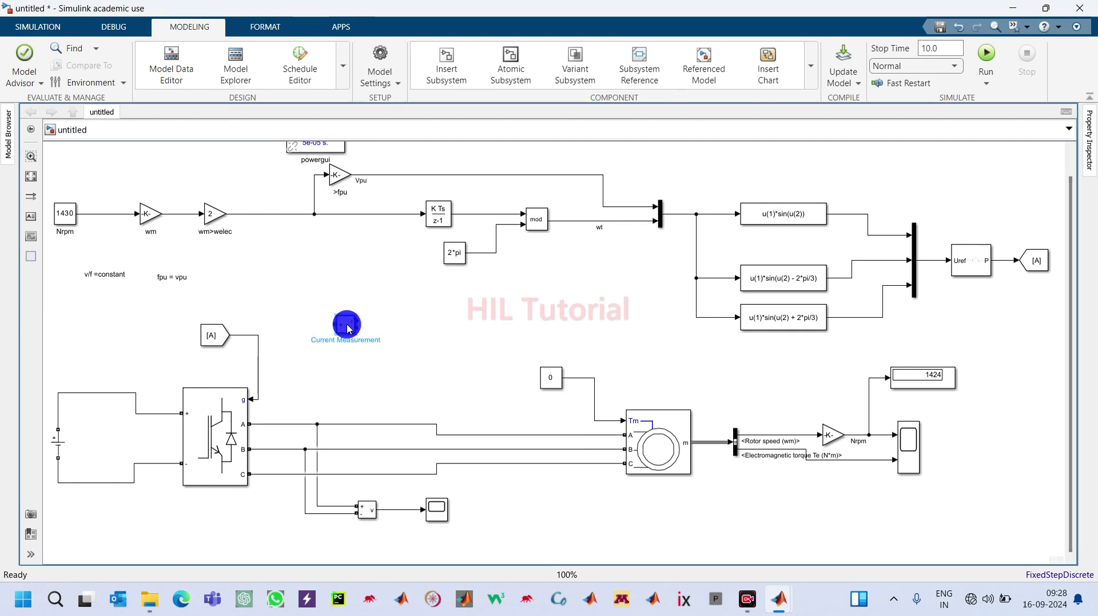
left_click_drag(350, 323, 411, 429)
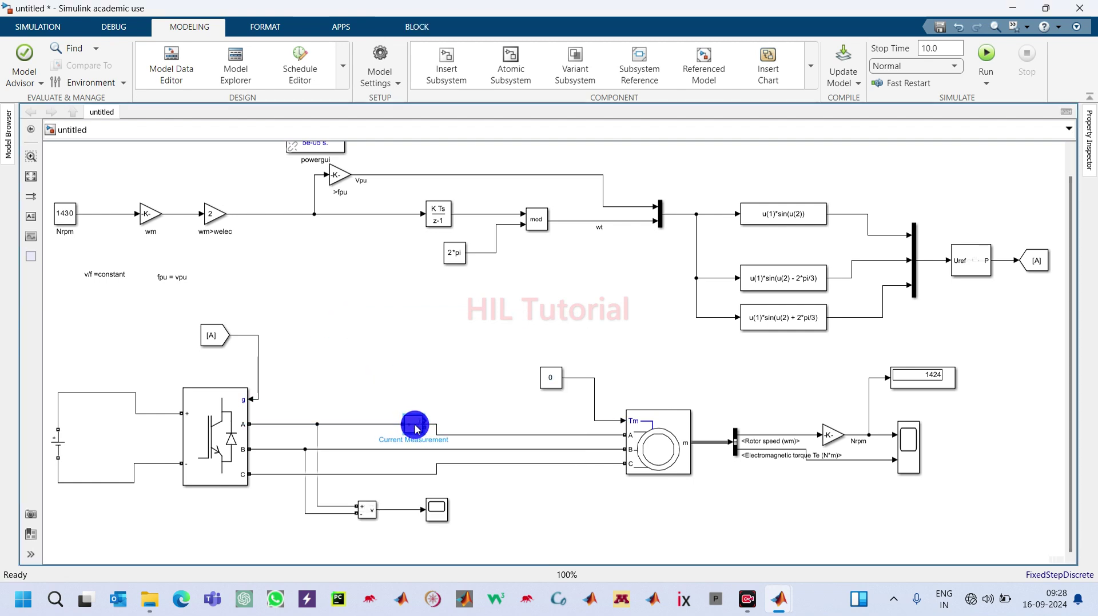
mouse_move(608, 422)
left_mouse_down()
mouse_move(385, 416)
mouse_move(614, 424)
left_mouse_up()
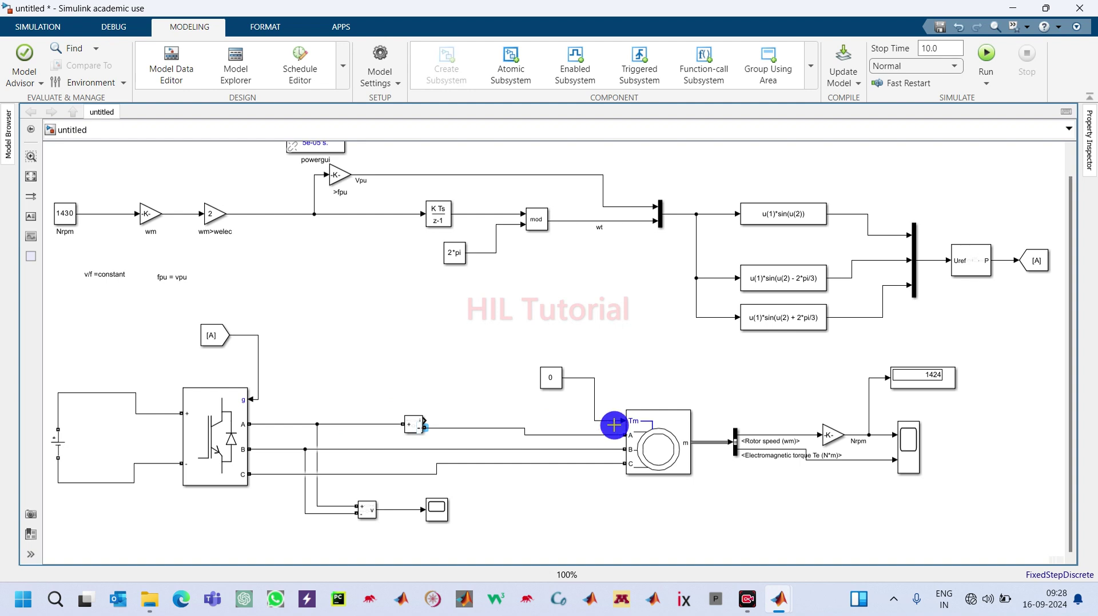
left_click_drag(423, 420, 520, 517)
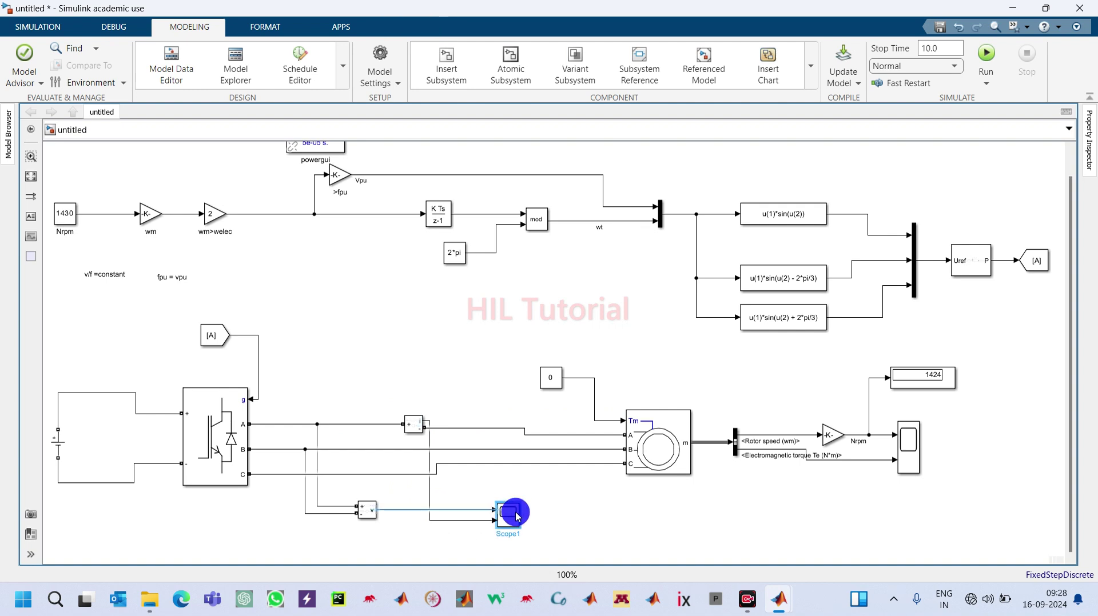
Step: Run the simulation with a stop time of 0.08 s
left_click(940, 46)
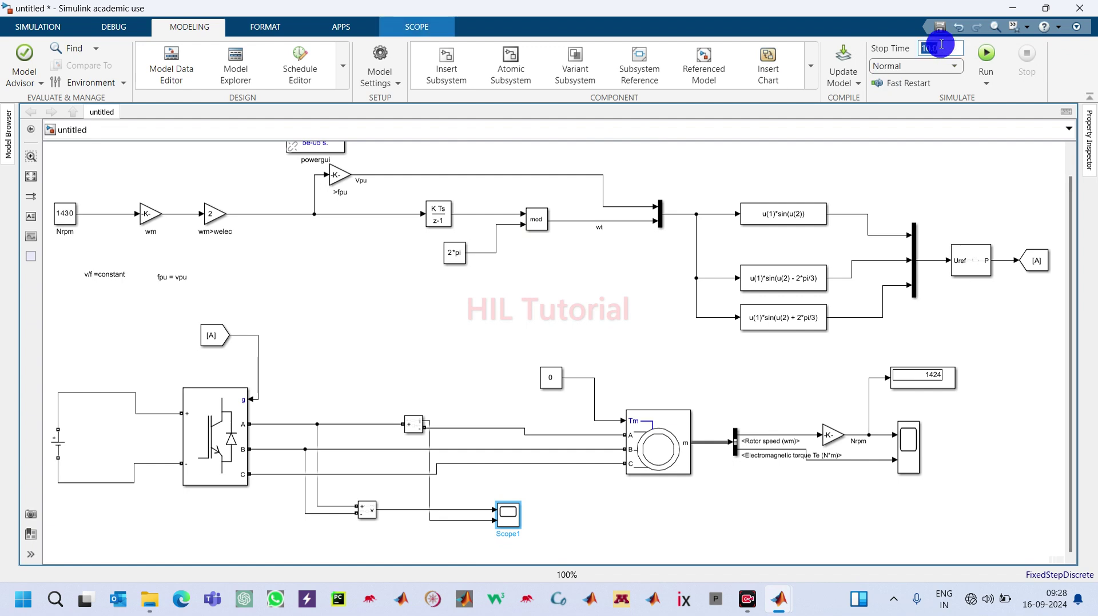
type("0.")
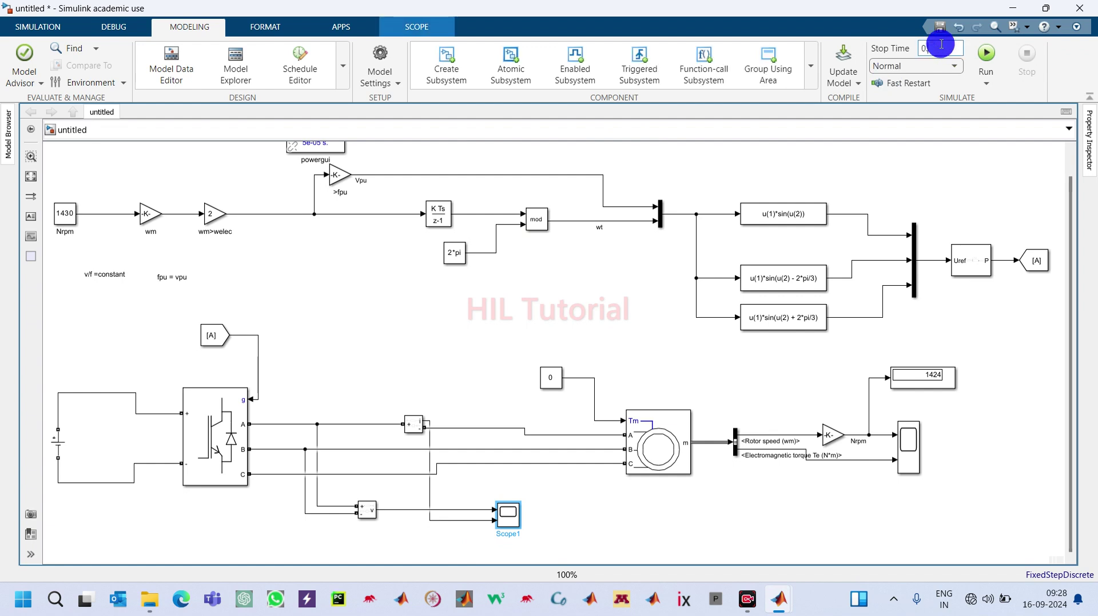
type("08")
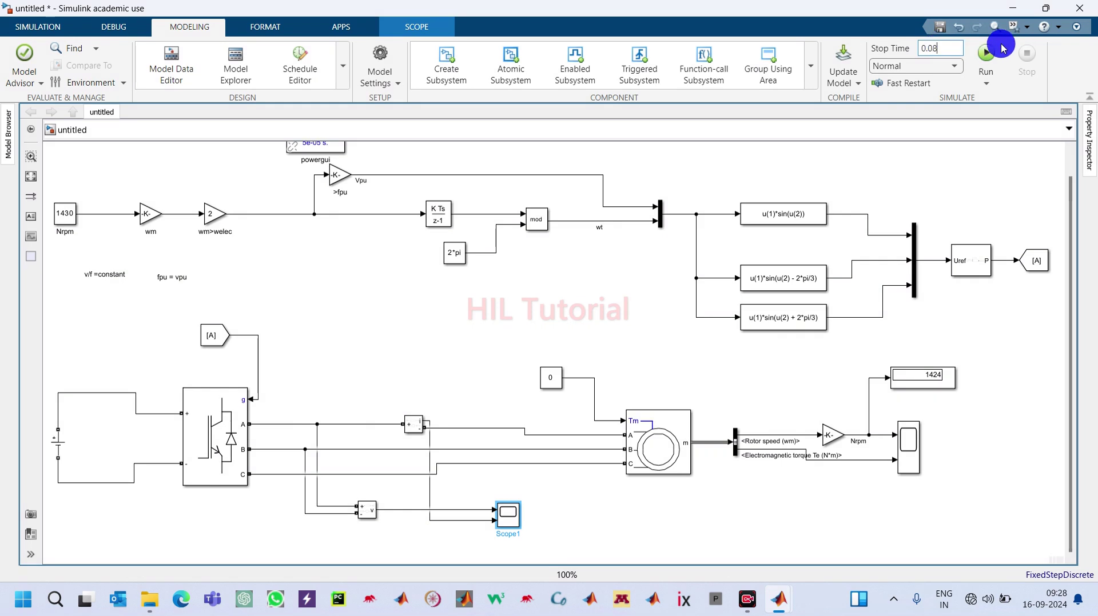
left_click(985, 52)
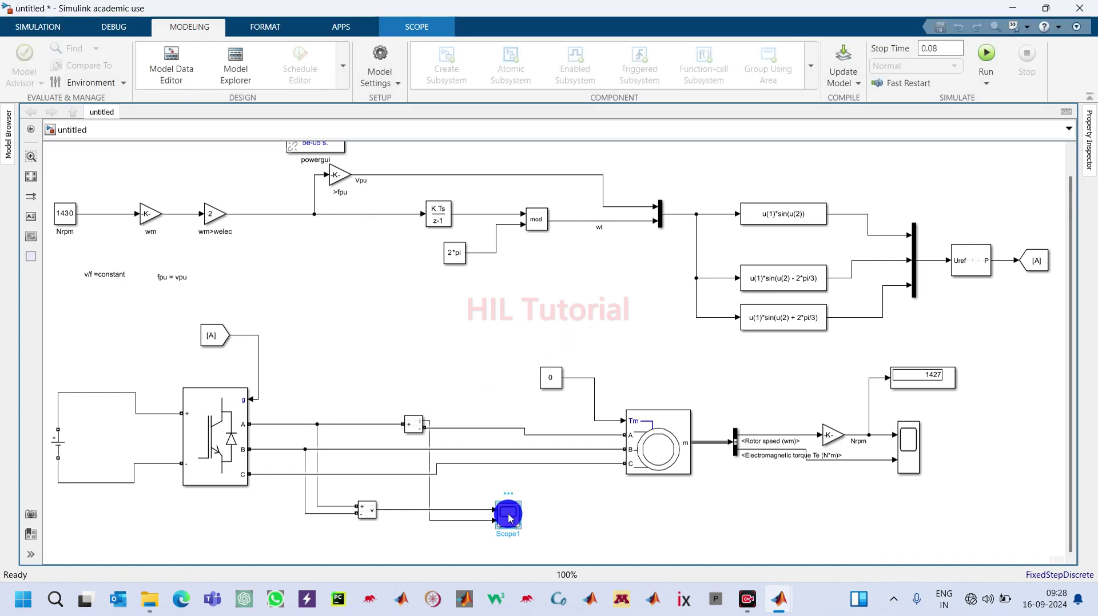
Step: Set Scope1 to a 2x1 layout stacking voltage above current
double_click(508, 515)
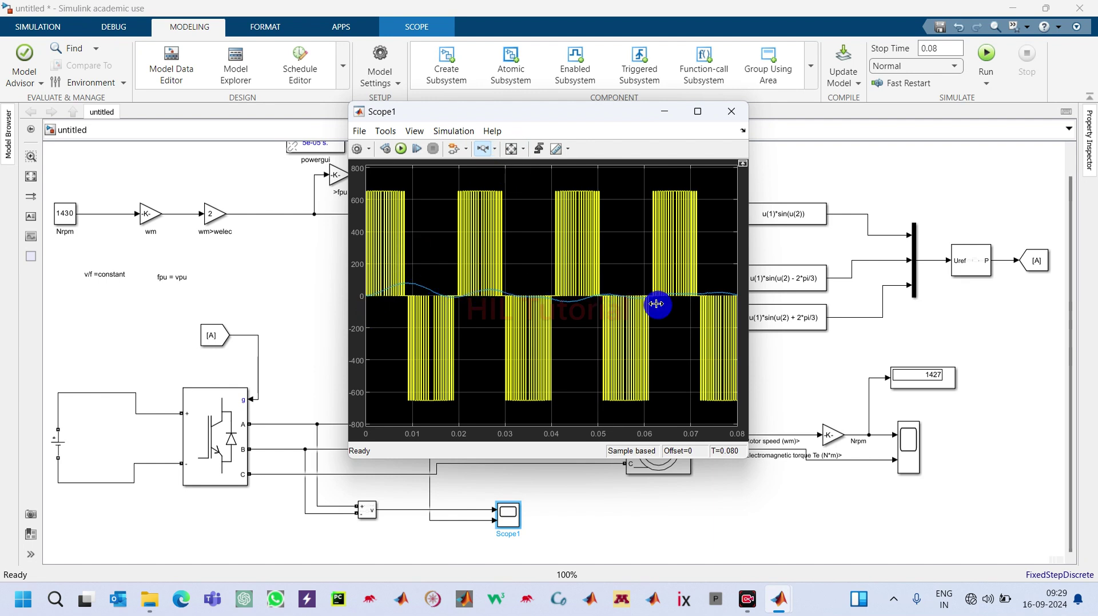
left_click(369, 150)
left_click(362, 189)
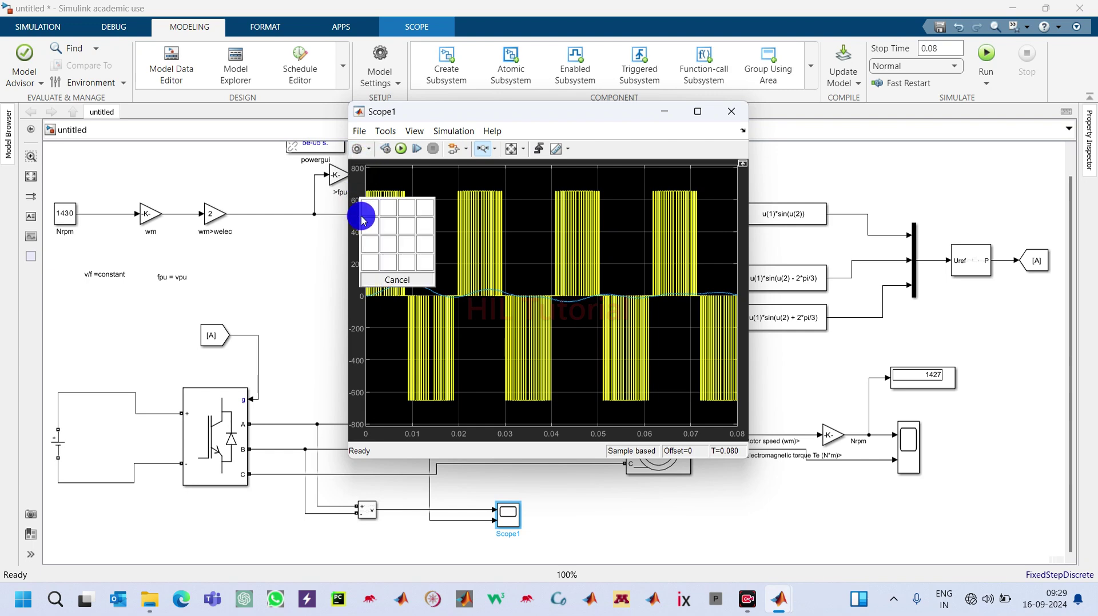
left_click(363, 225)
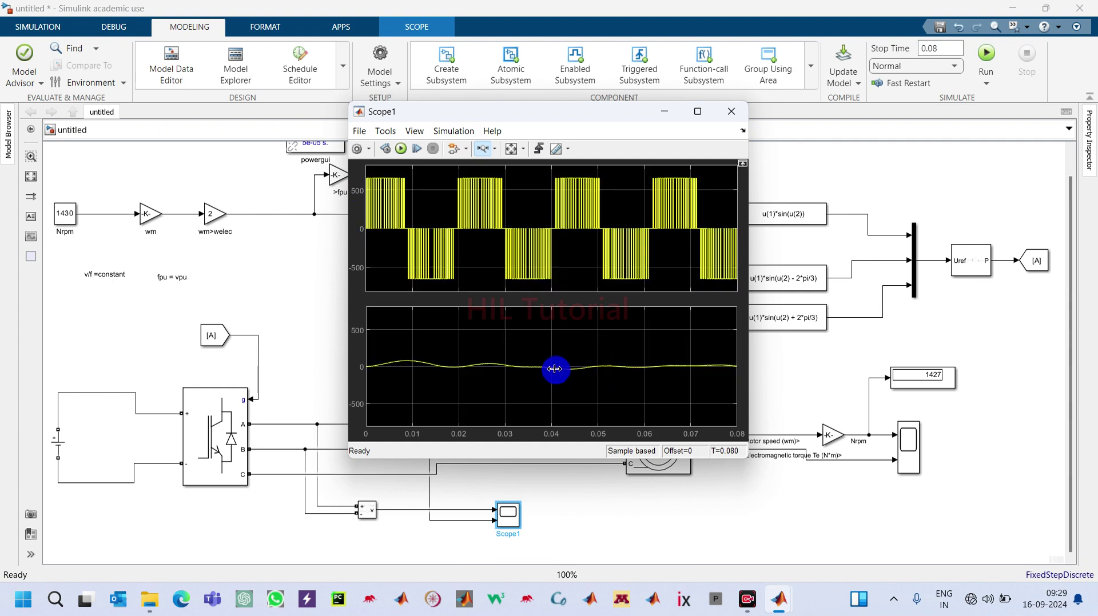
left_click(732, 113)
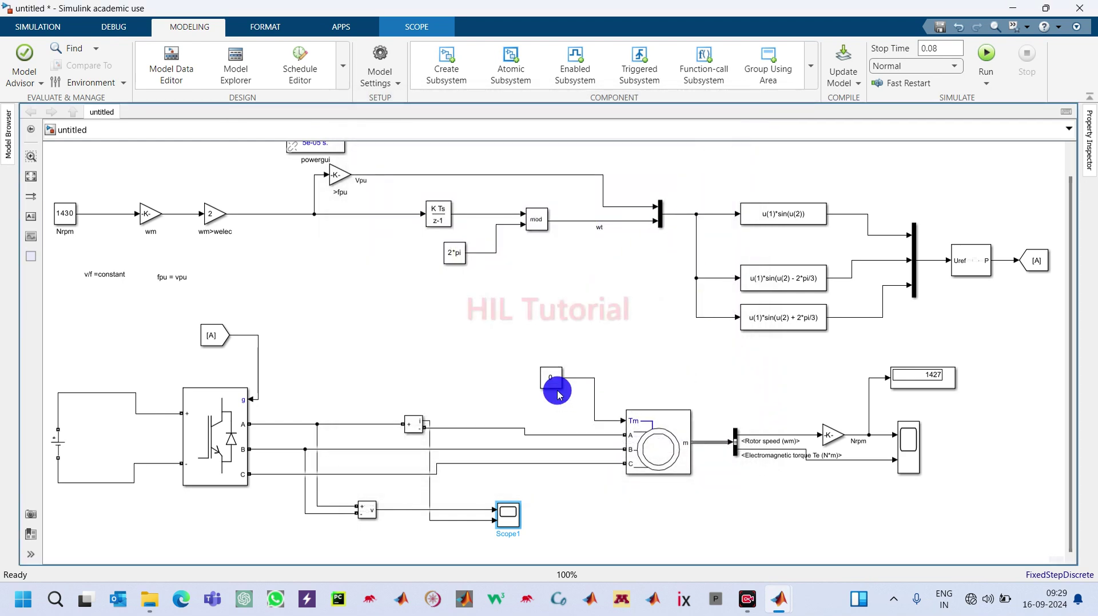
Step: Set the load torque Constant to 5 and rerun the simulation
double_click(547, 373)
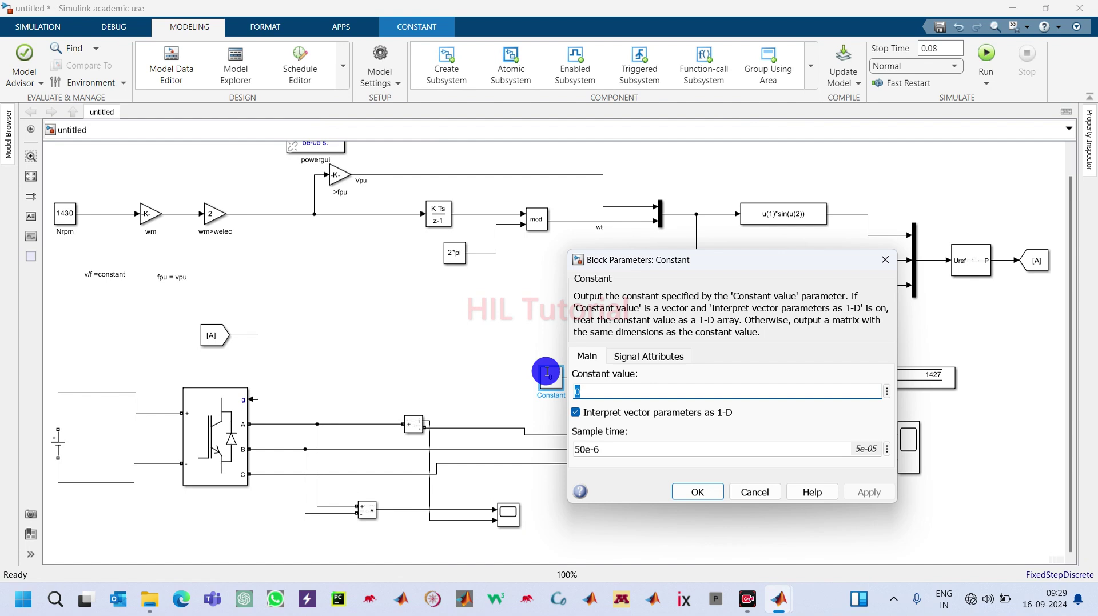
type("5")
key("Return")
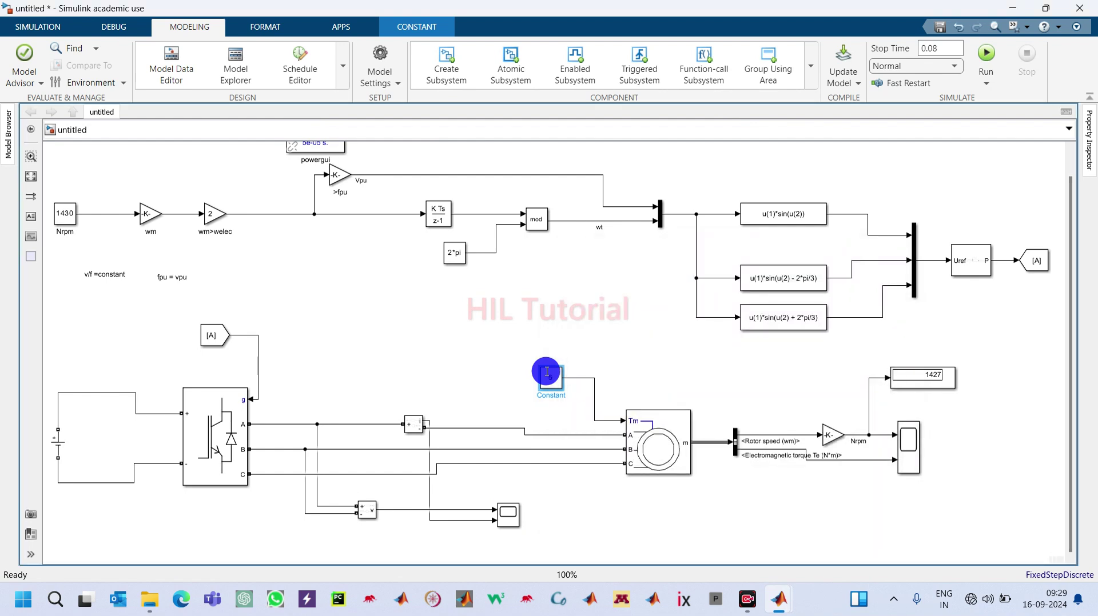
left_click(986, 53)
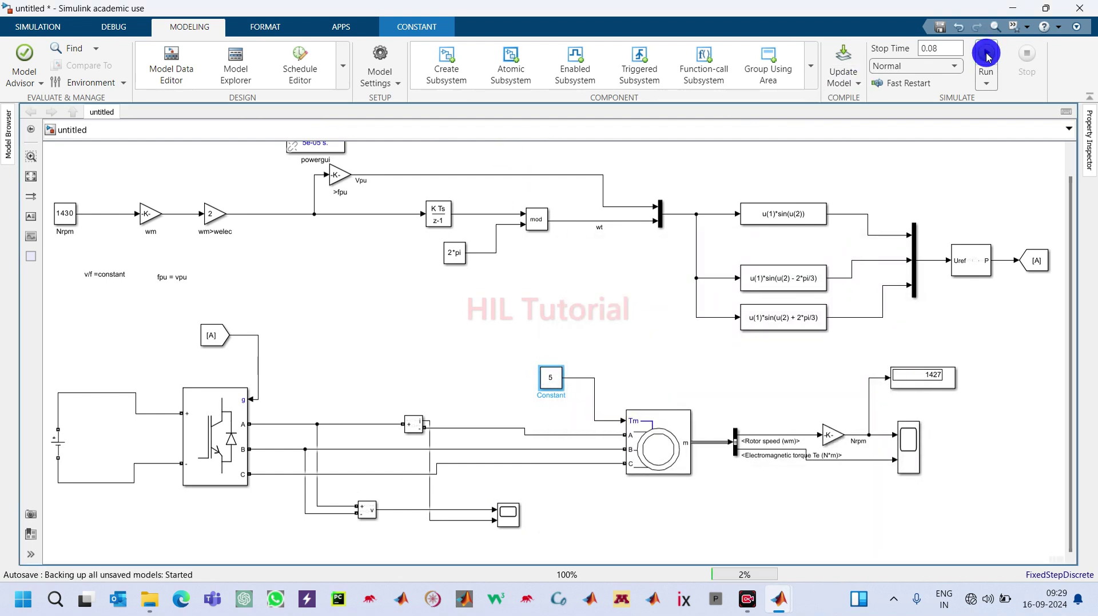
Step: Autoscale both Scope1 plots to fit the new phase A current waveform
left_click(510, 518)
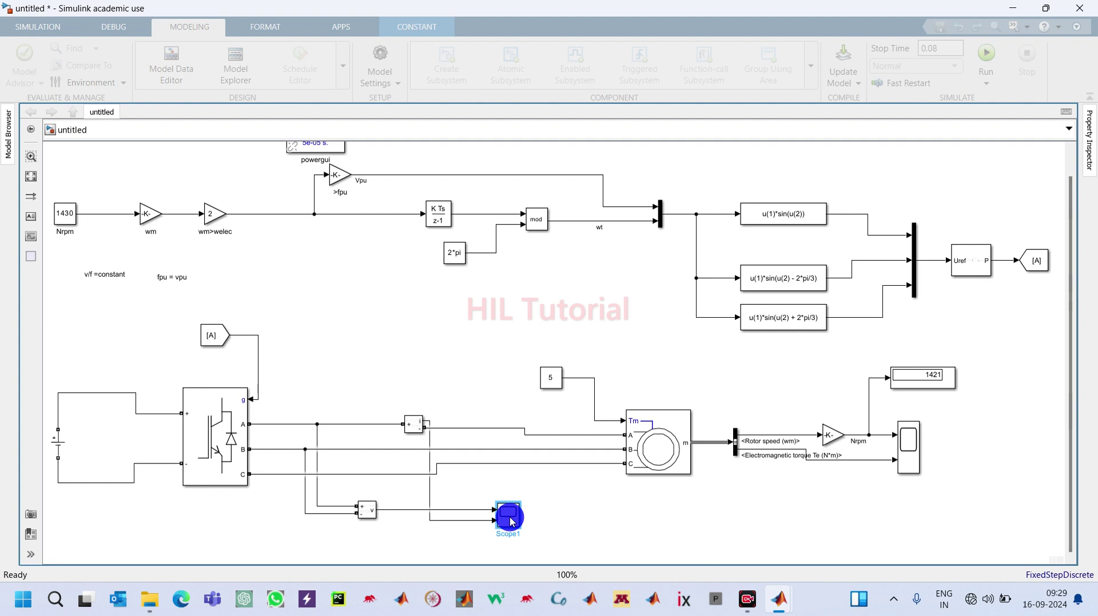
double_click(511, 517)
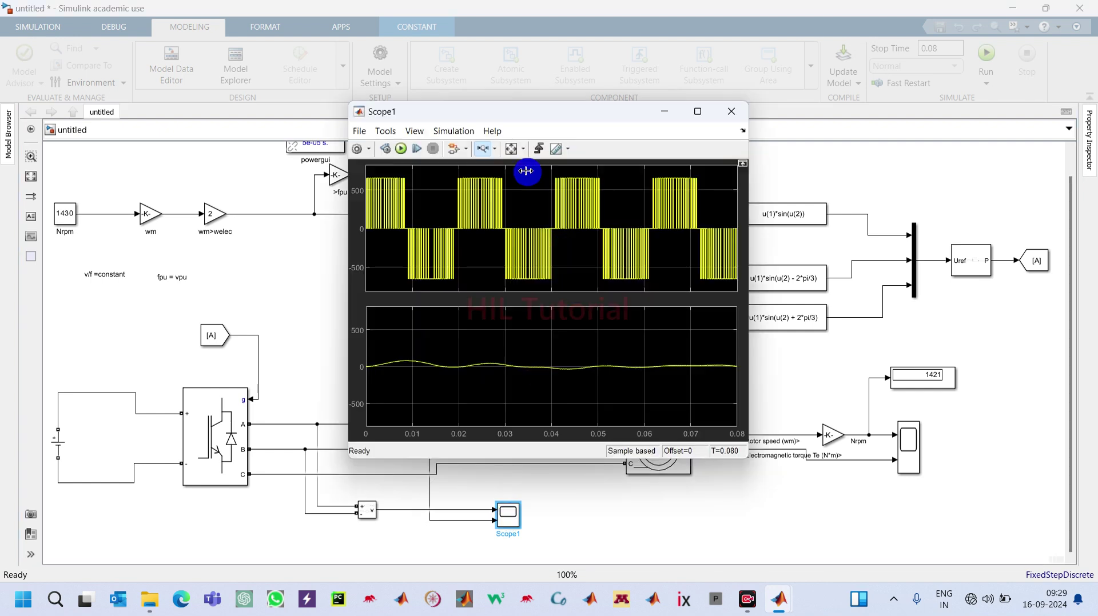
left_click(515, 153)
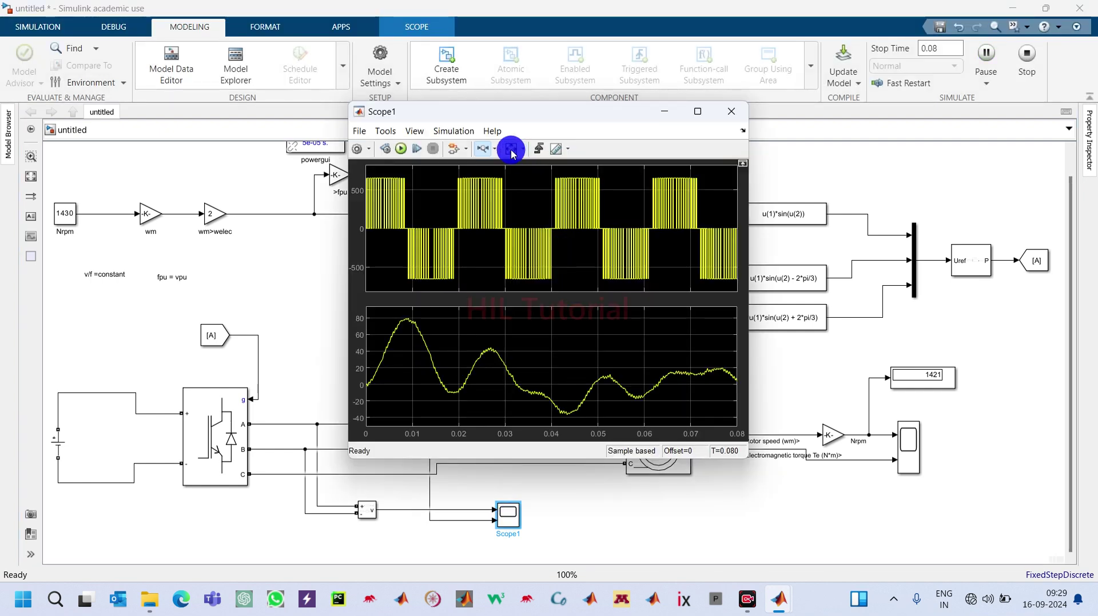
left_click(499, 316)
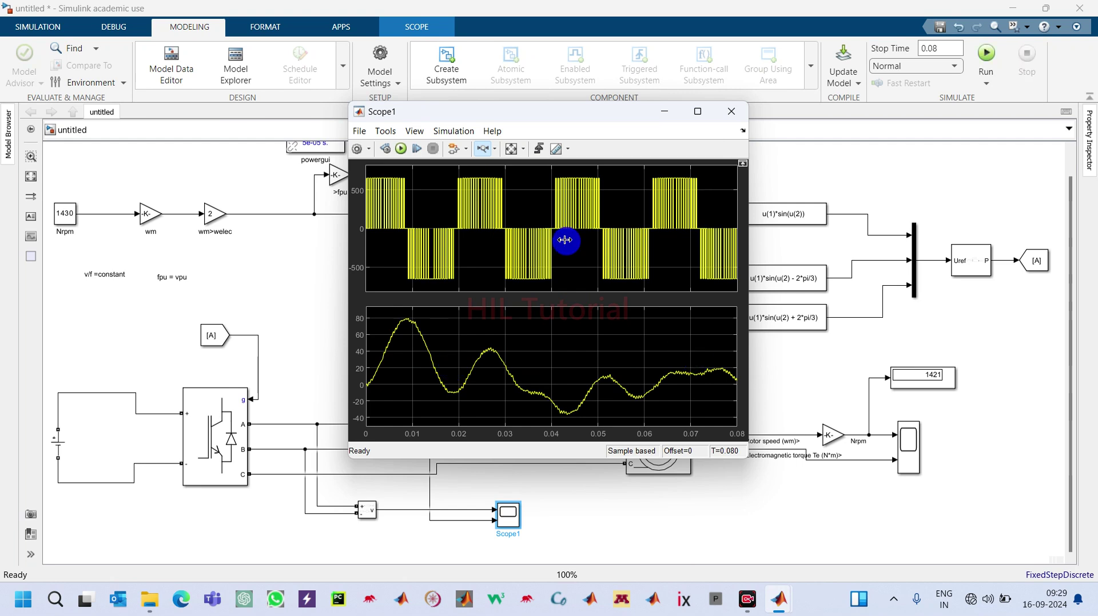
left_click(732, 112)
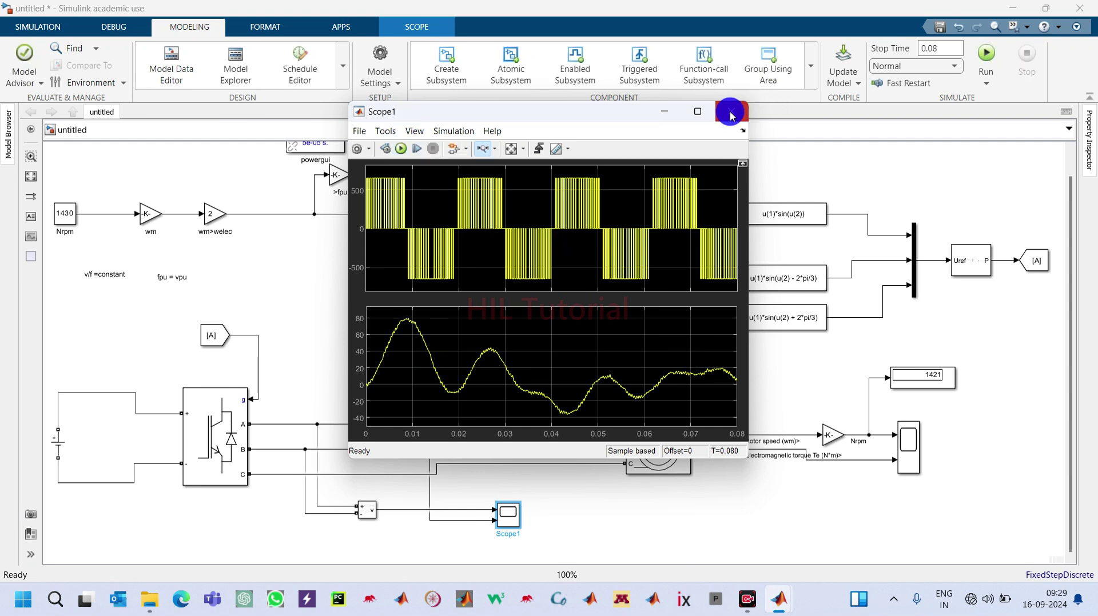
left_click(938, 45)
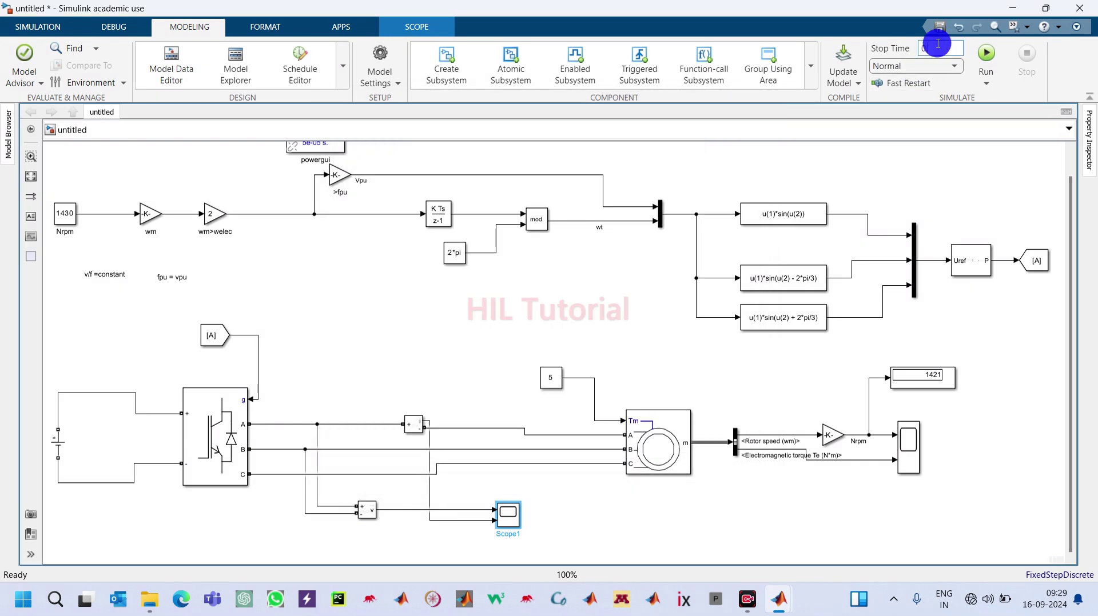
Step: Run a 0.1 s simulation and inspect the results in Scope1
left_click(985, 54)
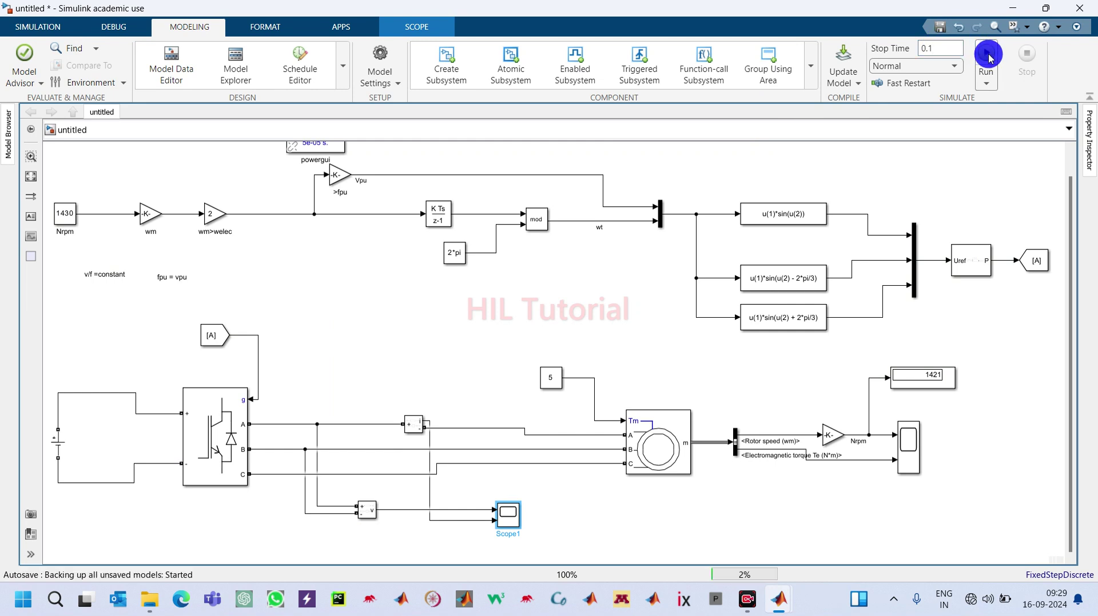
double_click(508, 512)
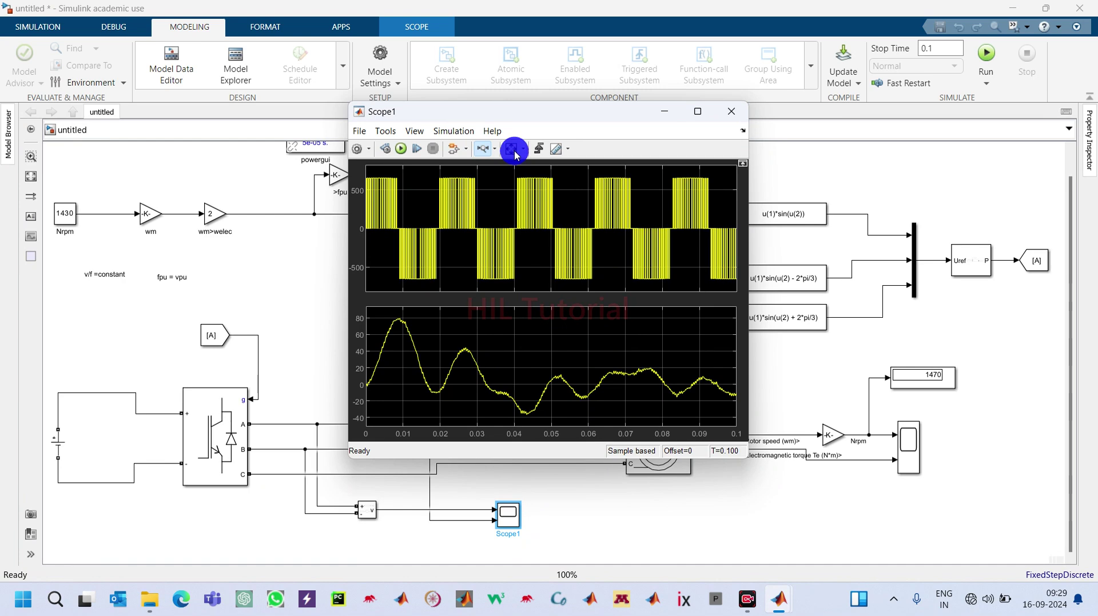
left_click(737, 115)
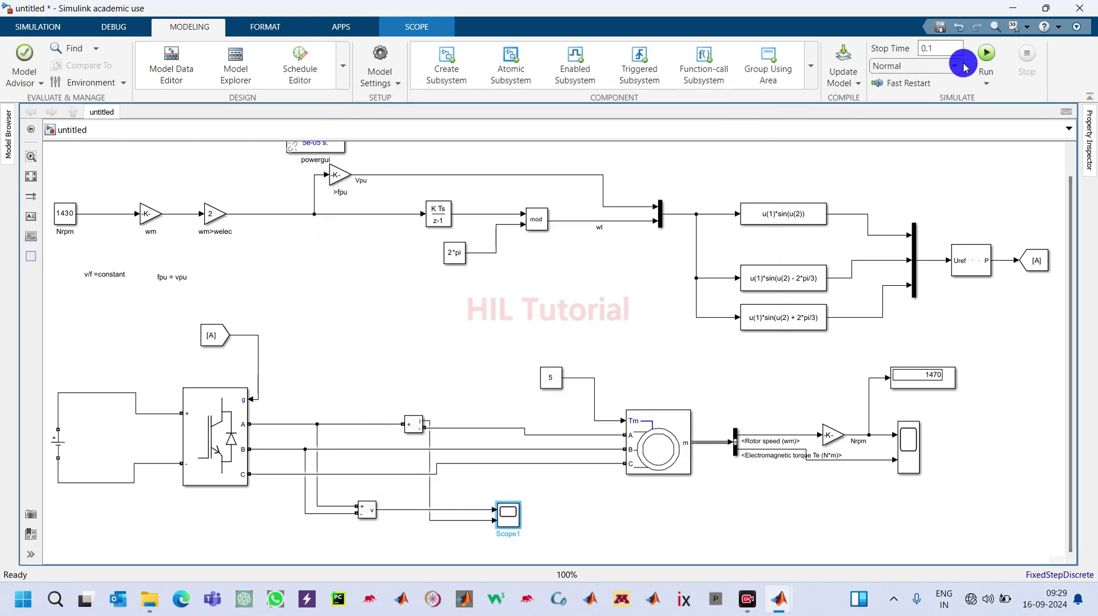
Step: Set the stop time to 2 s, rerun, and review Scope1's waveforms
double_click(938, 45)
type("2")
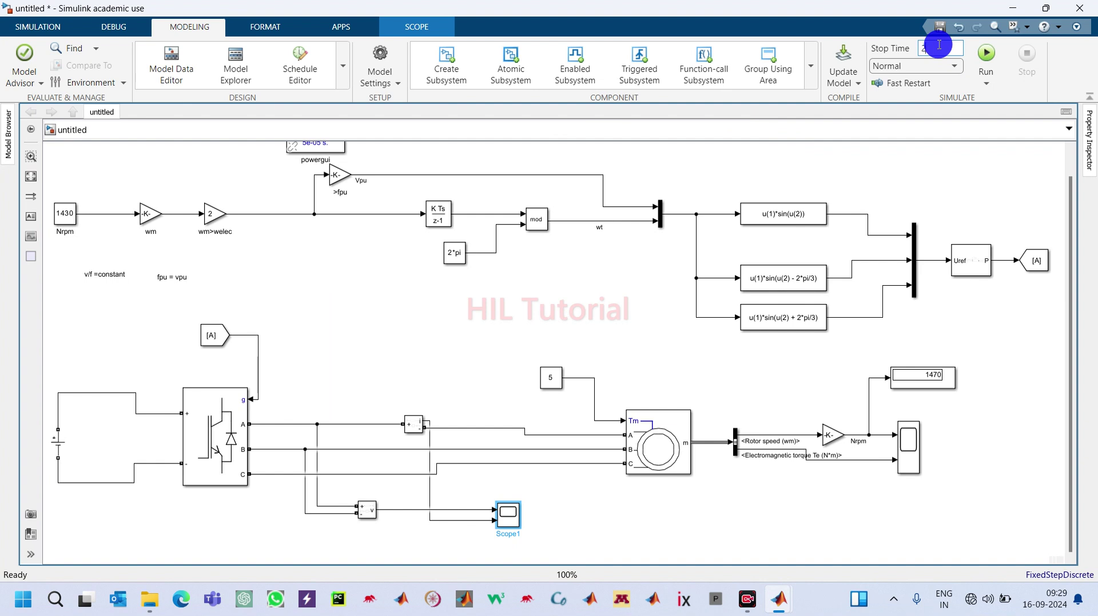
left_click(986, 53)
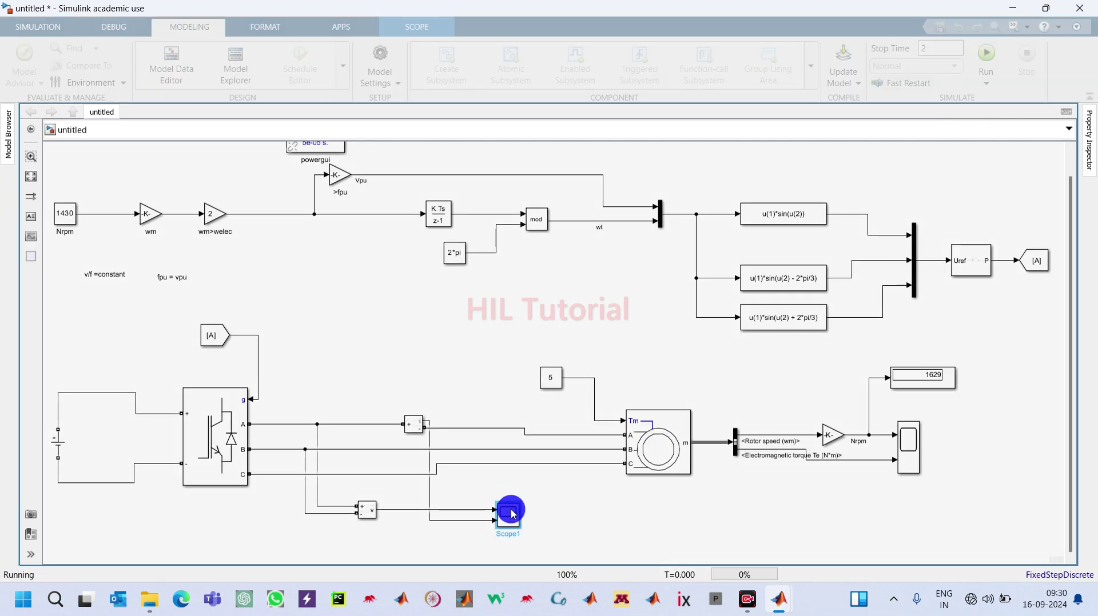
double_click(512, 513)
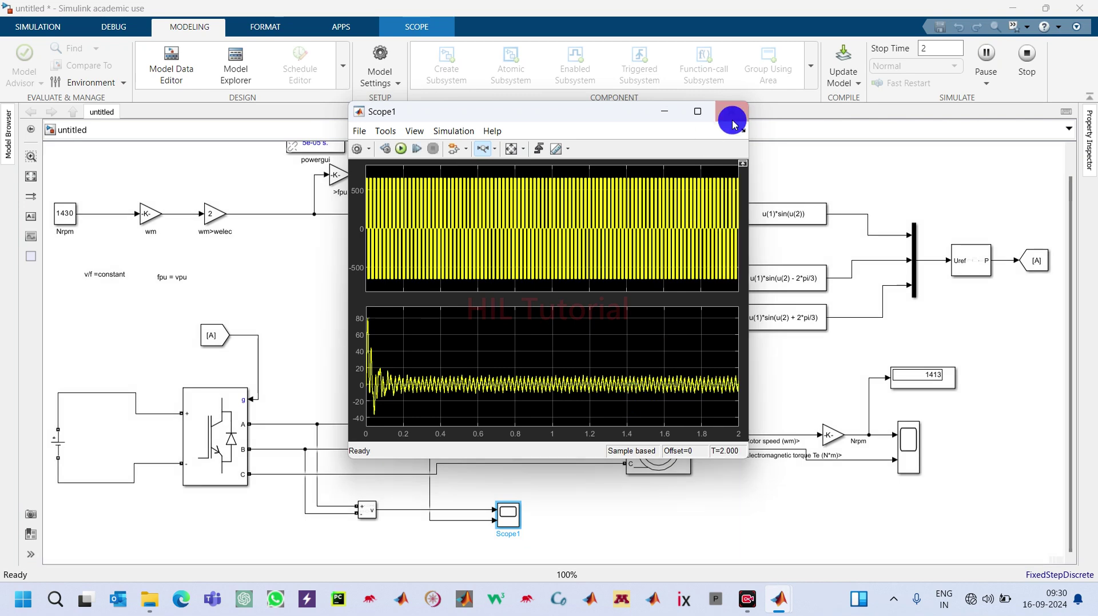
left_click(732, 110)
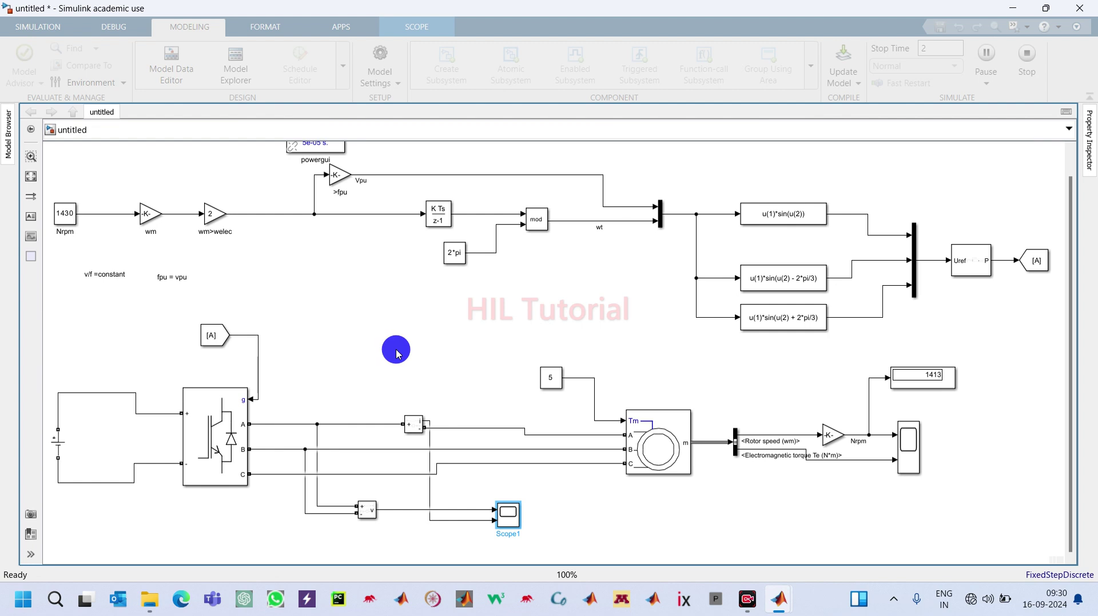